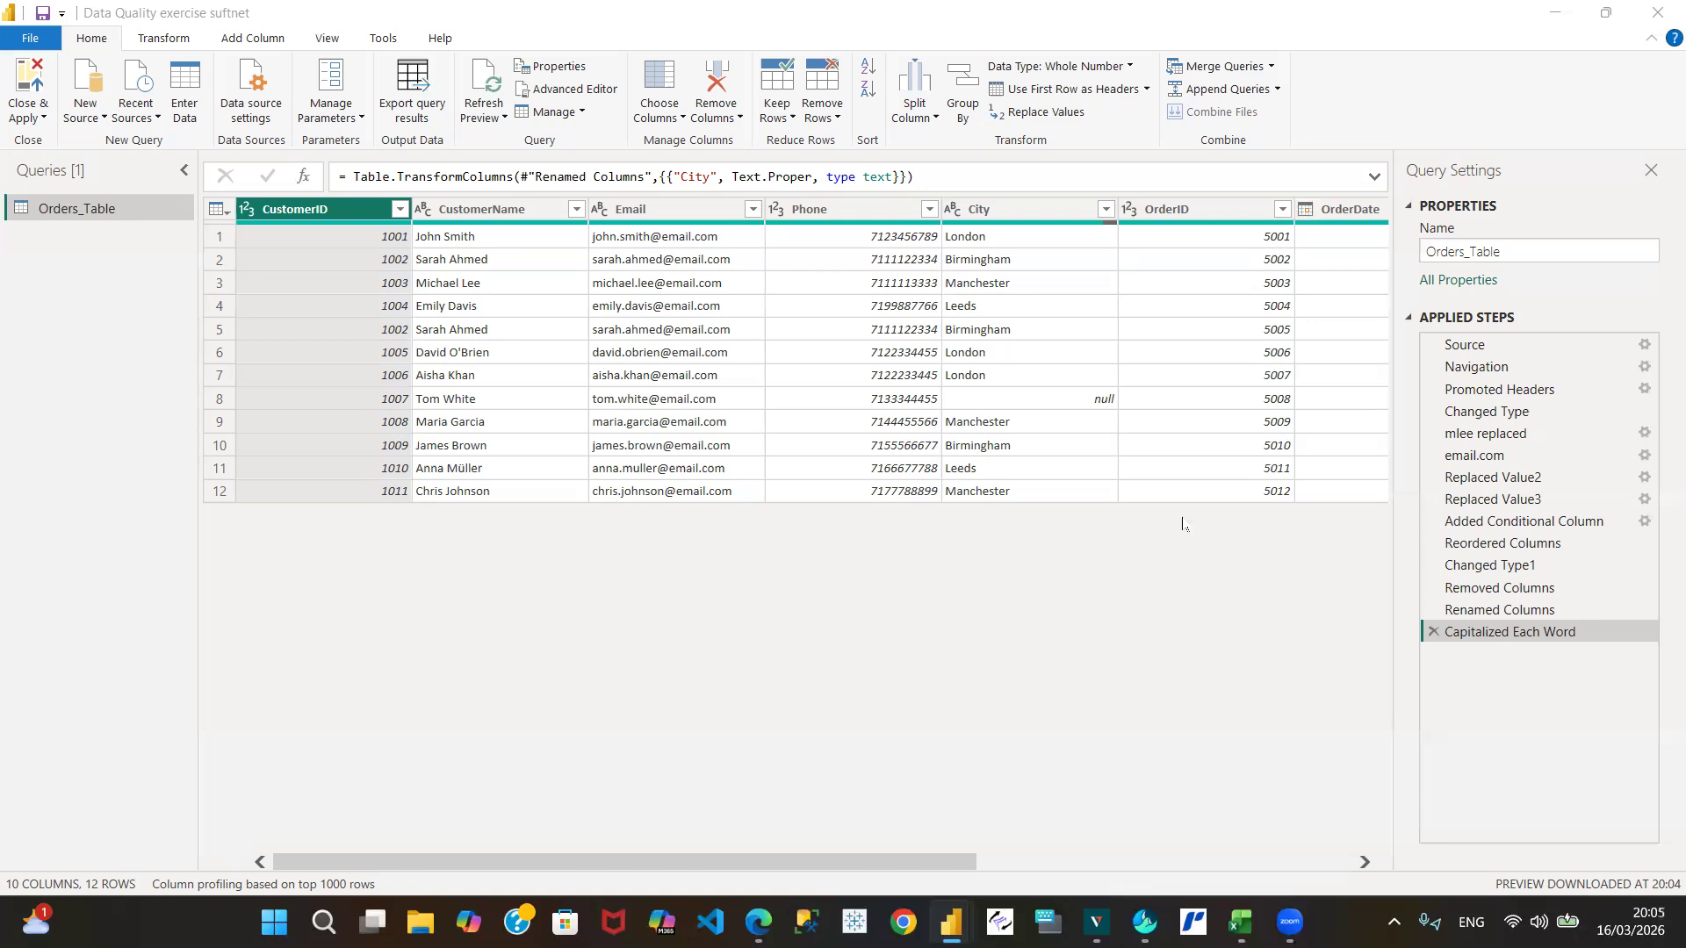
Try replacing the null value in the City column with Luton, and remove that replacement from the query.
left_click(1126, 400)
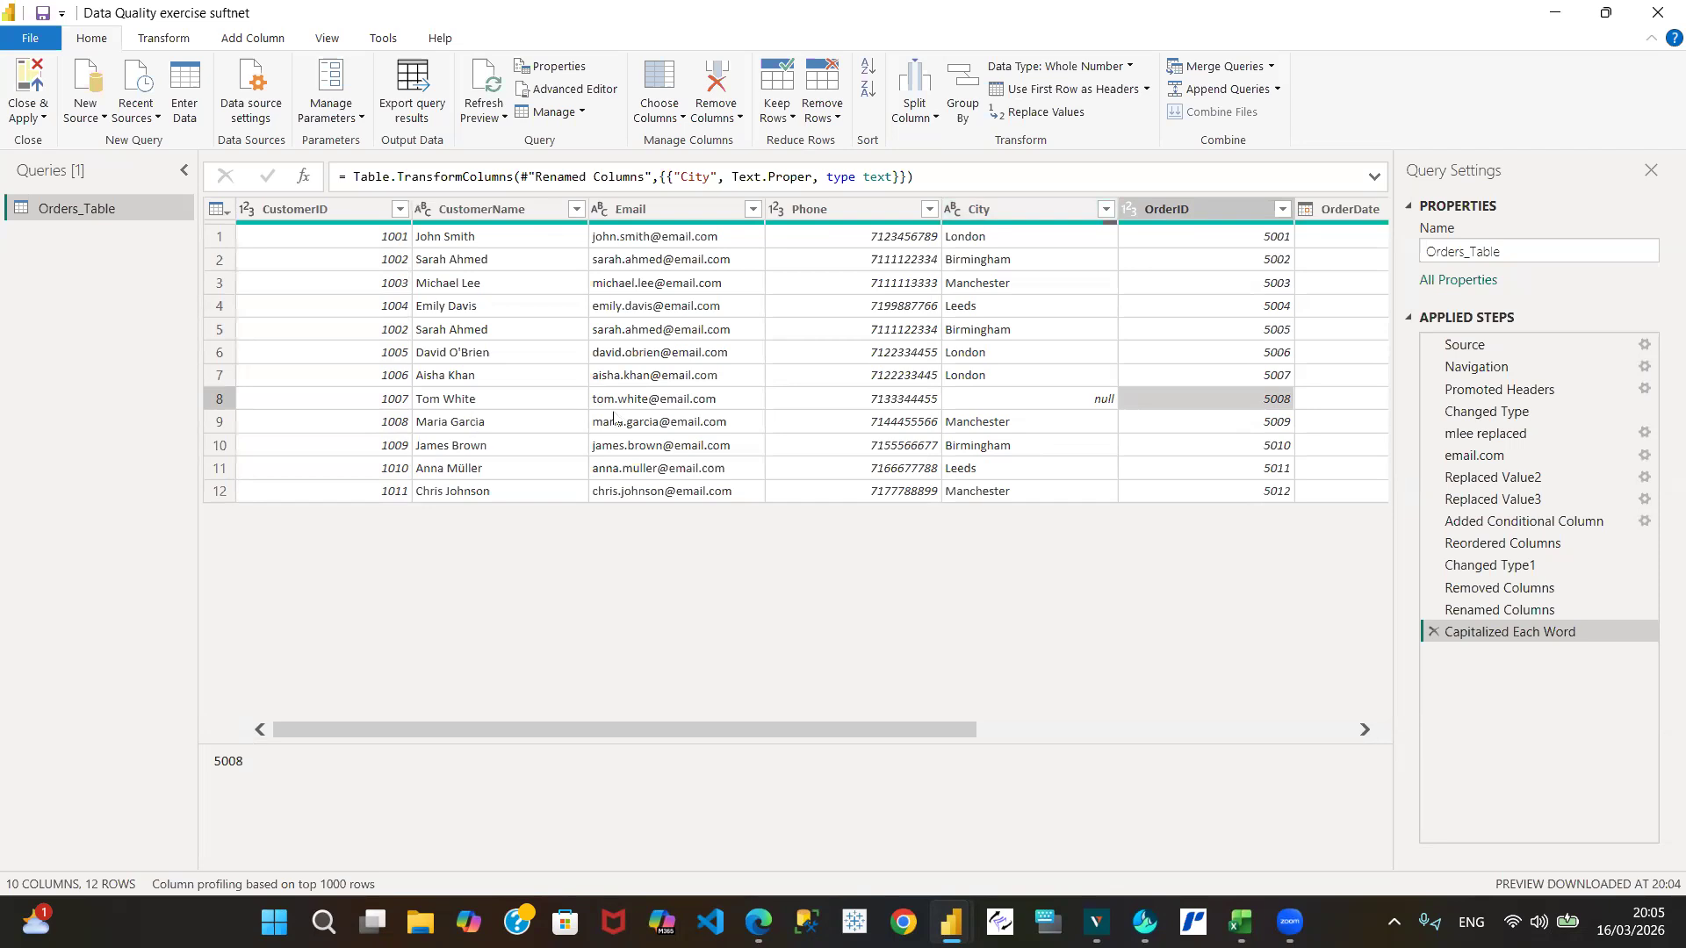
left_click(993, 403)
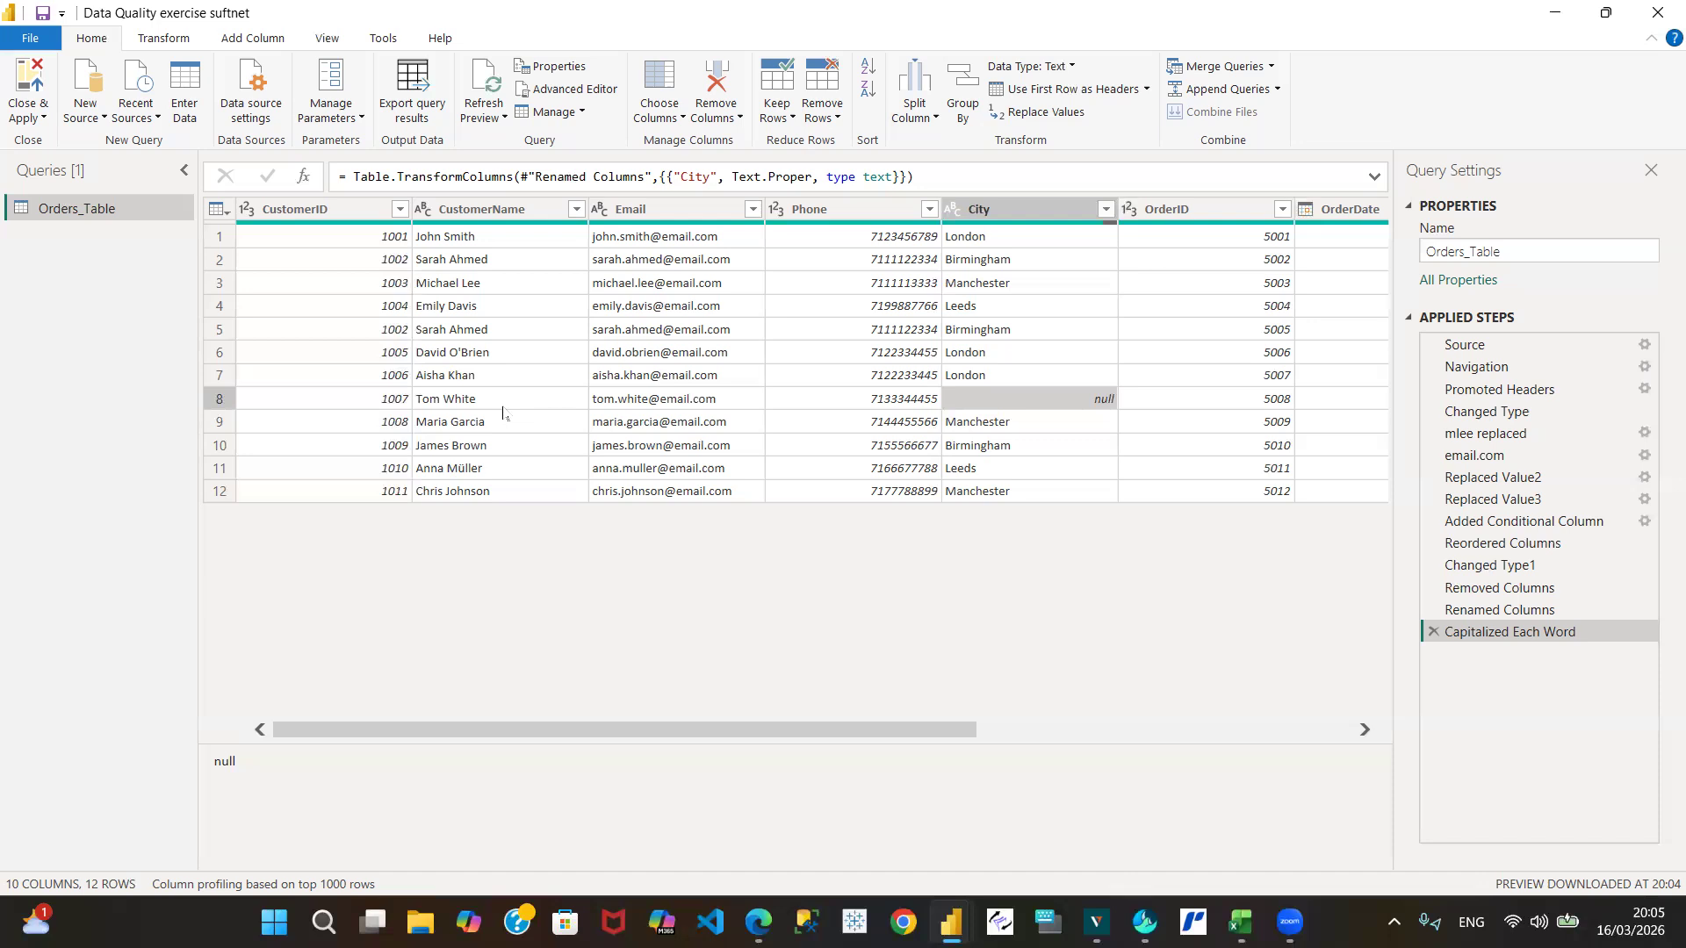
right_click(1001, 403)
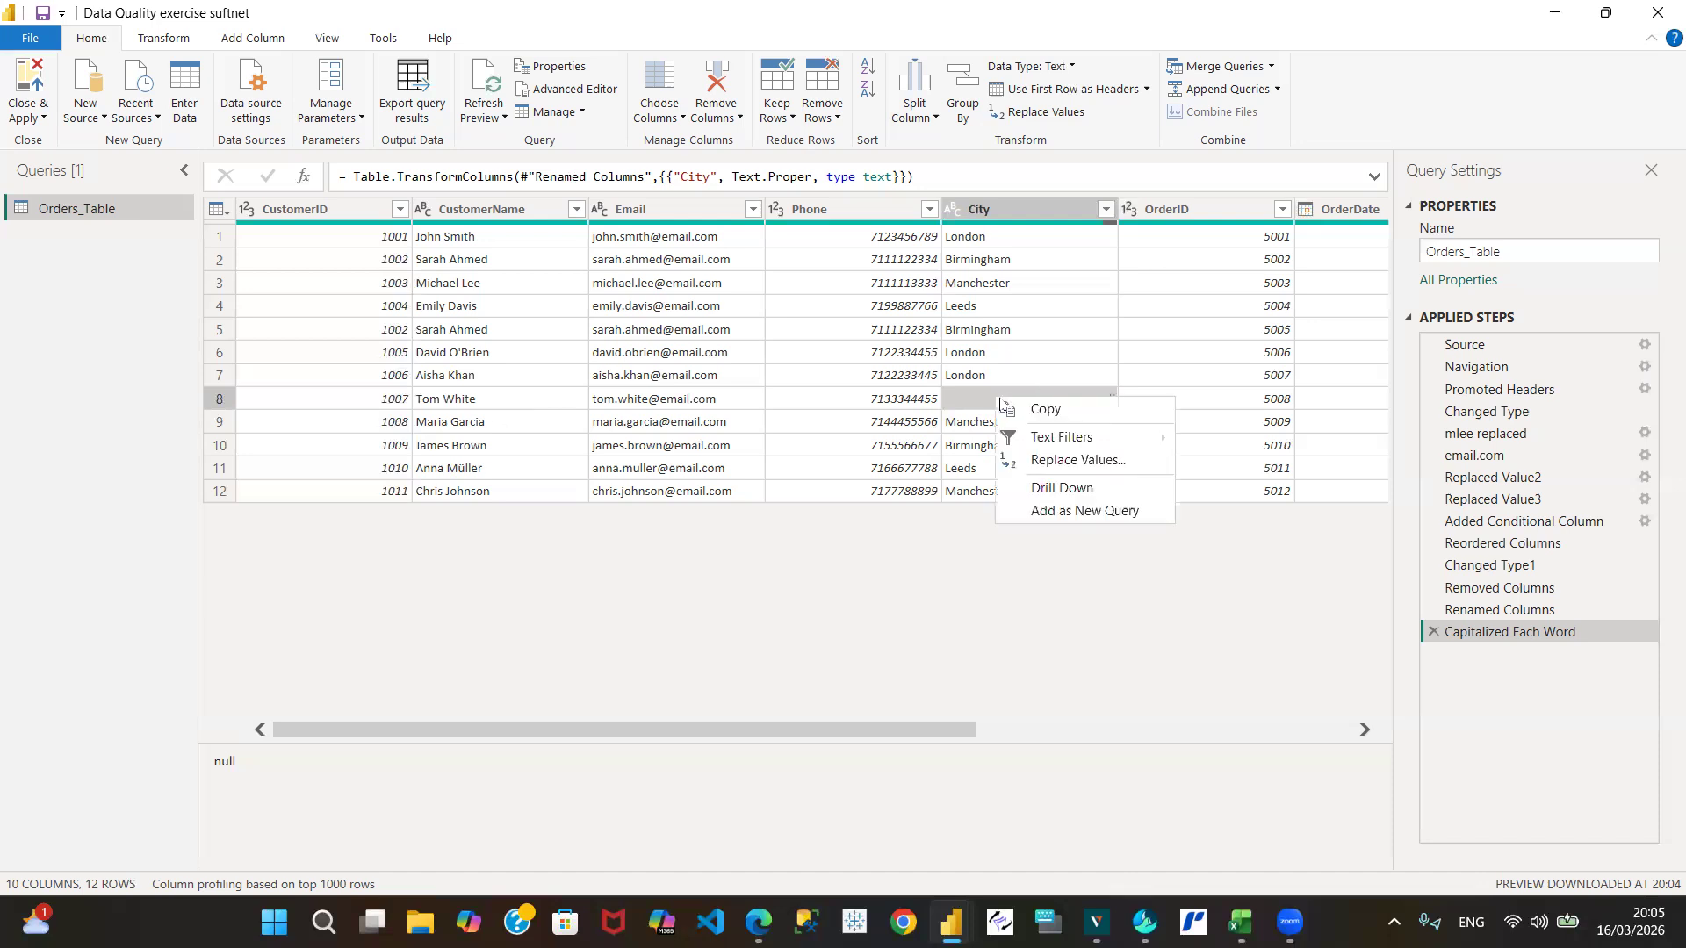
left_click(1092, 461)
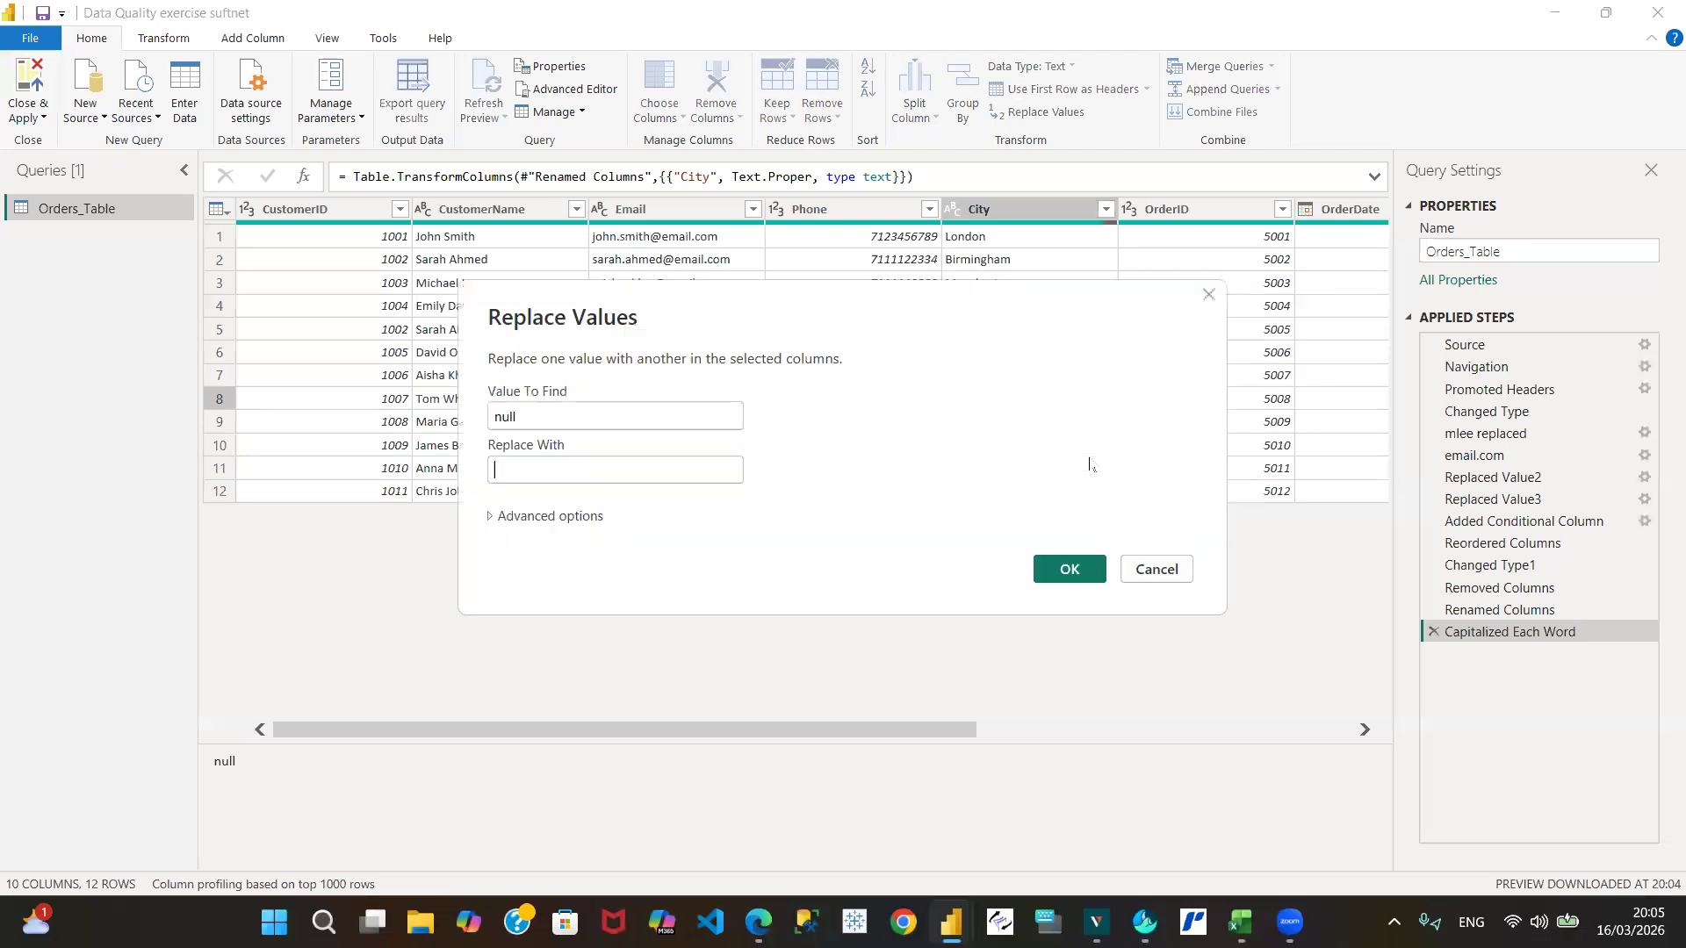
type("Luton")
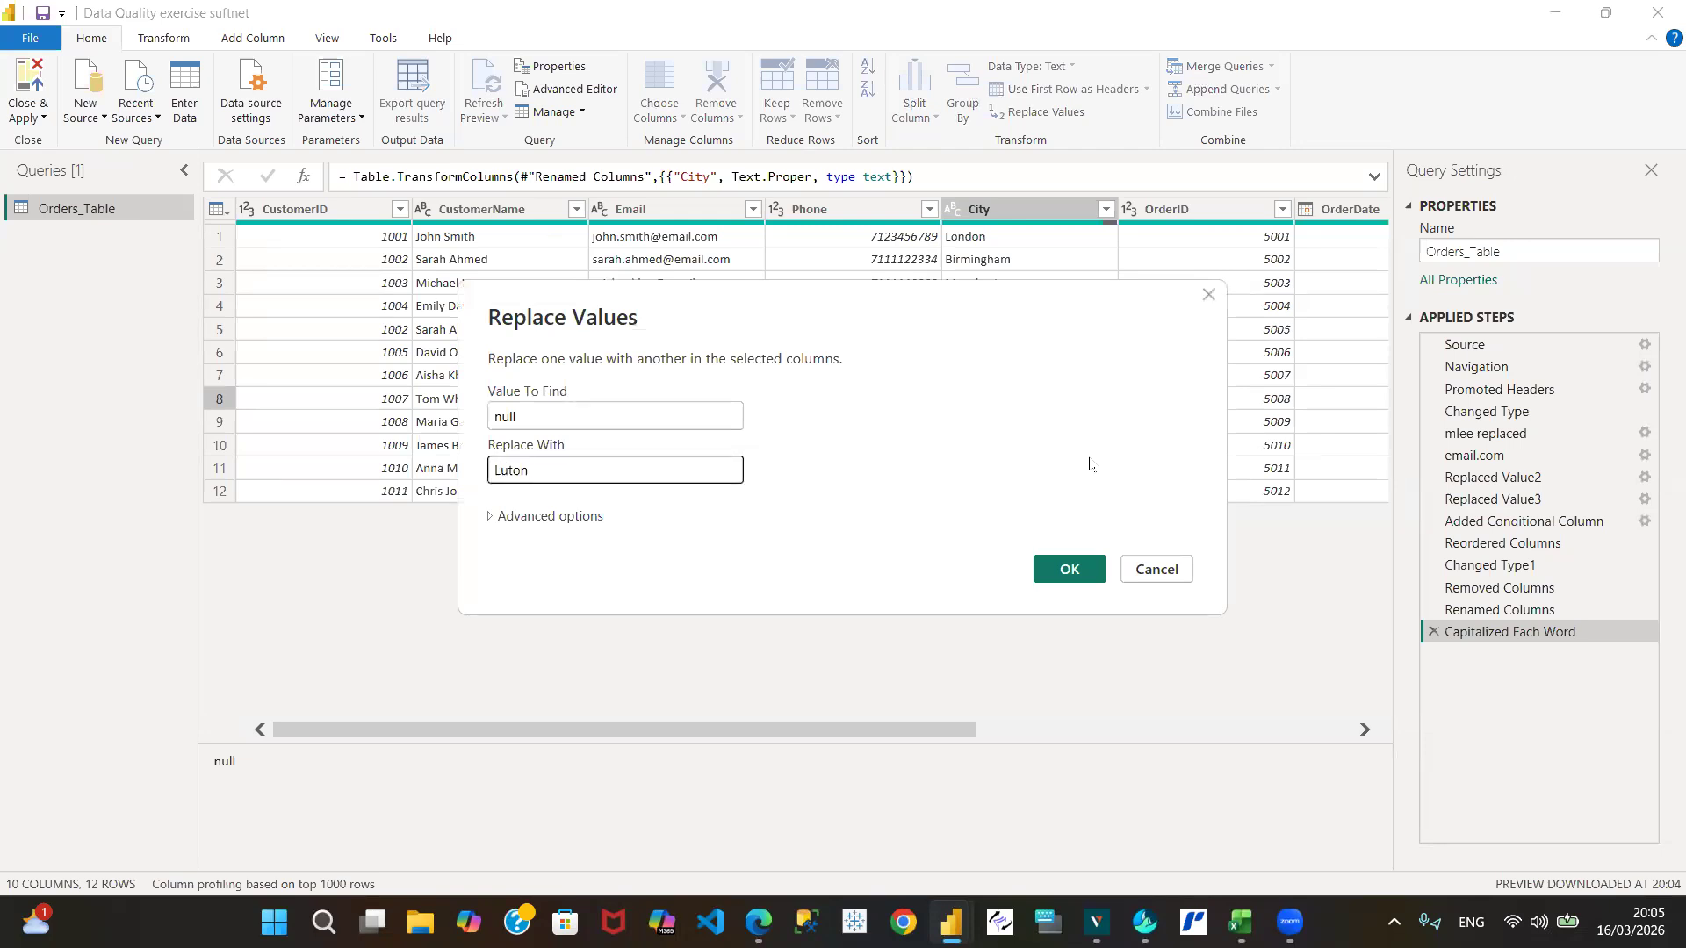
left_click(1065, 571)
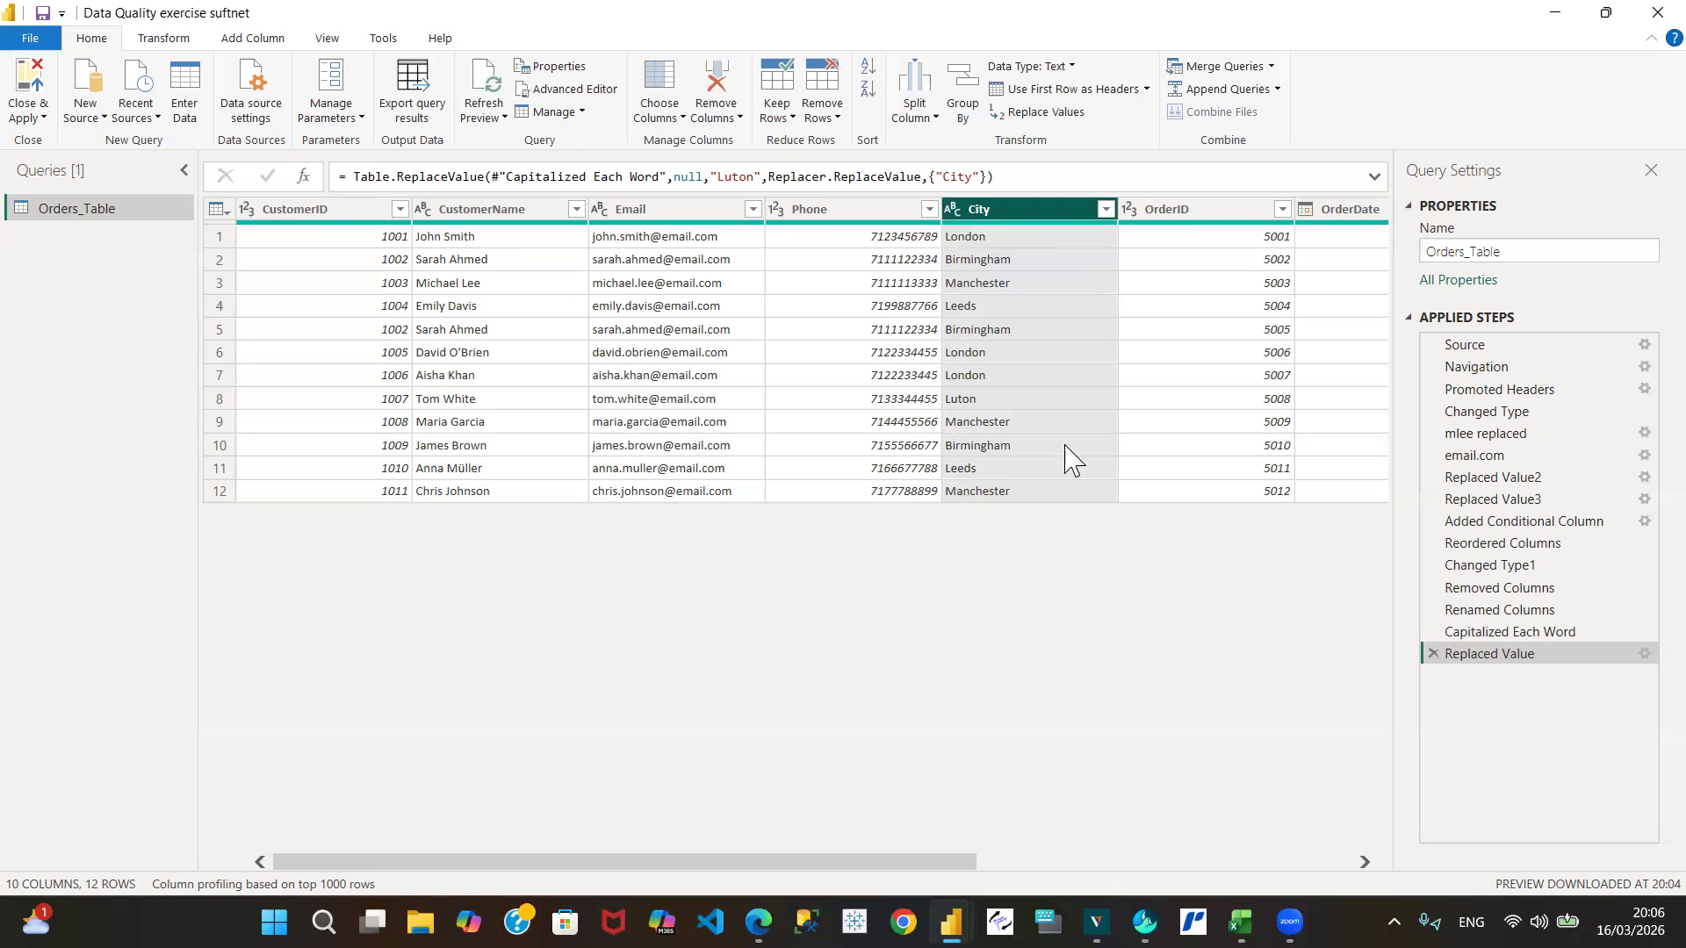
left_click(1433, 654)
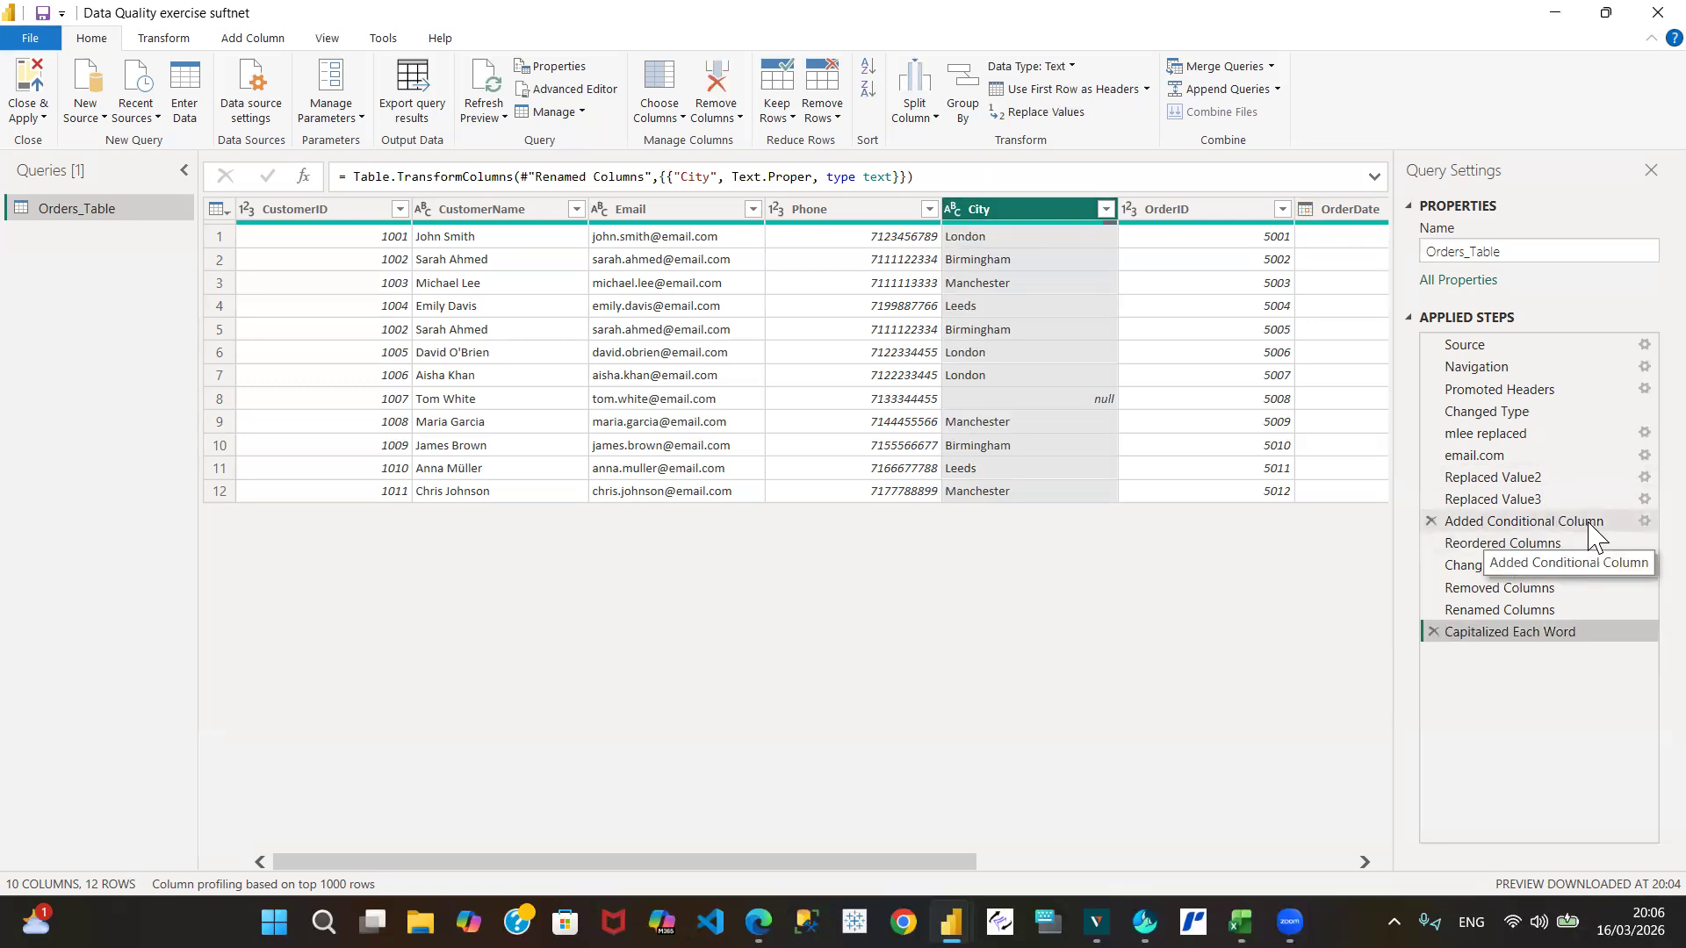
Examine the existing conditional column's settings, including its name, tested column, operator, value, output and else column.
left_click(1633, 521)
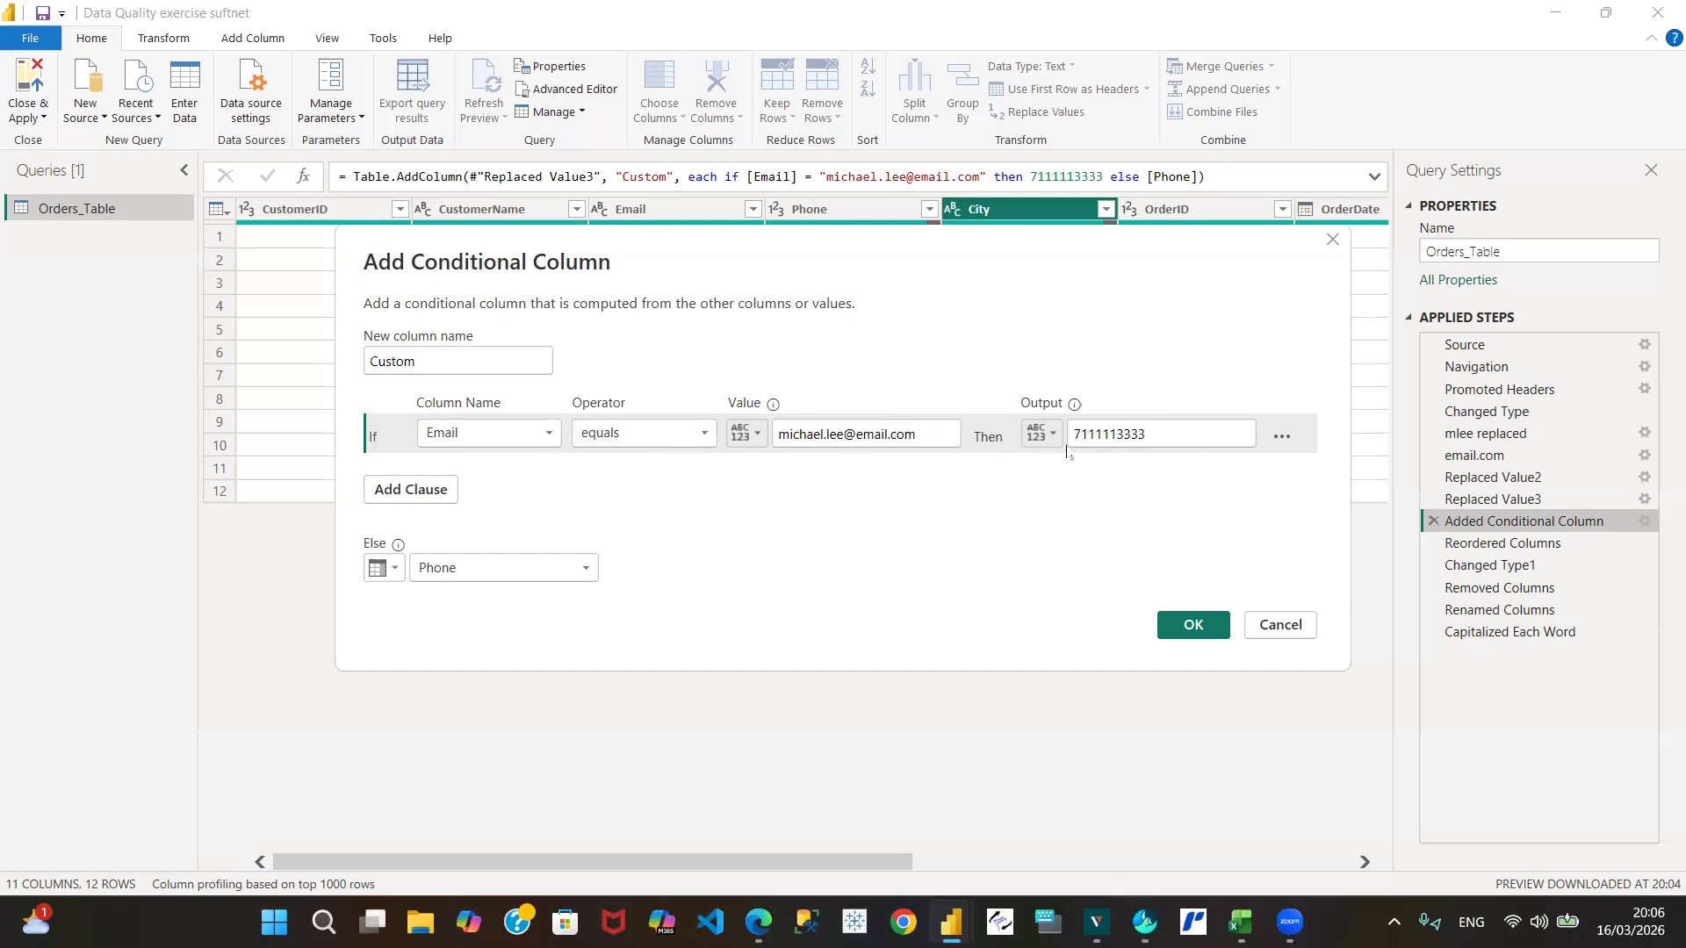
left_click(1283, 627)
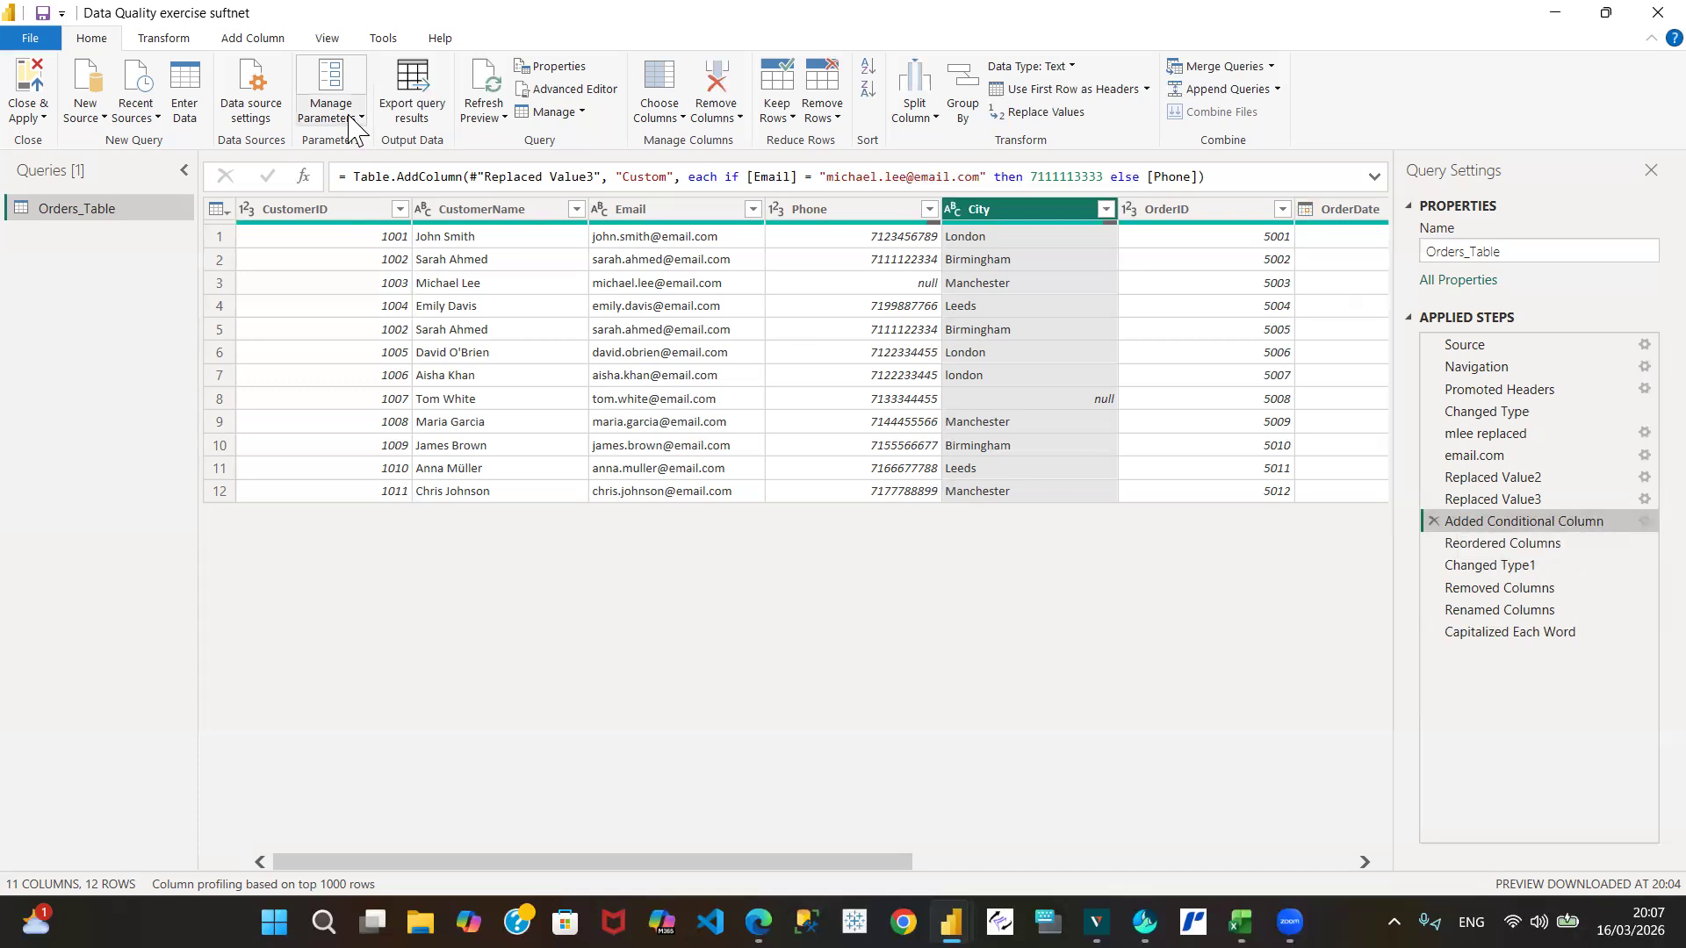
left_click(254, 39)
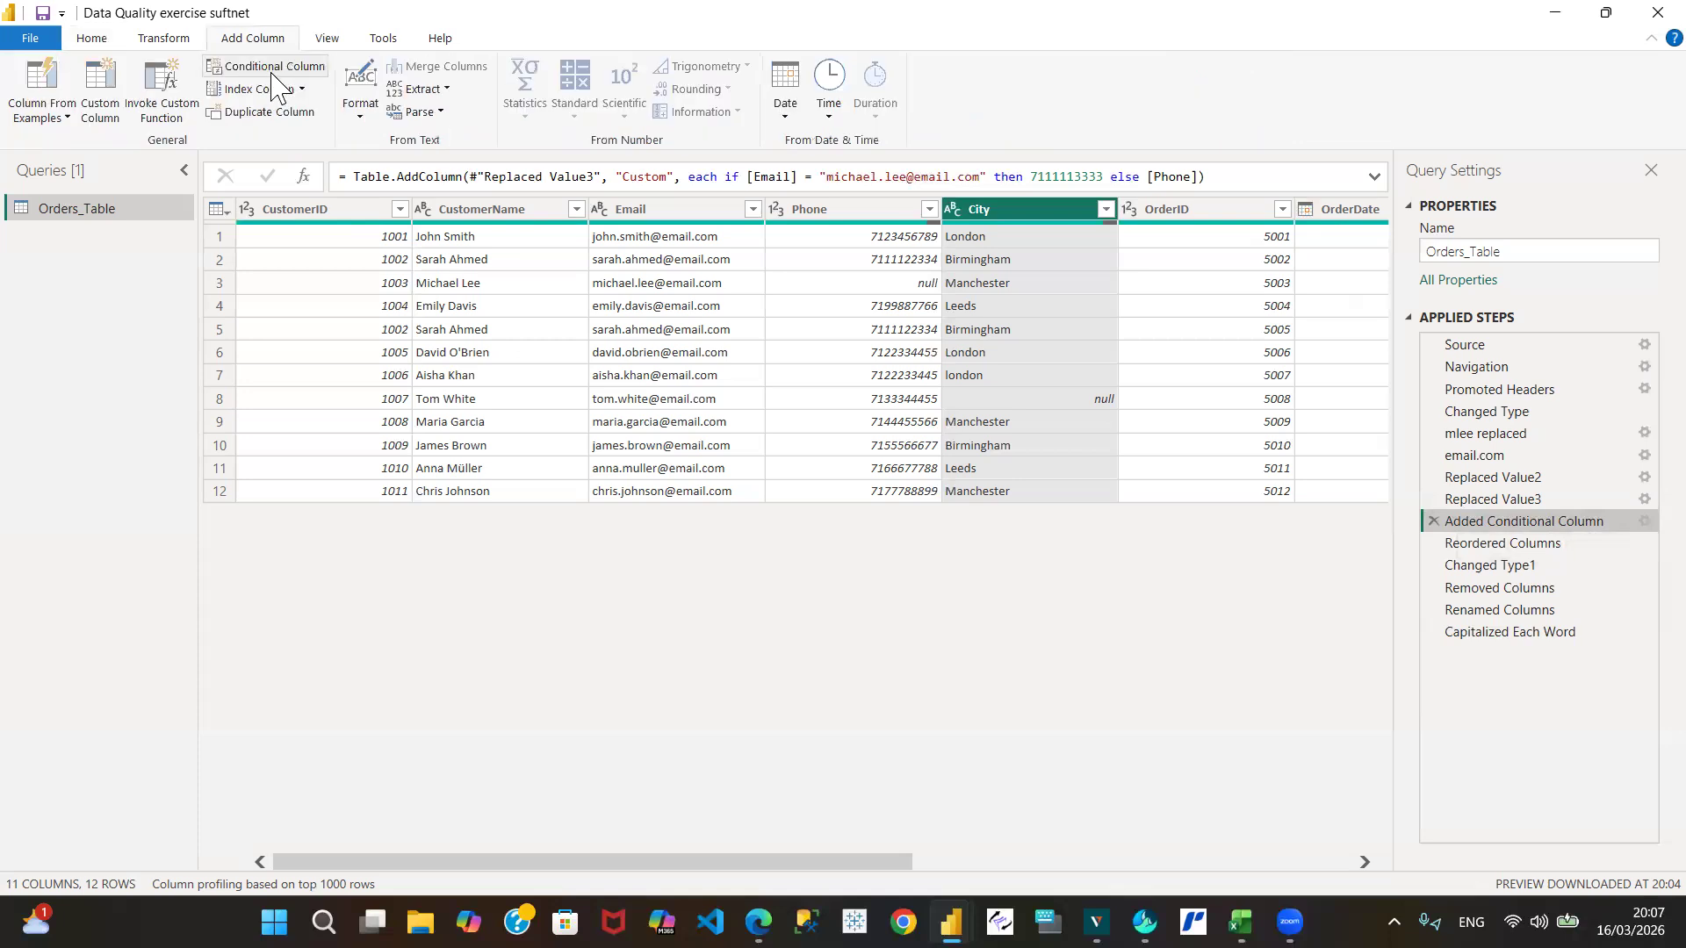
left_click(1638, 521)
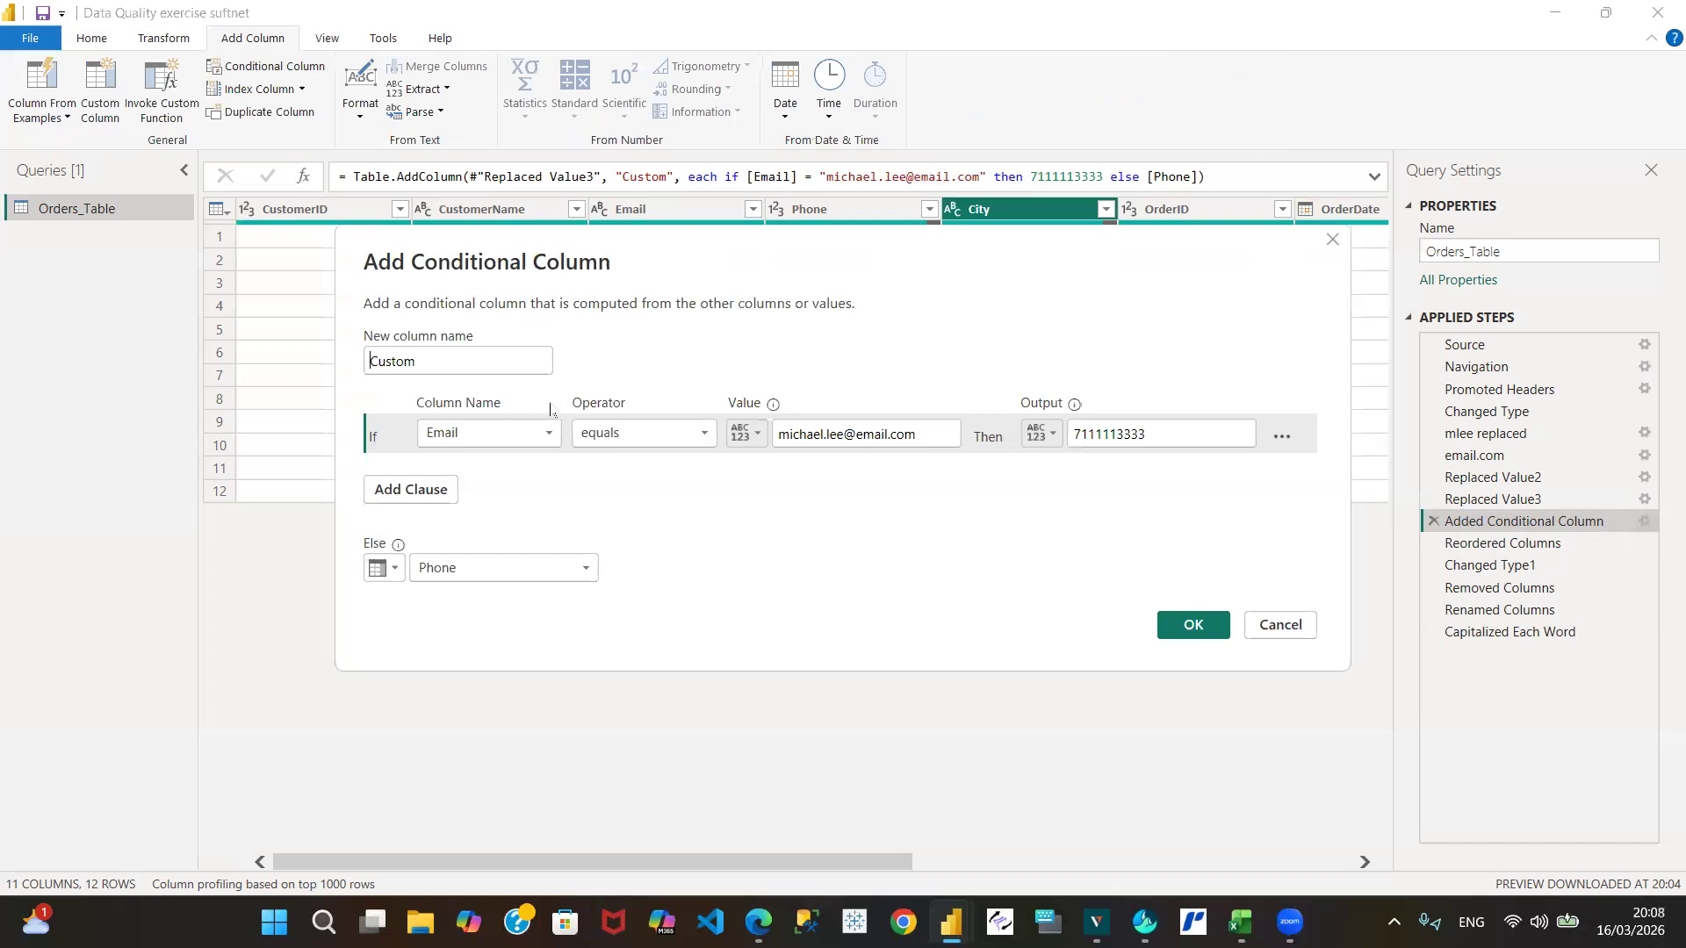
left_click(421, 373)
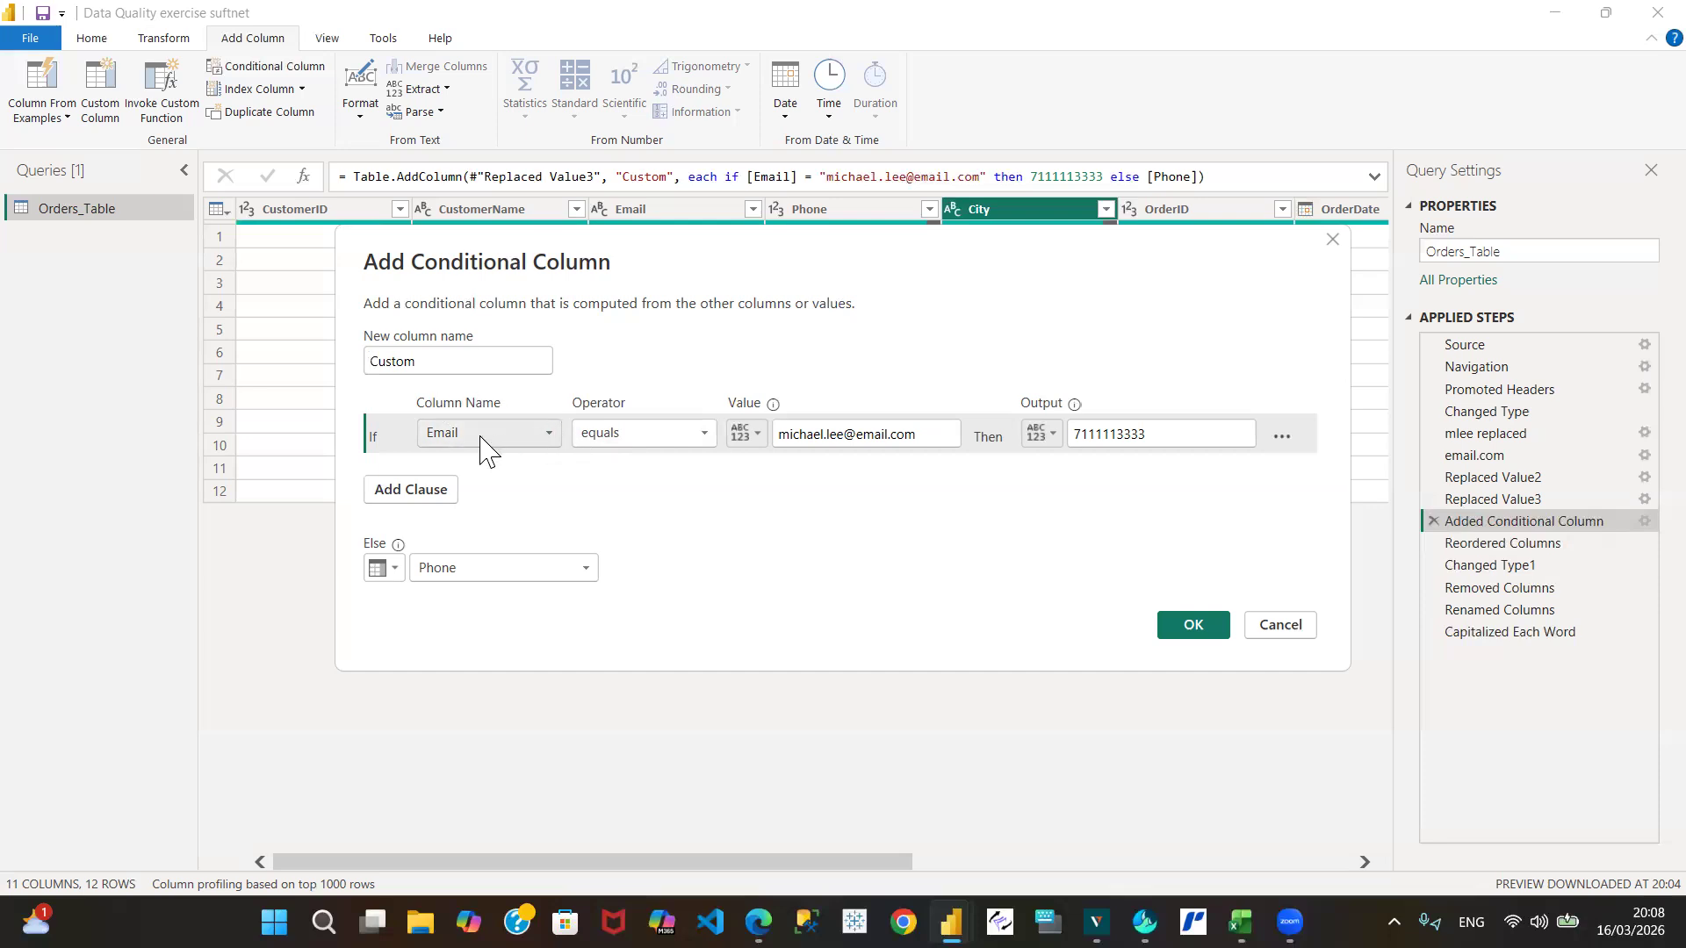
left_click(549, 437)
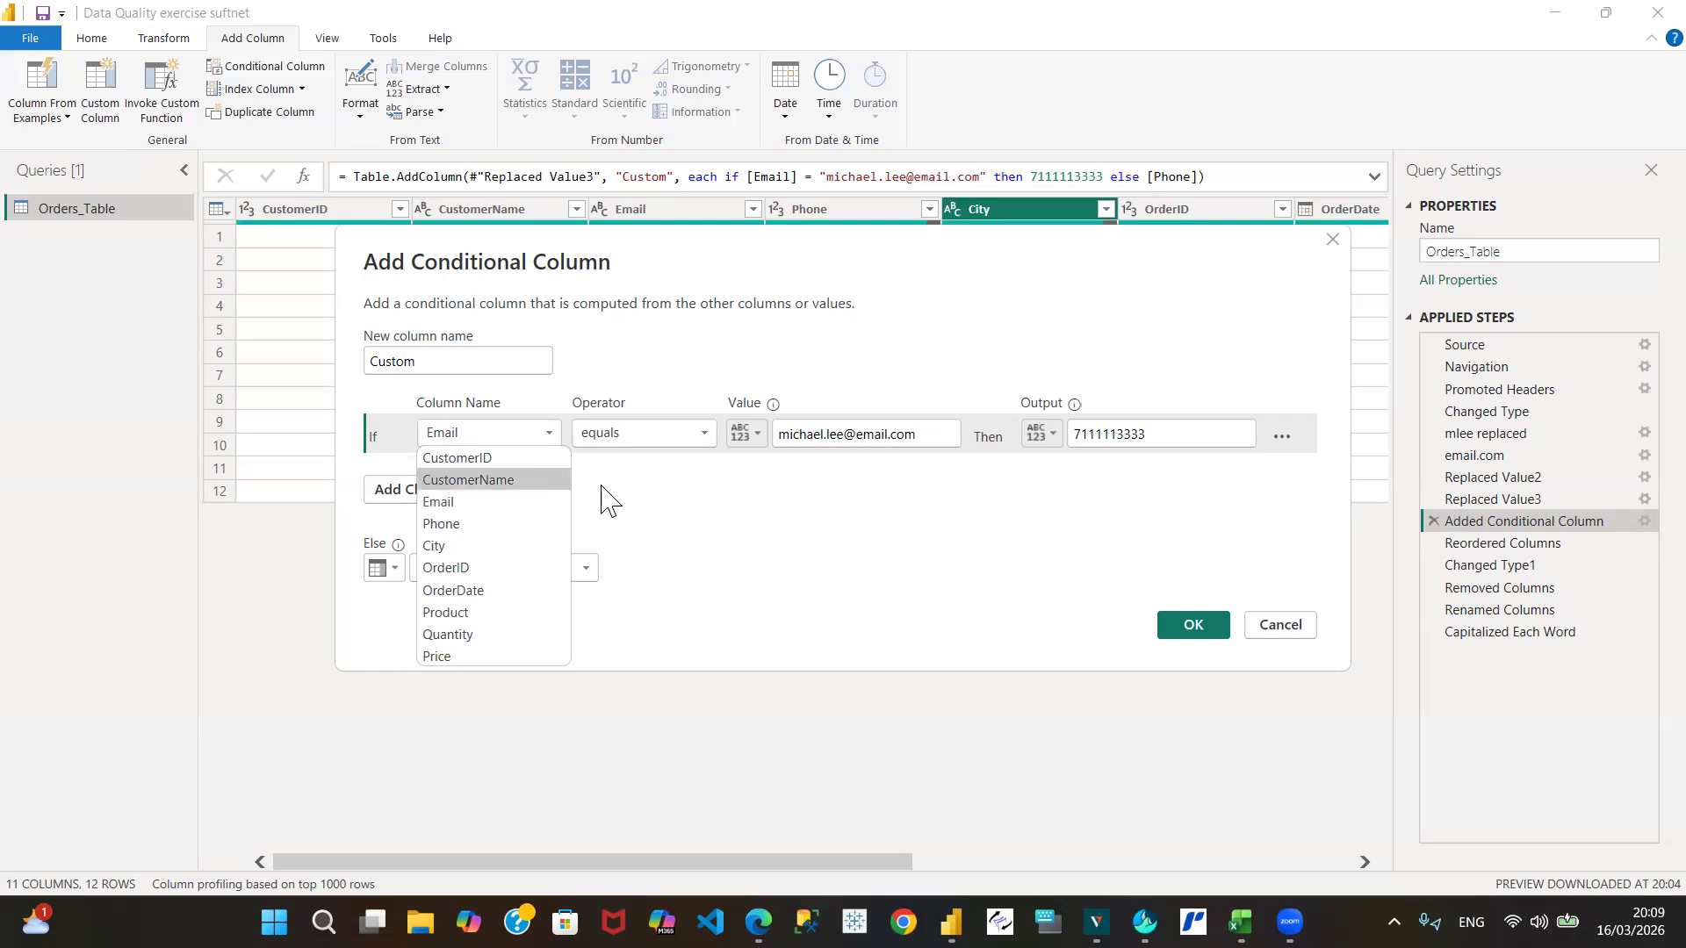
left_click(709, 532)
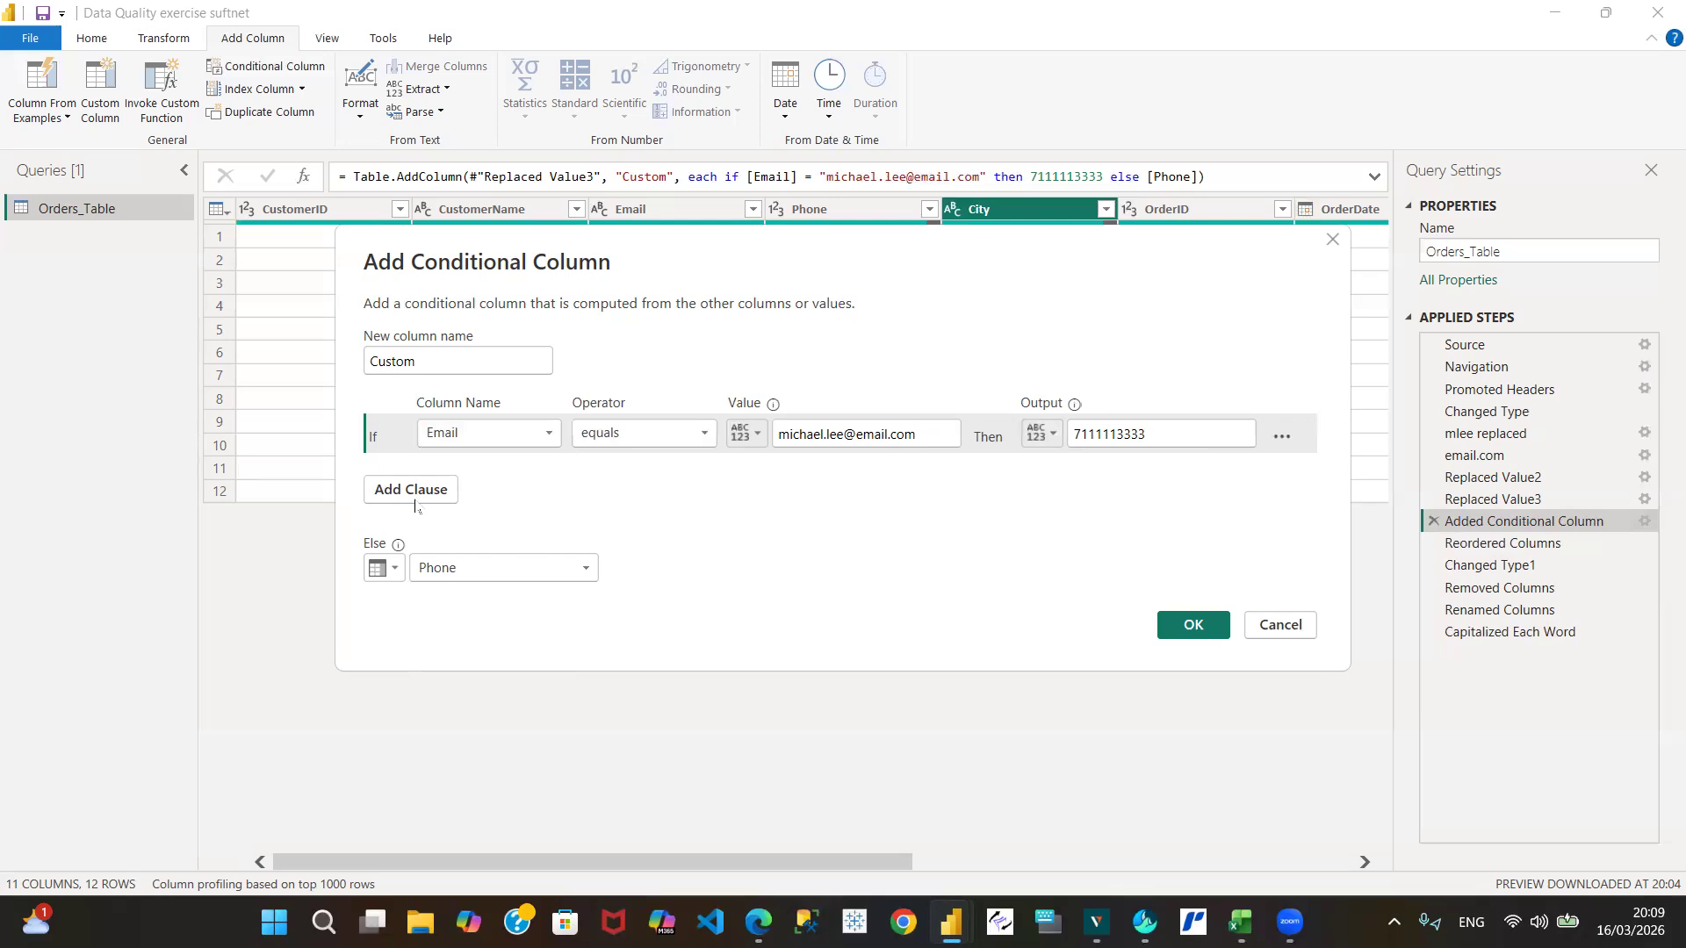
left_click(582, 575)
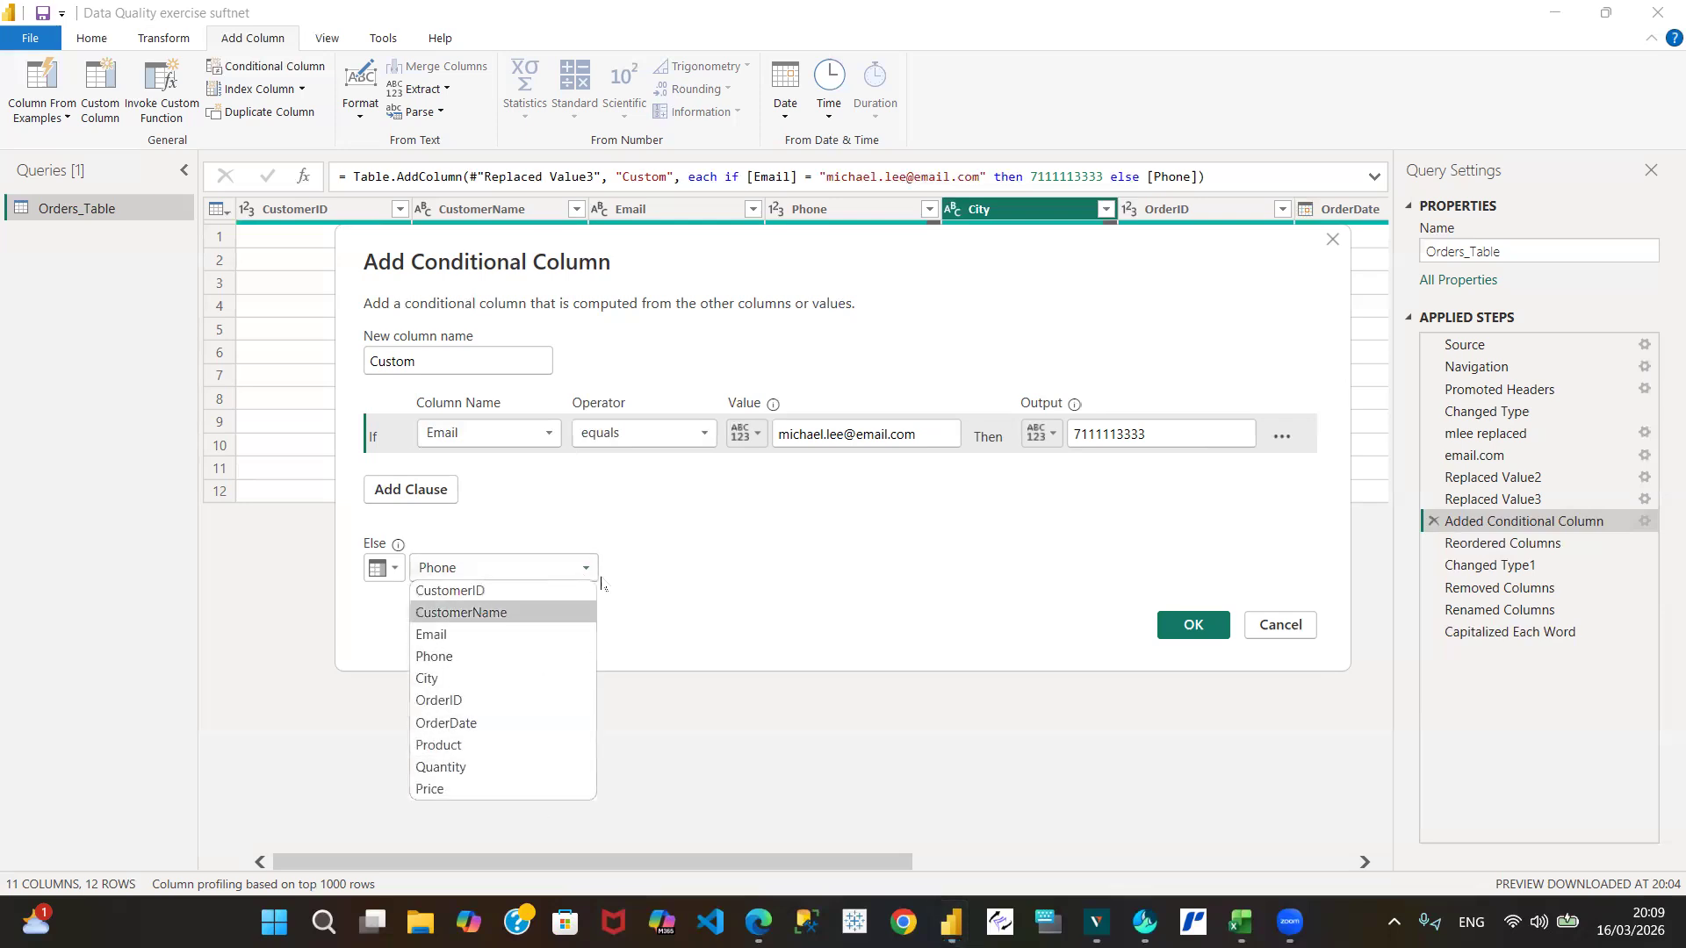
left_click(735, 612)
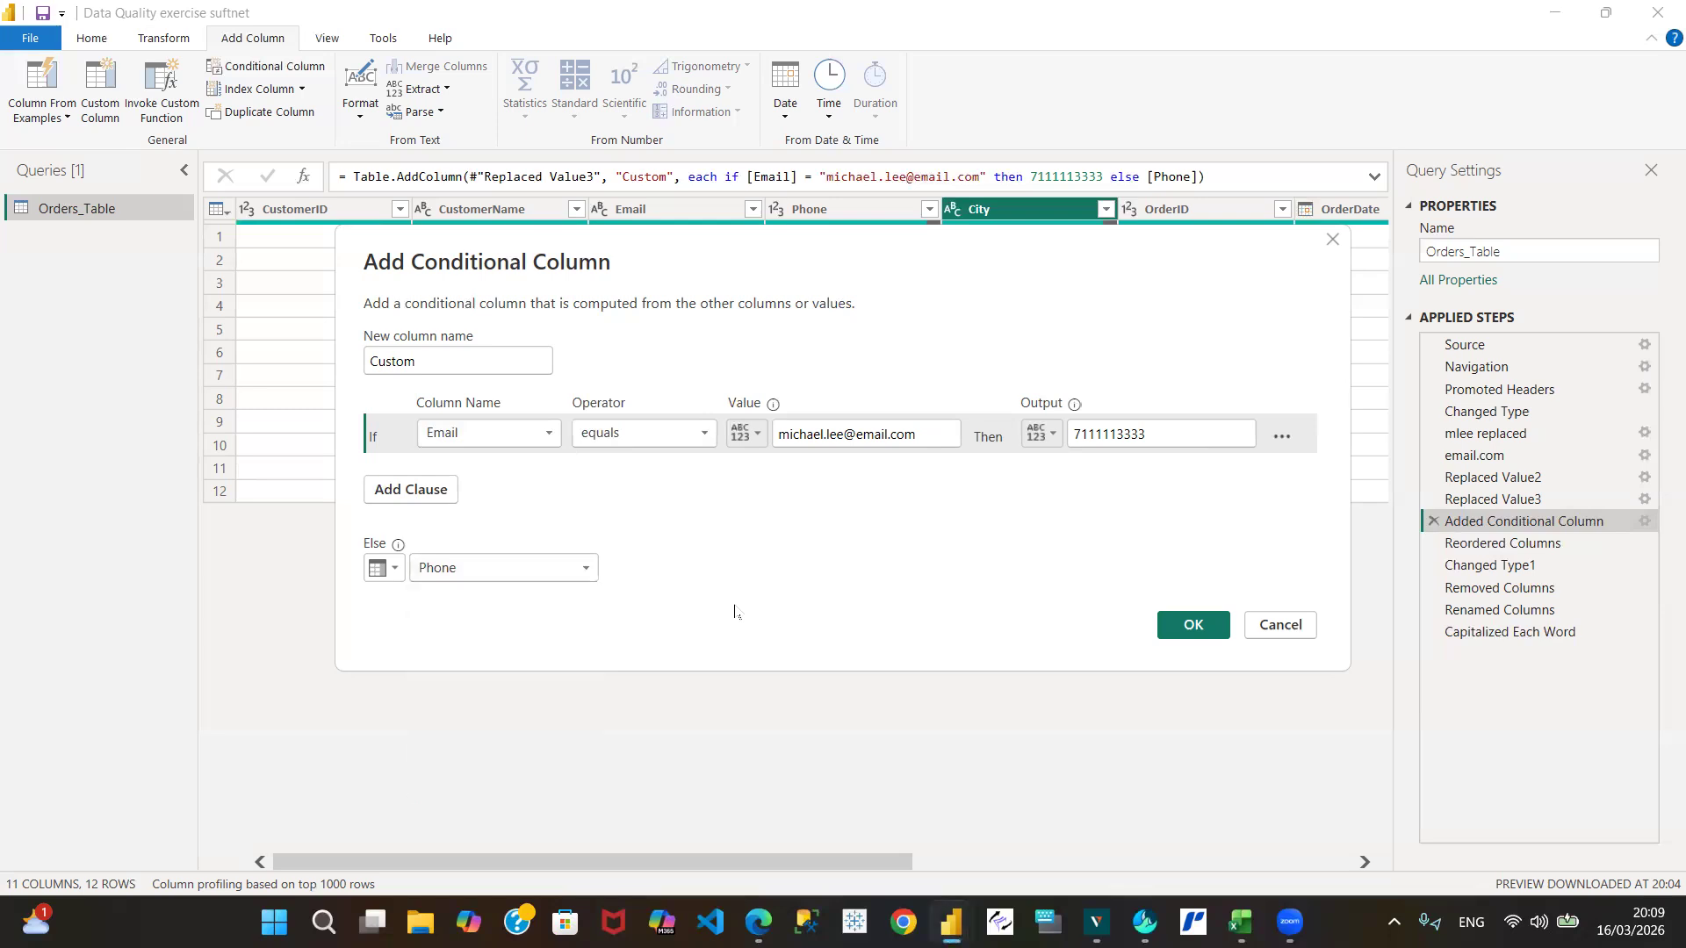
left_click(1279, 626)
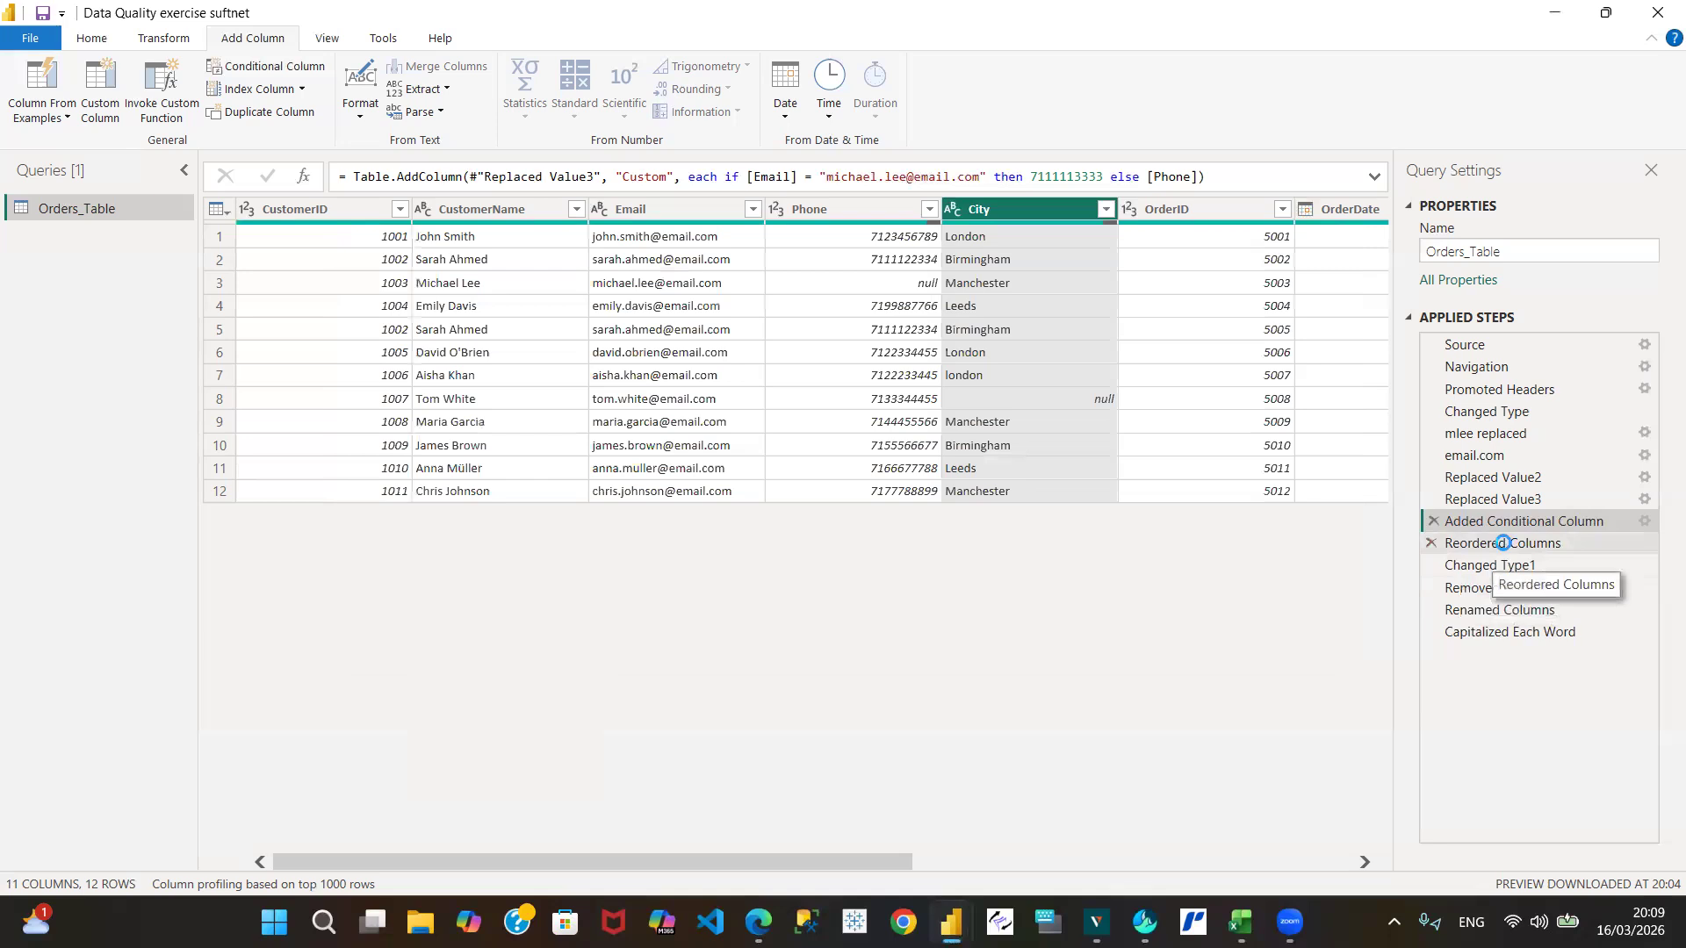
Review the table at the Reordered Columns, Changed Type1, Removed Columns and Renamed Columns stages of the query.
left_click(1500, 545)
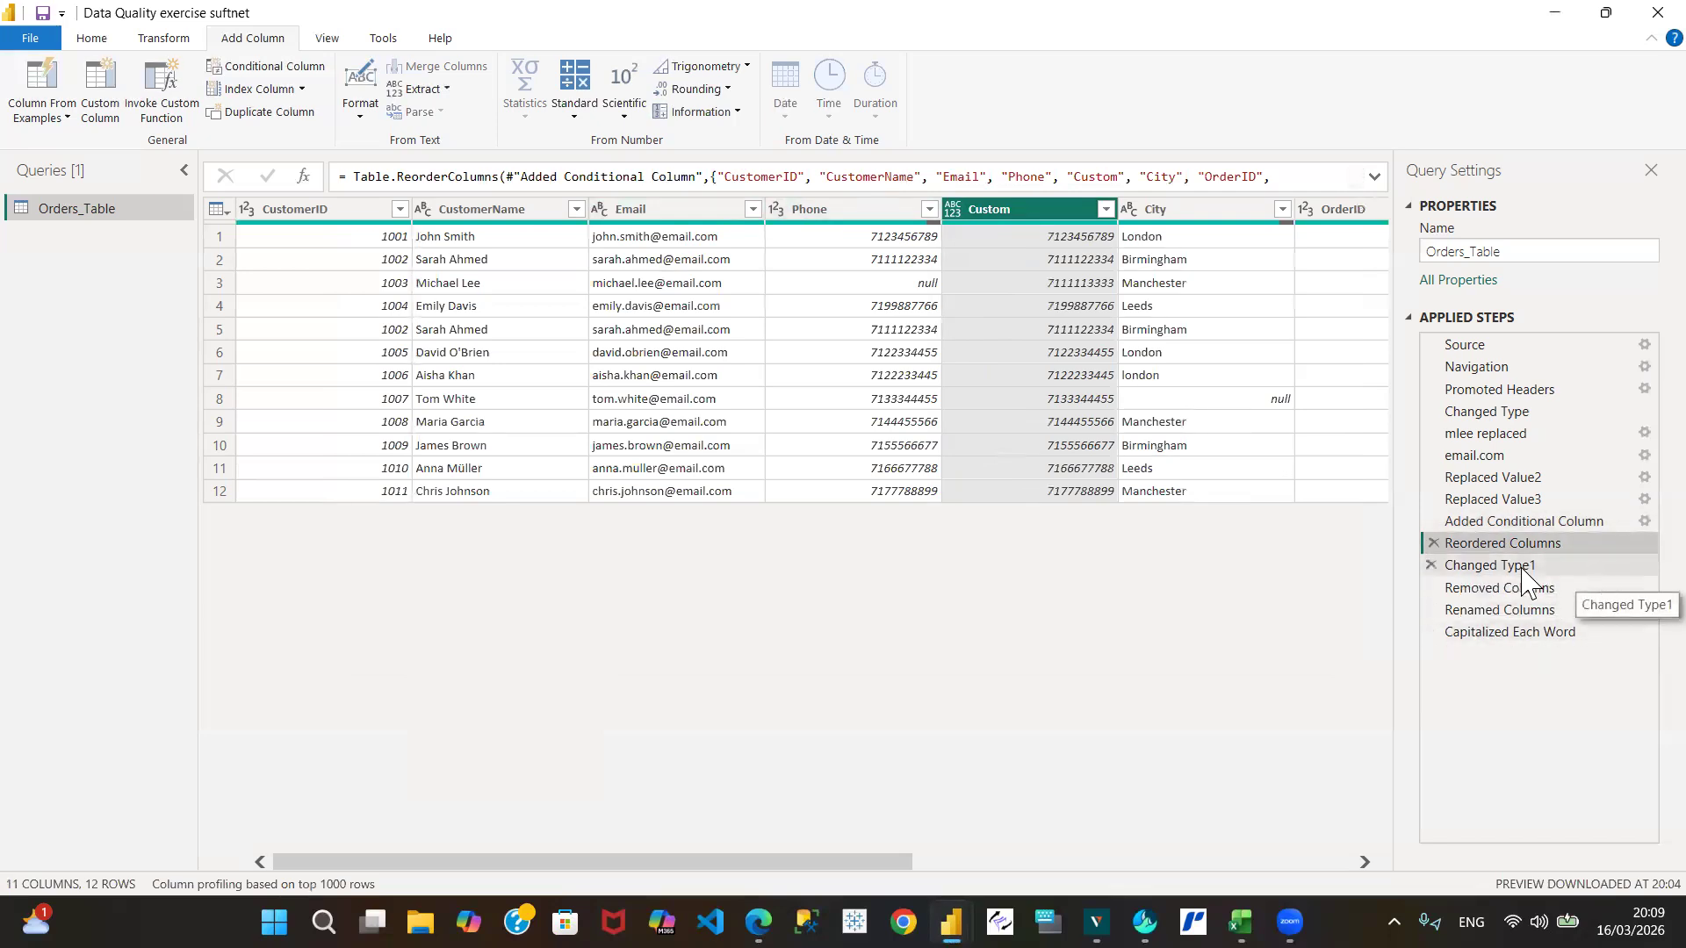
left_click(1352, 864)
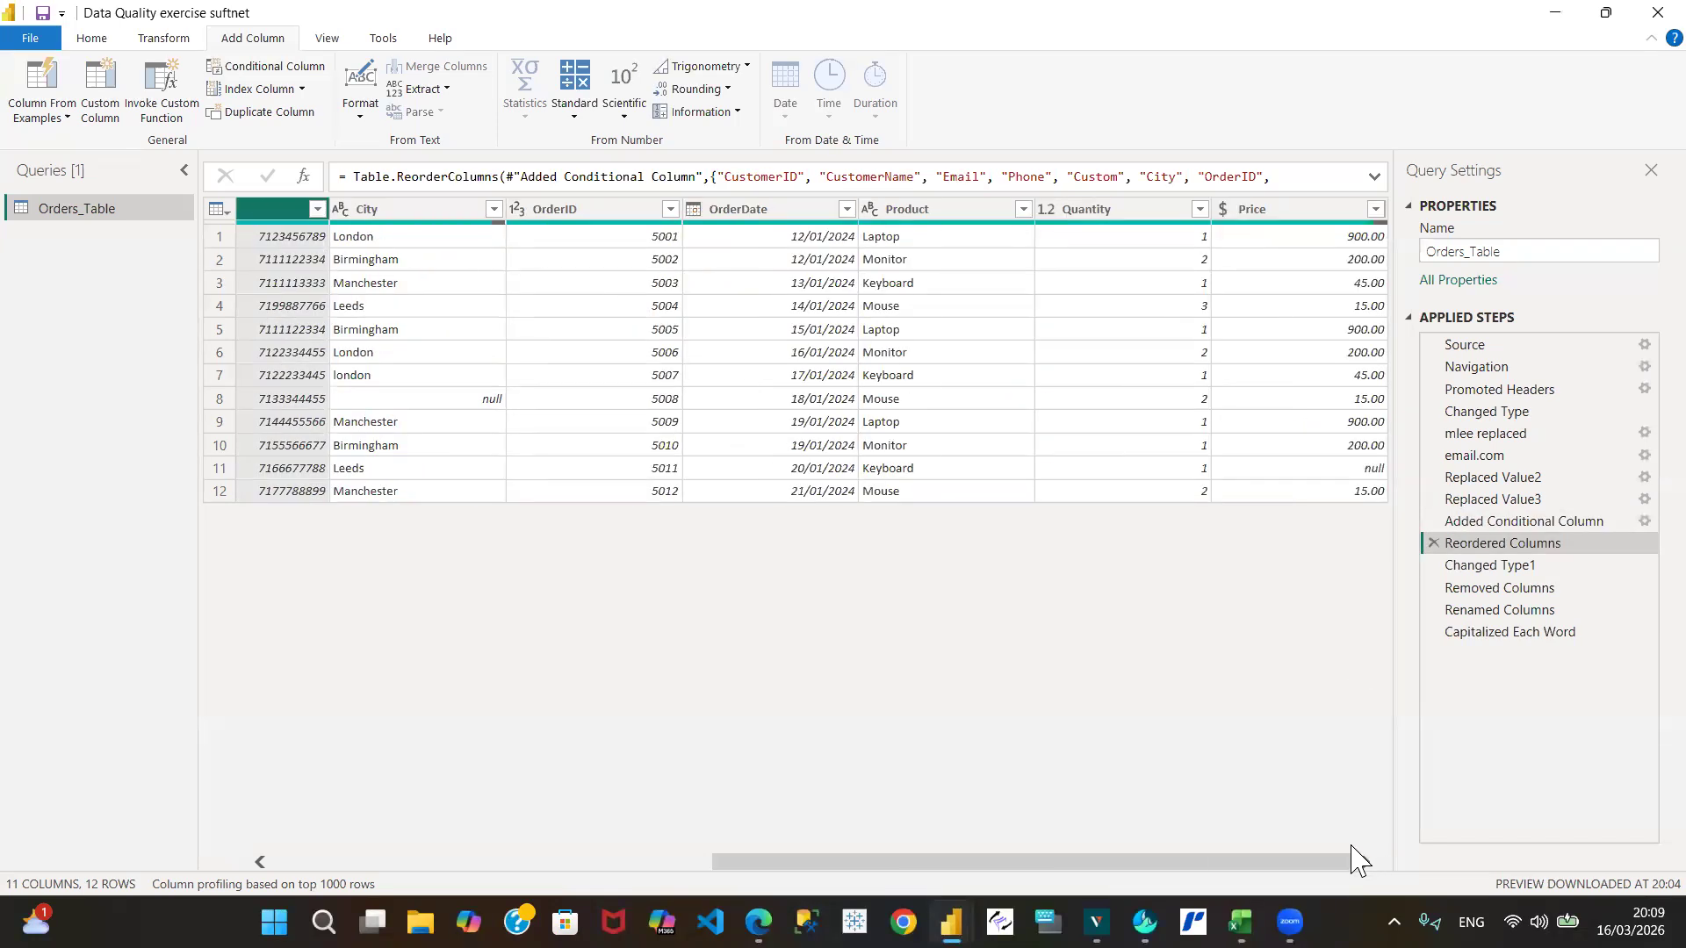
left_click(314, 864)
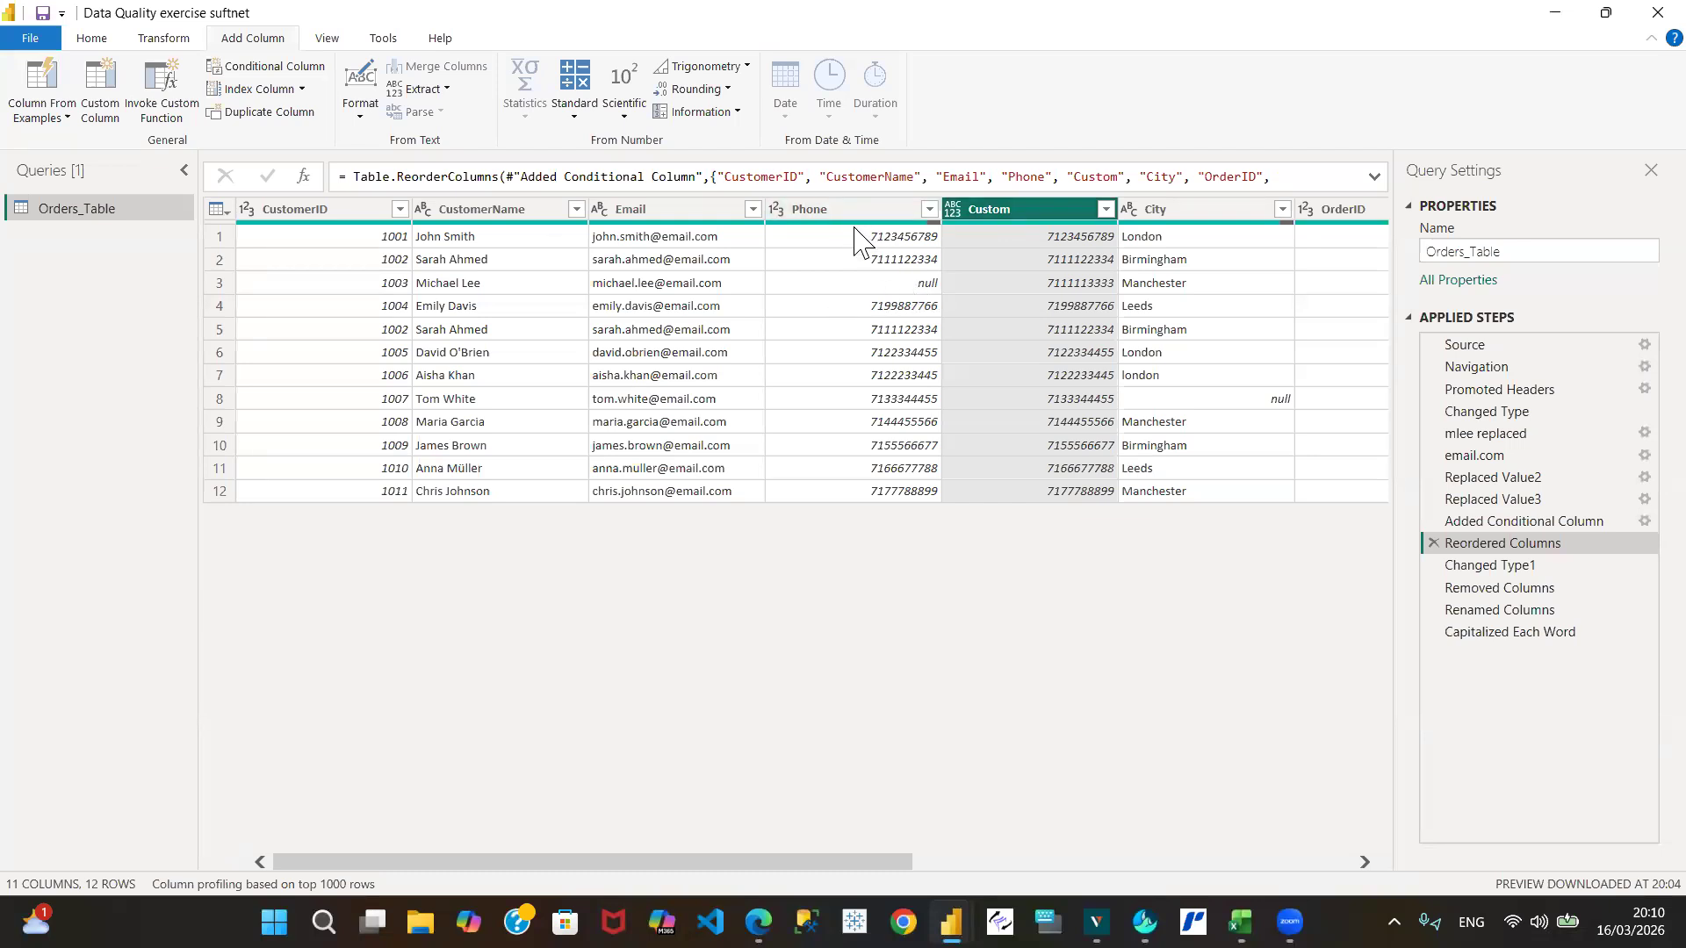
left_click(1472, 569)
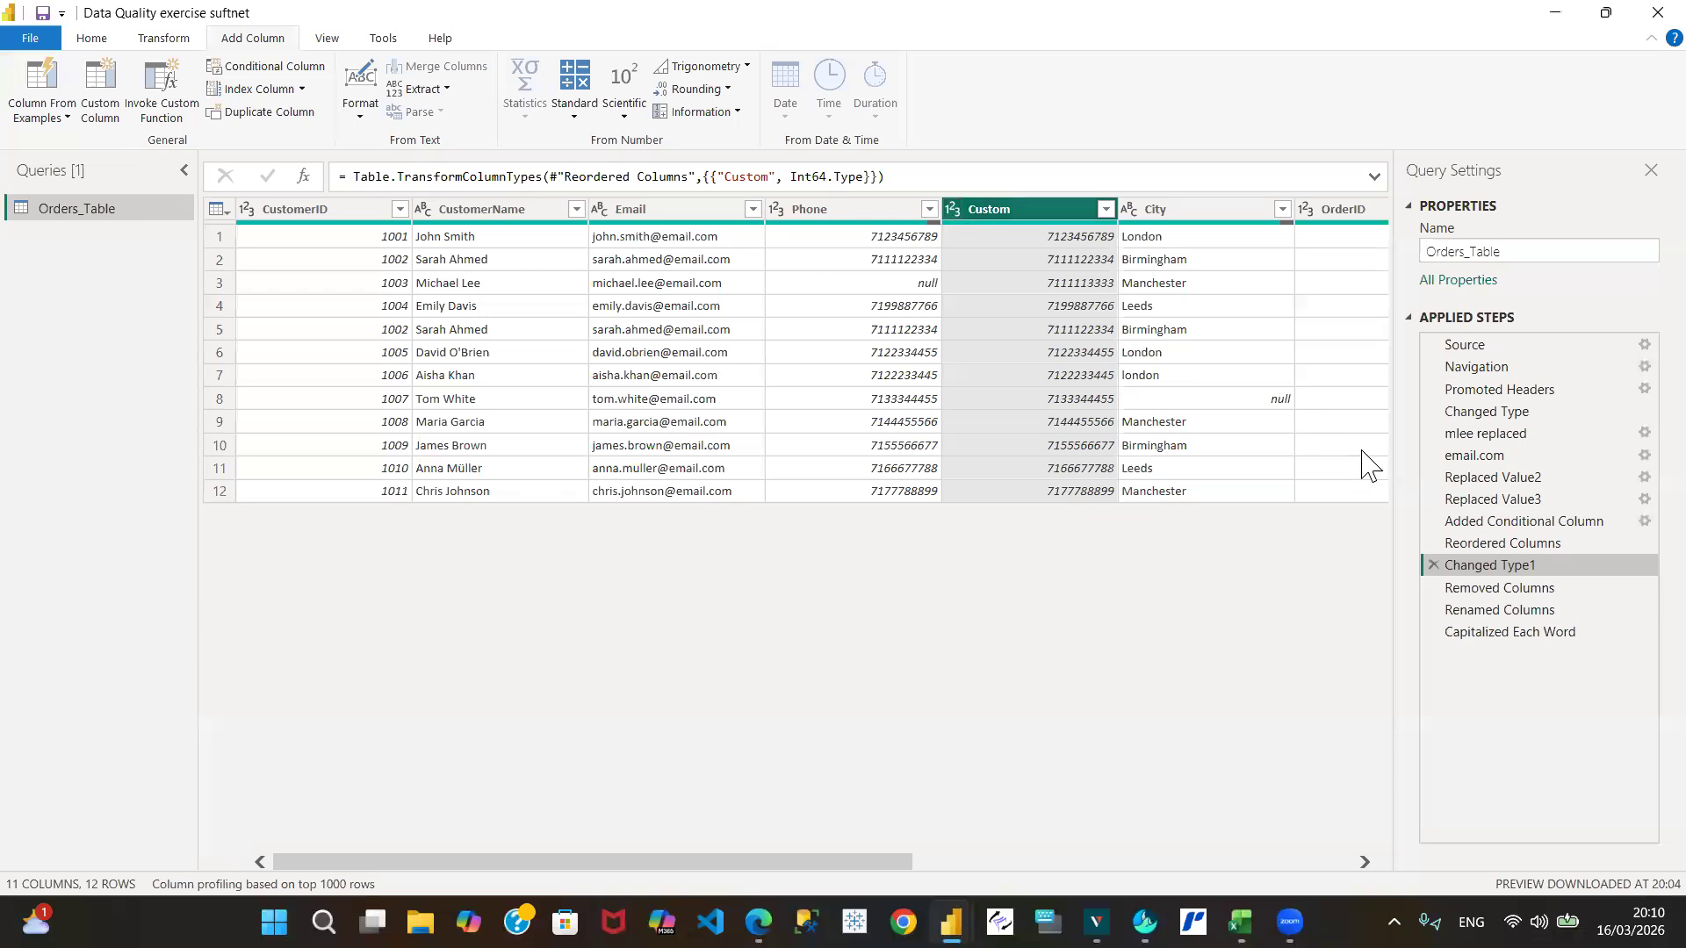
left_click(1512, 604)
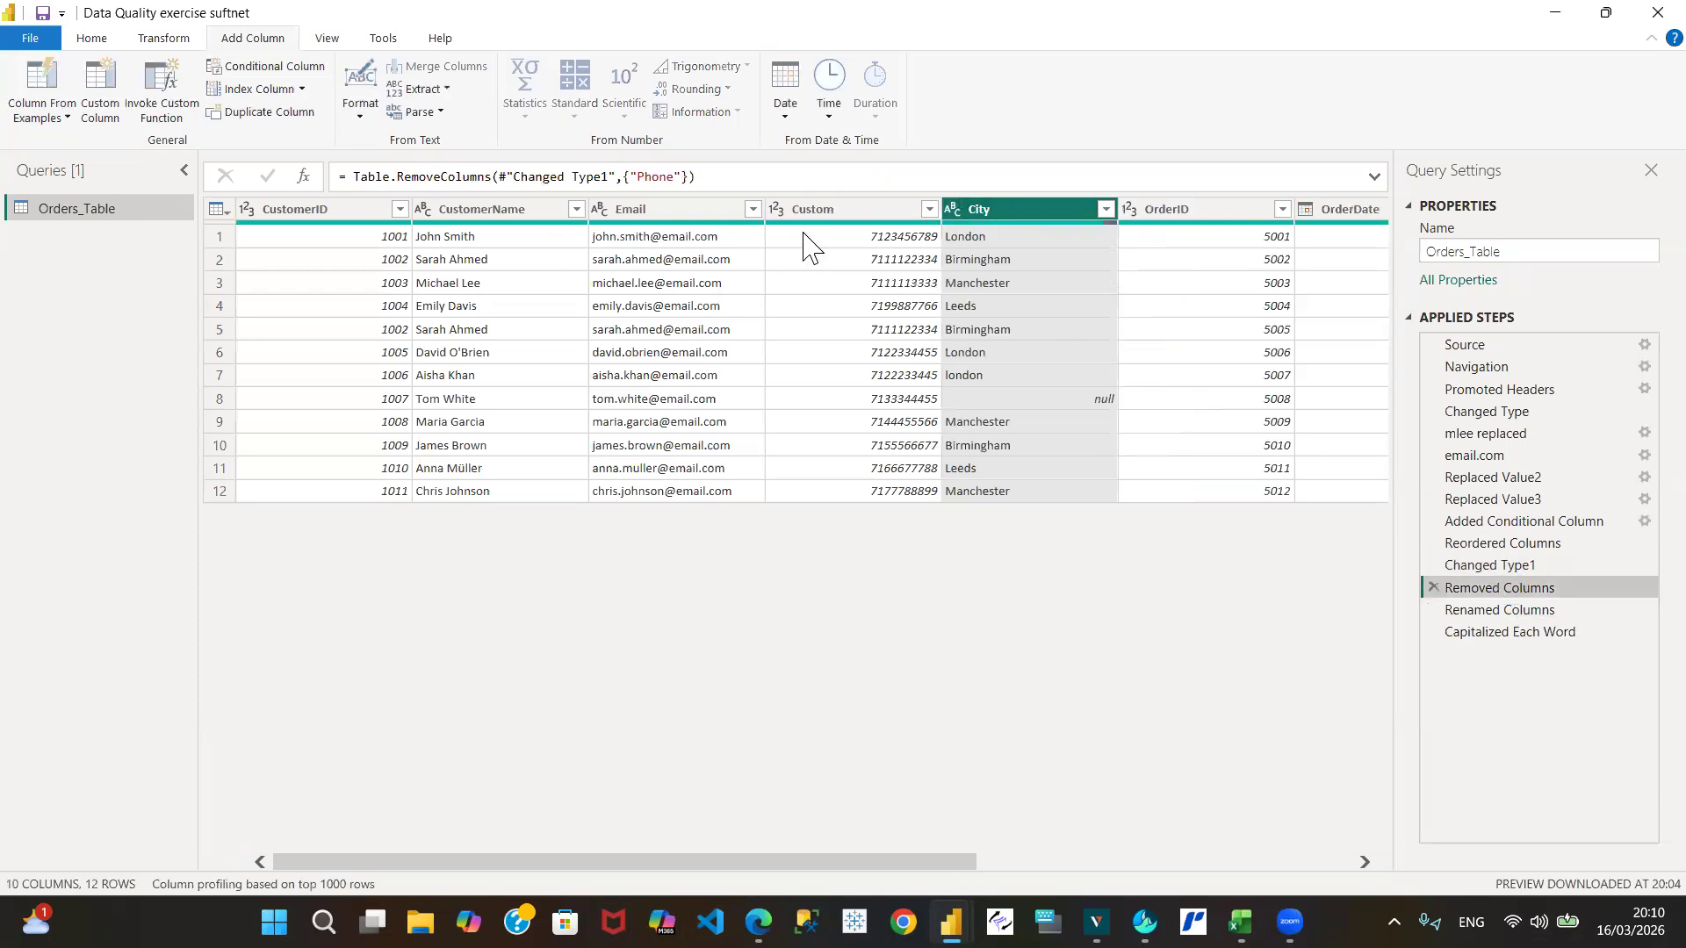
left_click(1500, 567)
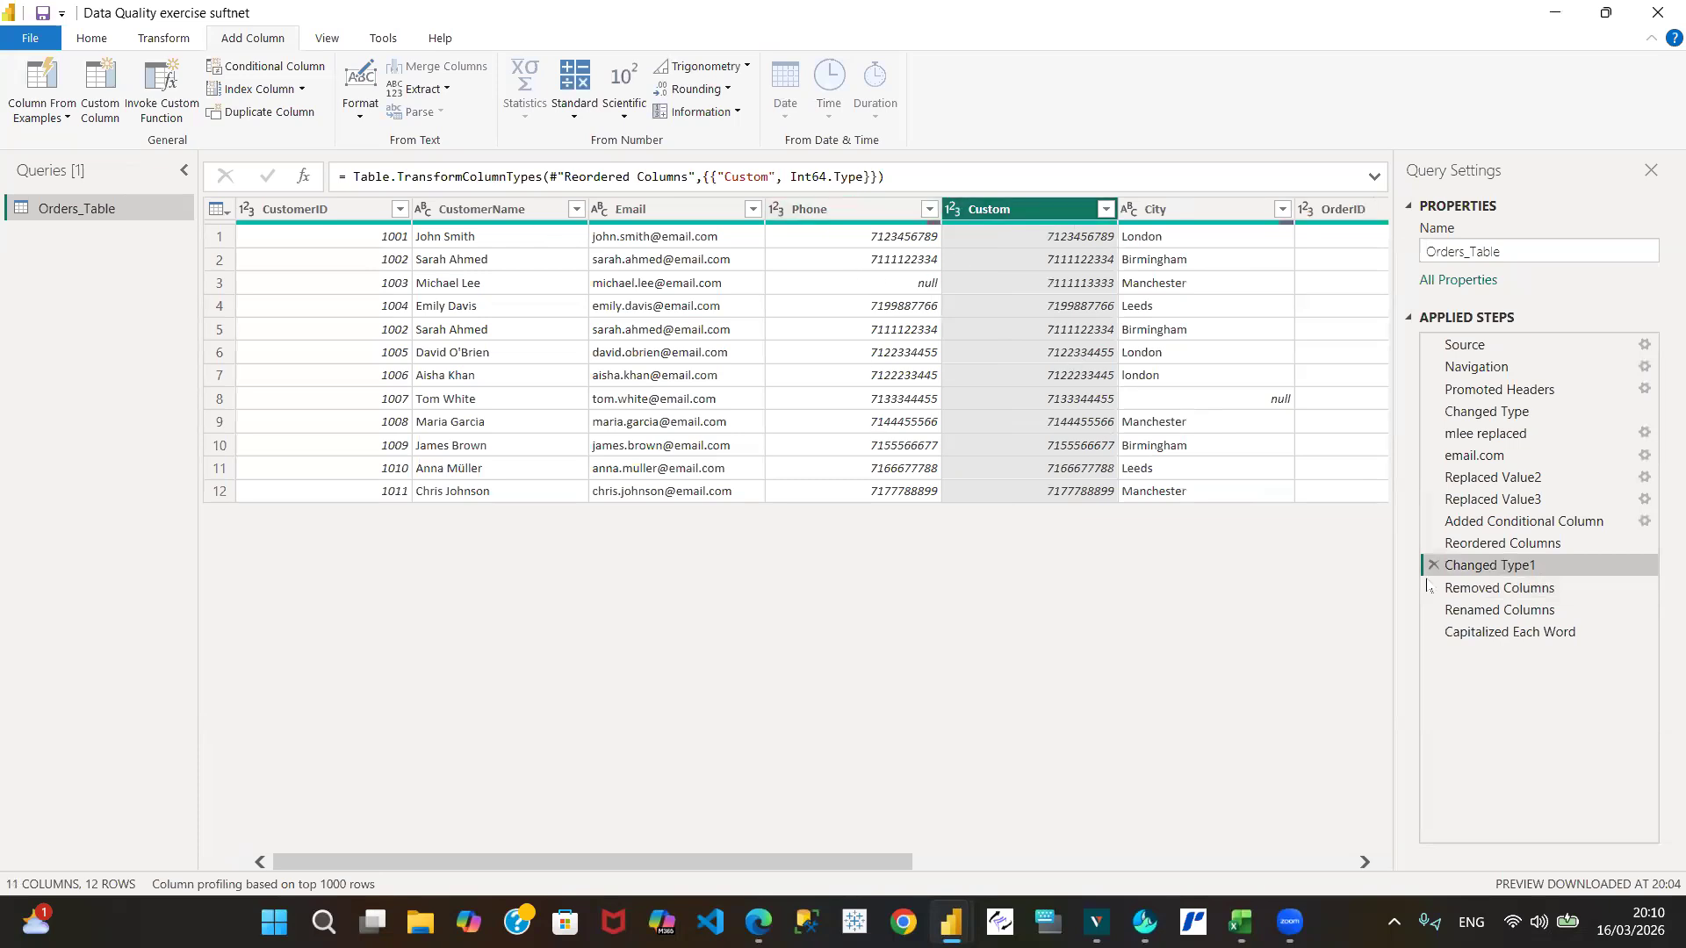
left_click(1479, 592)
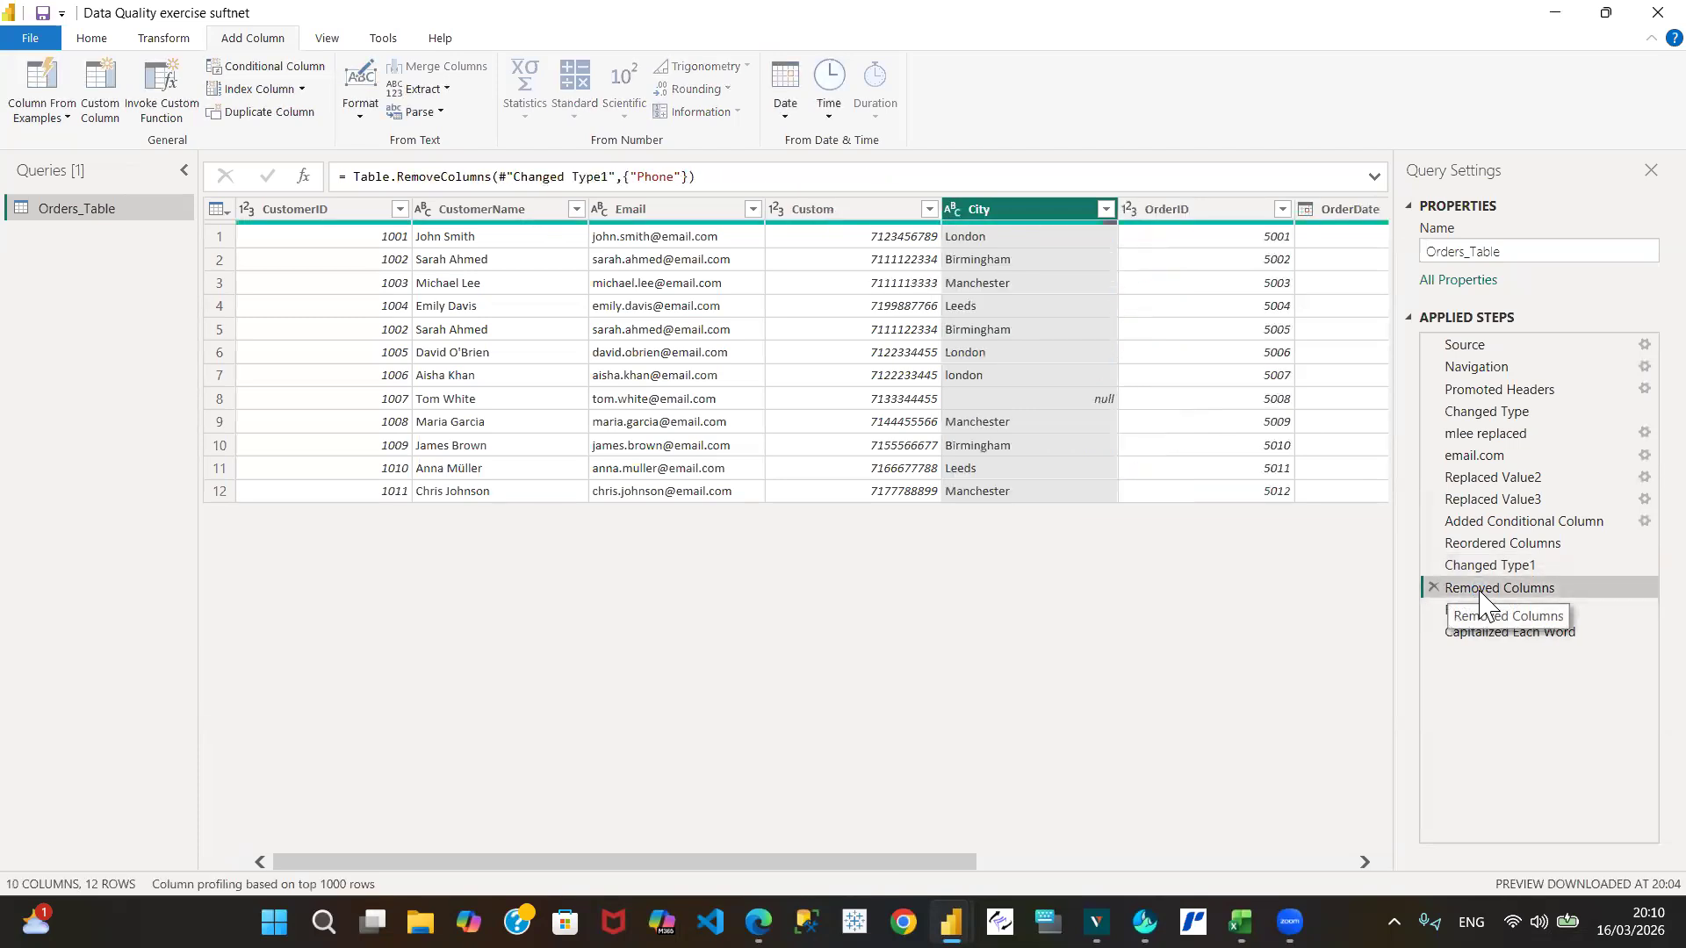
left_click(1512, 612)
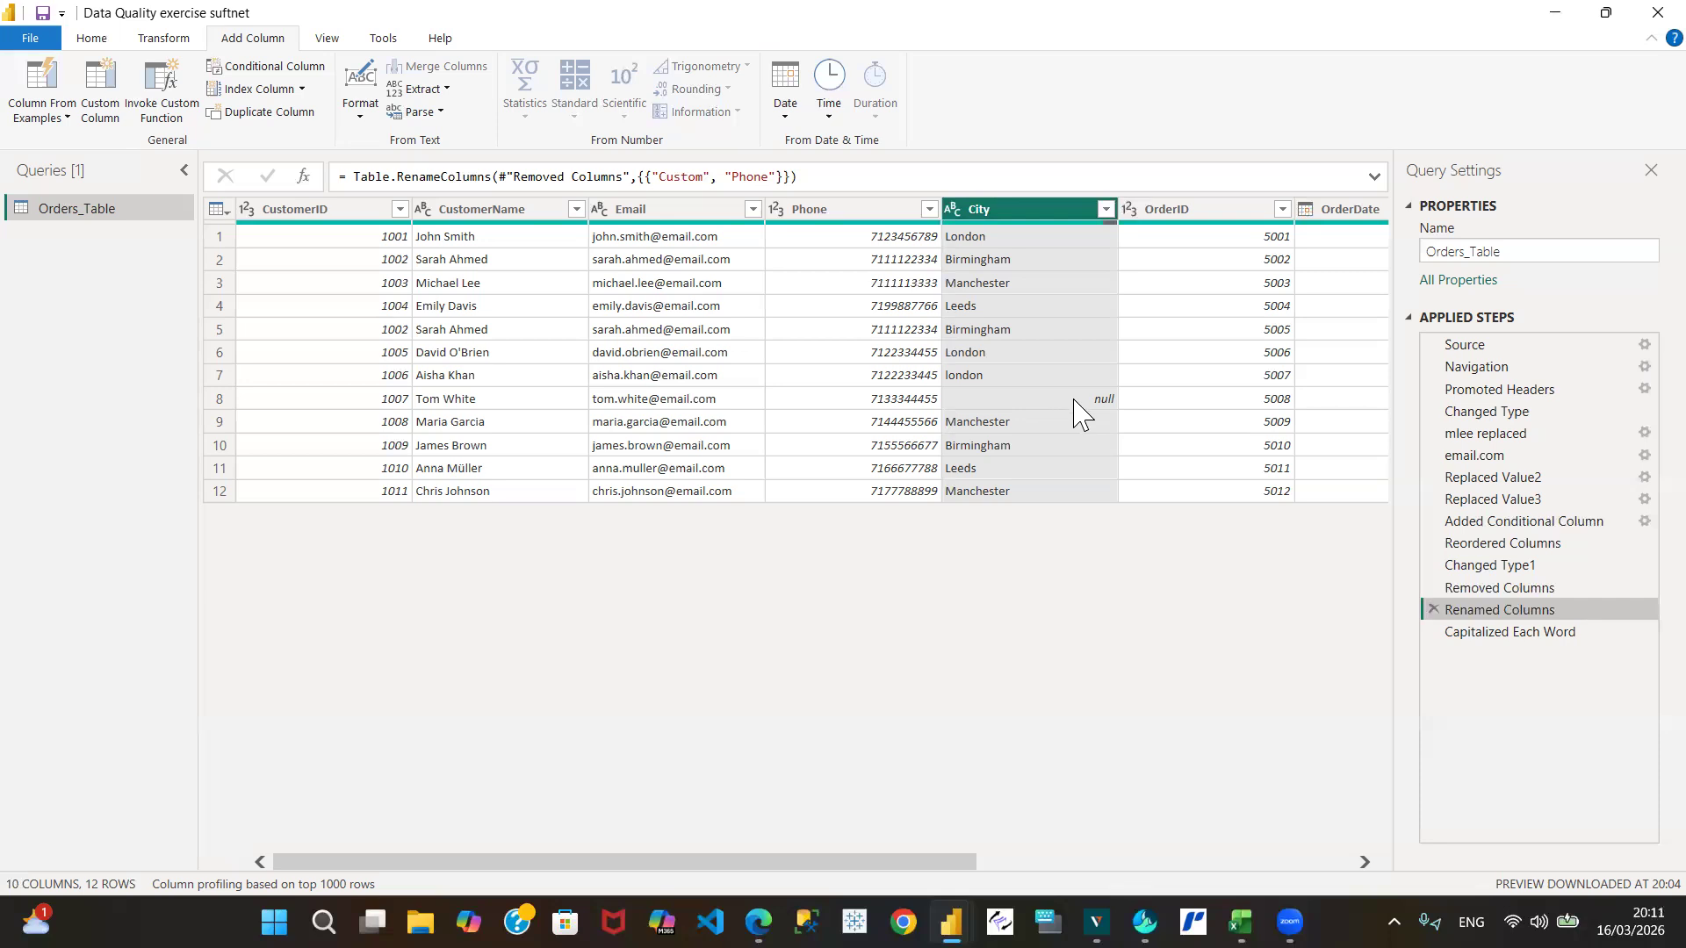
left_click(1632, 520)
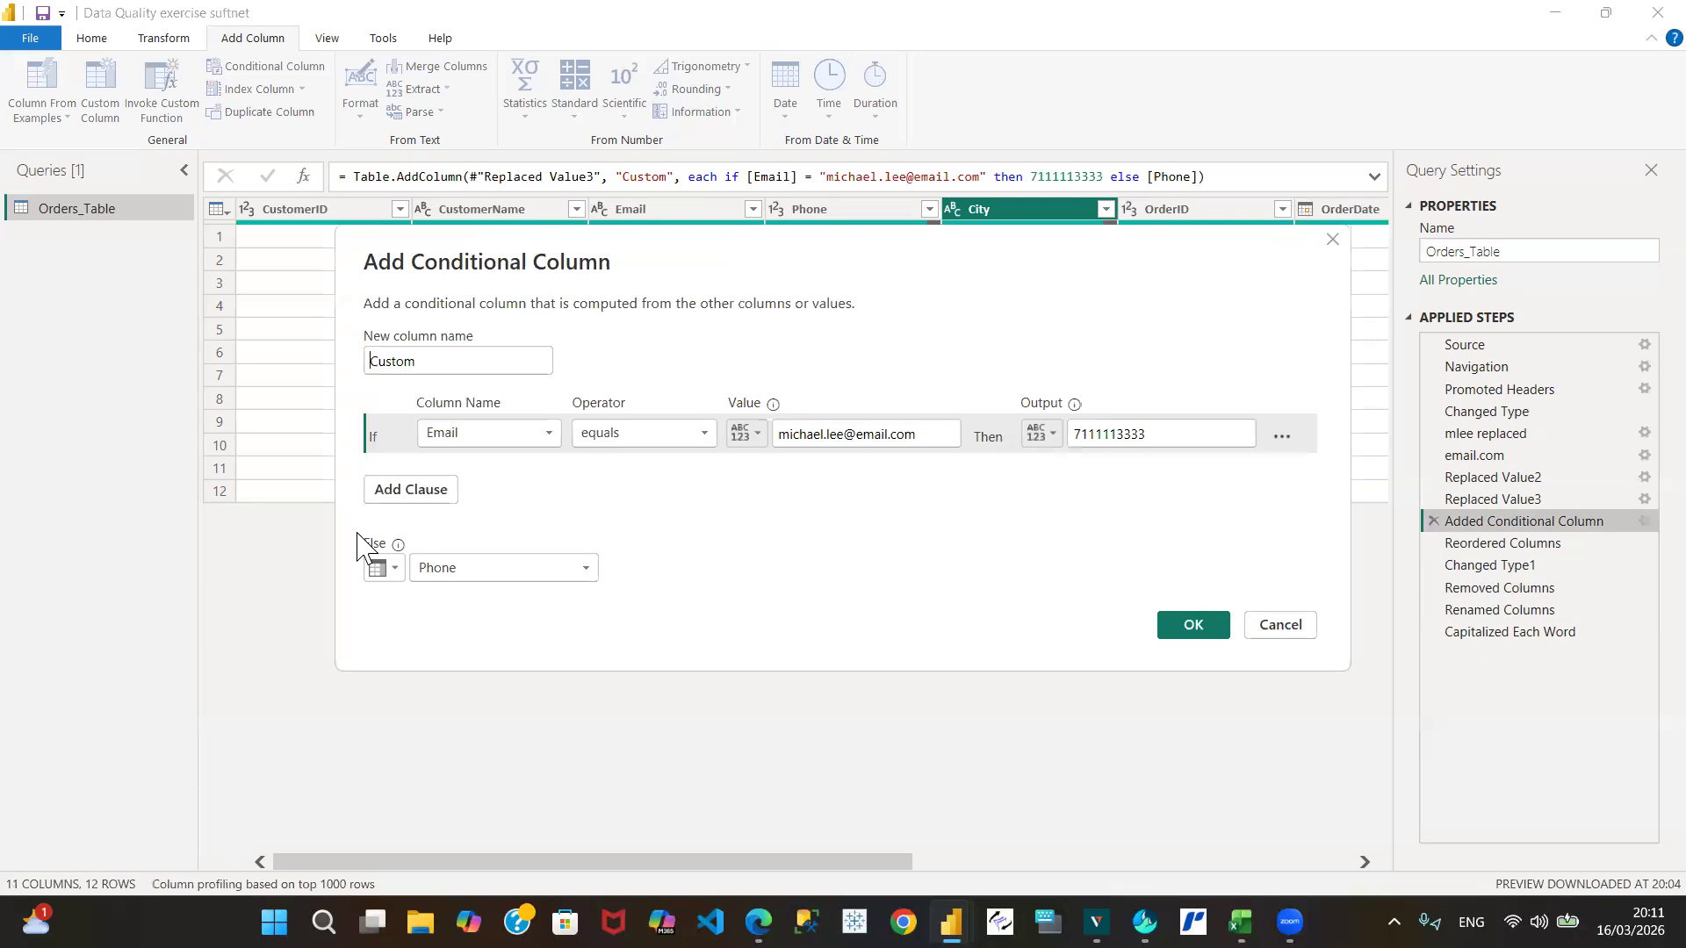
left_click(435, 500)
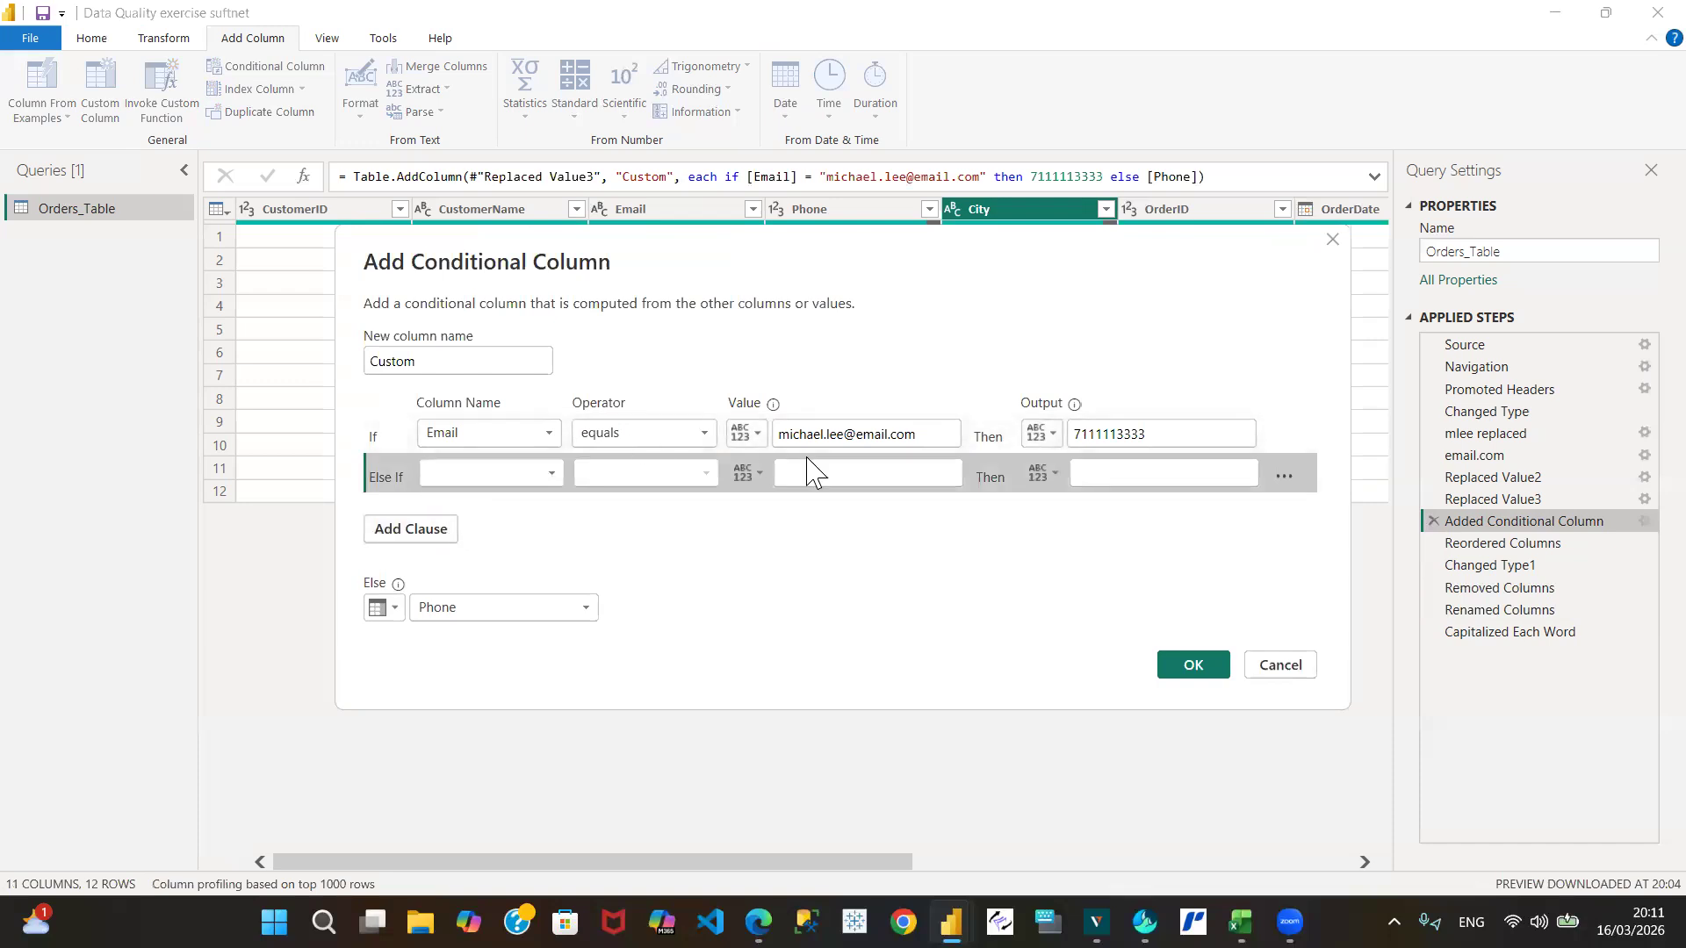
left_click(551, 474)
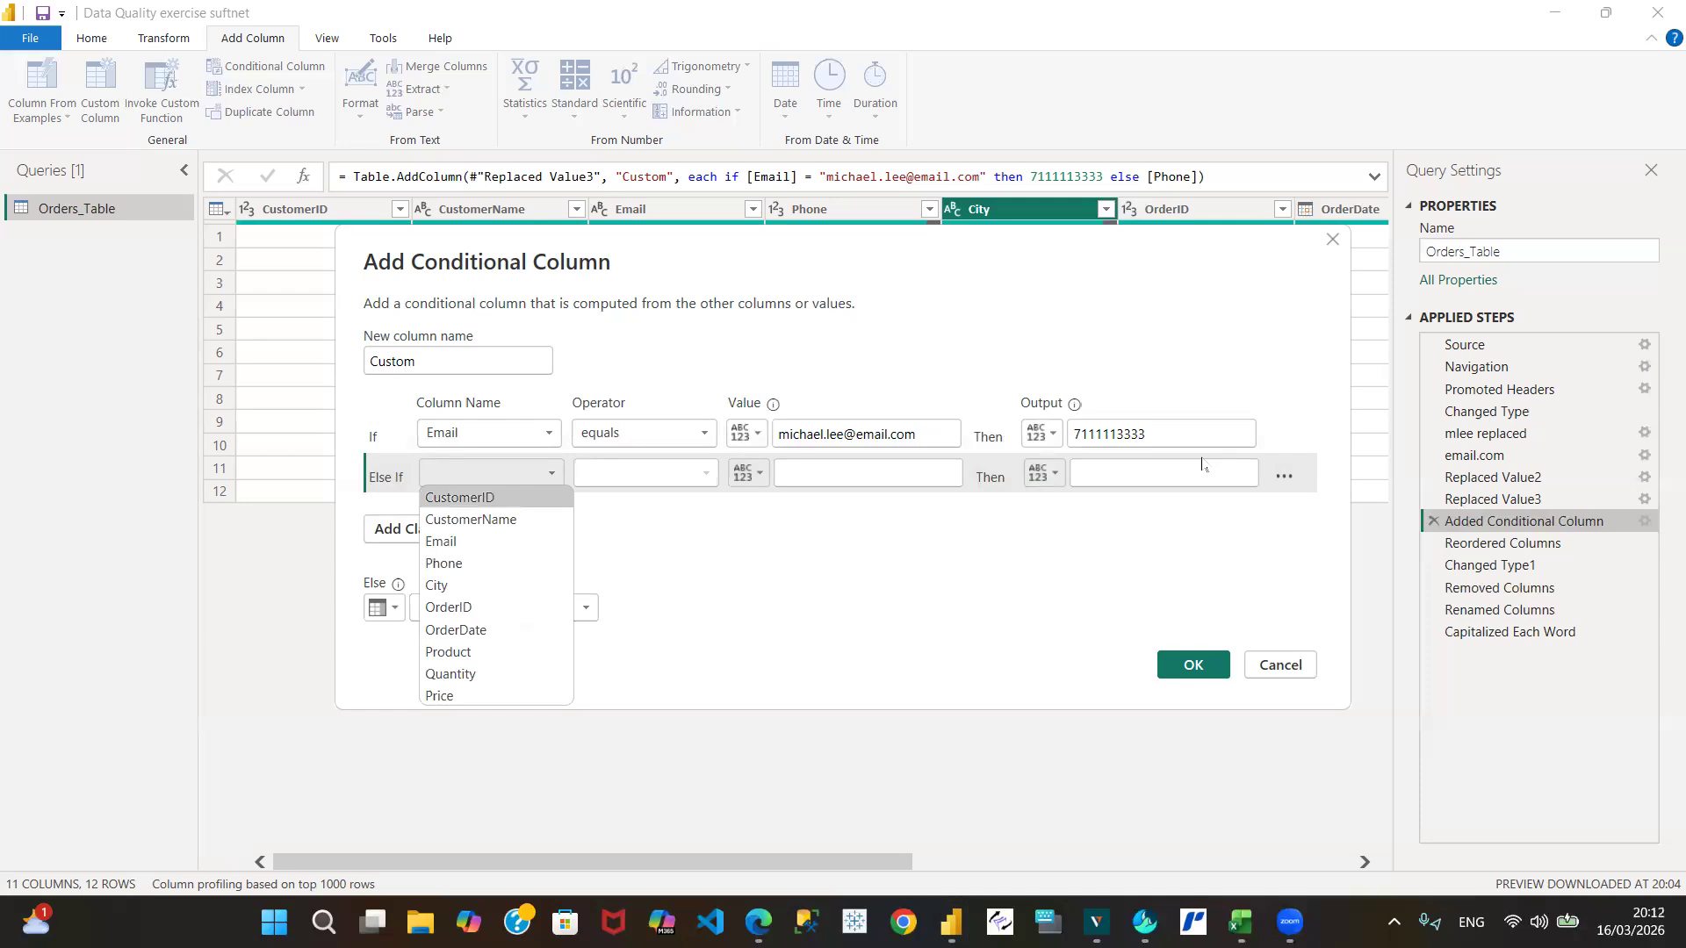
left_click(719, 560)
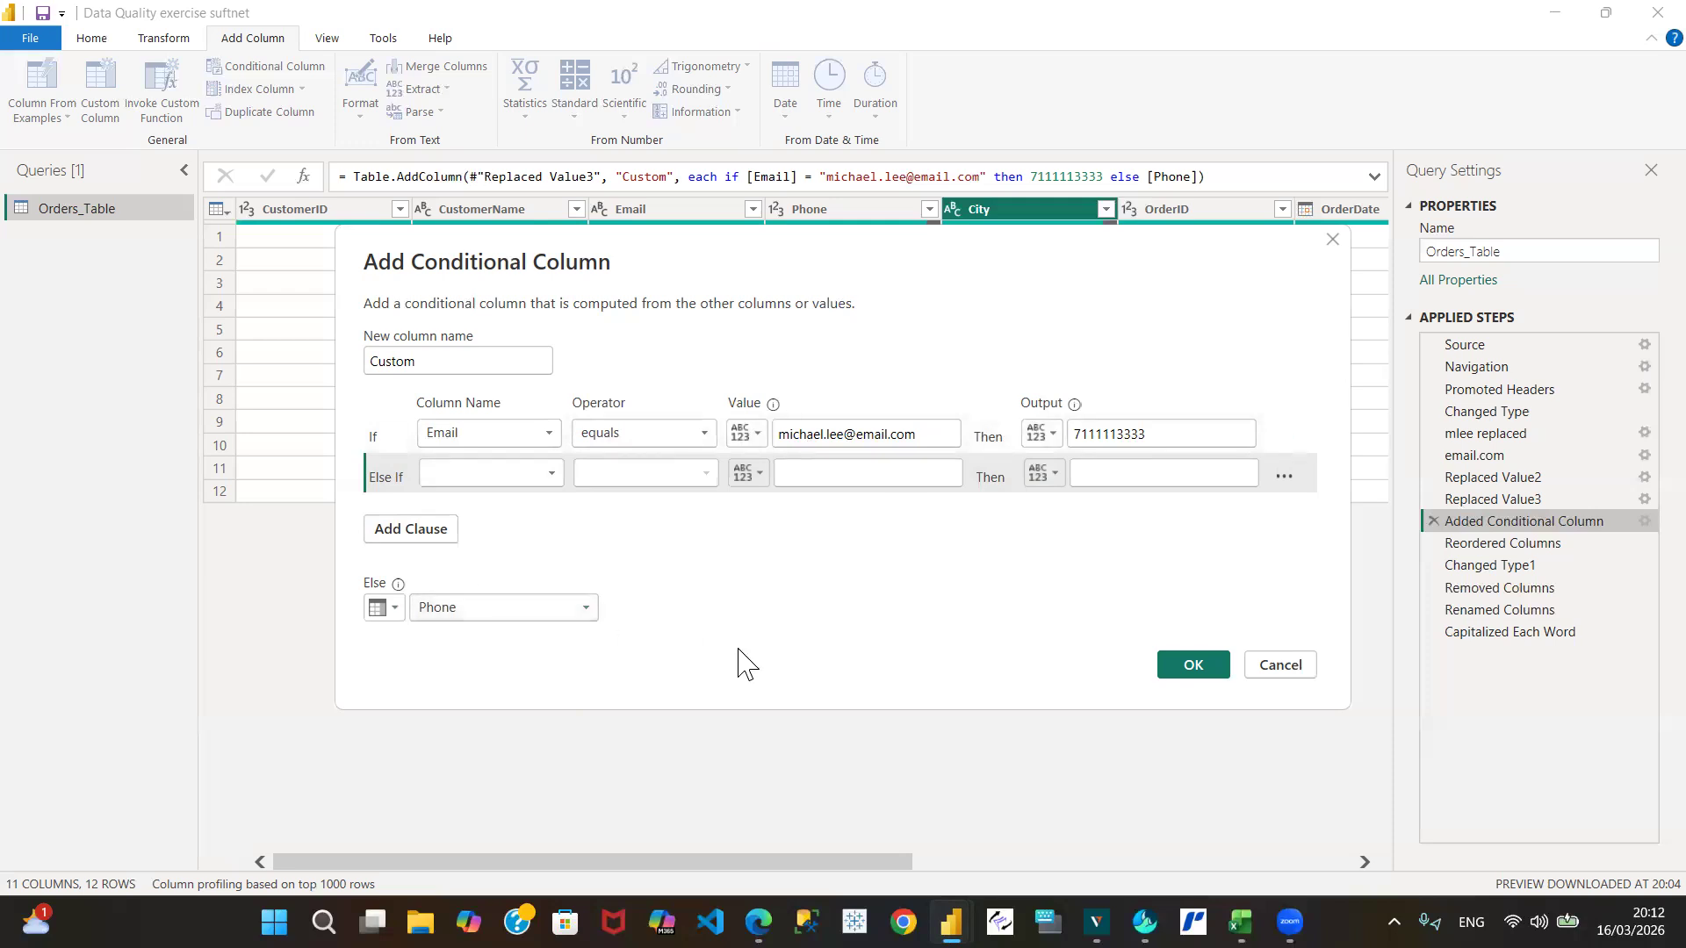
left_click(1302, 671)
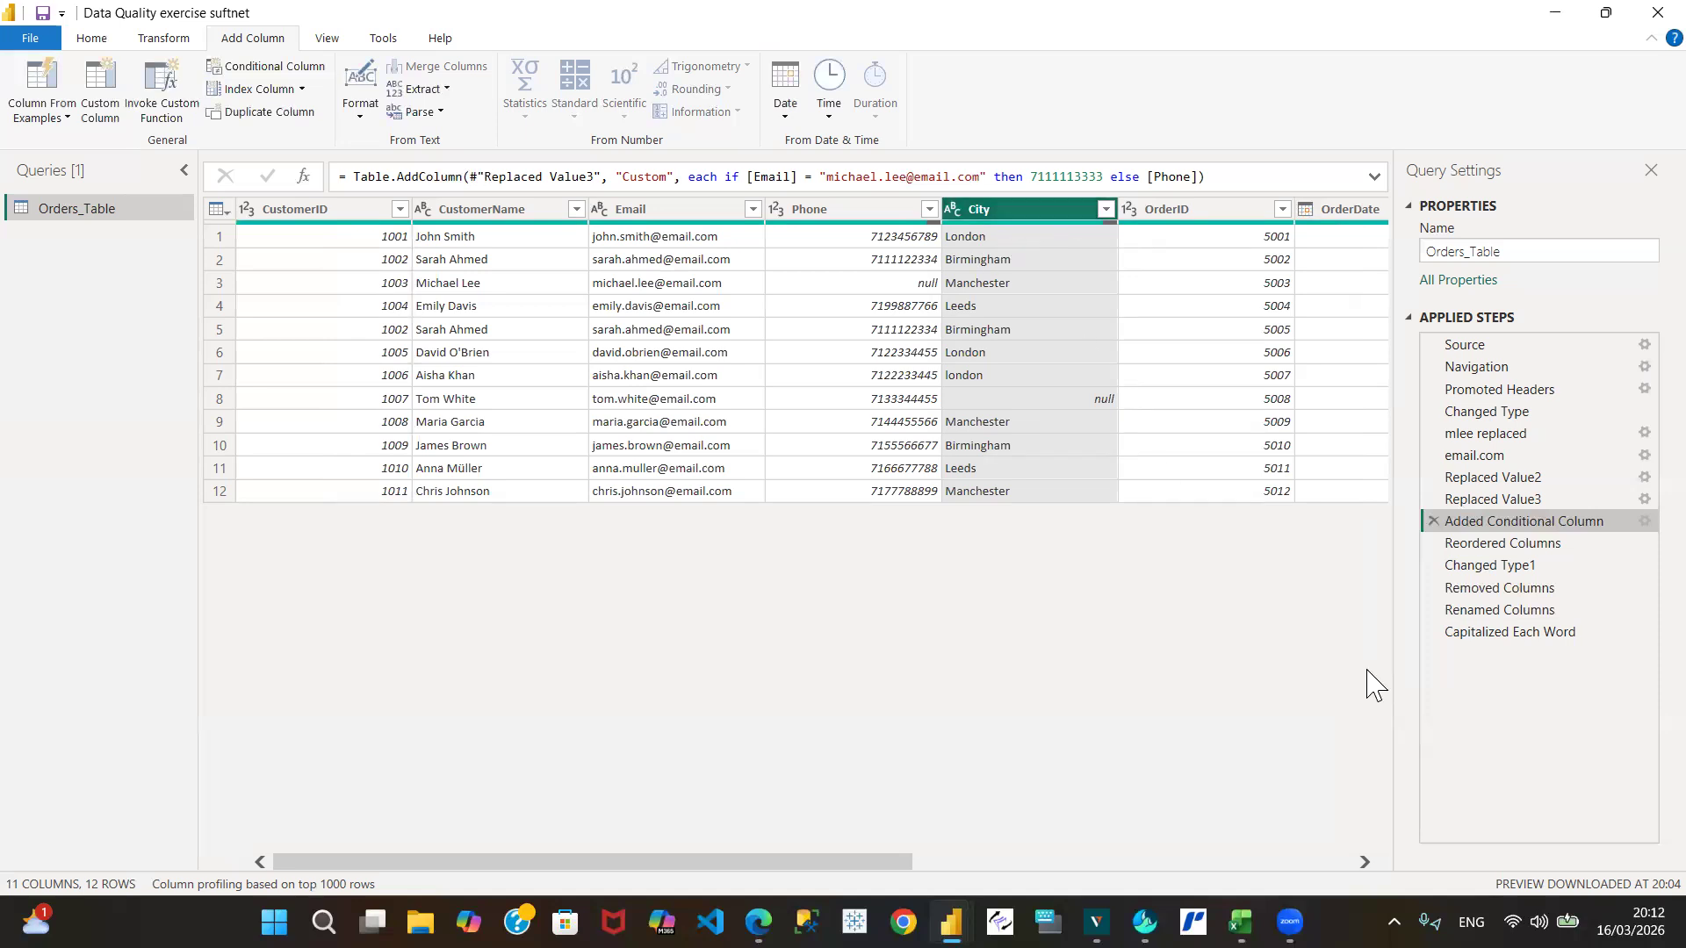
Return to the Capitalized Each Word stage and copy the email address of the customer whose city is null.
left_click(1484, 633)
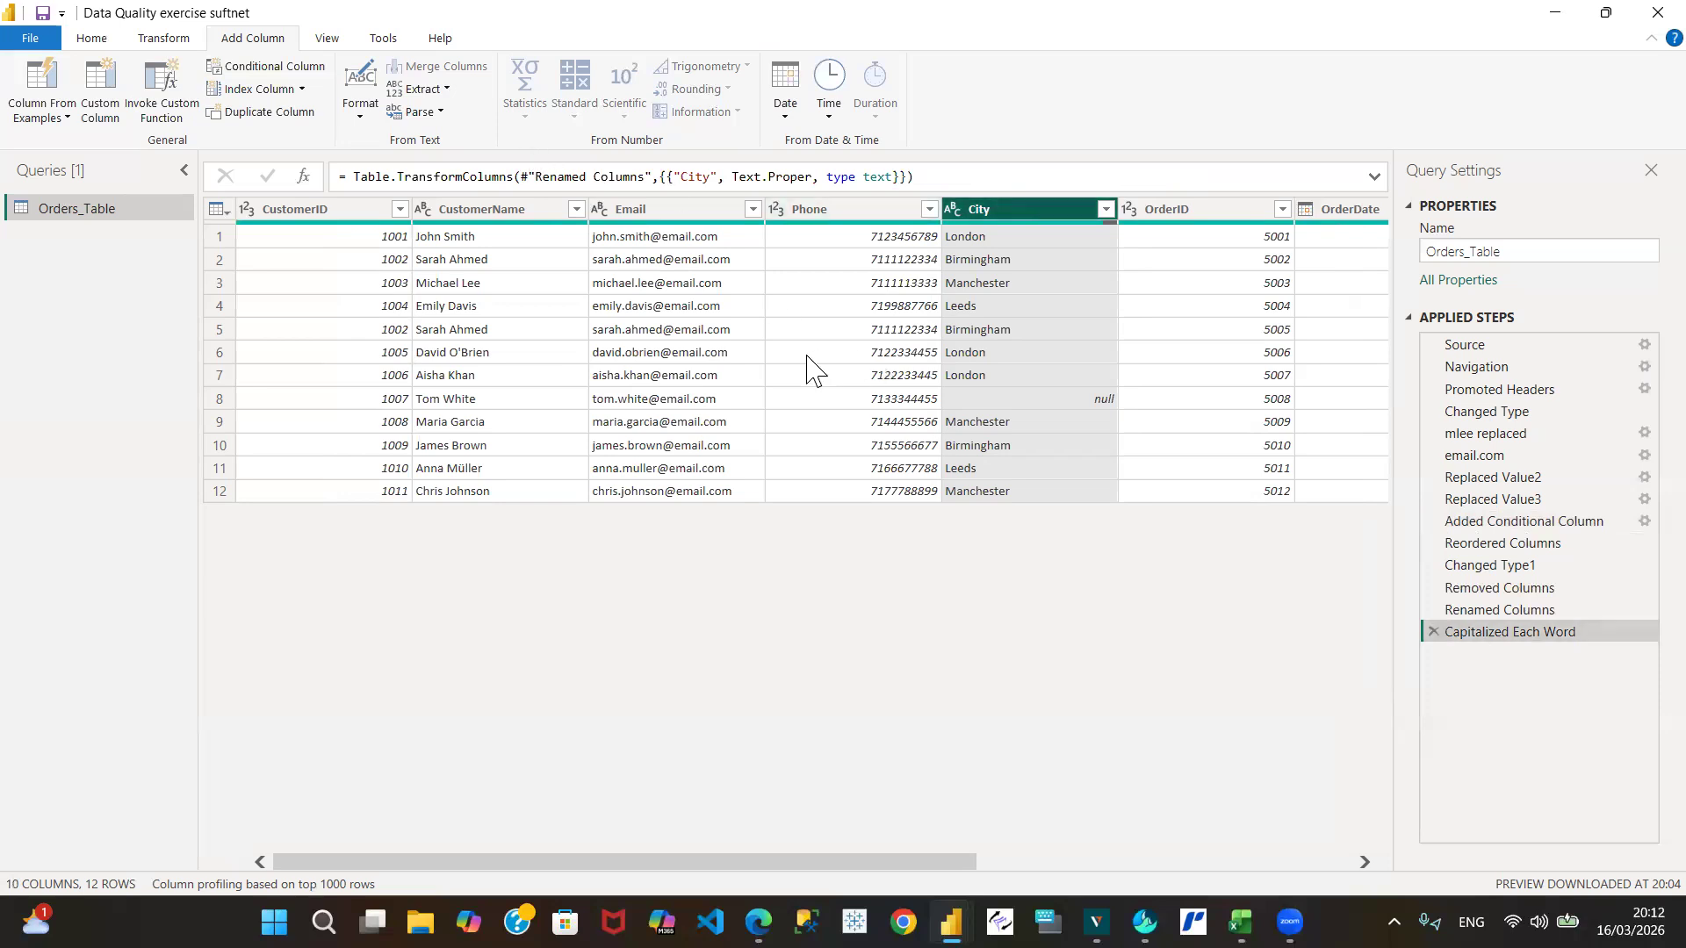
left_click(683, 401)
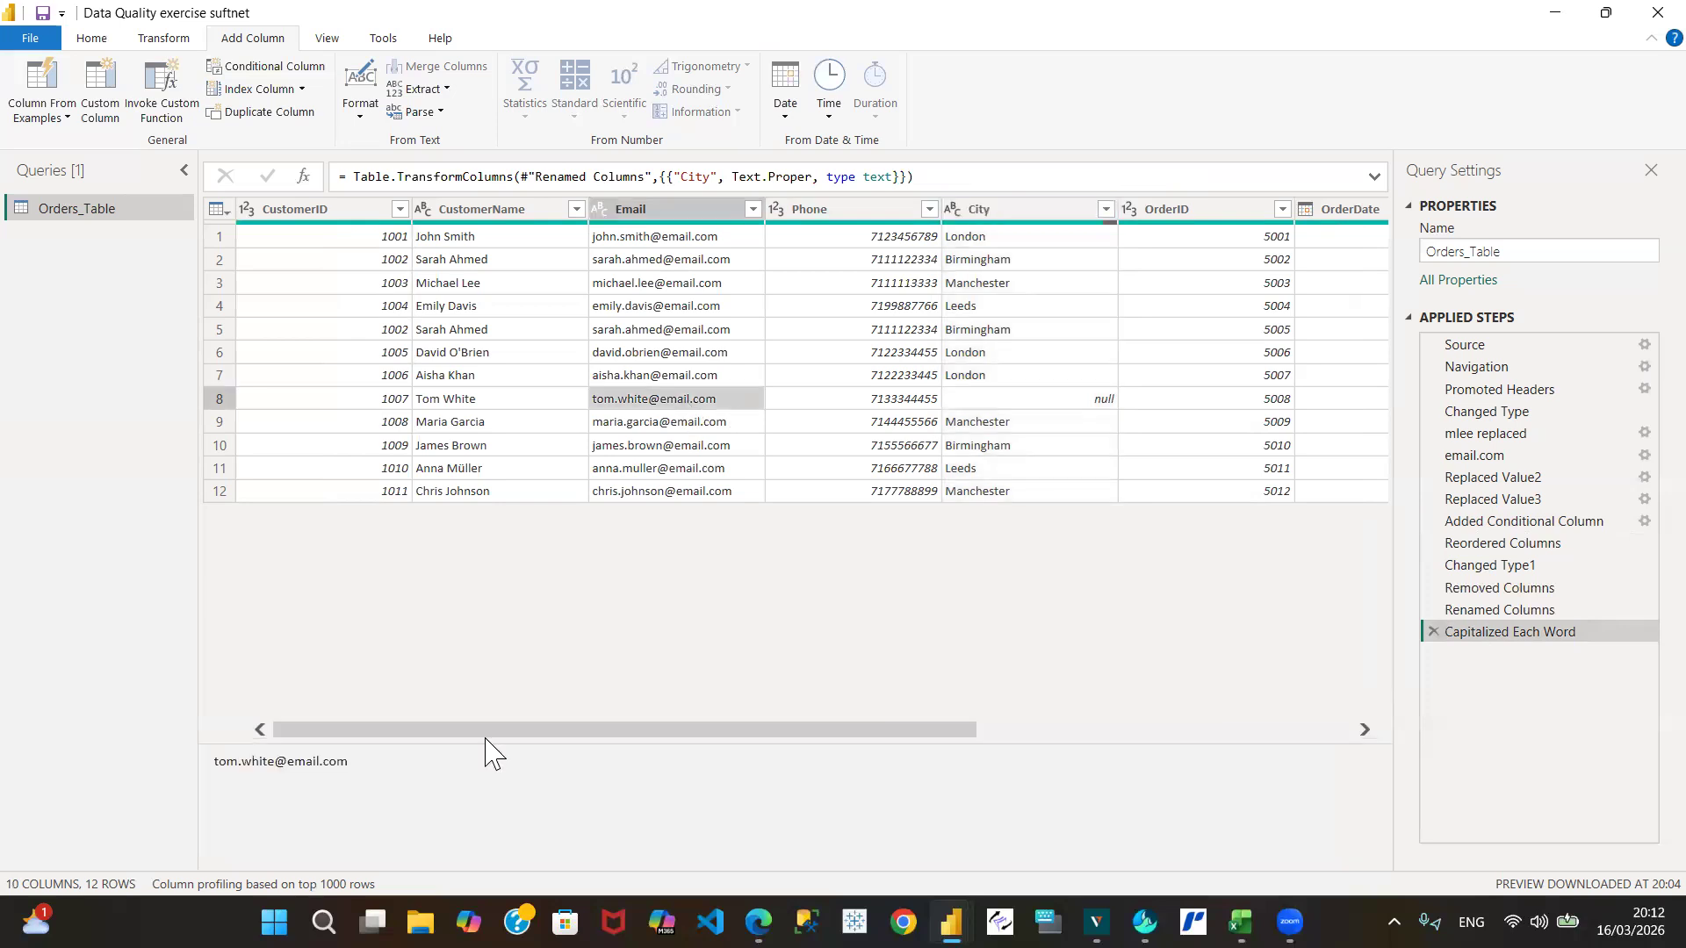
left_click_drag(367, 762, 173, 797)
key("ctrl+c")
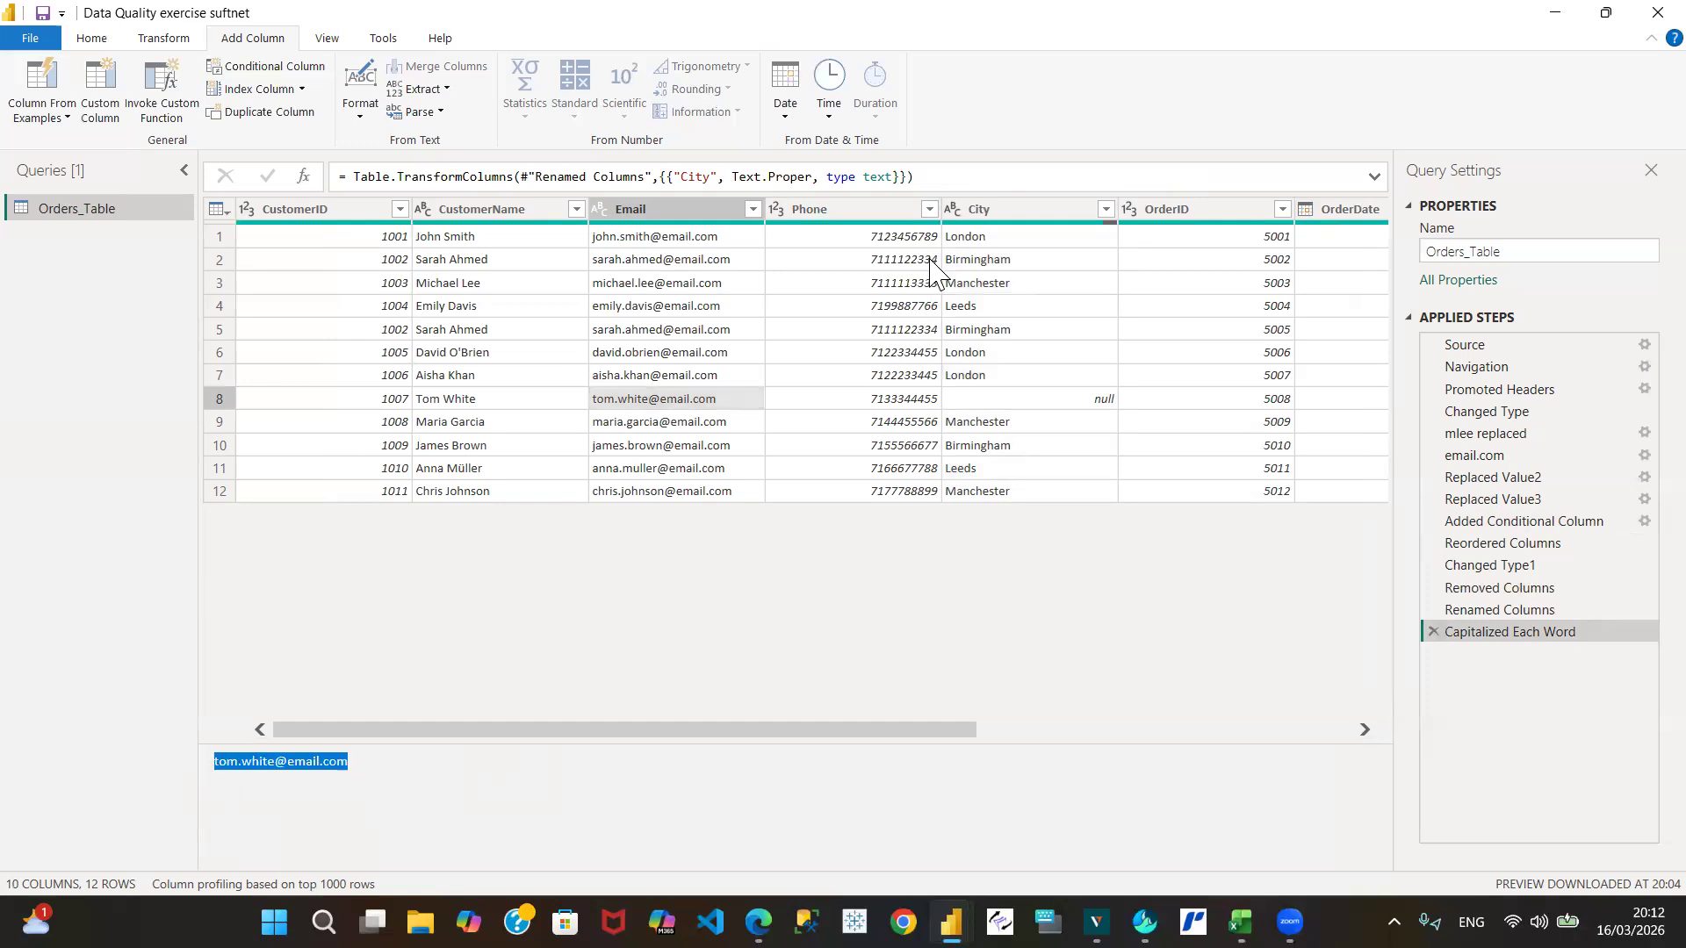
Start a conditional column that outputs Luton when Email equals the copied customer email address.
left_click(1045, 216)
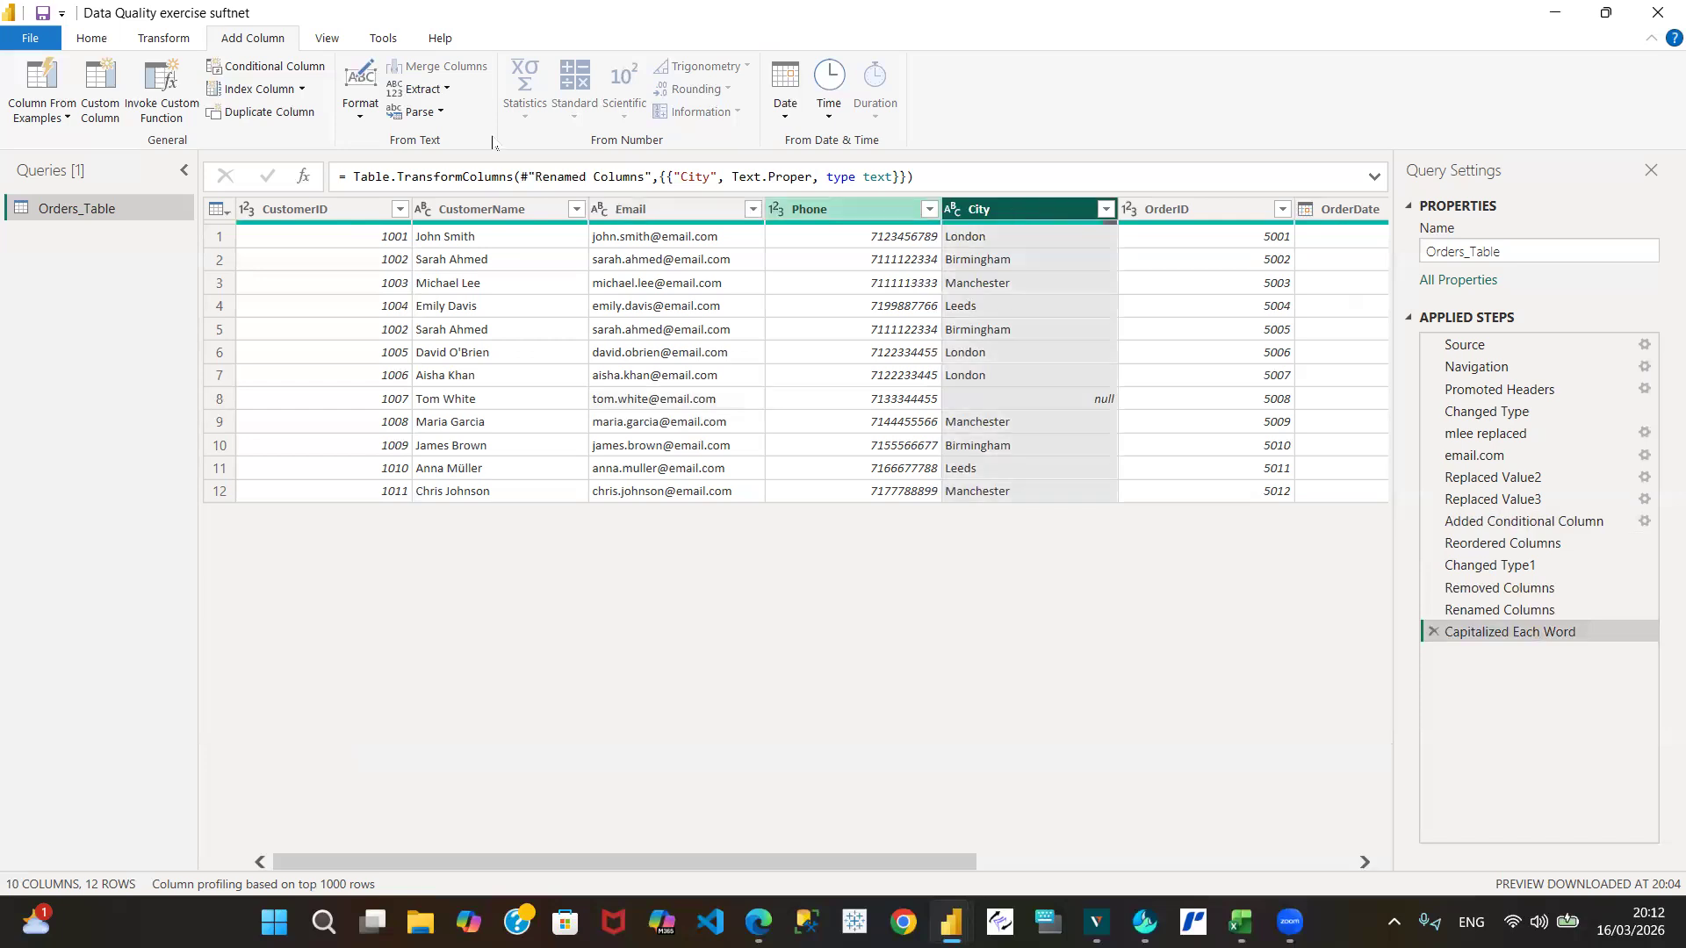
left_click(281, 70)
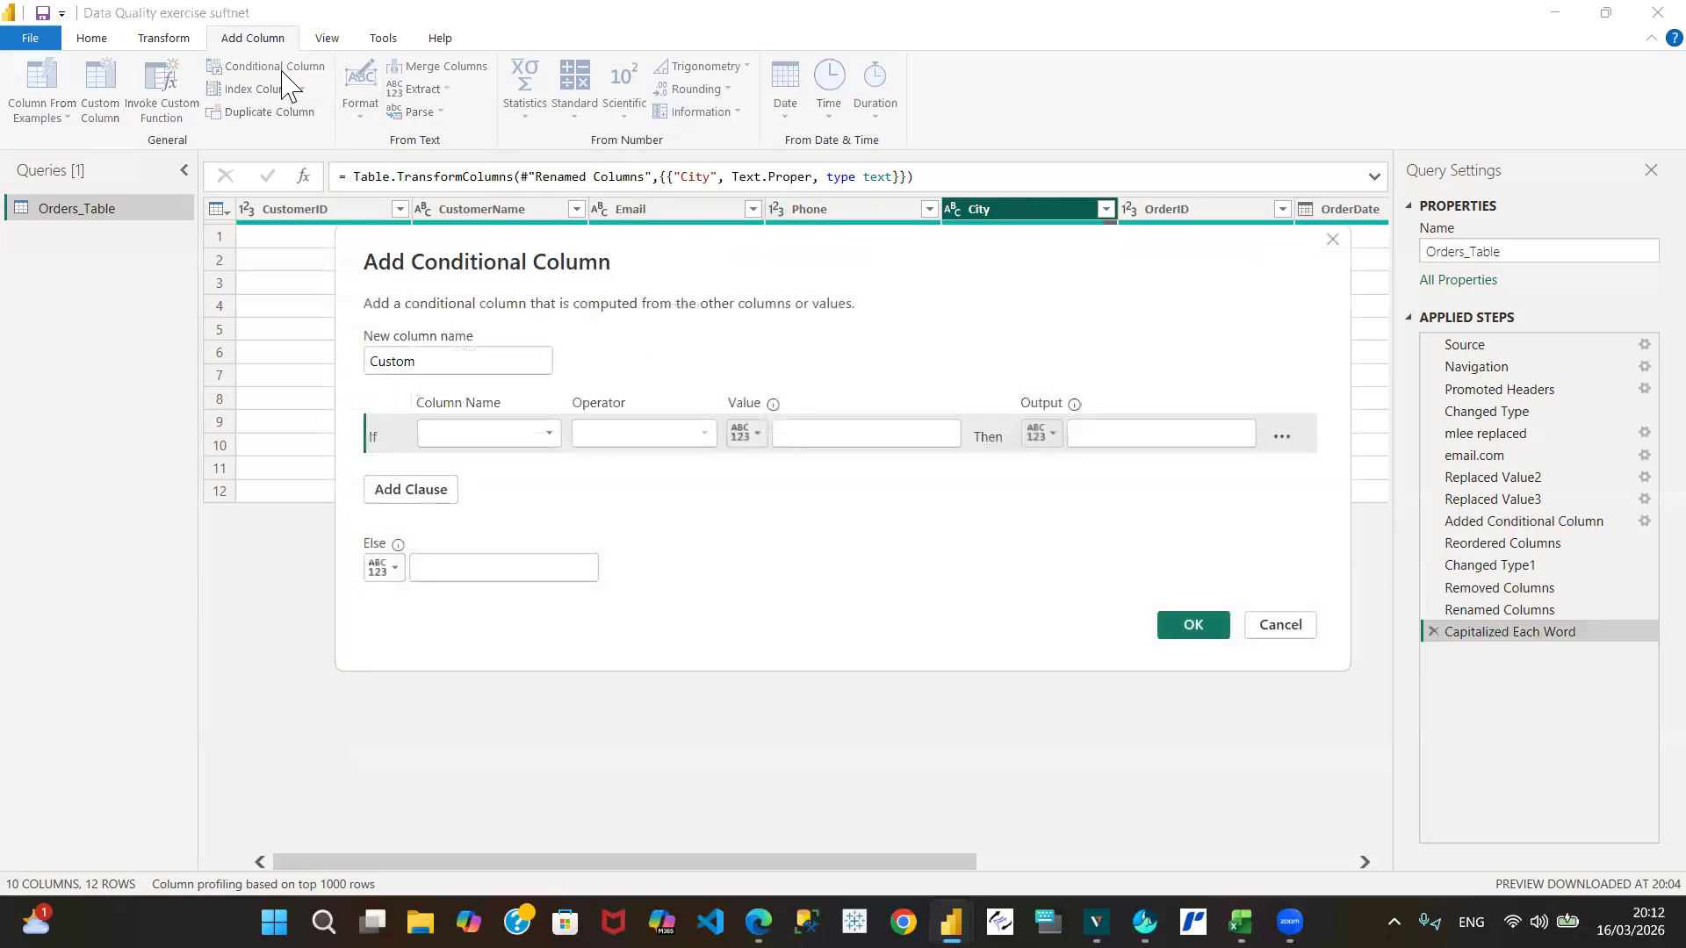
left_click(548, 436)
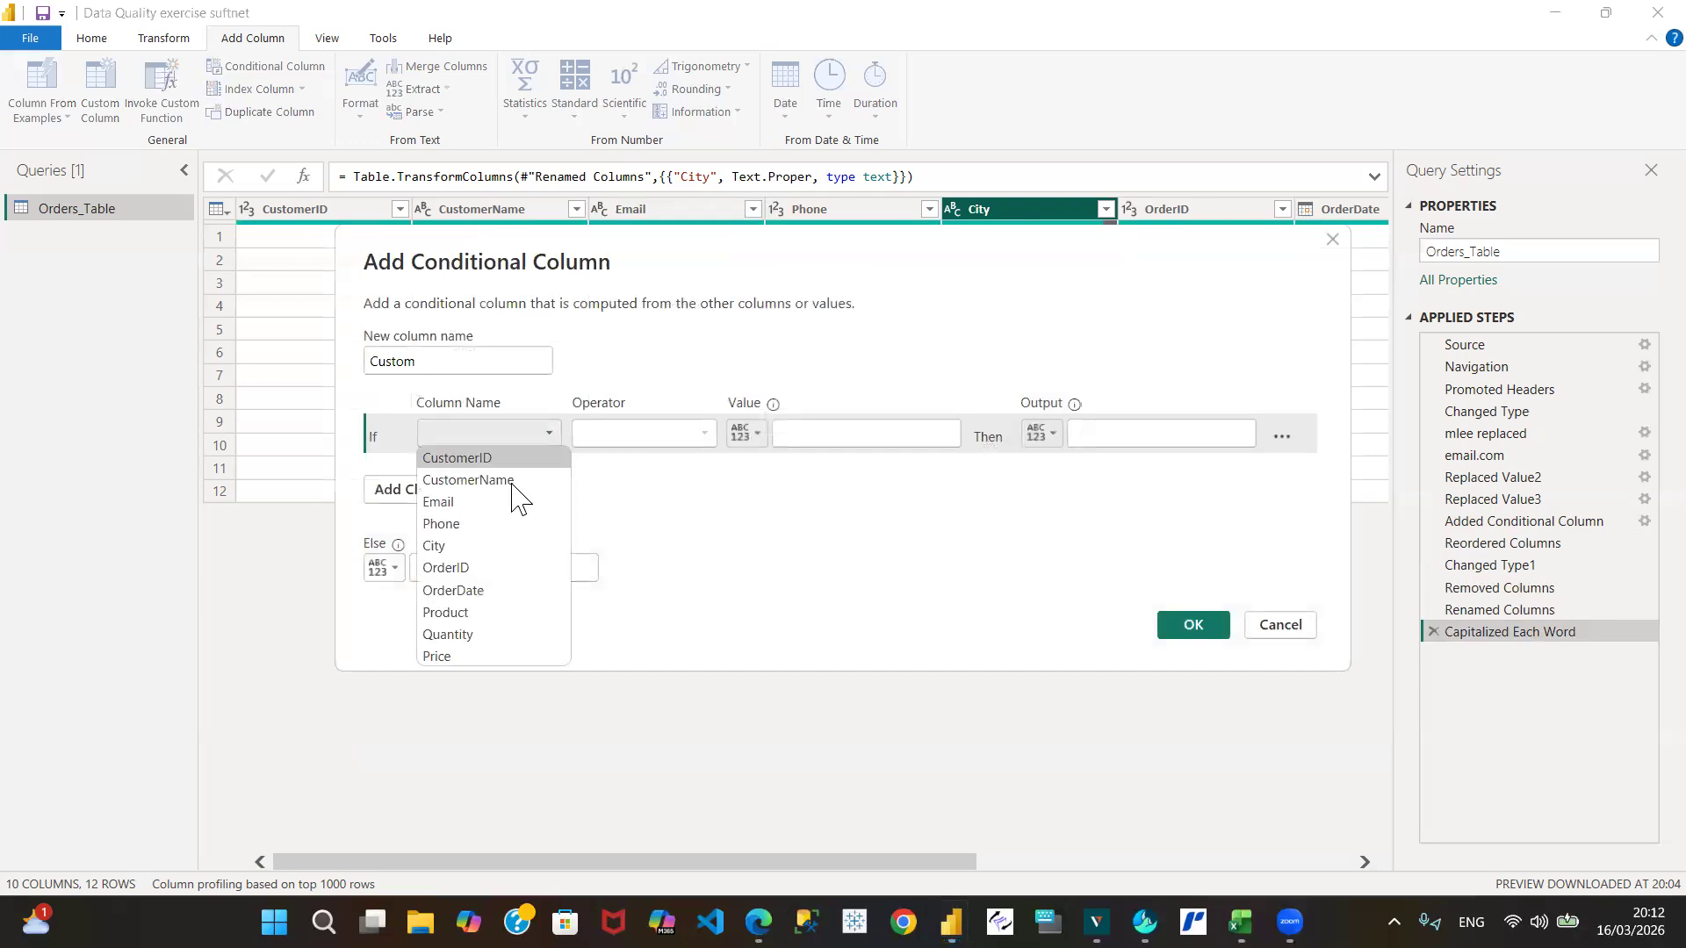
left_click(474, 503)
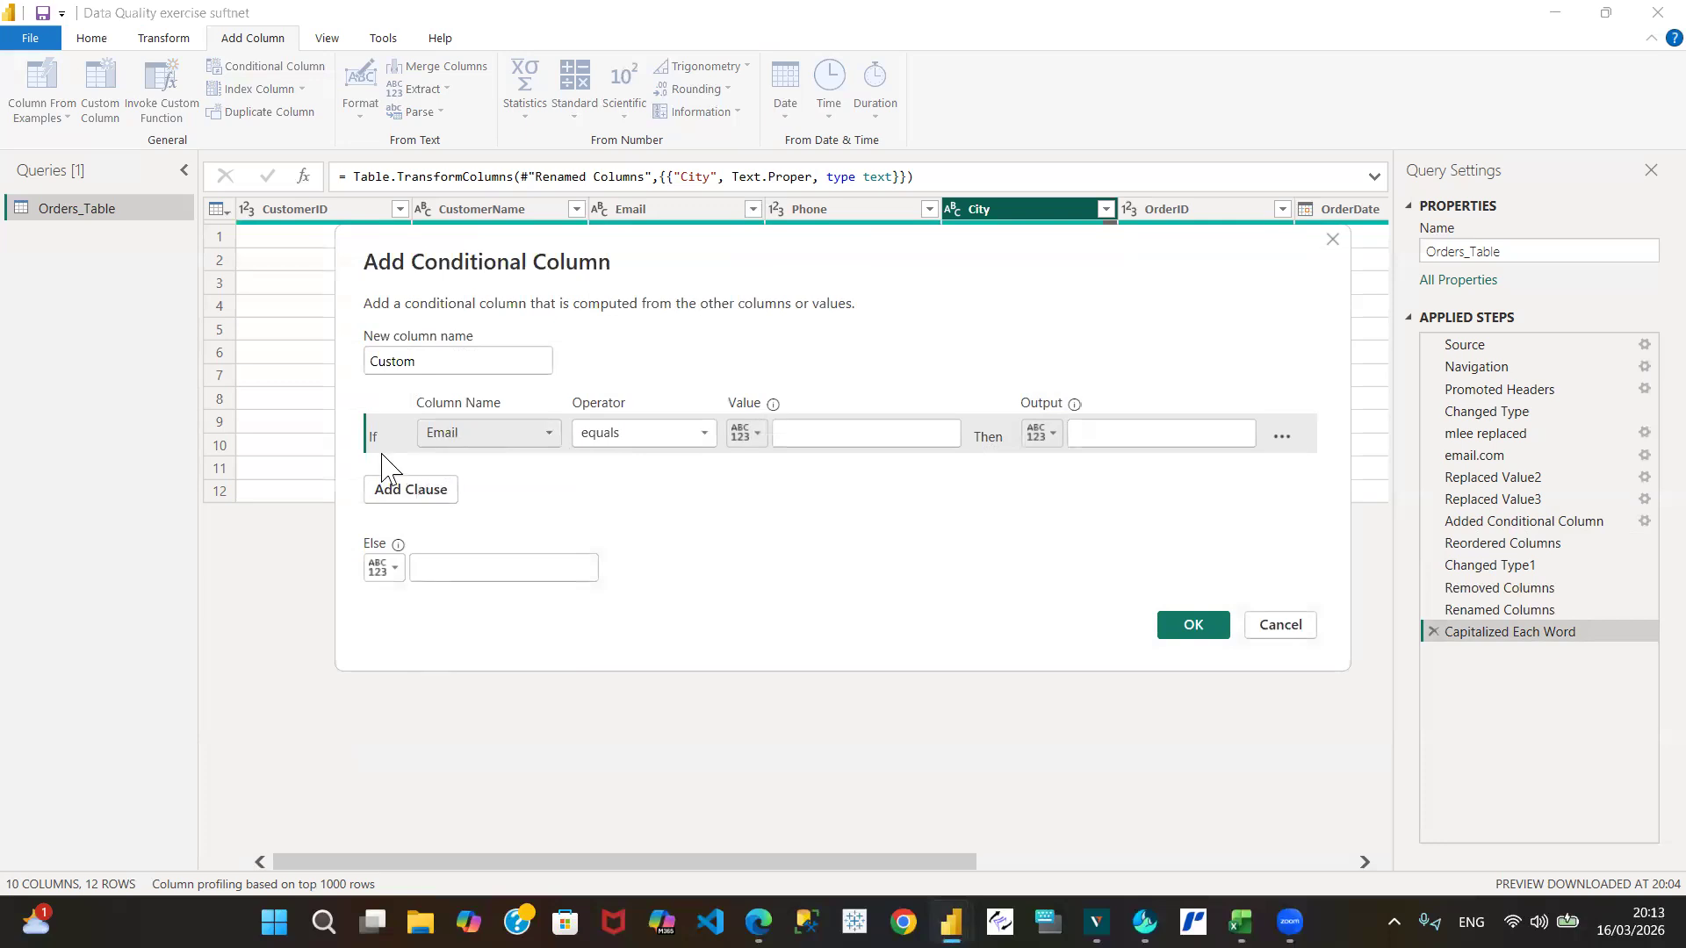
left_click(805, 433)
key("ctrl+v")
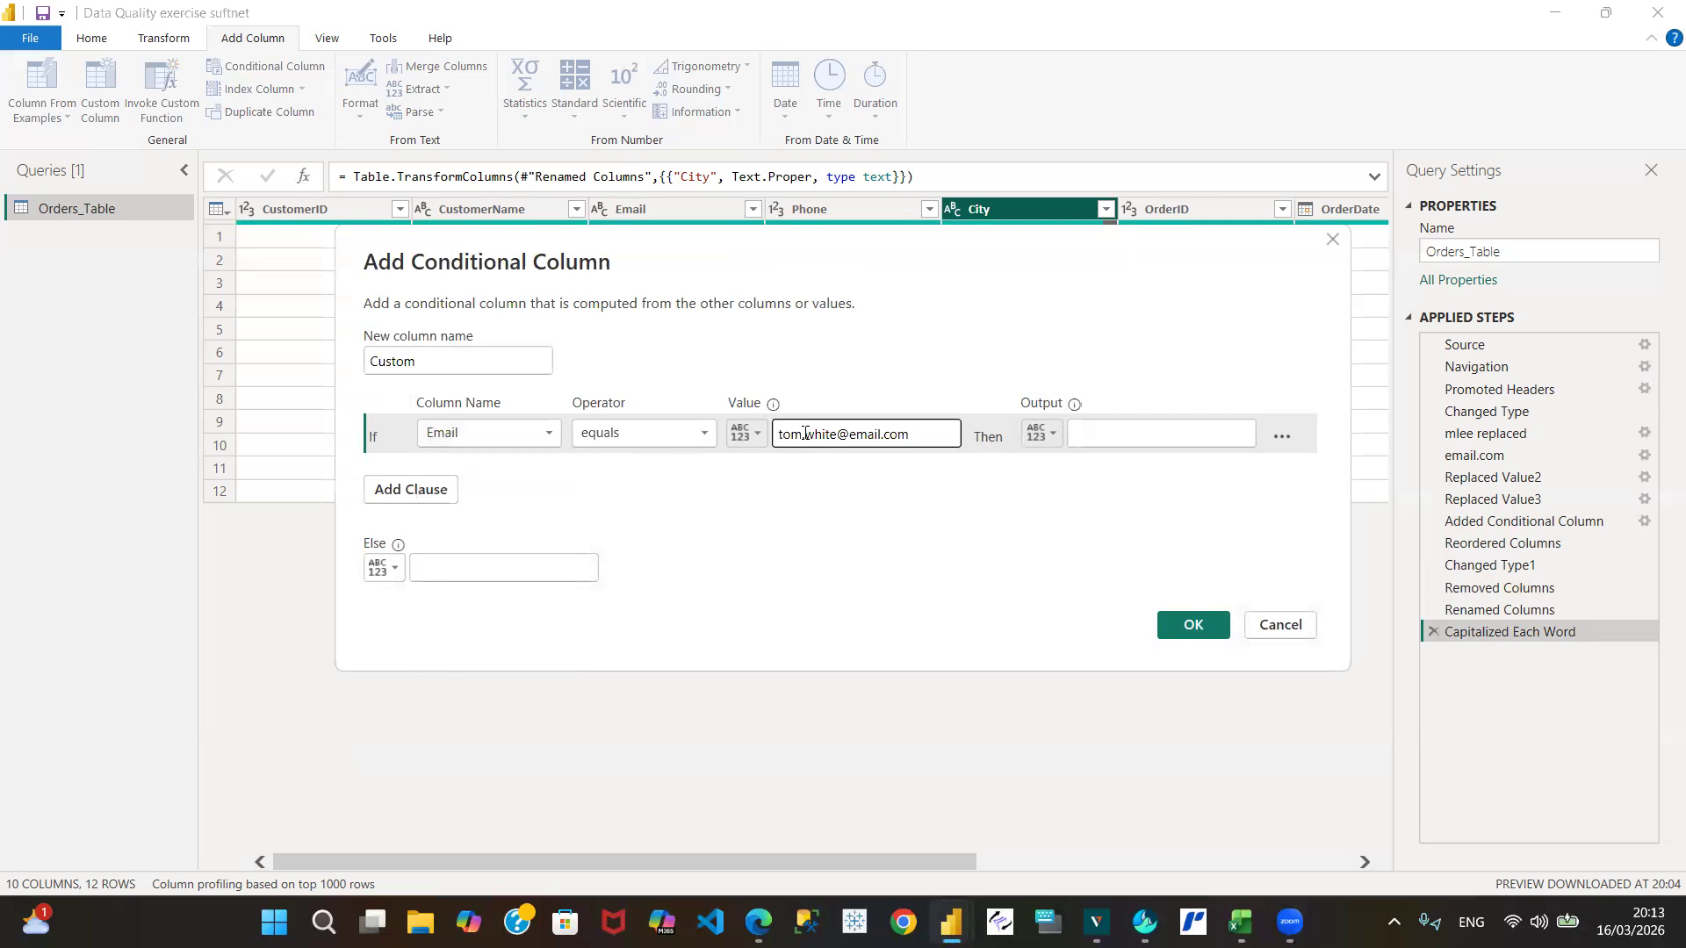
left_click(1143, 429)
type("Luton")
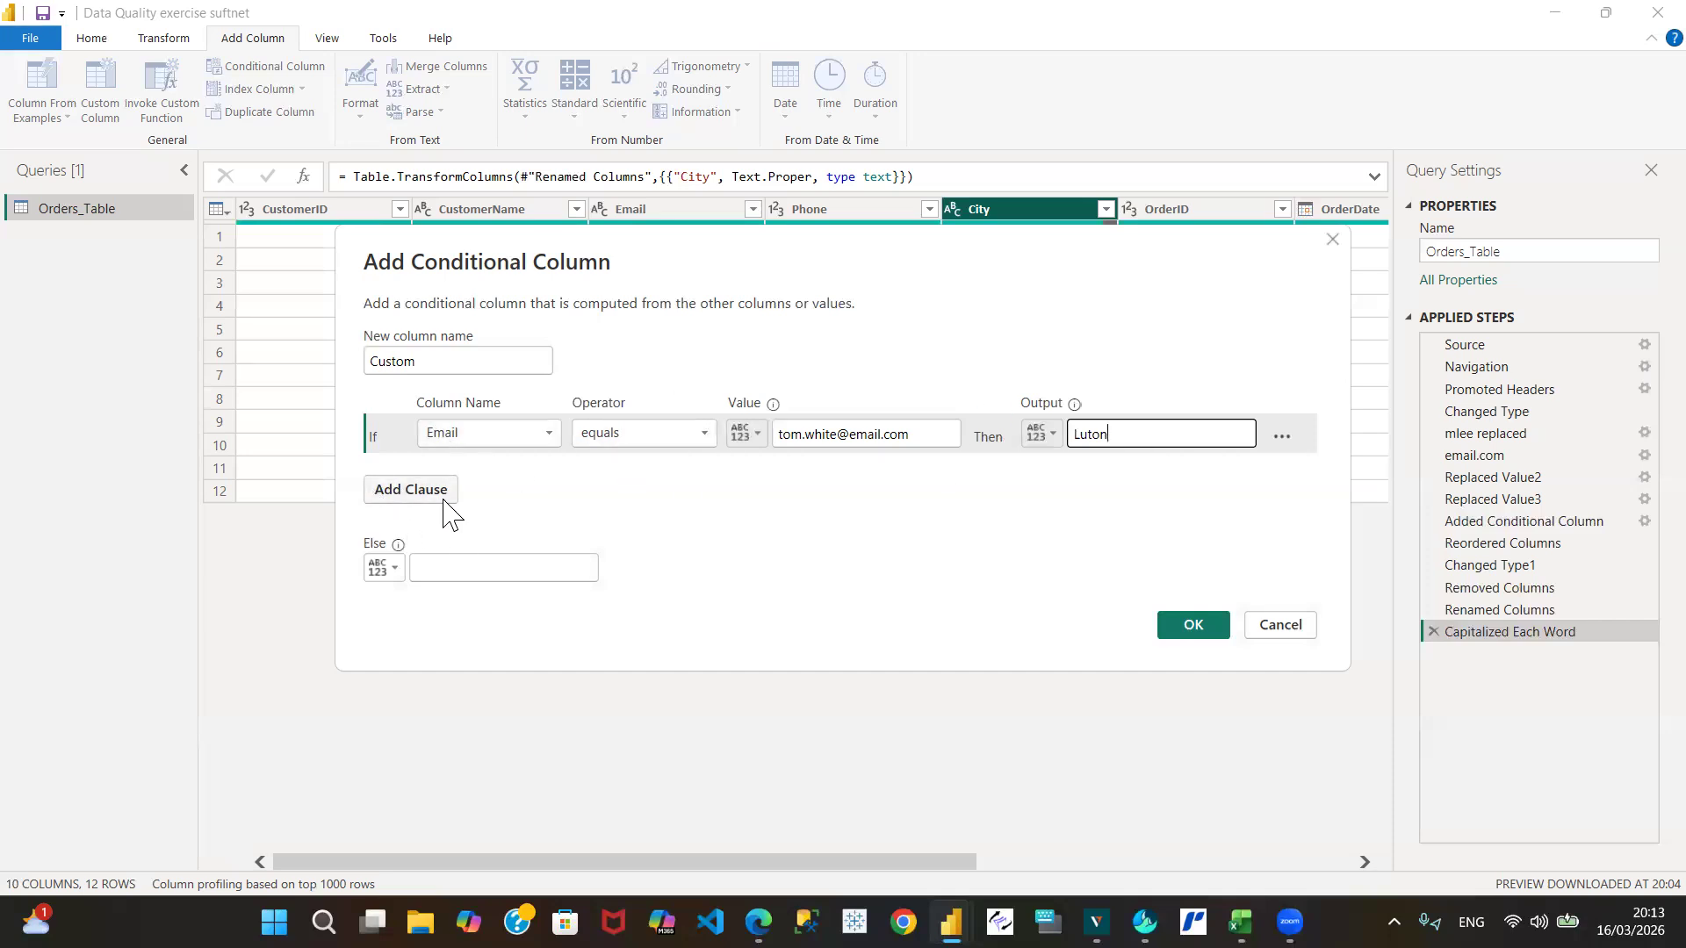
Try adding two empty Else If clauses to the conditional column, and delete both of them.
left_click(447, 507)
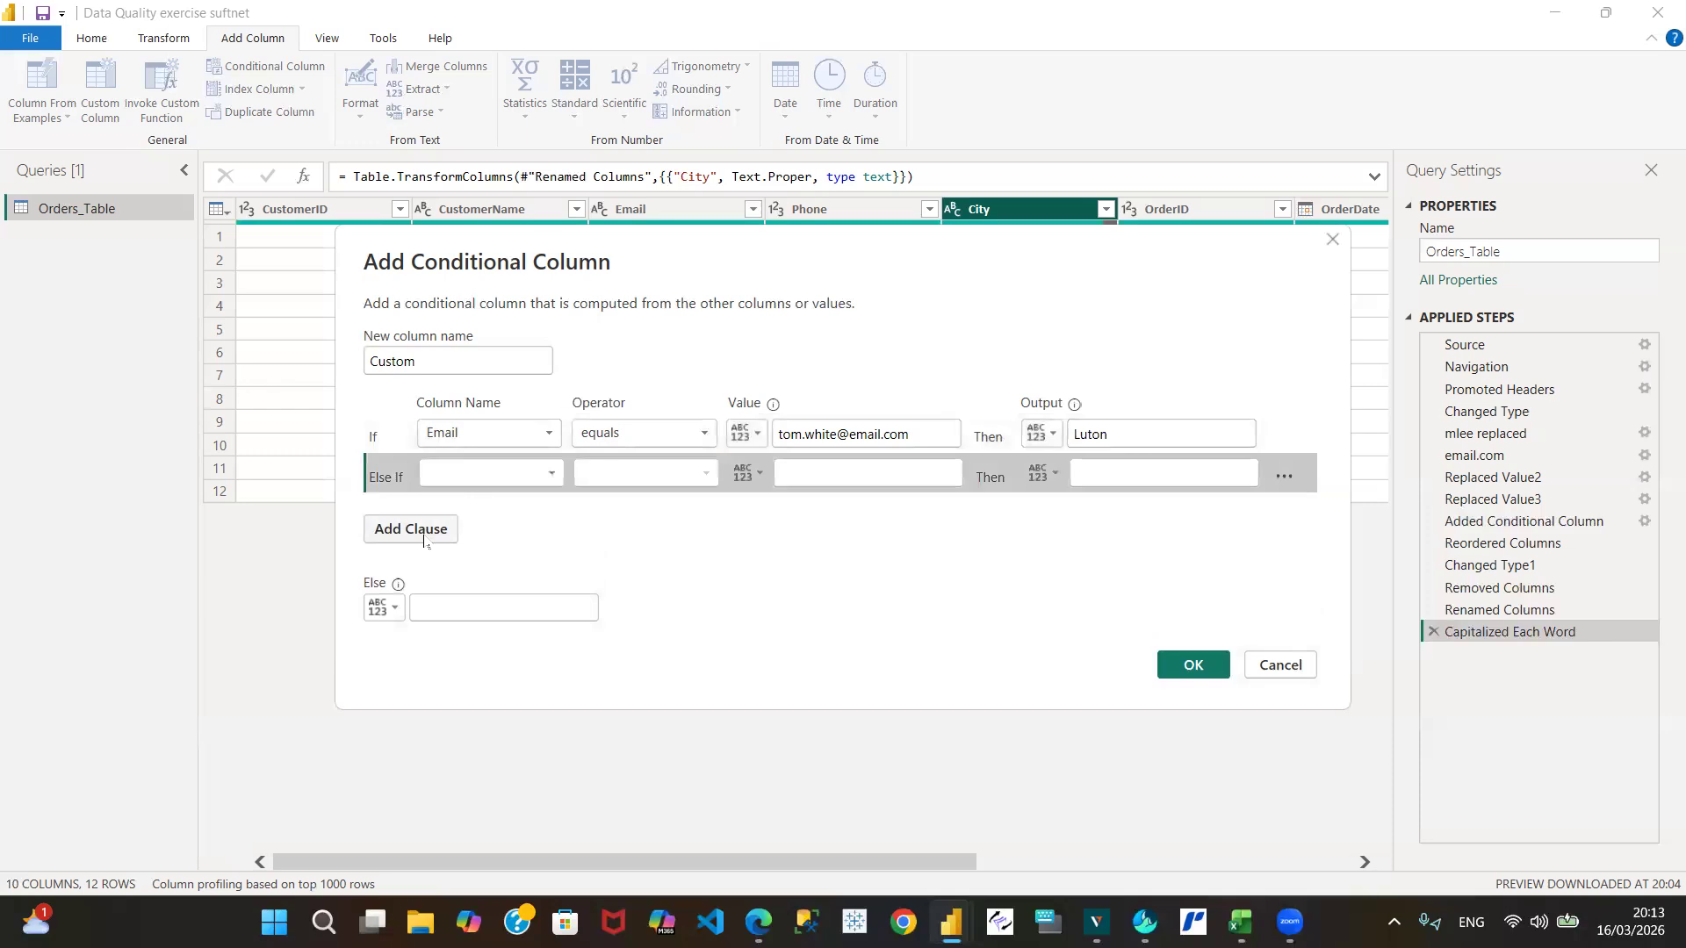
left_click(425, 532)
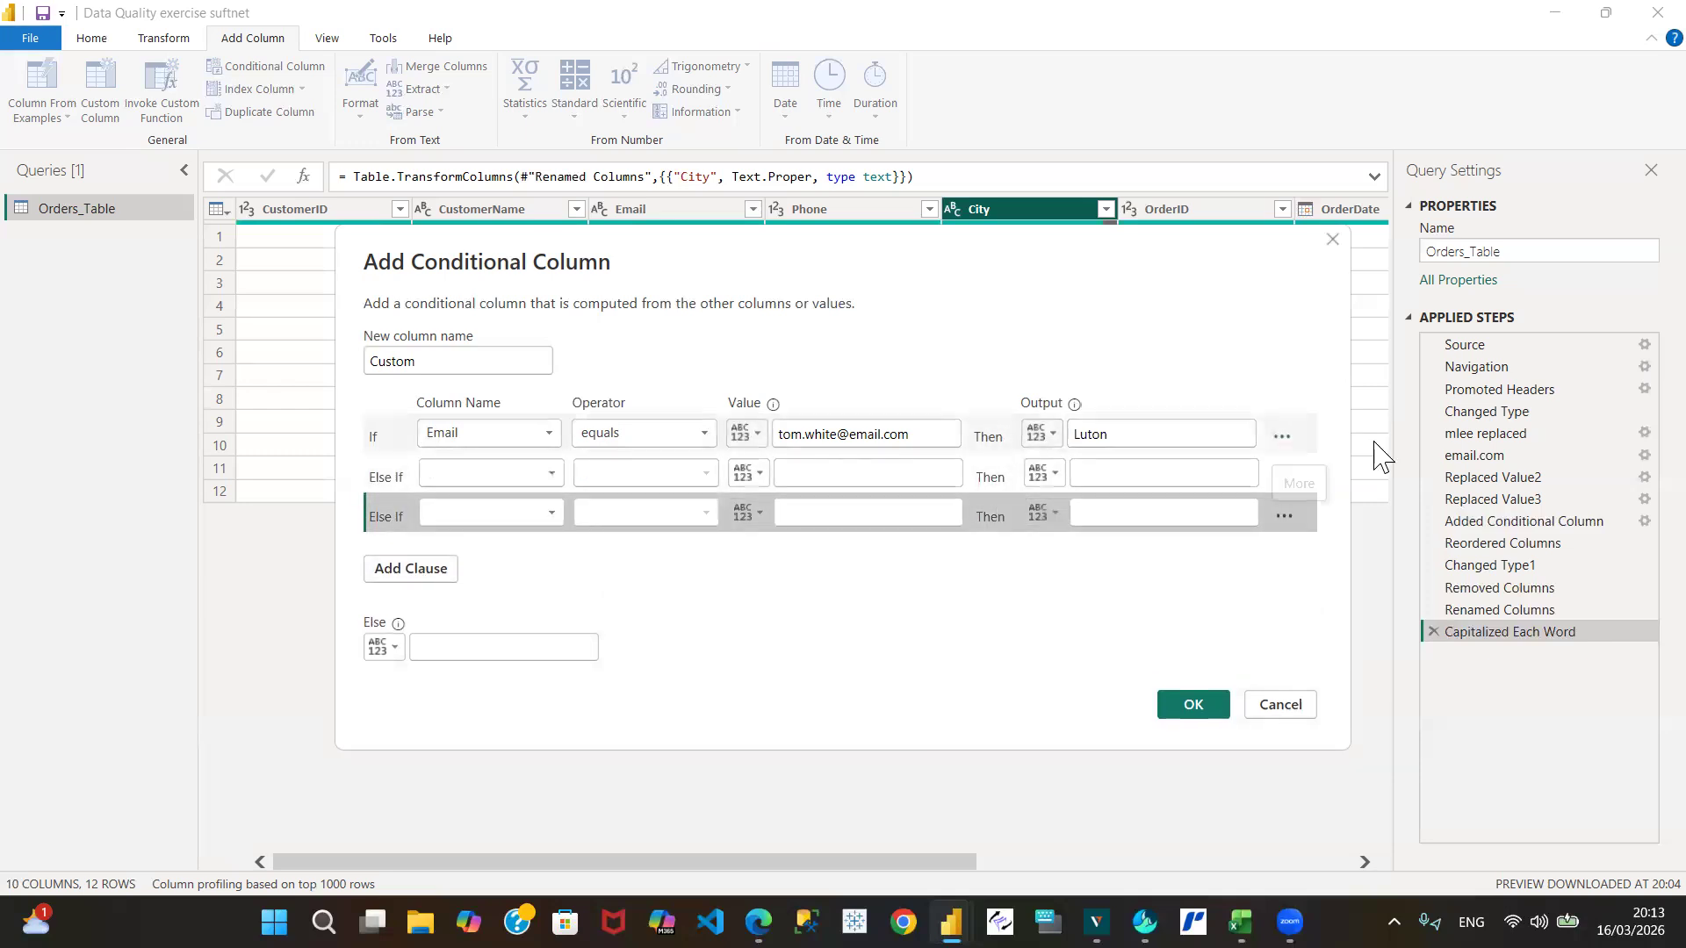
left_click(1285, 519)
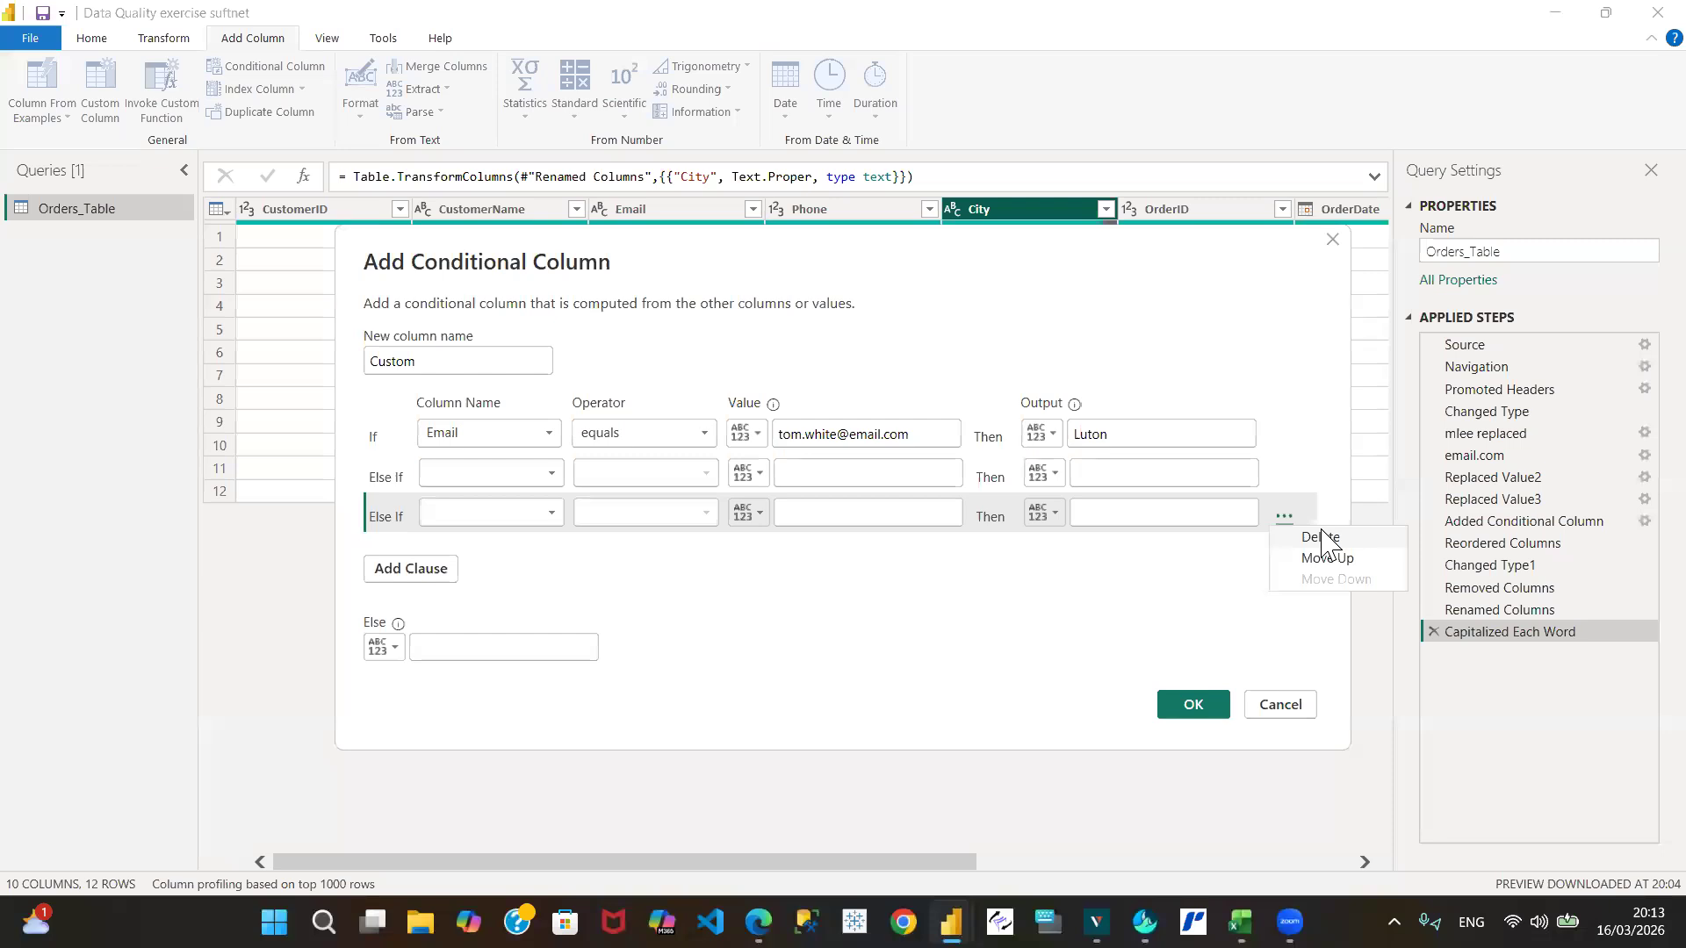
left_click(1322, 538)
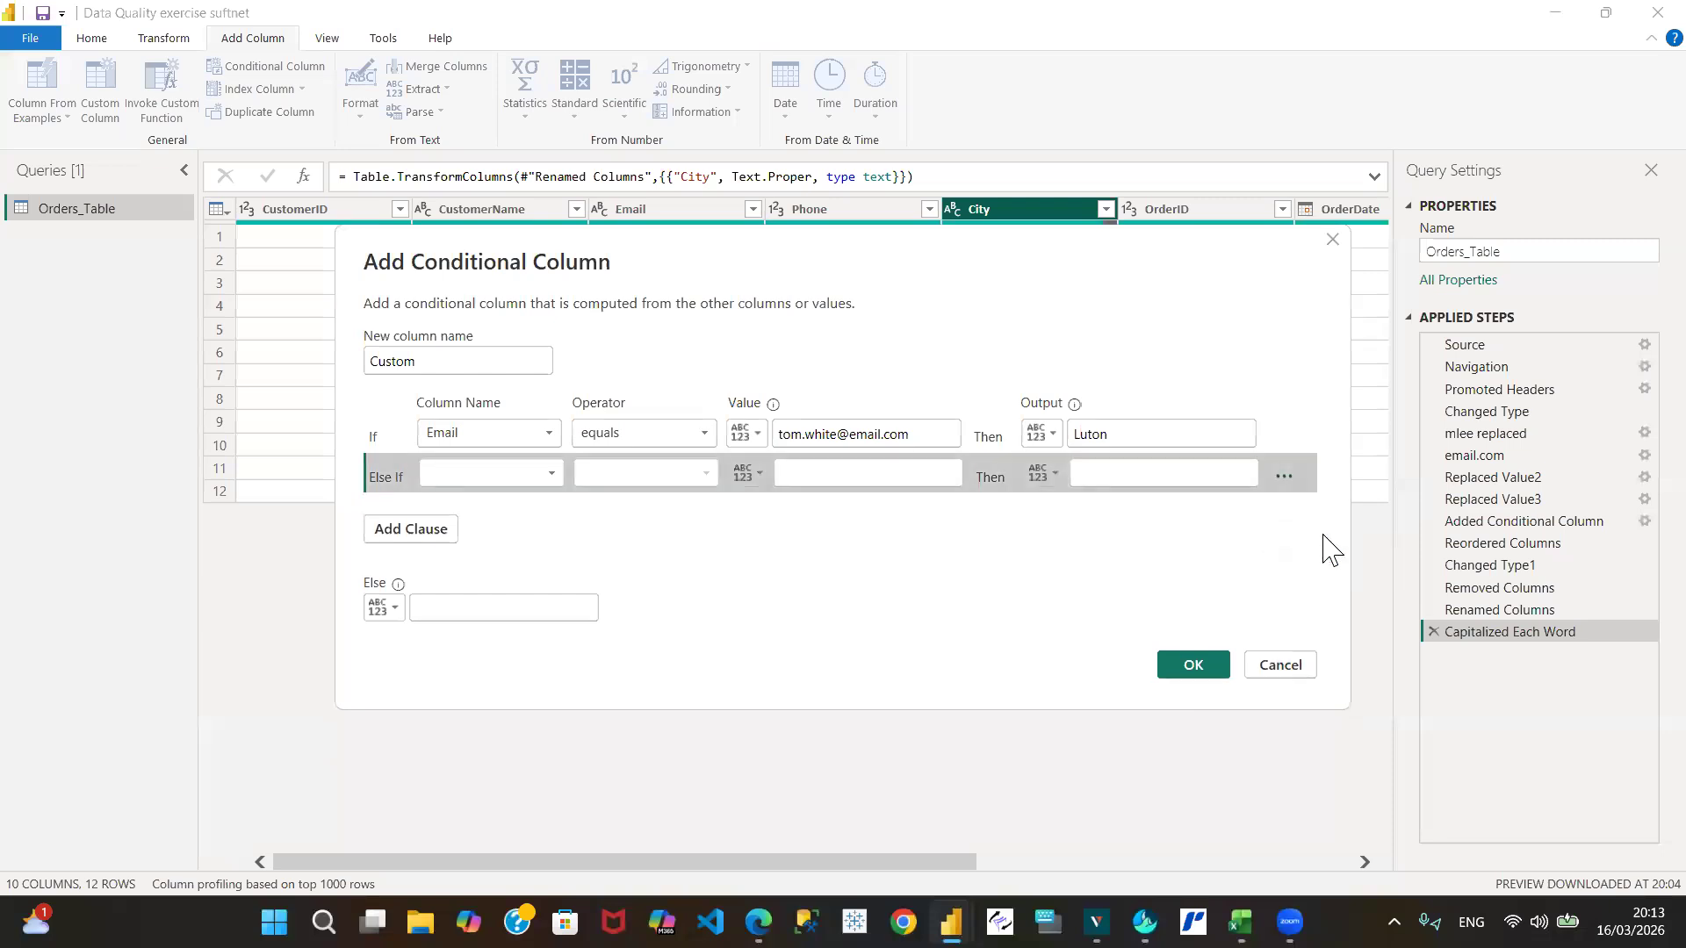
left_click(1288, 483)
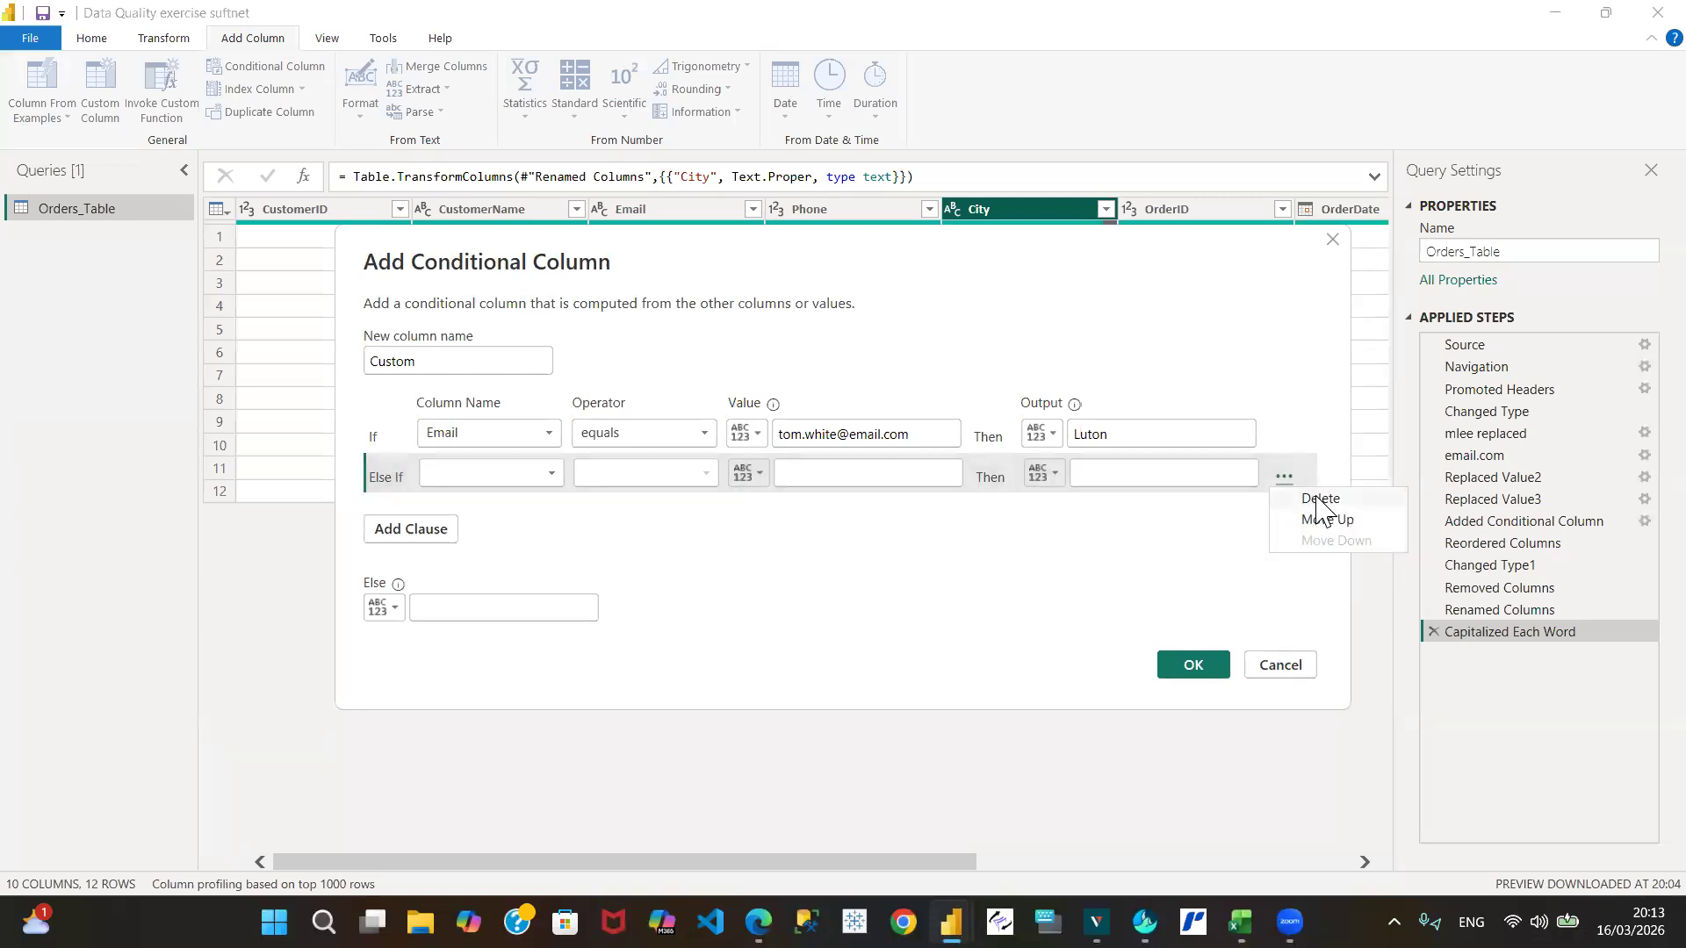
left_click(1320, 500)
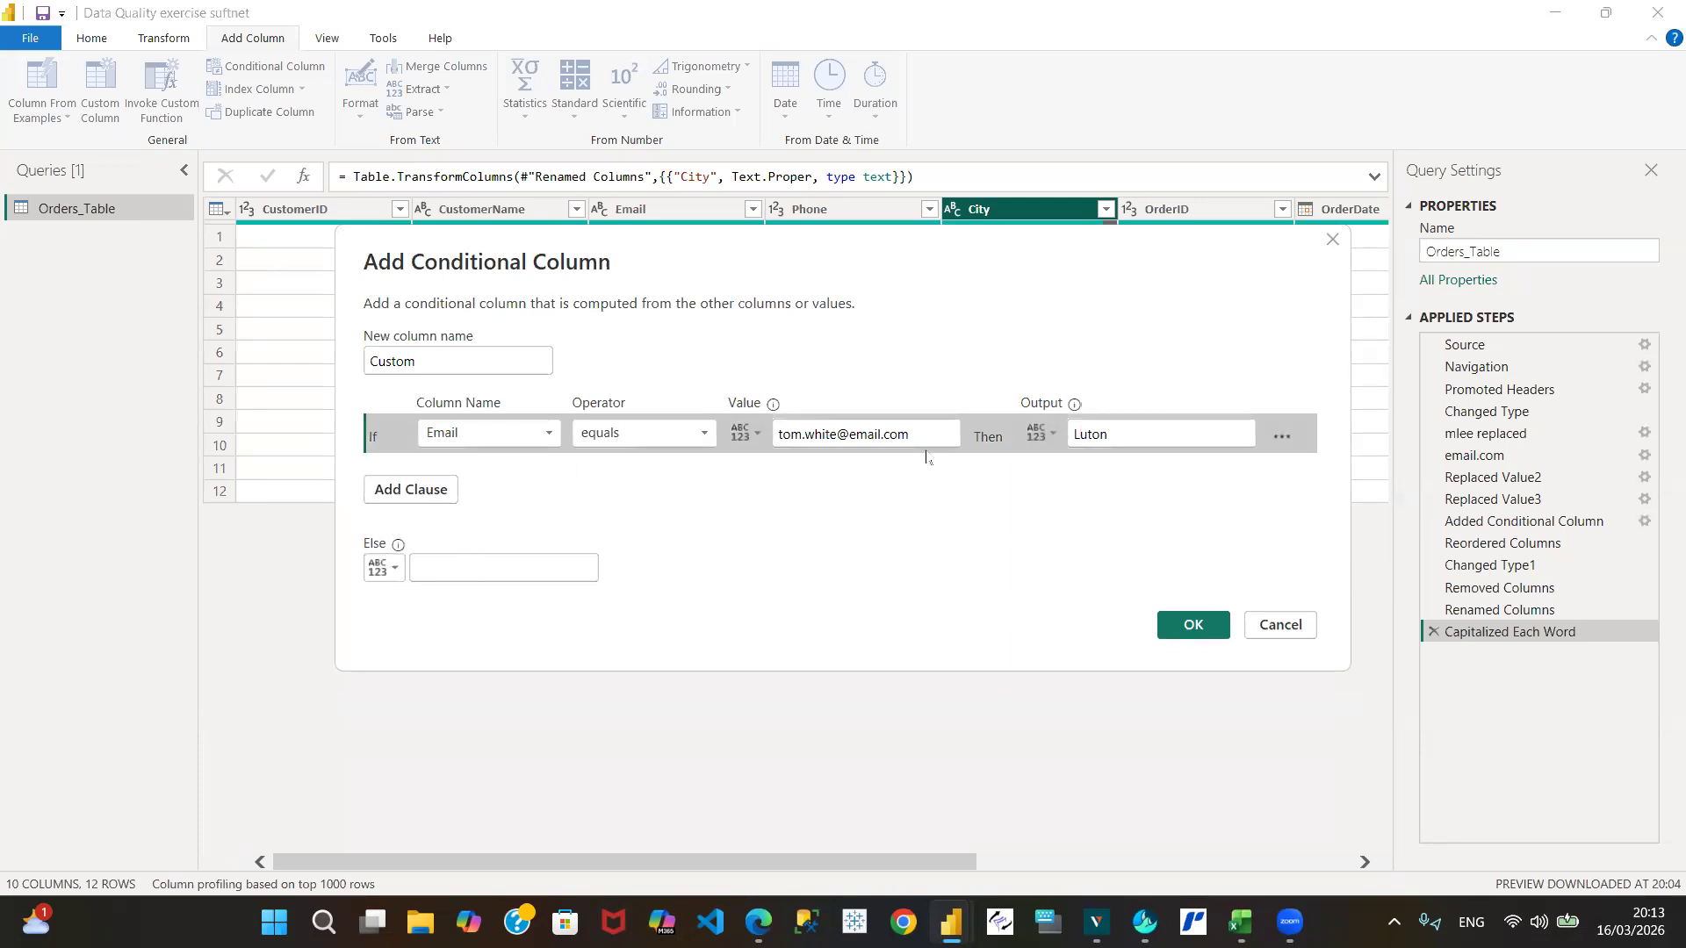
Set the conditional column's Else output to the existing City column and create the column.
left_click(387, 569)
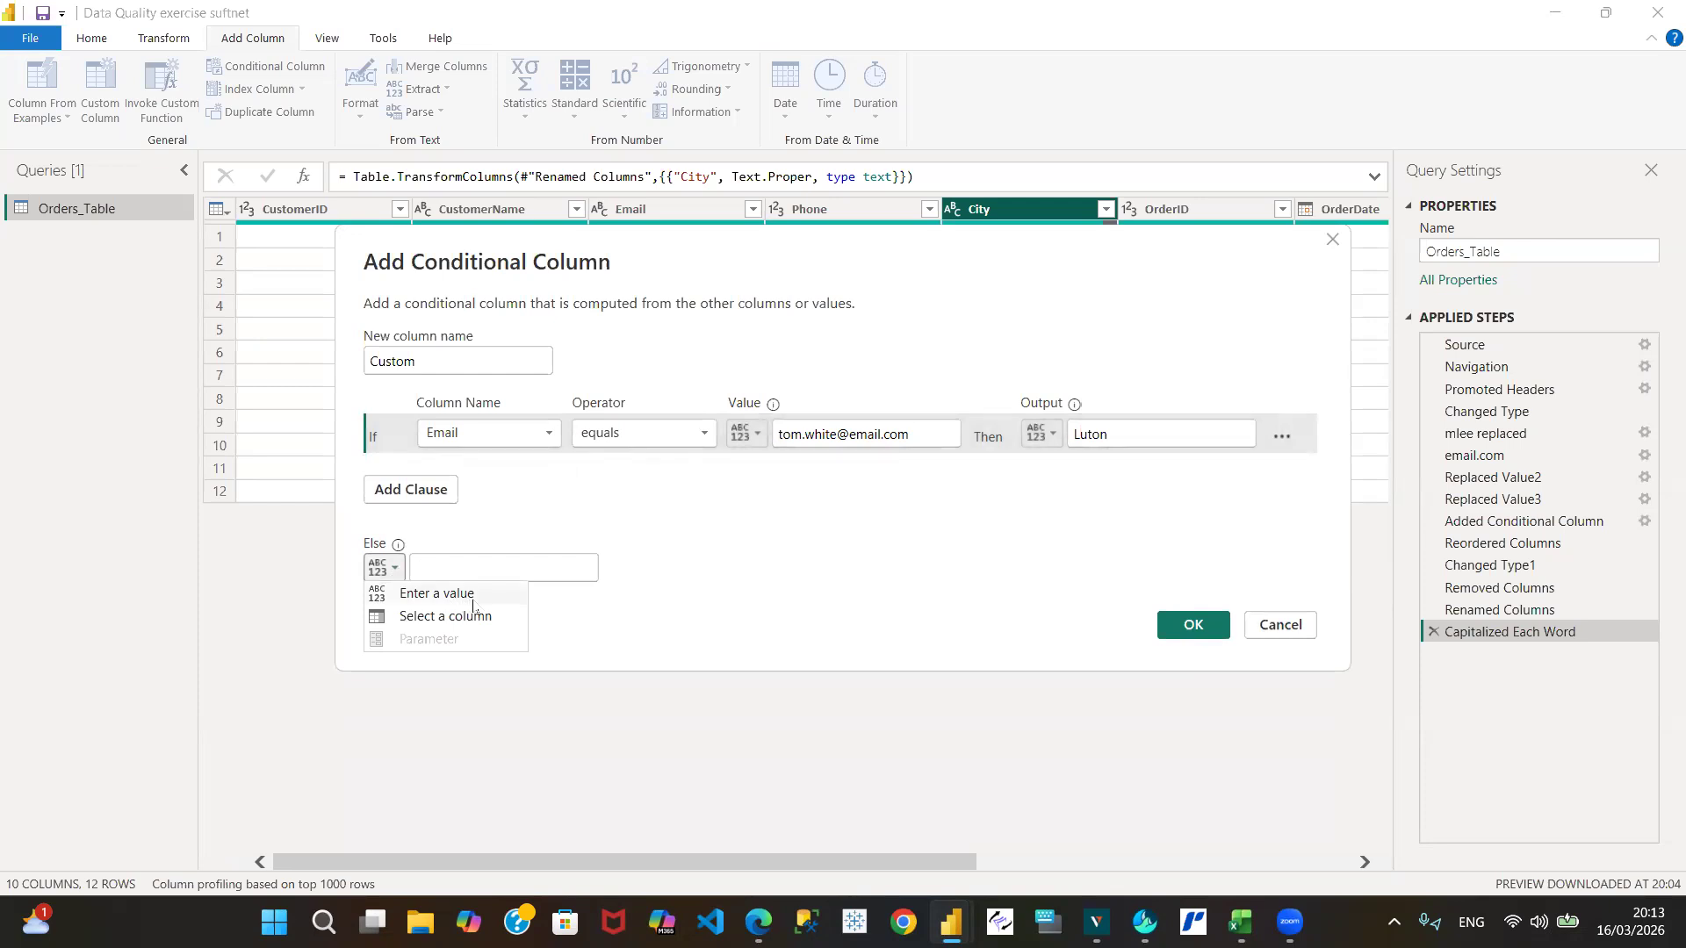
left_click(451, 620)
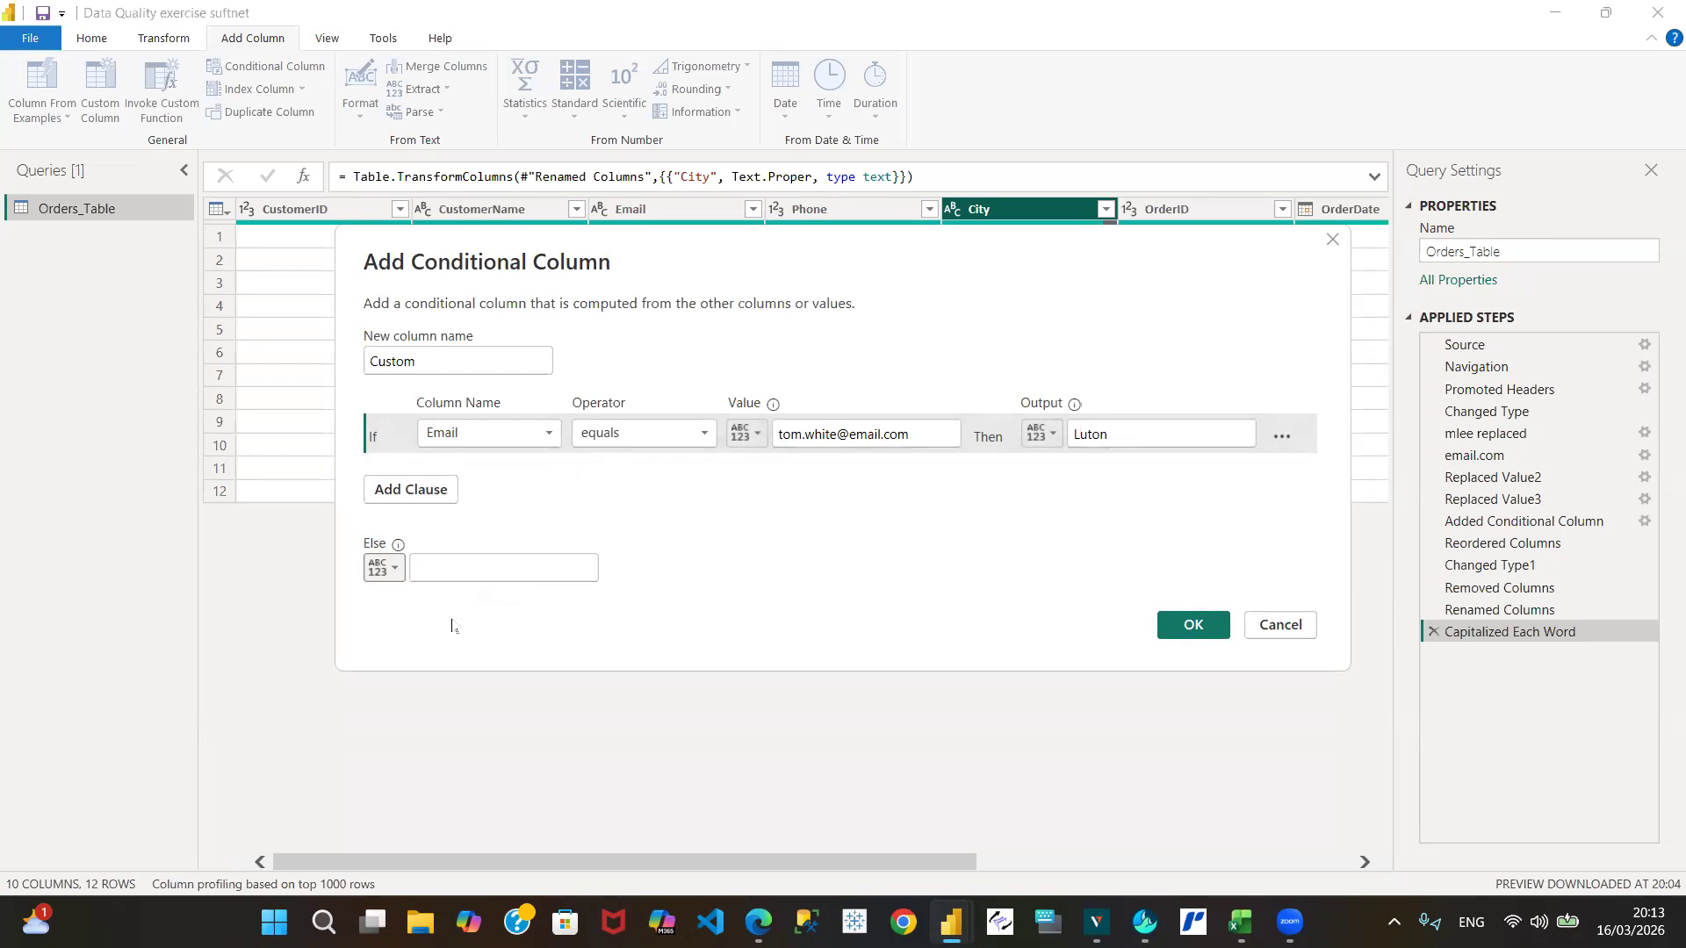
left_click(589, 575)
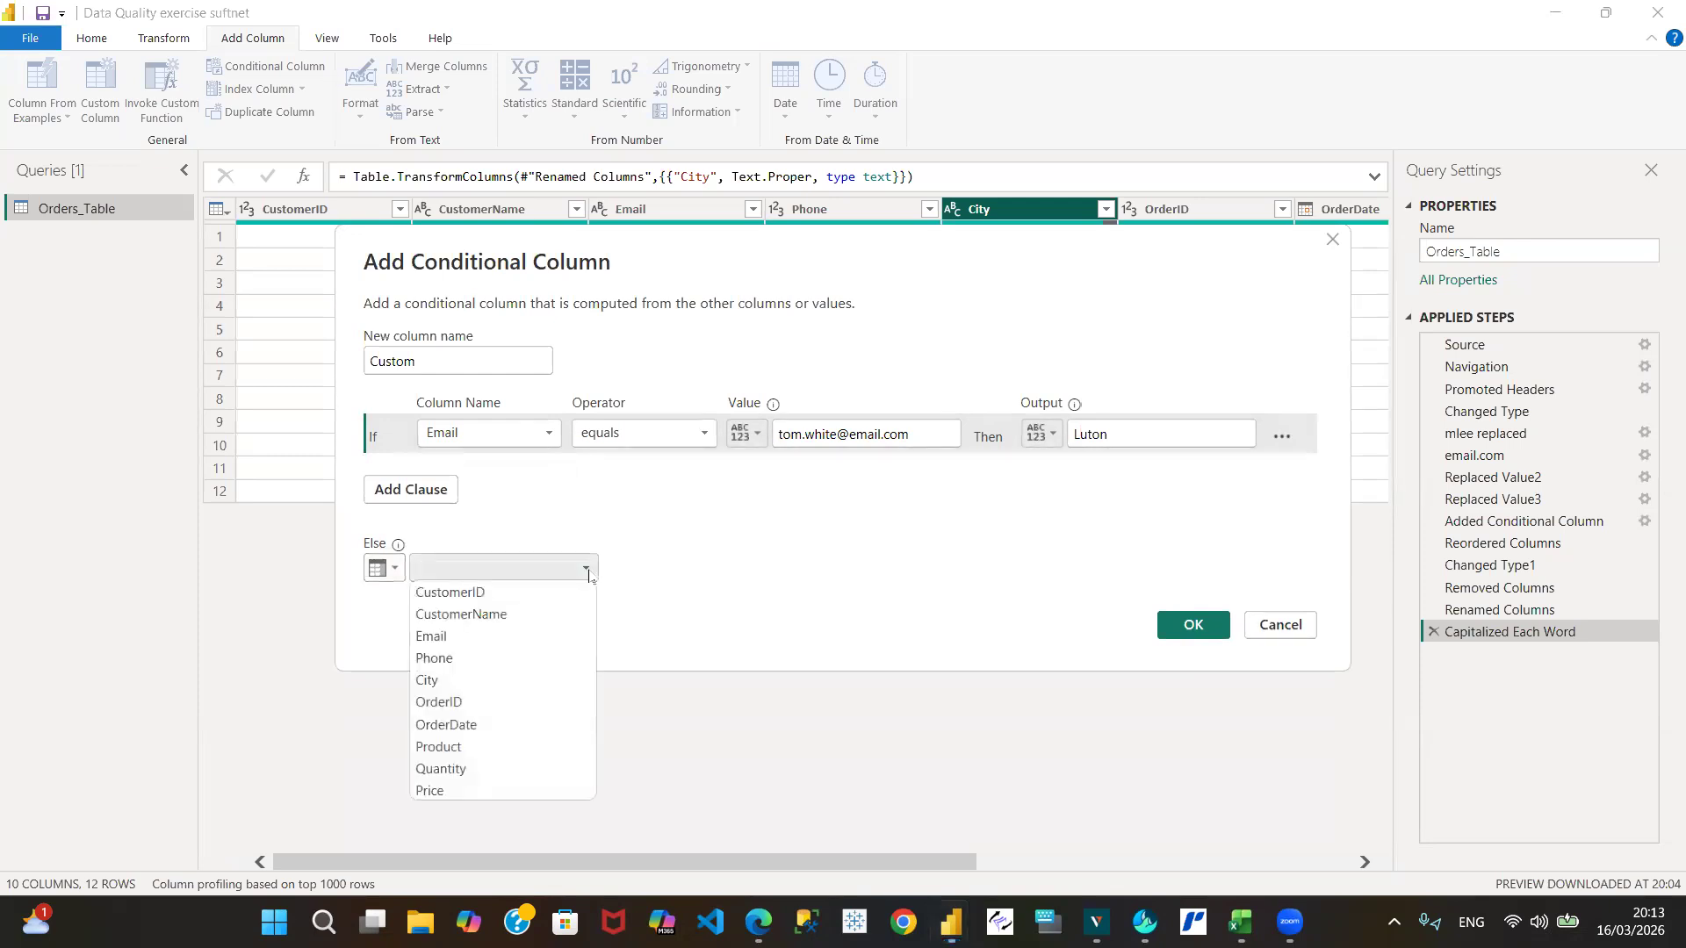
left_click(483, 684)
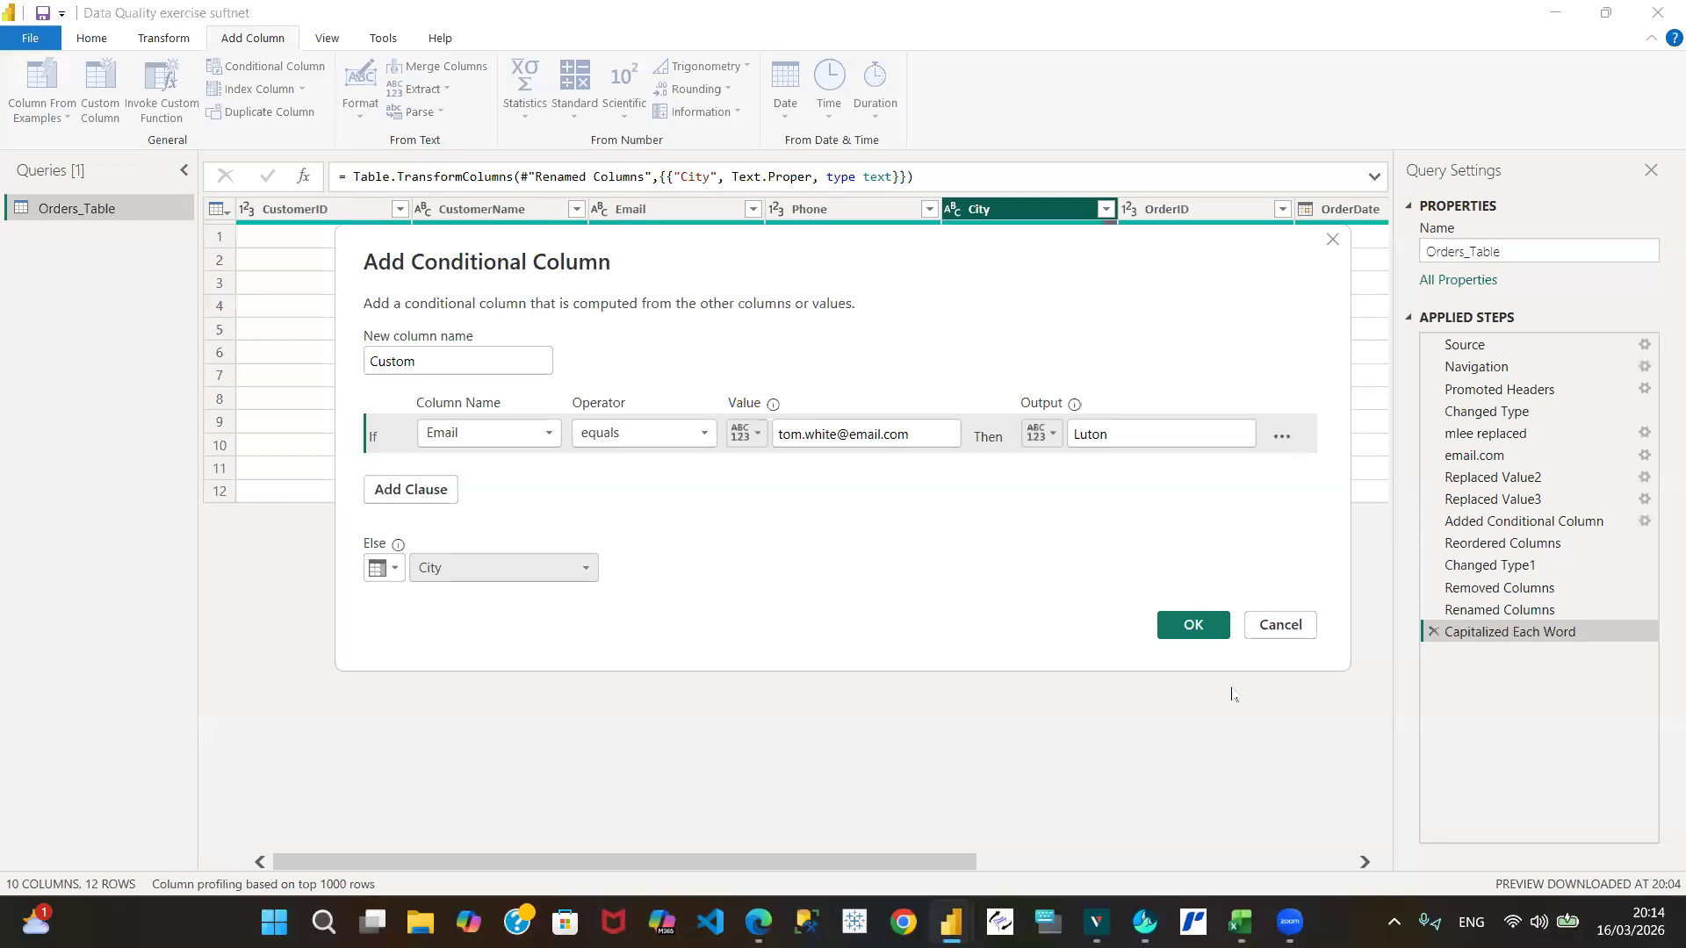
left_click(1193, 625)
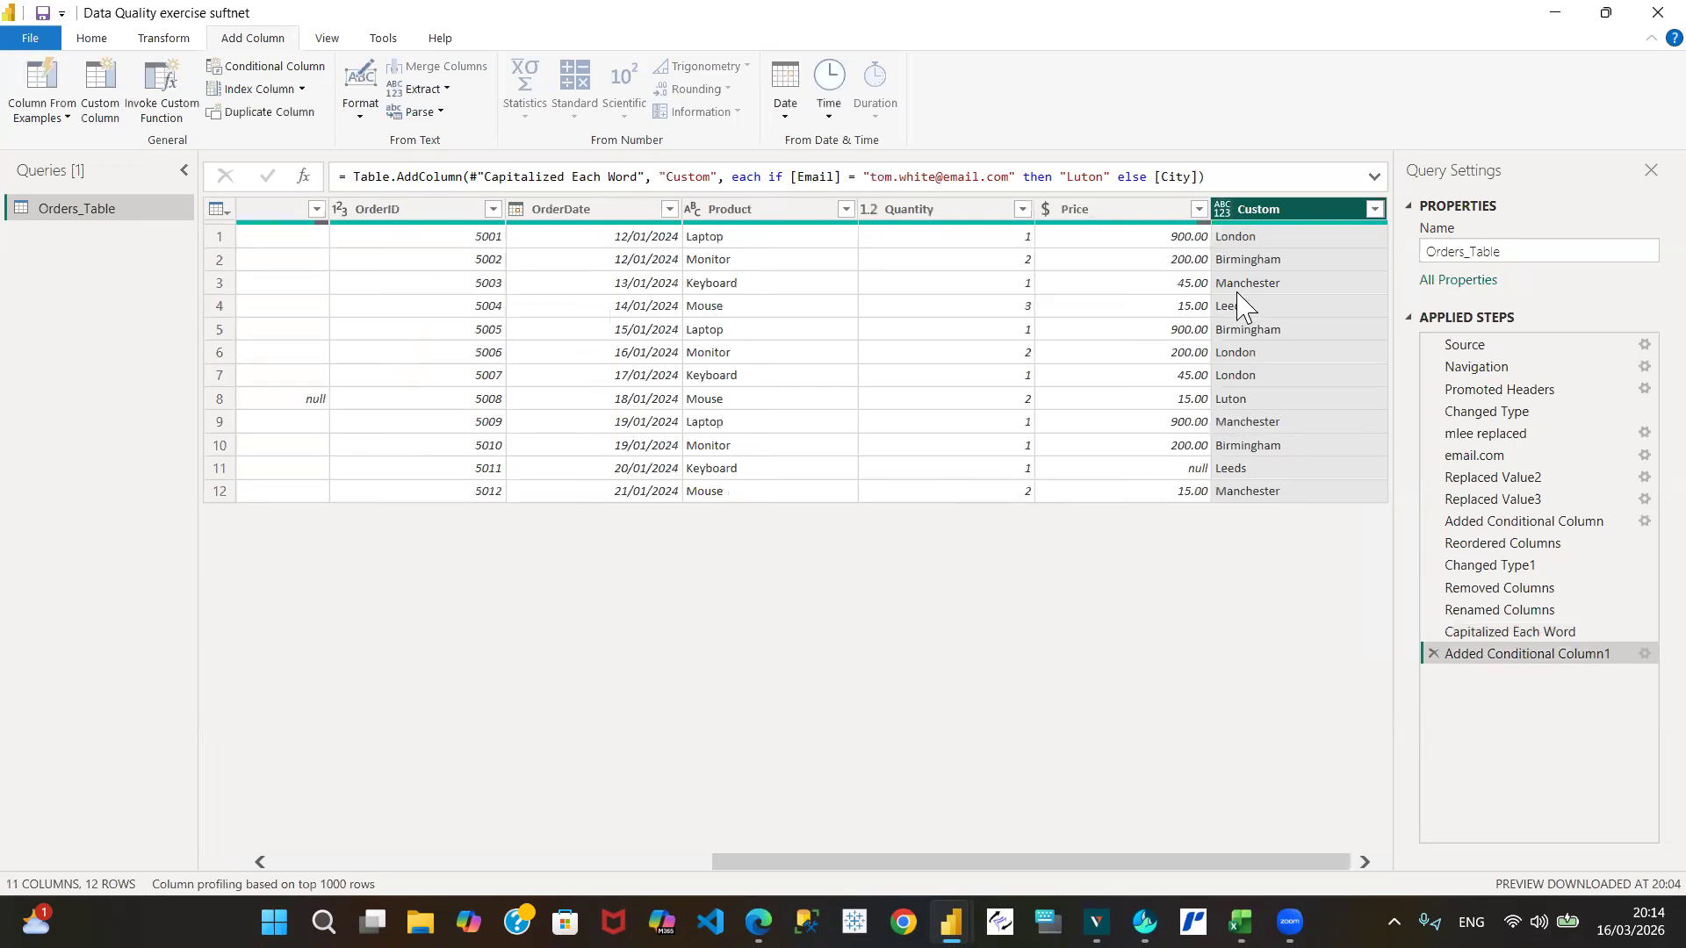
Set the Custom column's data type to Text and move it between the Phone and City columns.
left_click(1225, 211)
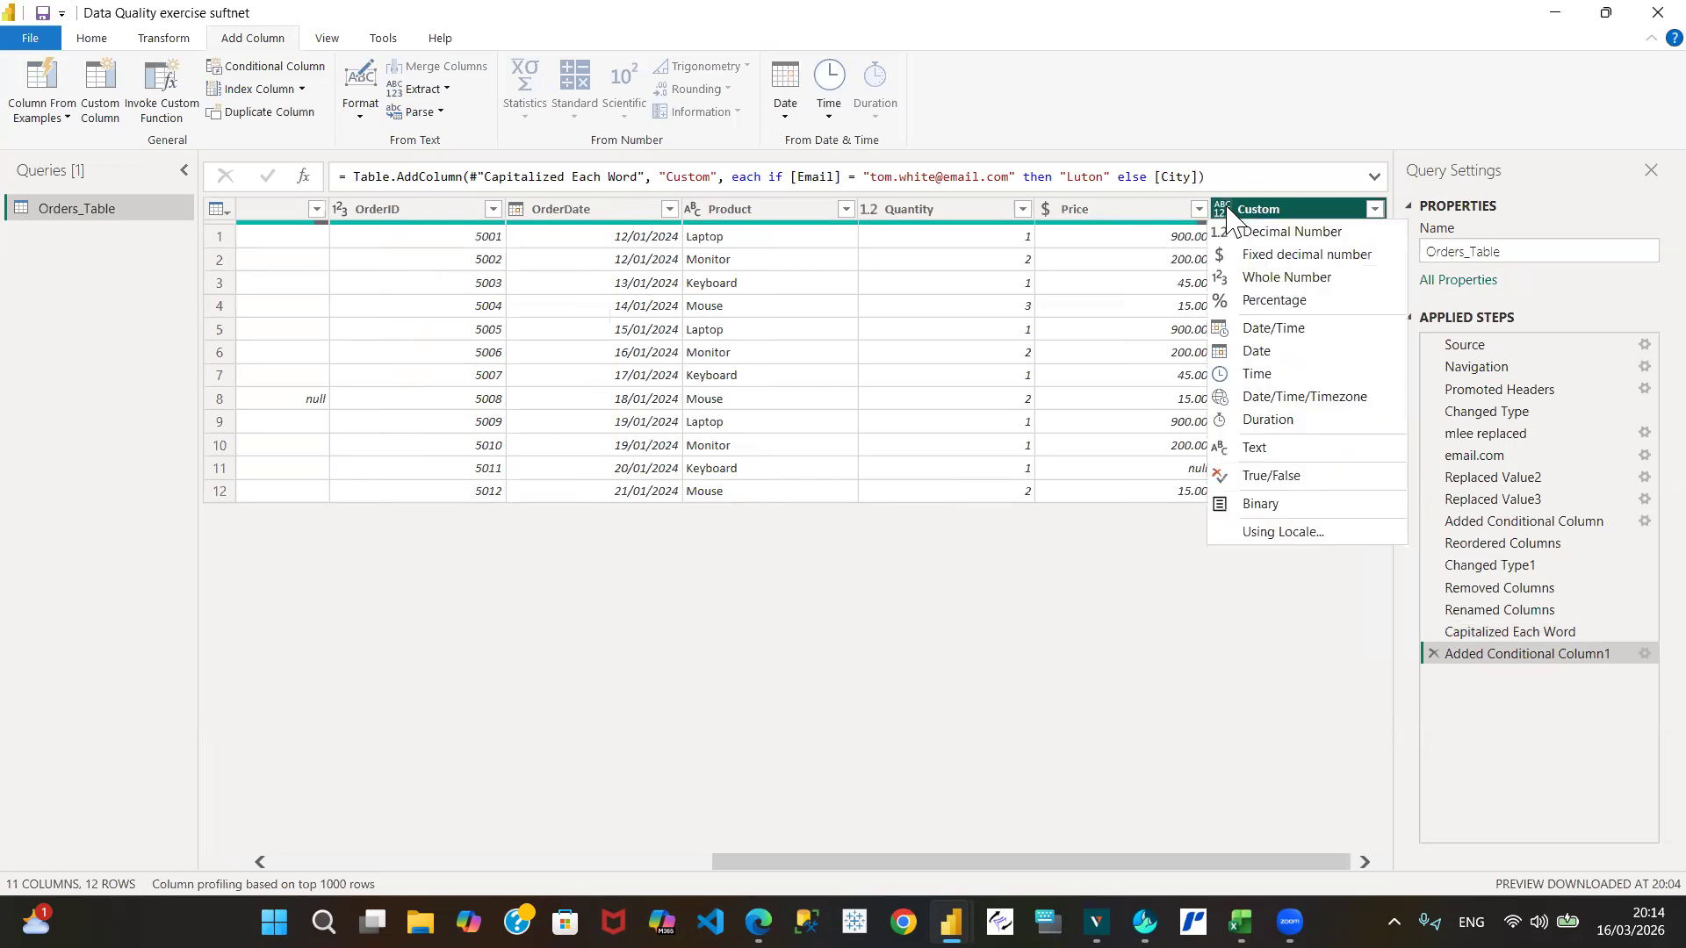
left_click(1297, 451)
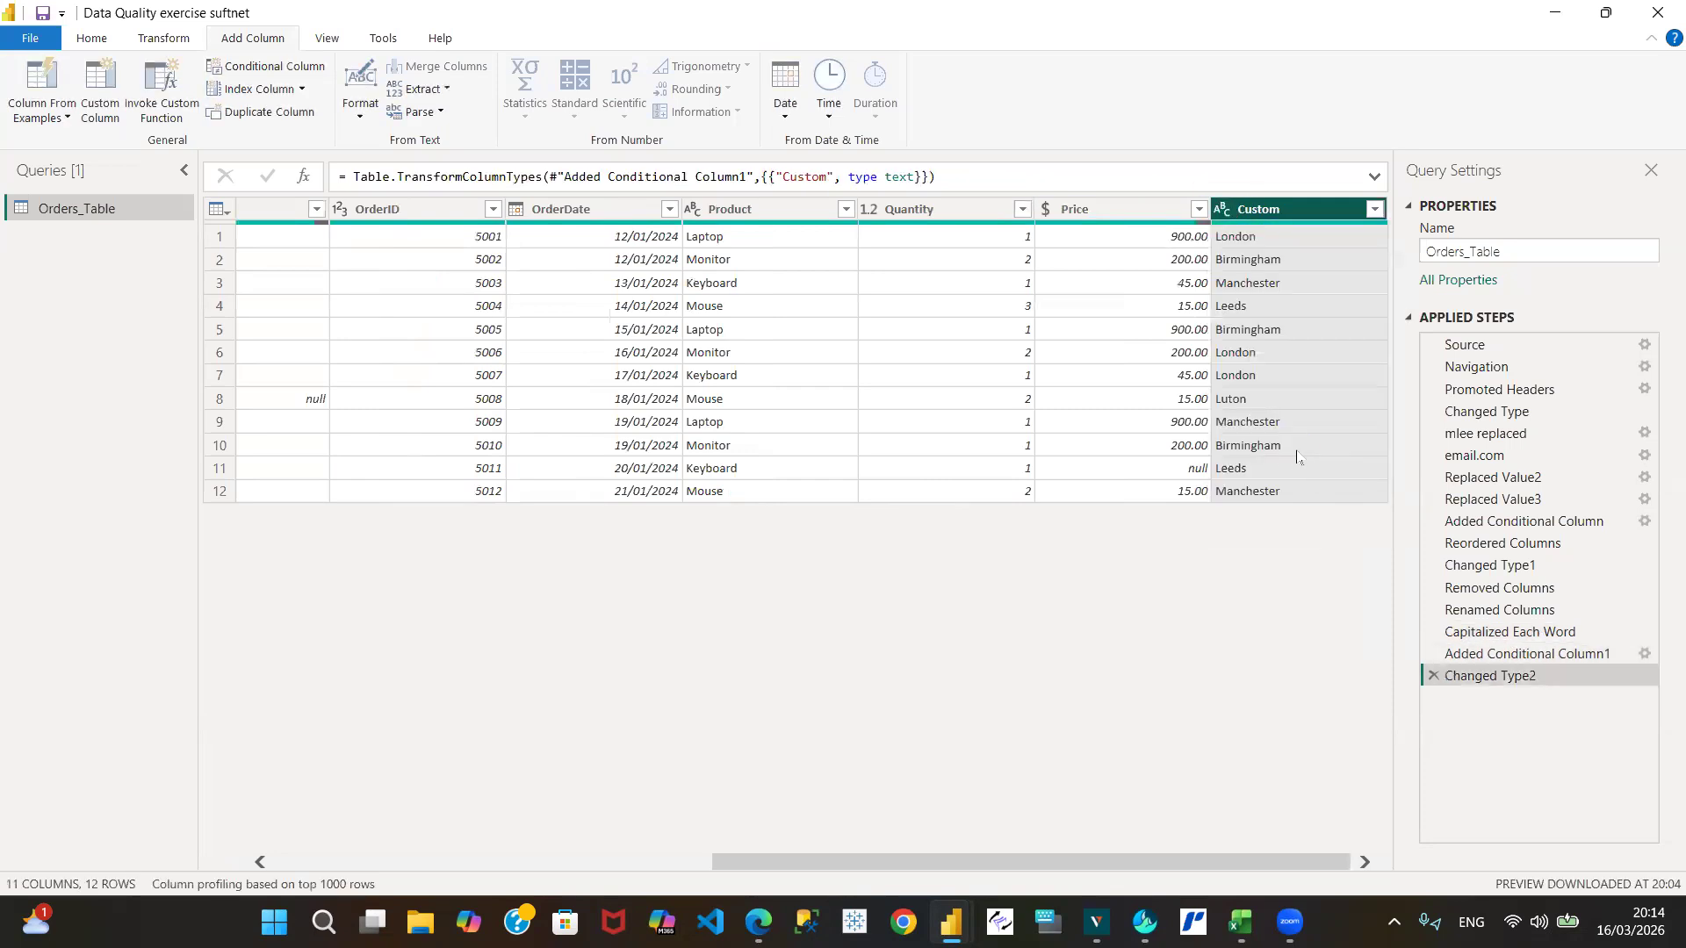
left_click_drag(1294, 205, 526, 274)
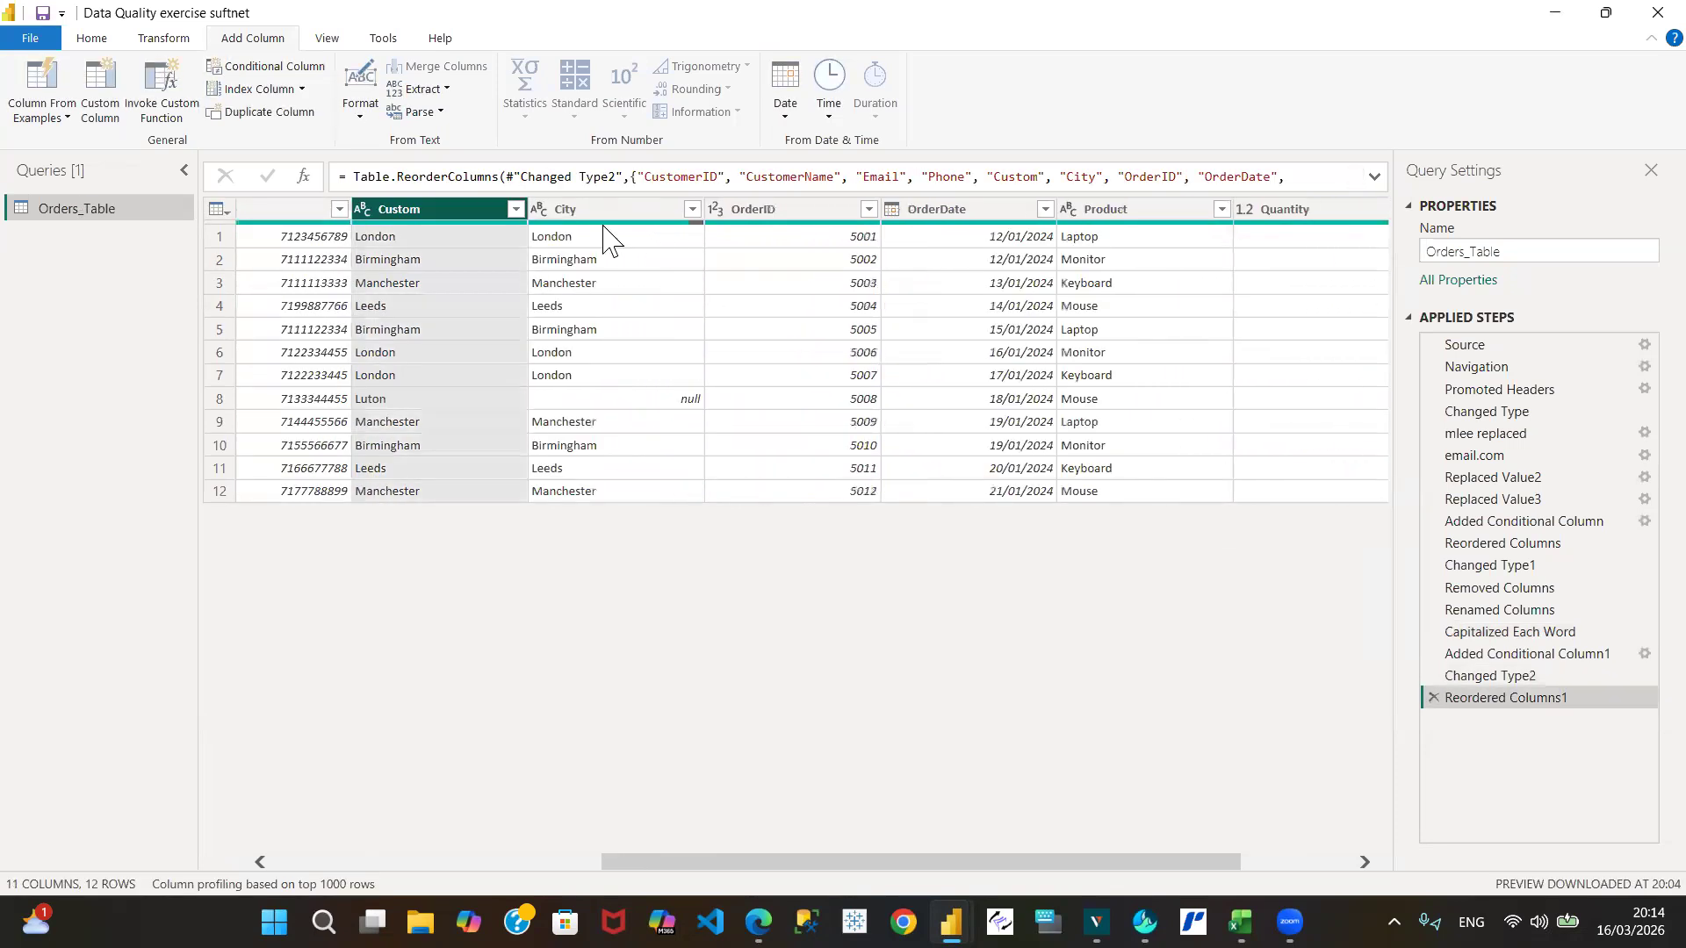
left_click(260, 862)
left_click(259, 862)
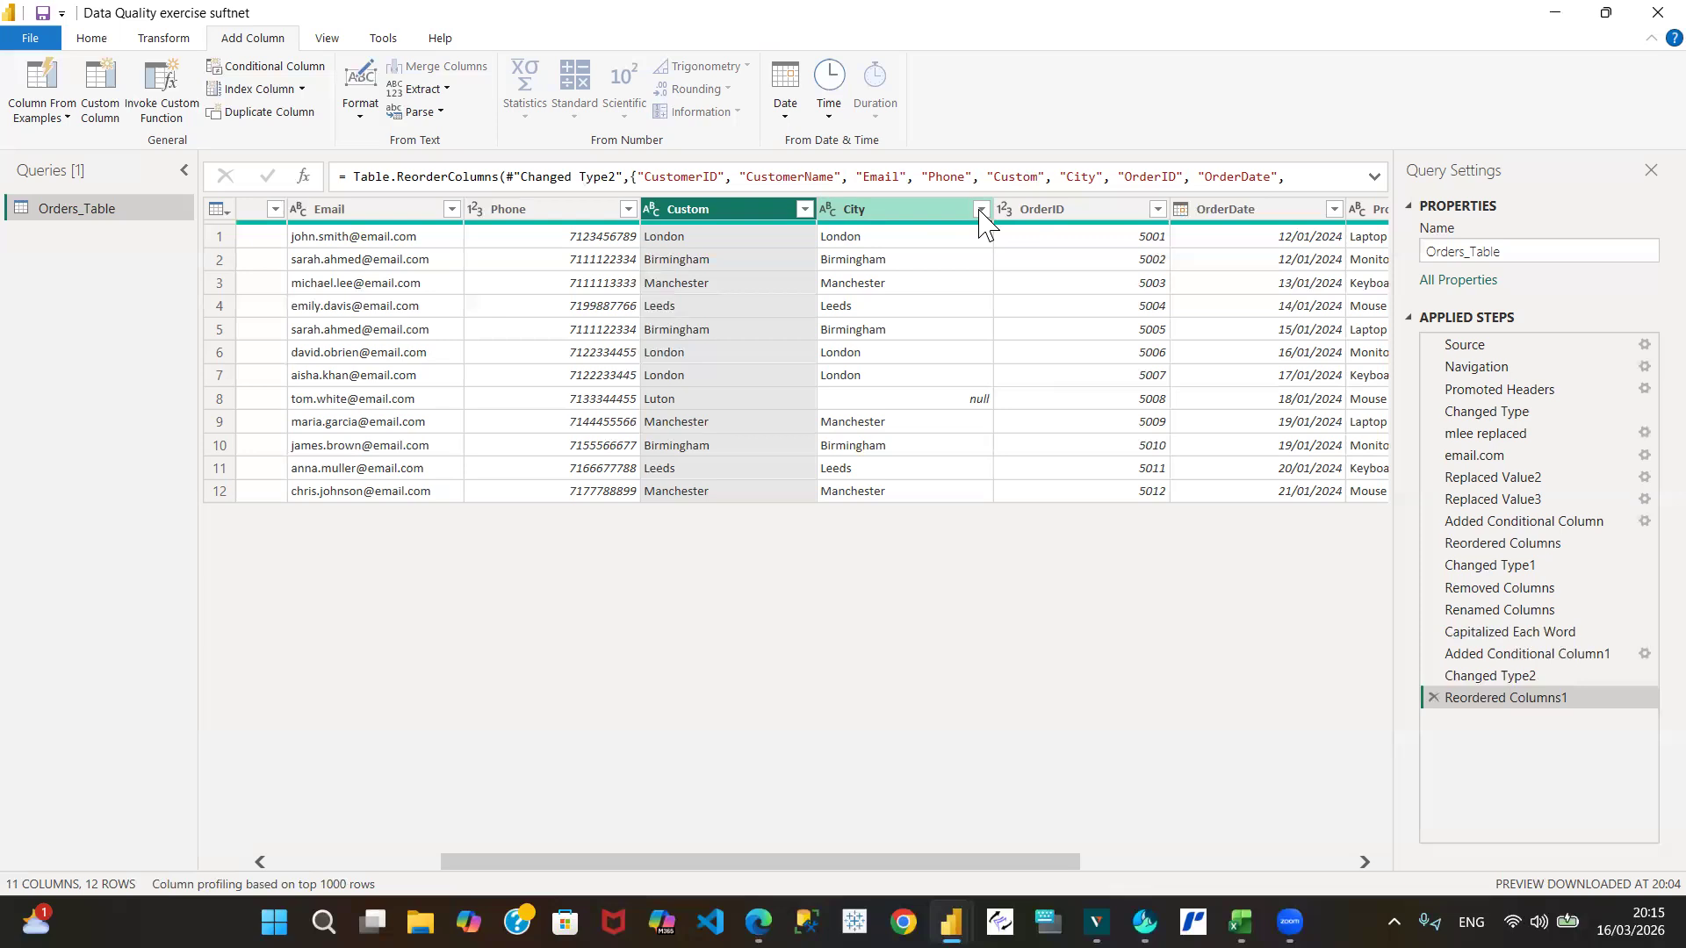
left_click(929, 218)
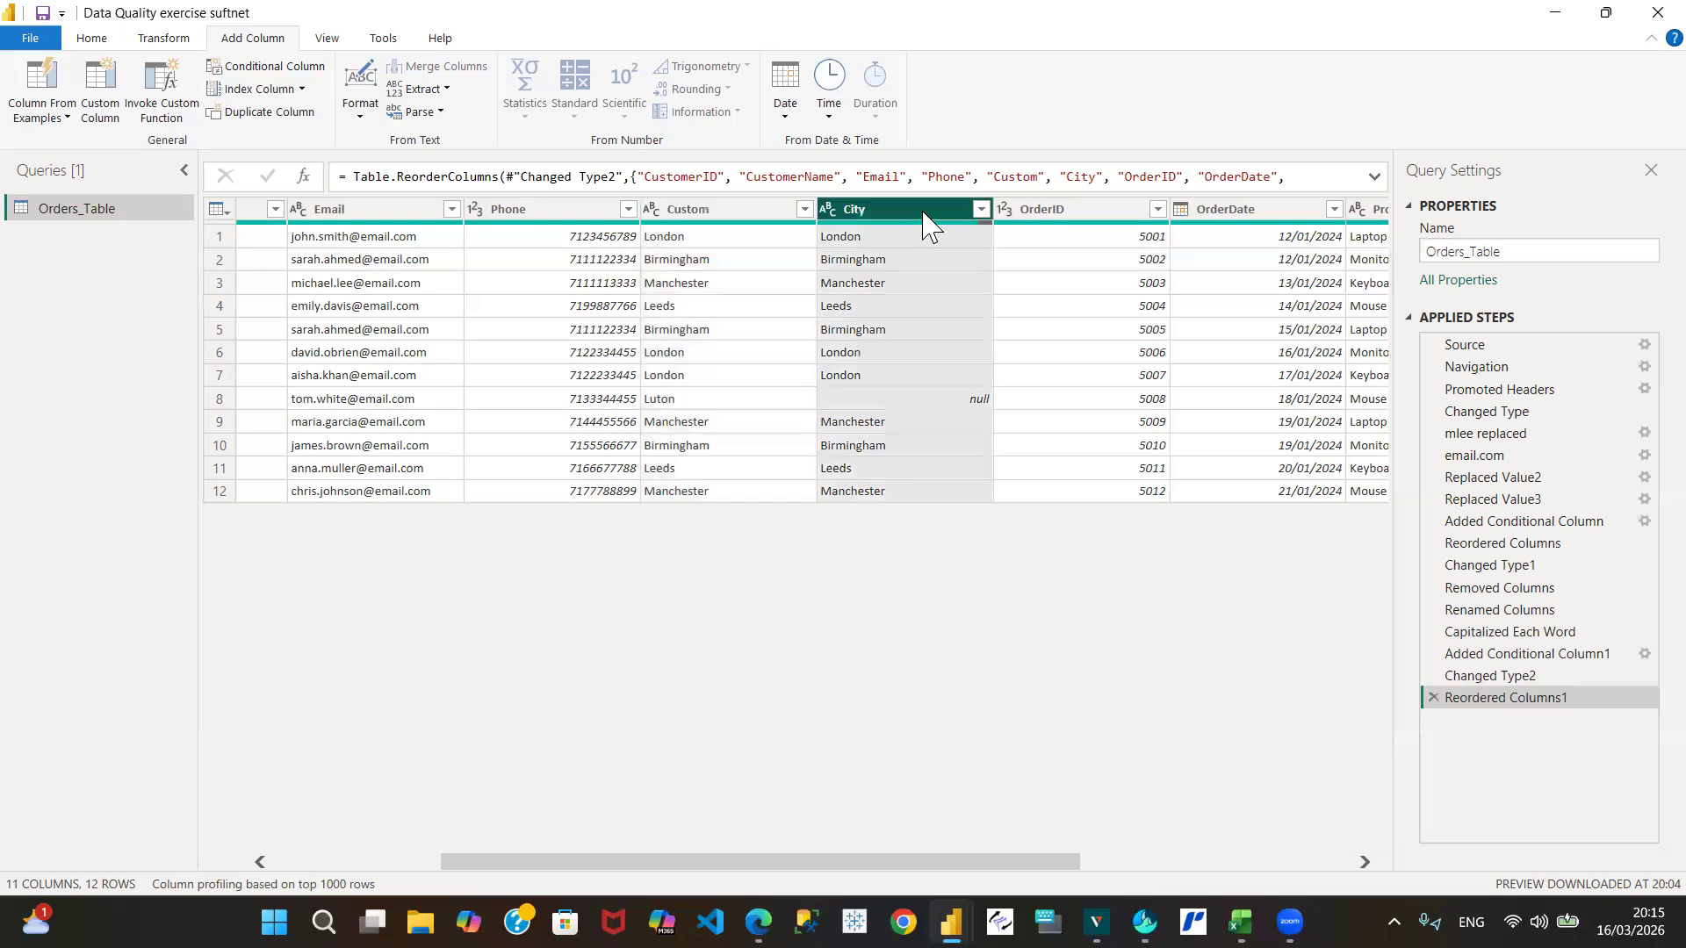
double_click(904, 210)
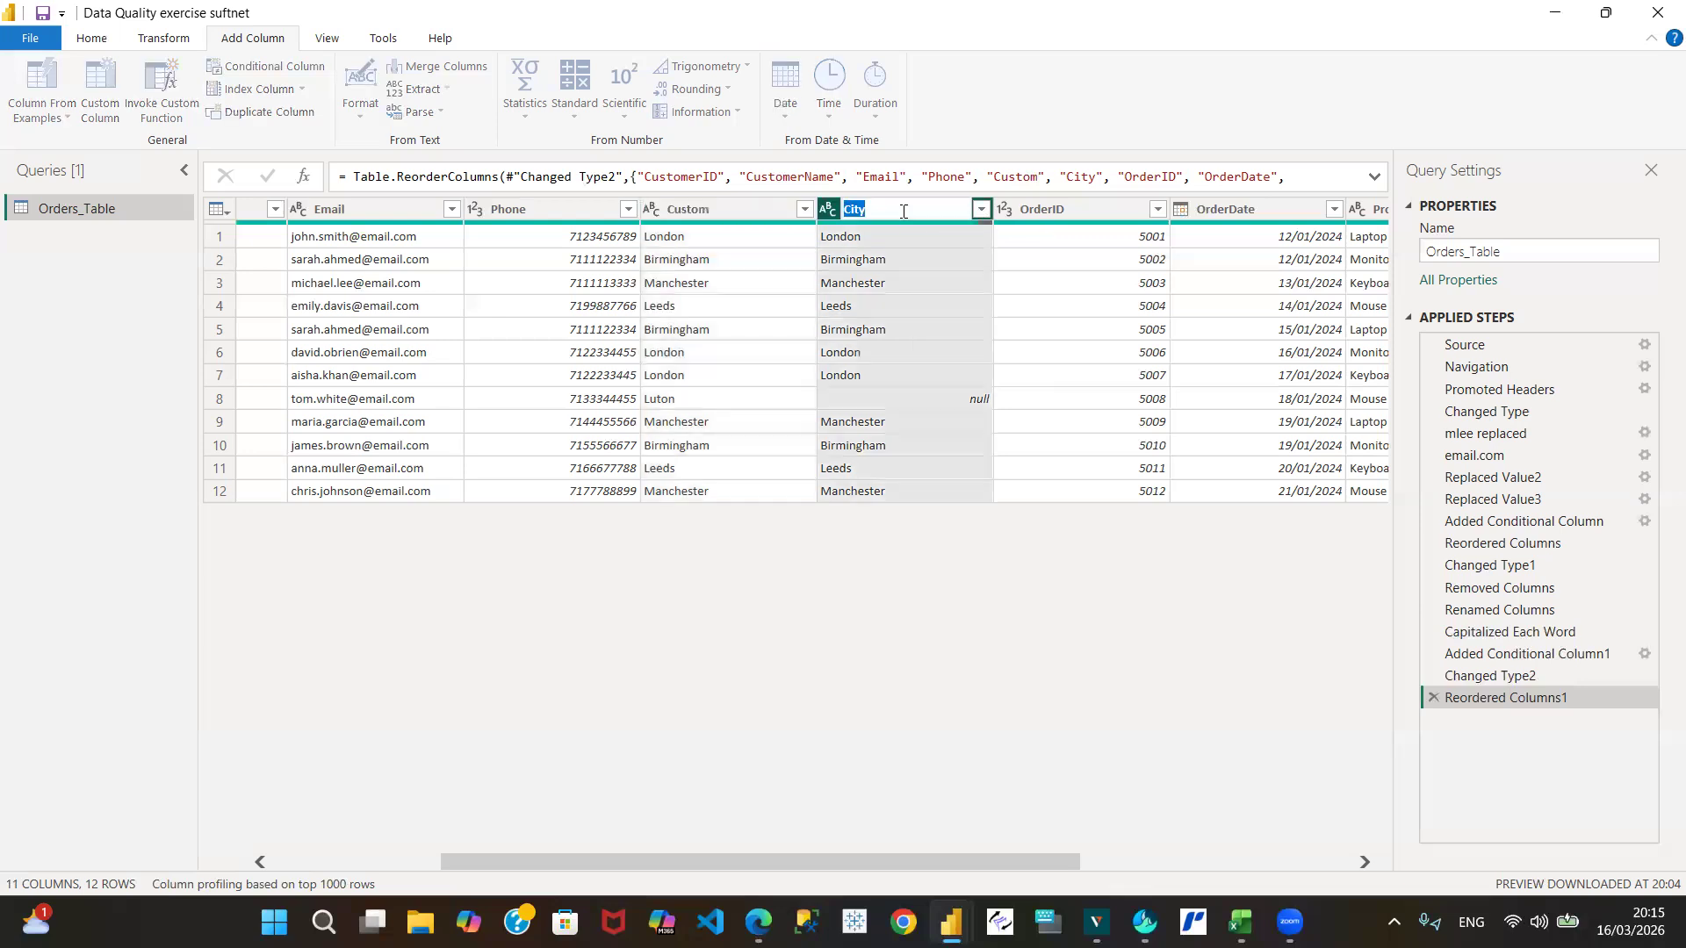
left_click(1064, 208)
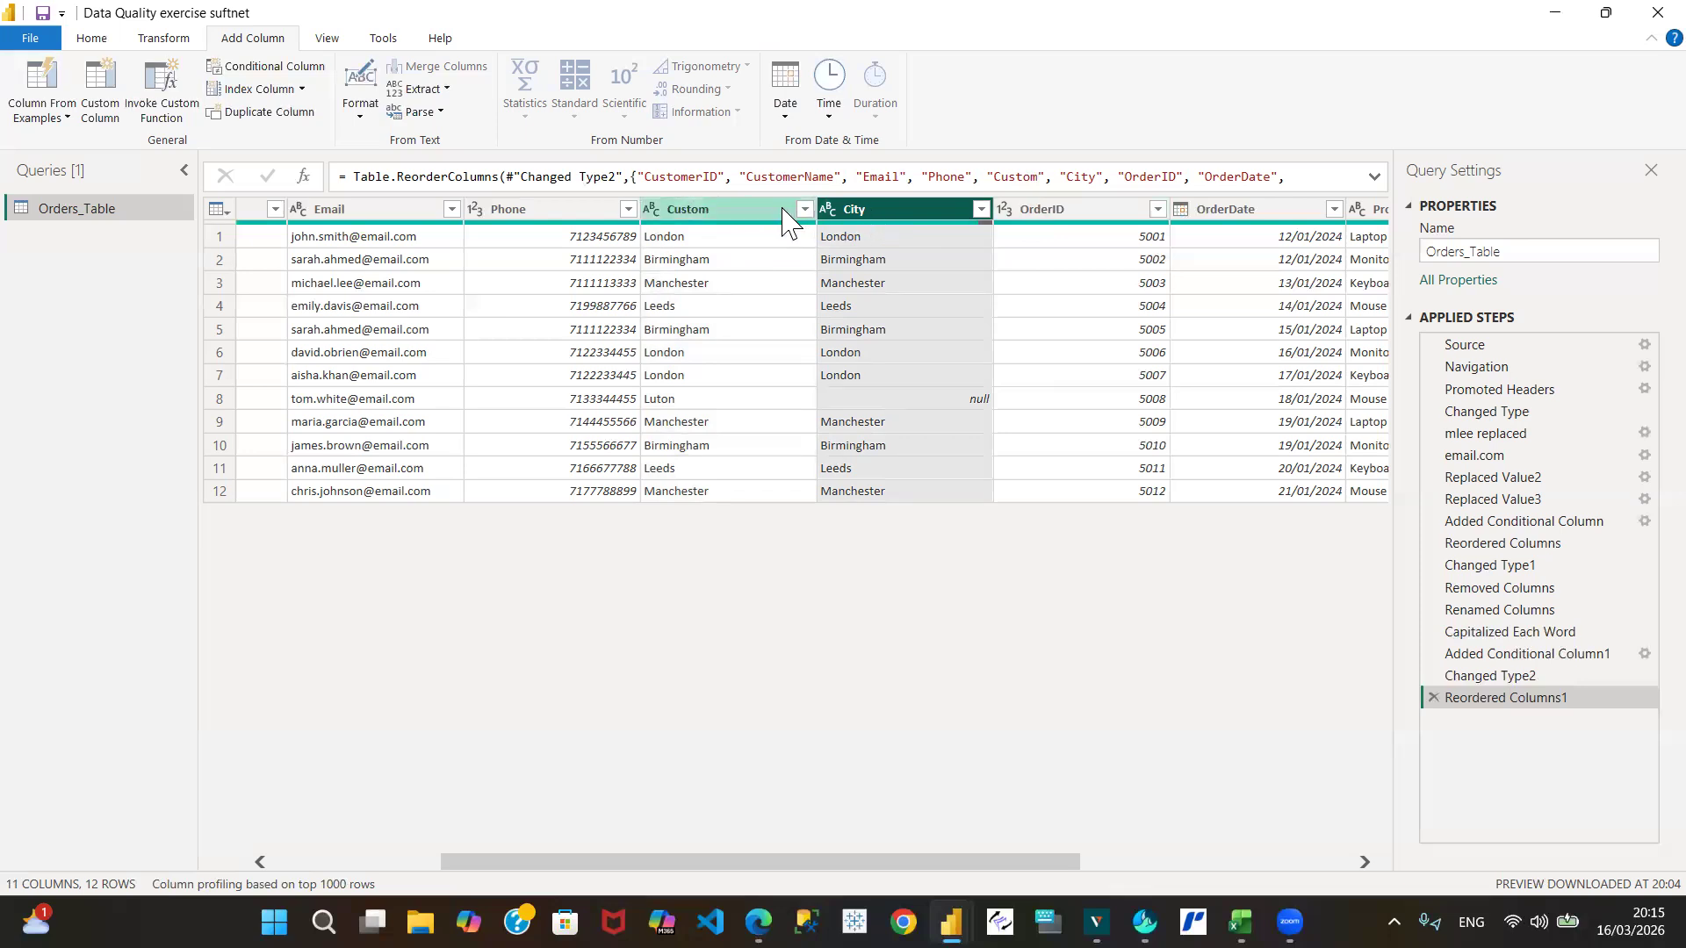
Remove the old City column and rename the Custom column as City.
right_click(874, 220)
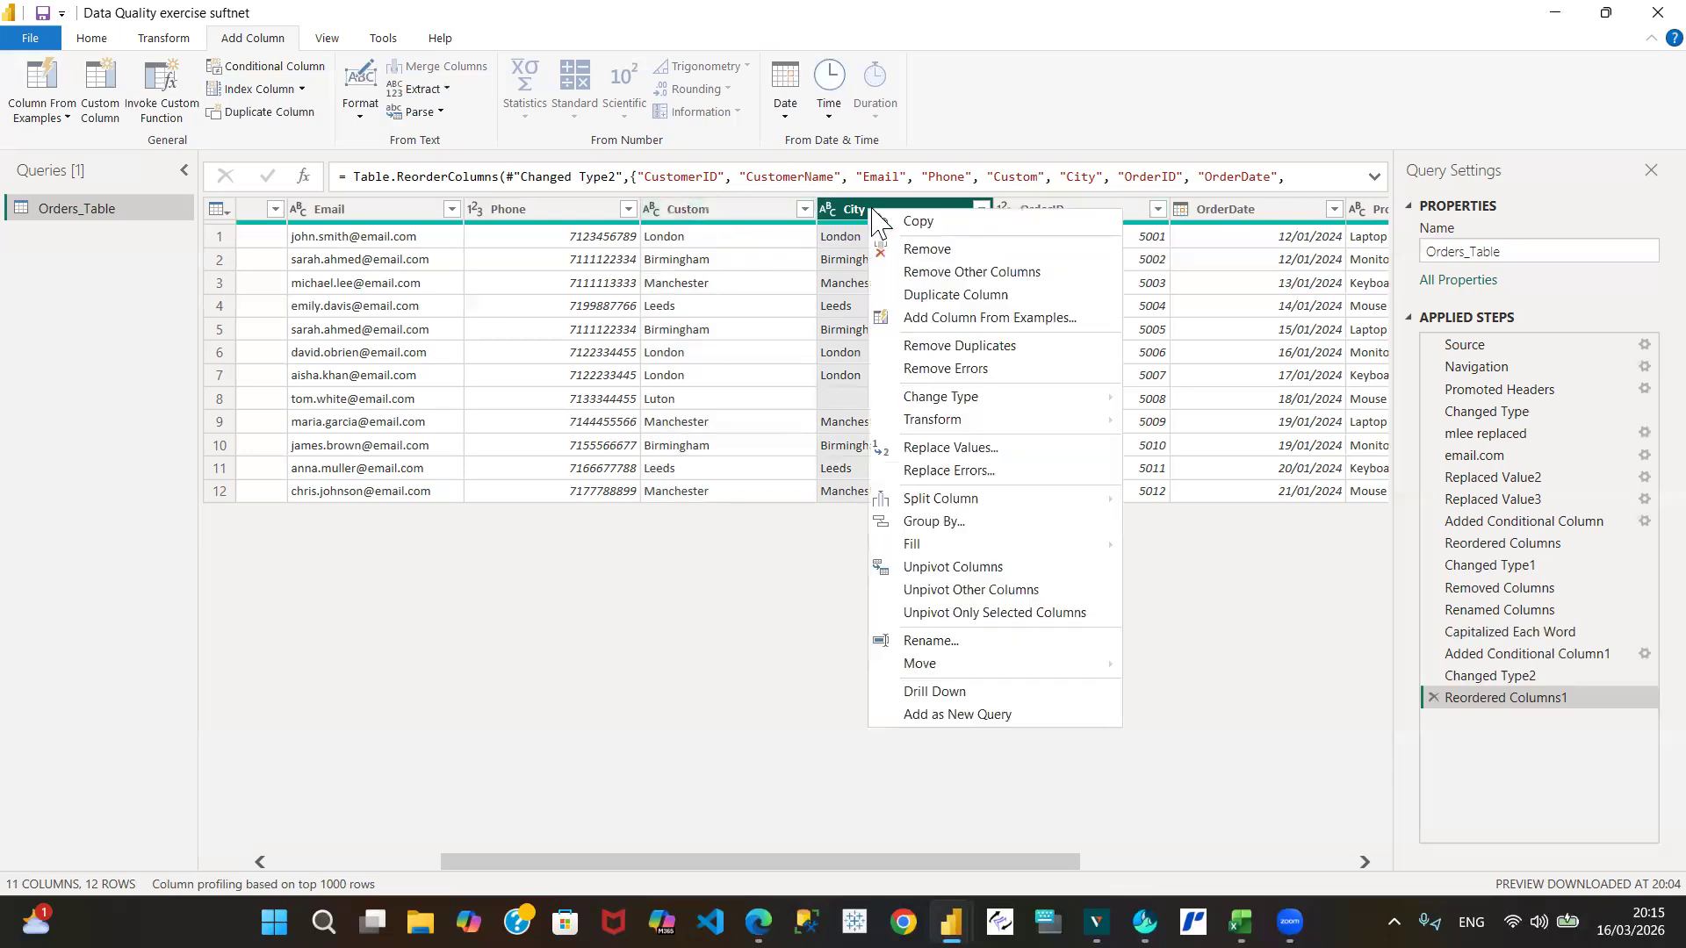
left_click(953, 253)
left_click(745, 220)
double_click(742, 211)
type("City")
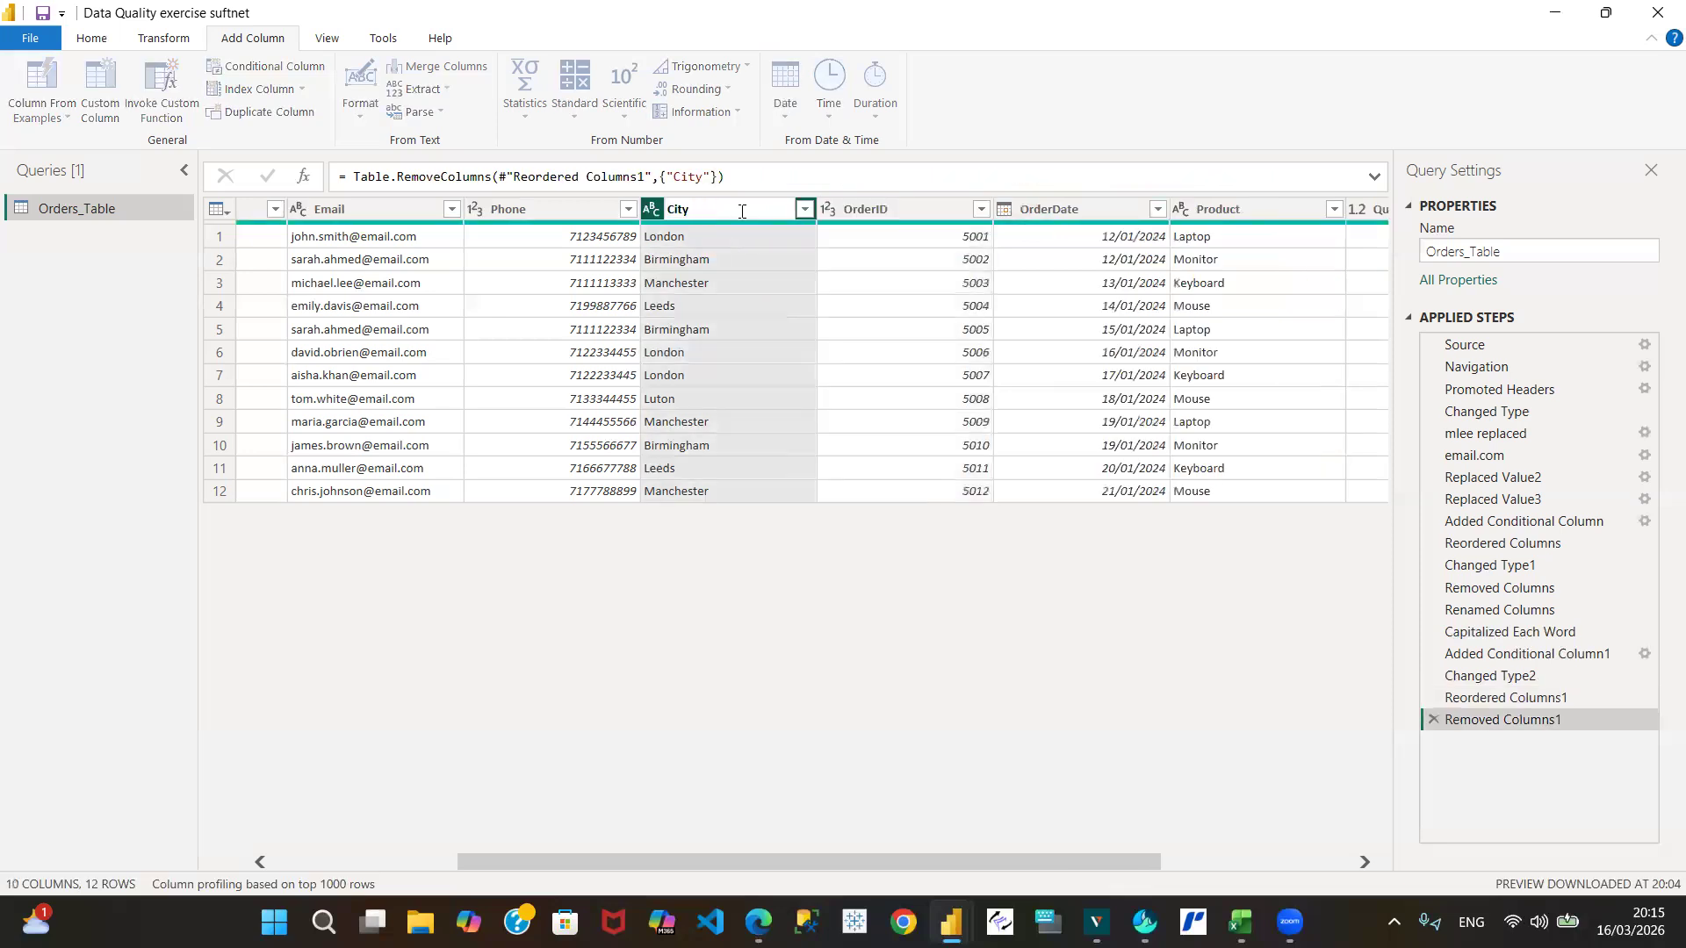
key("Return")
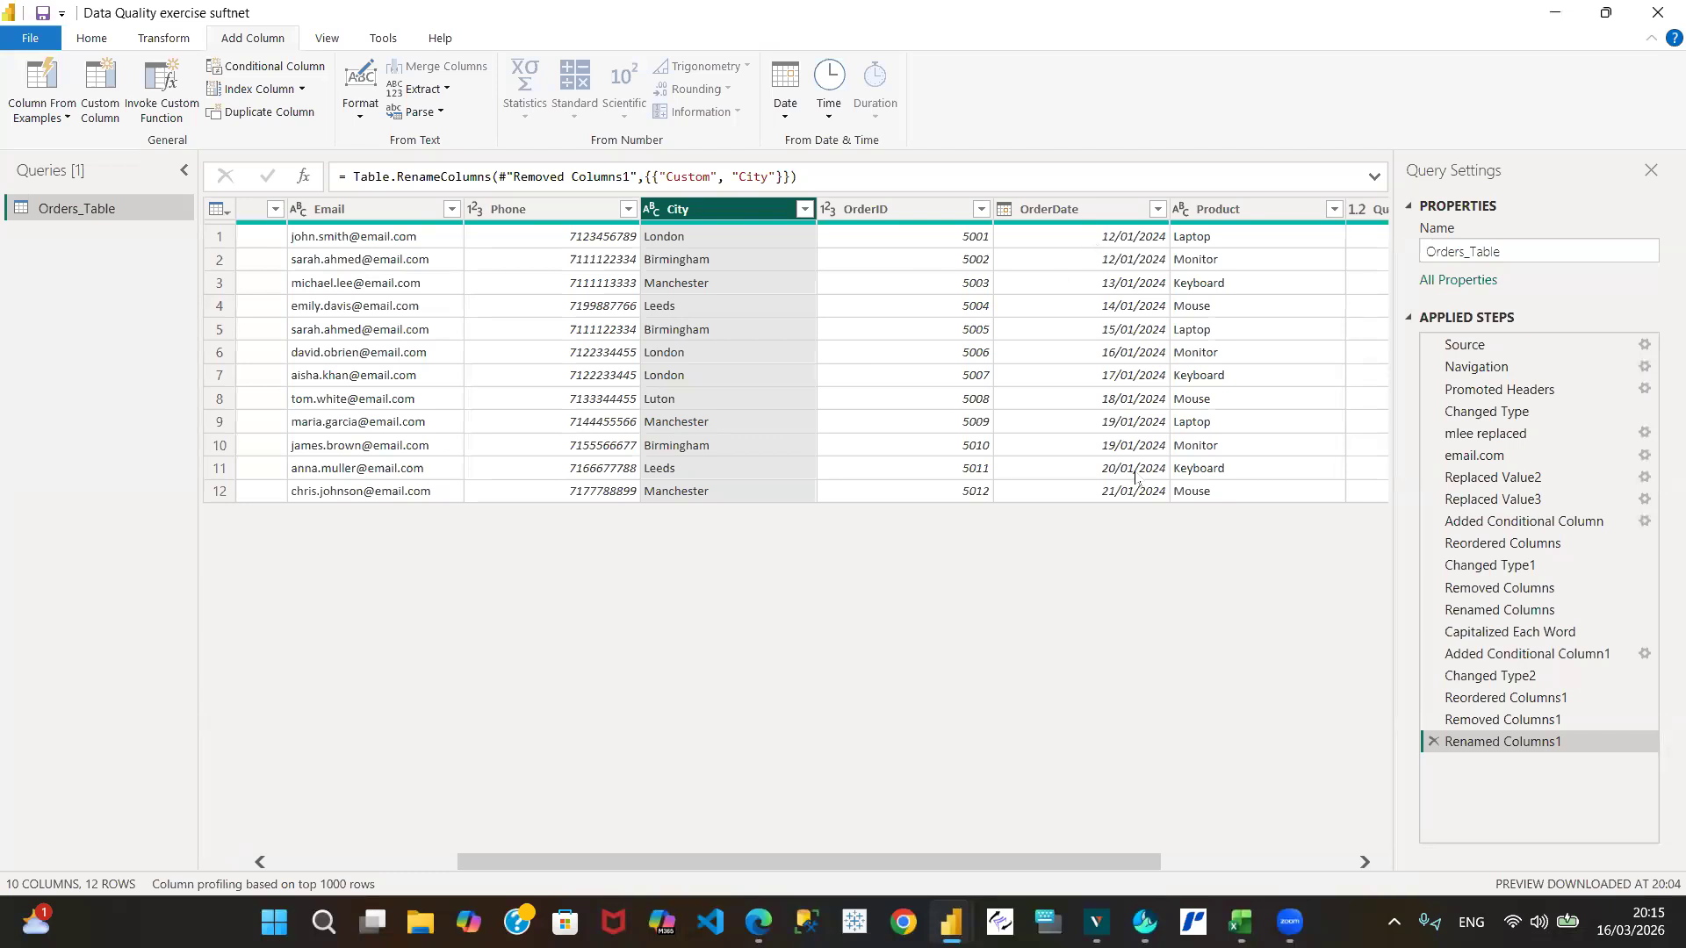
Check the Price column's data quality summary and filter the Product column to Laptop rows only.
left_click(1364, 862)
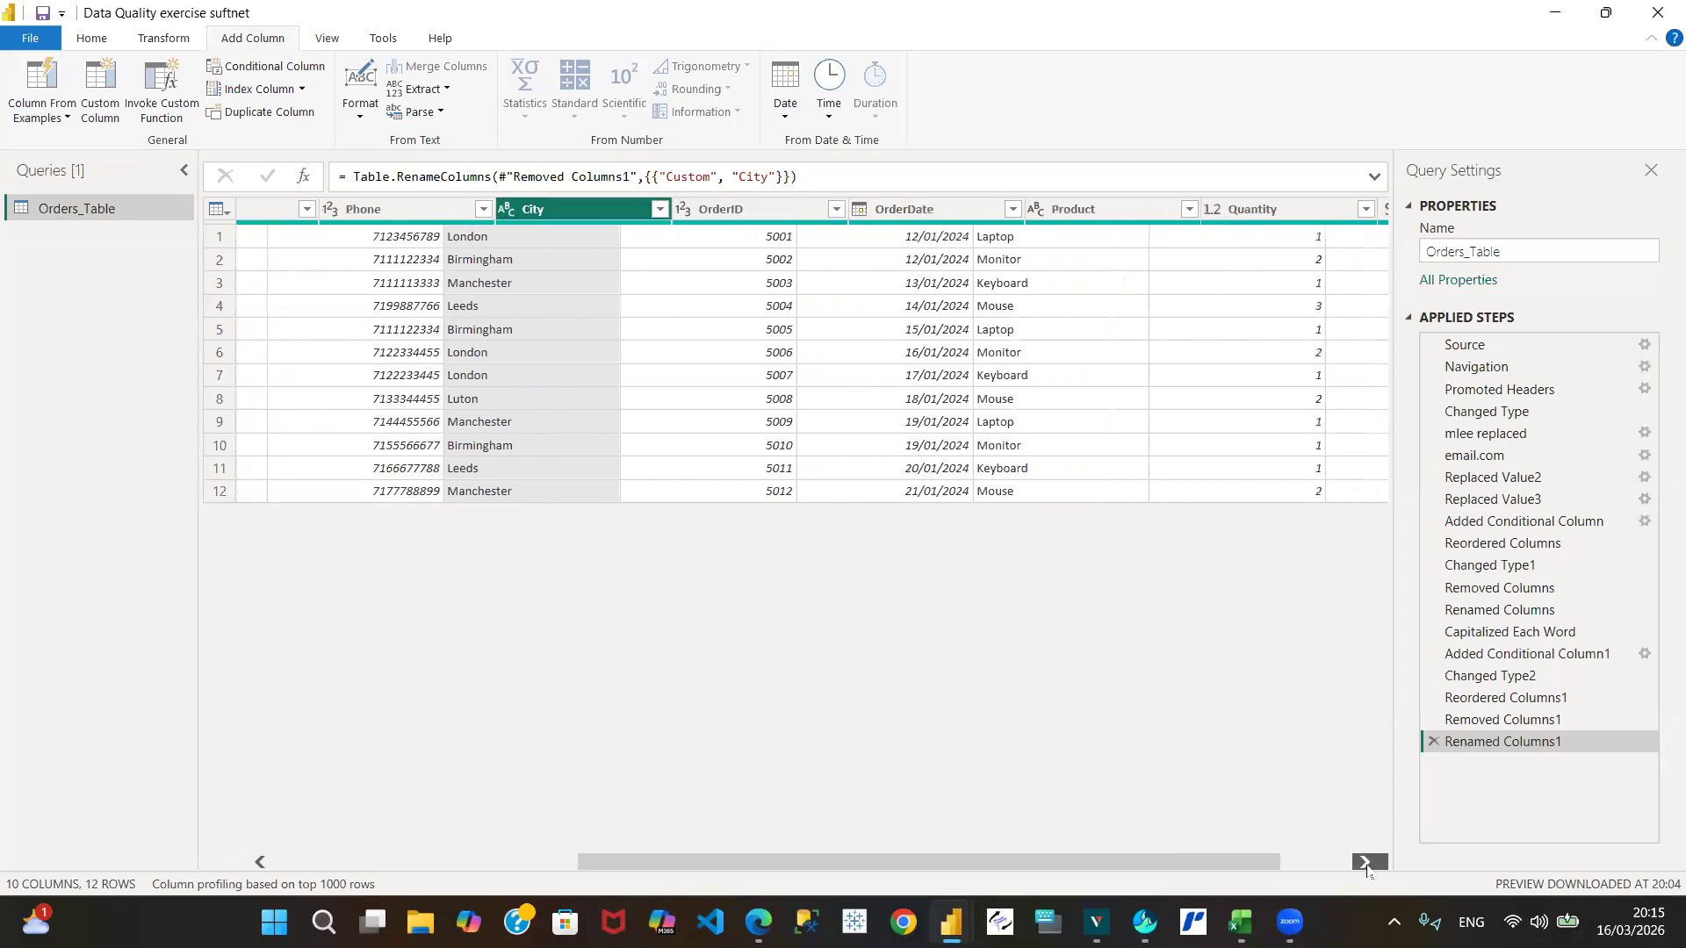
left_click(1365, 862)
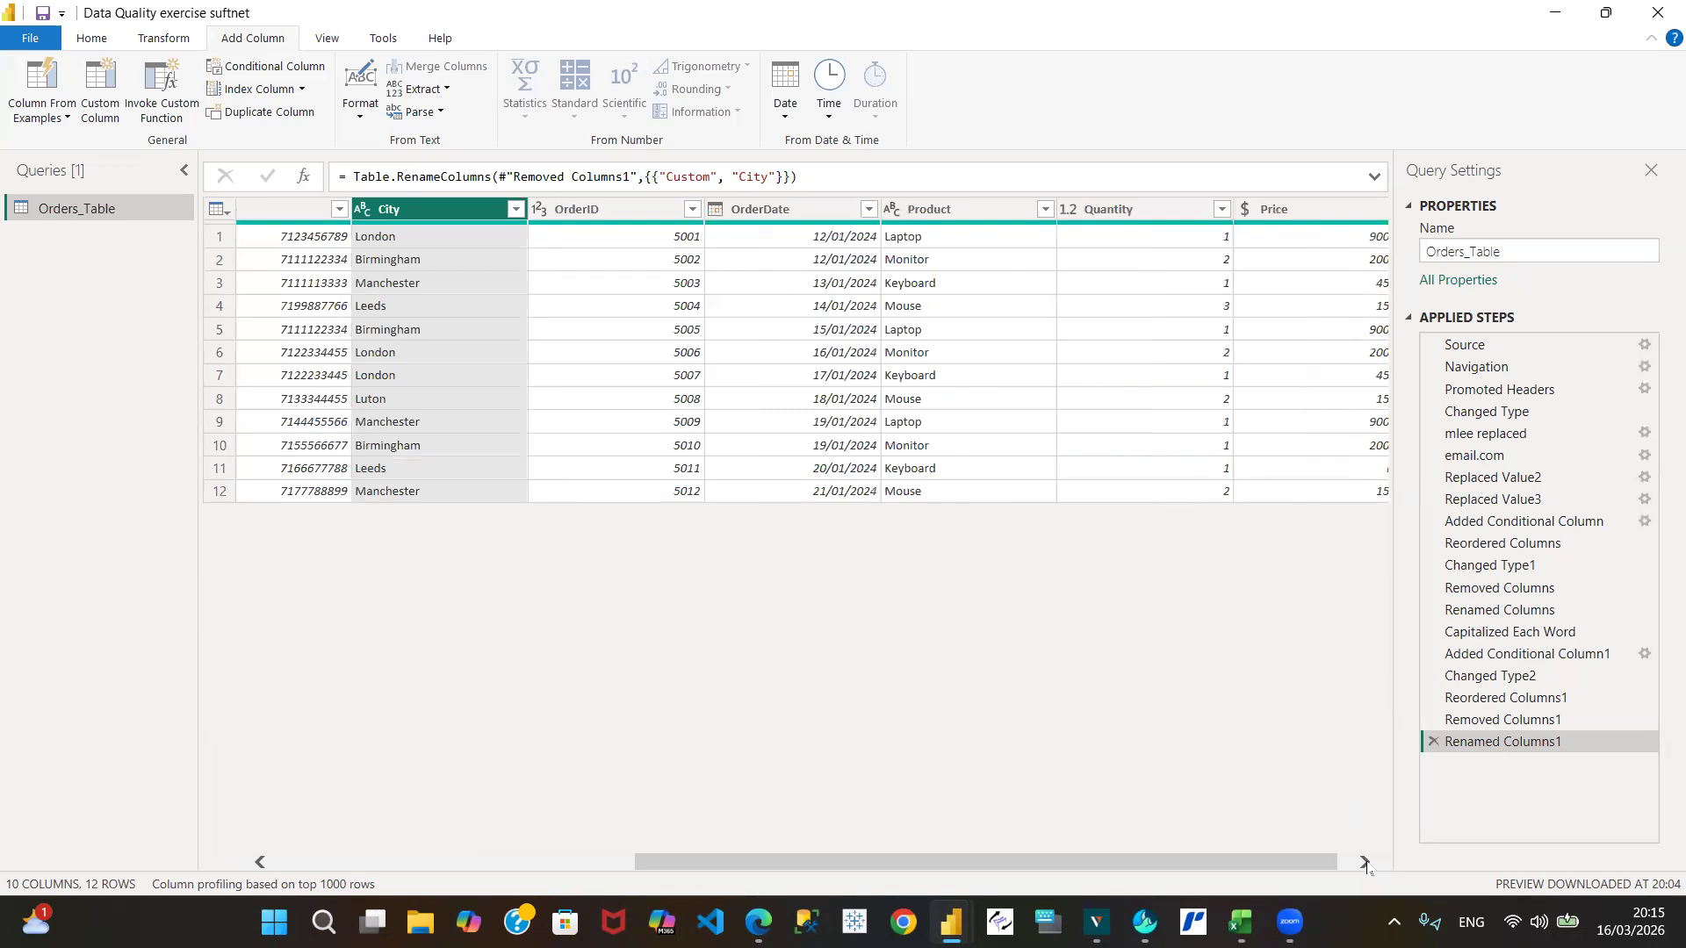
left_click(1365, 863)
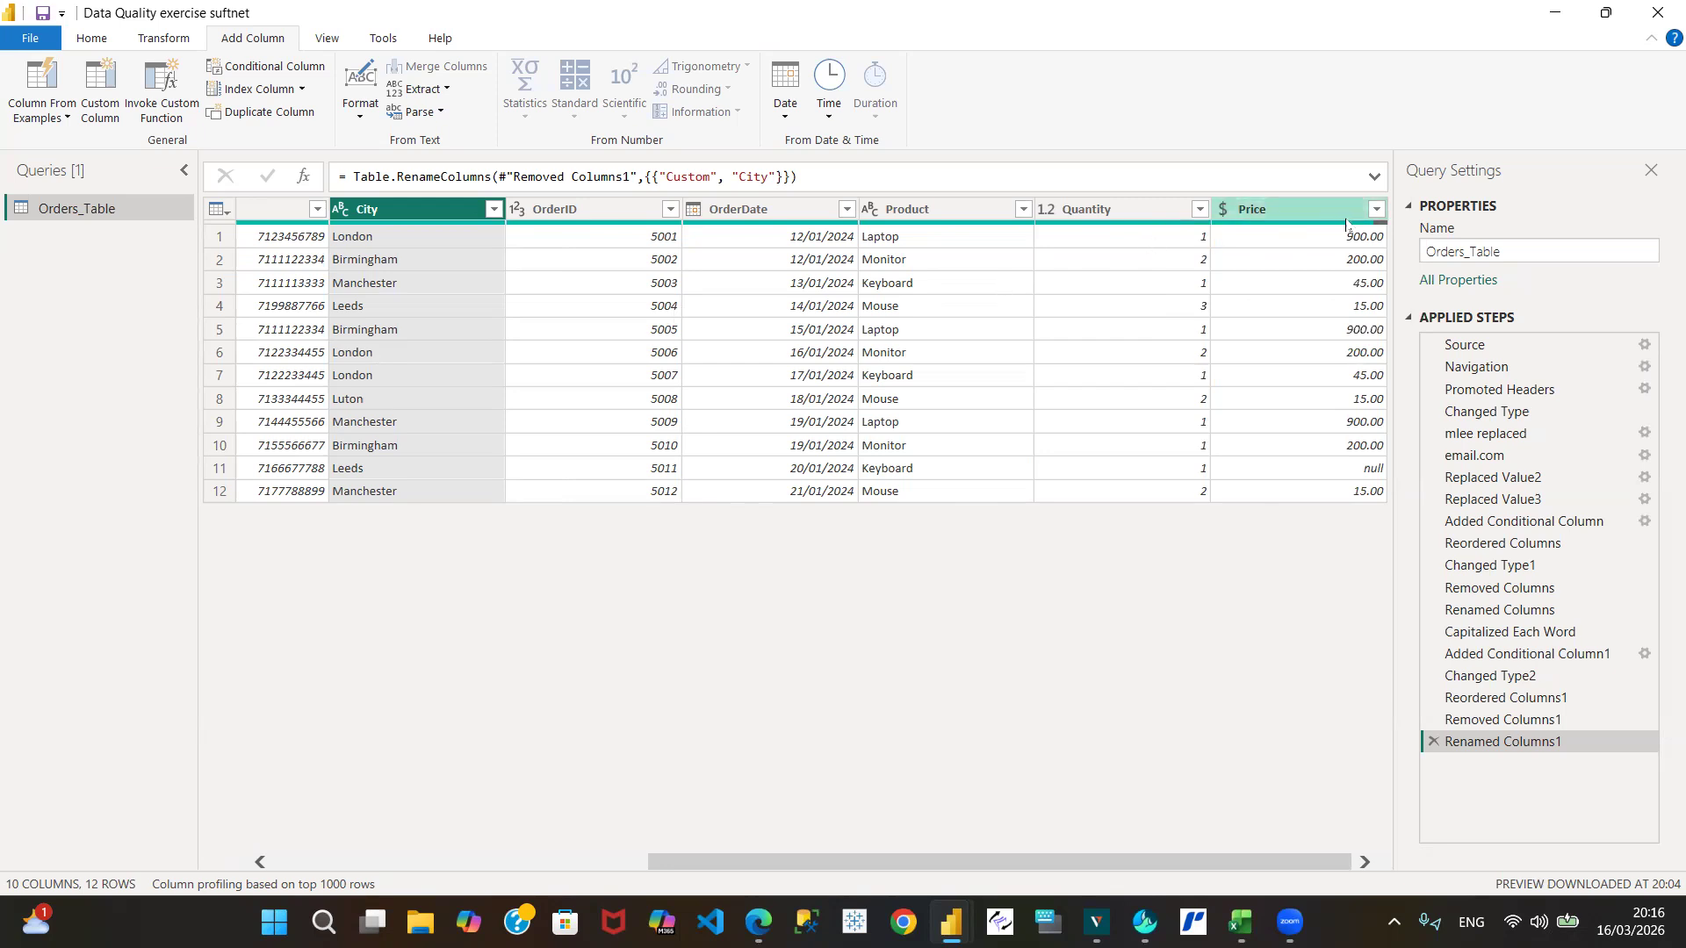
mouse_move(1354, 227)
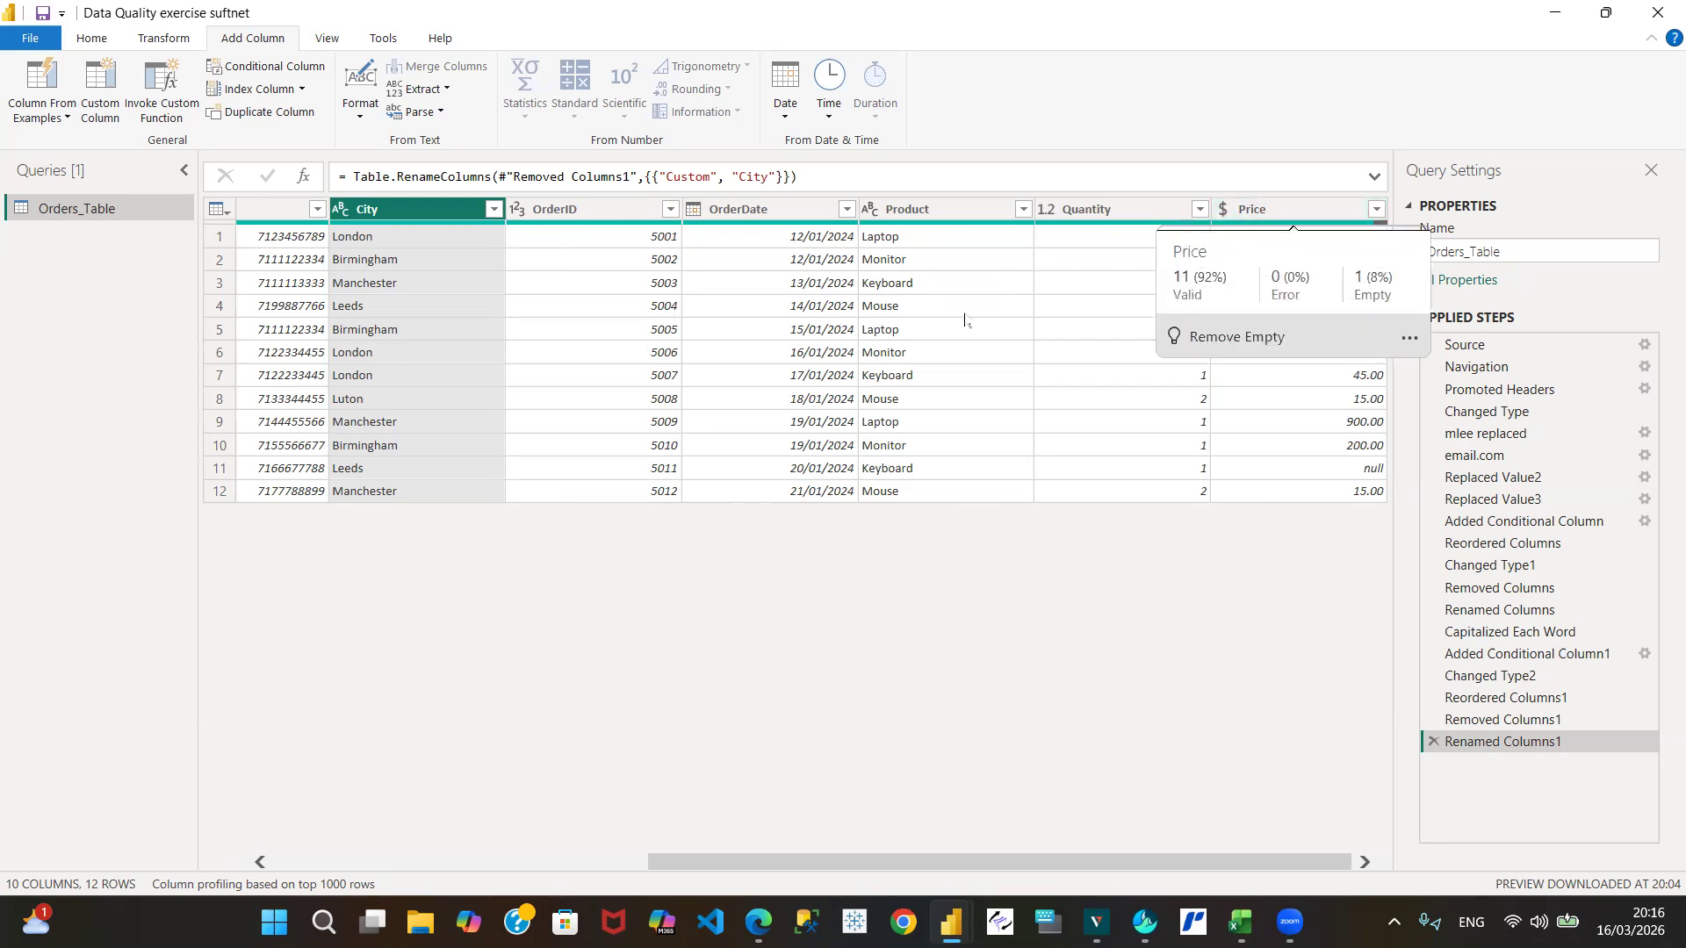
left_click(1023, 210)
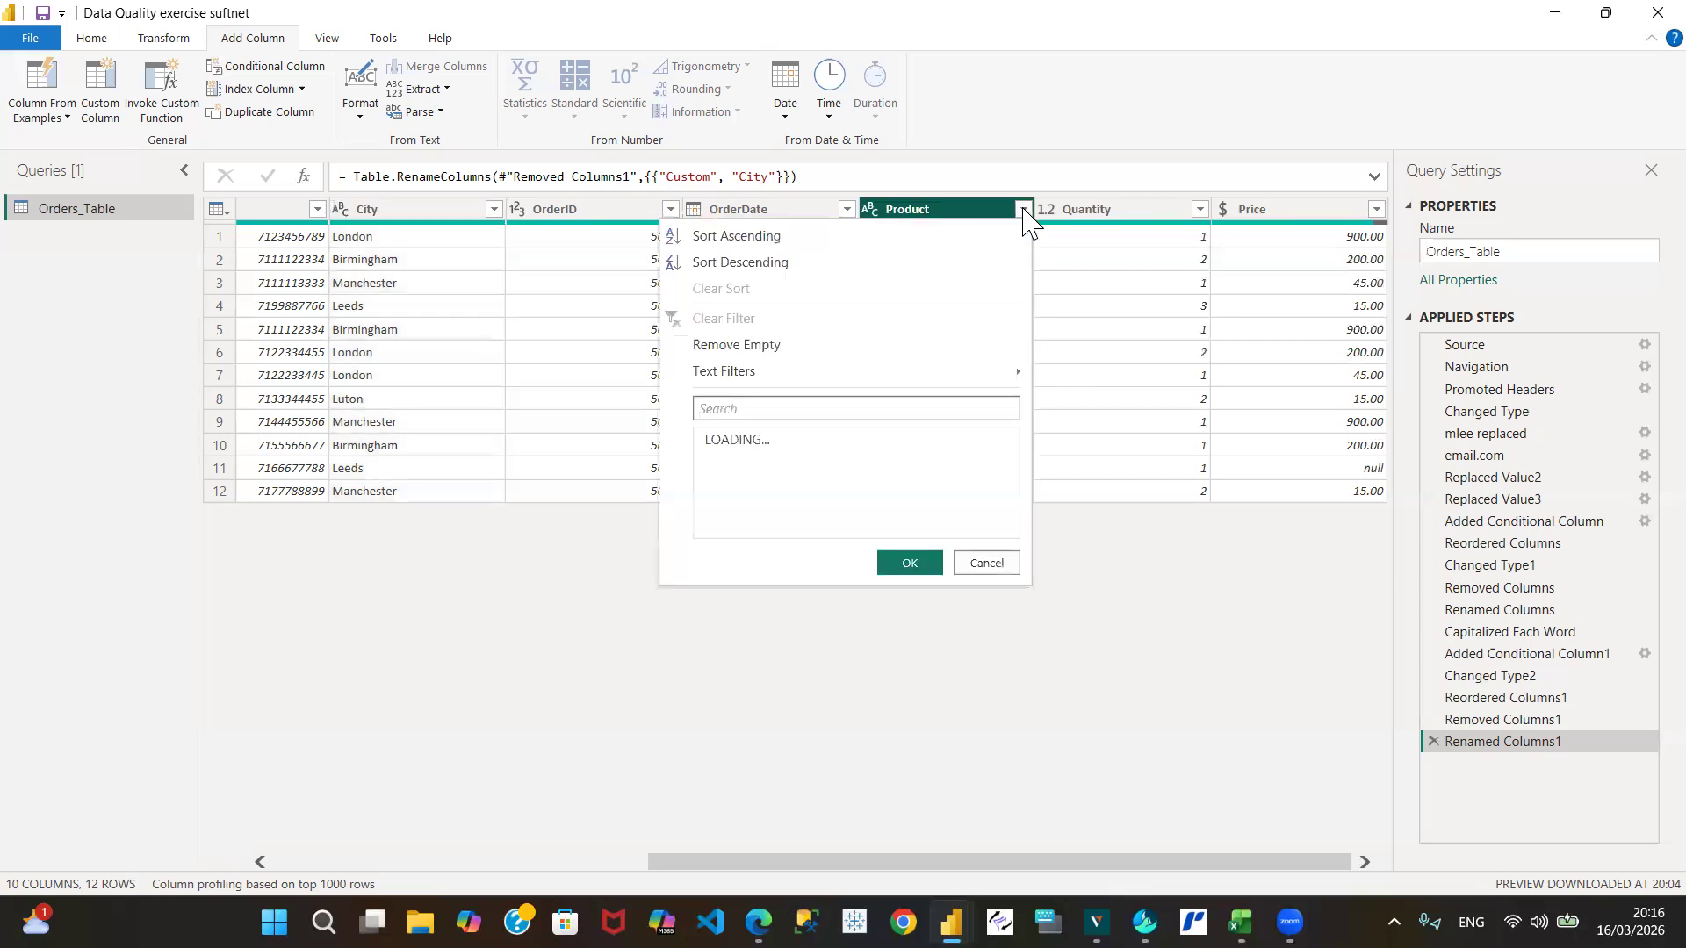
left_click(713, 440)
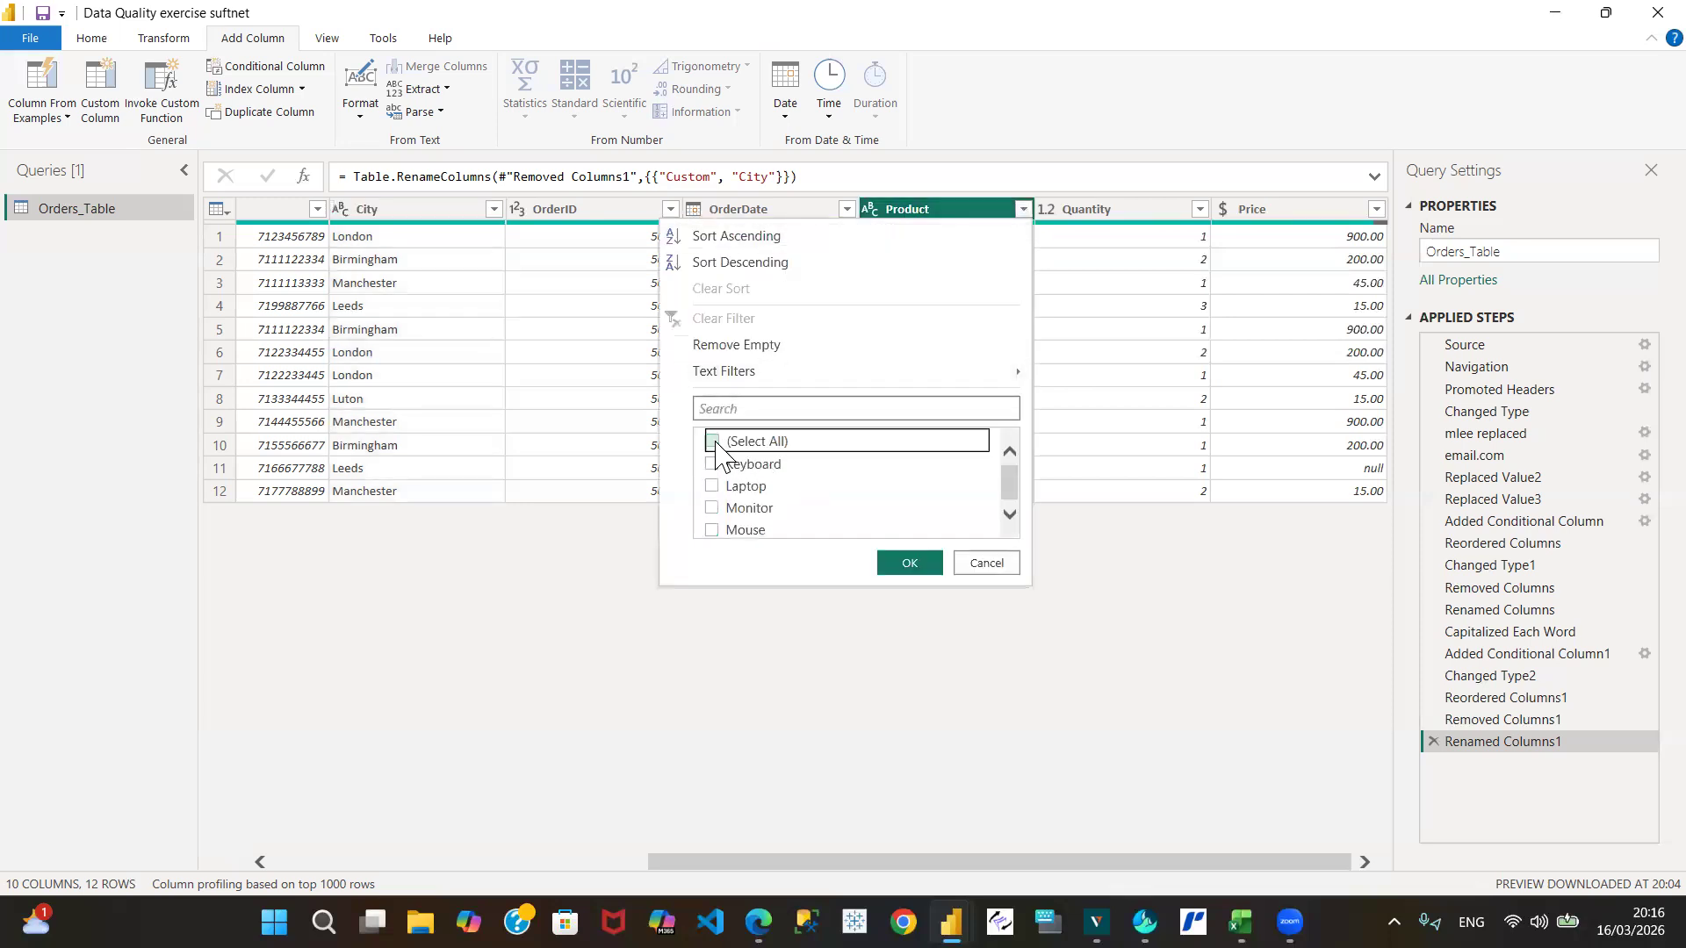
left_click(711, 486)
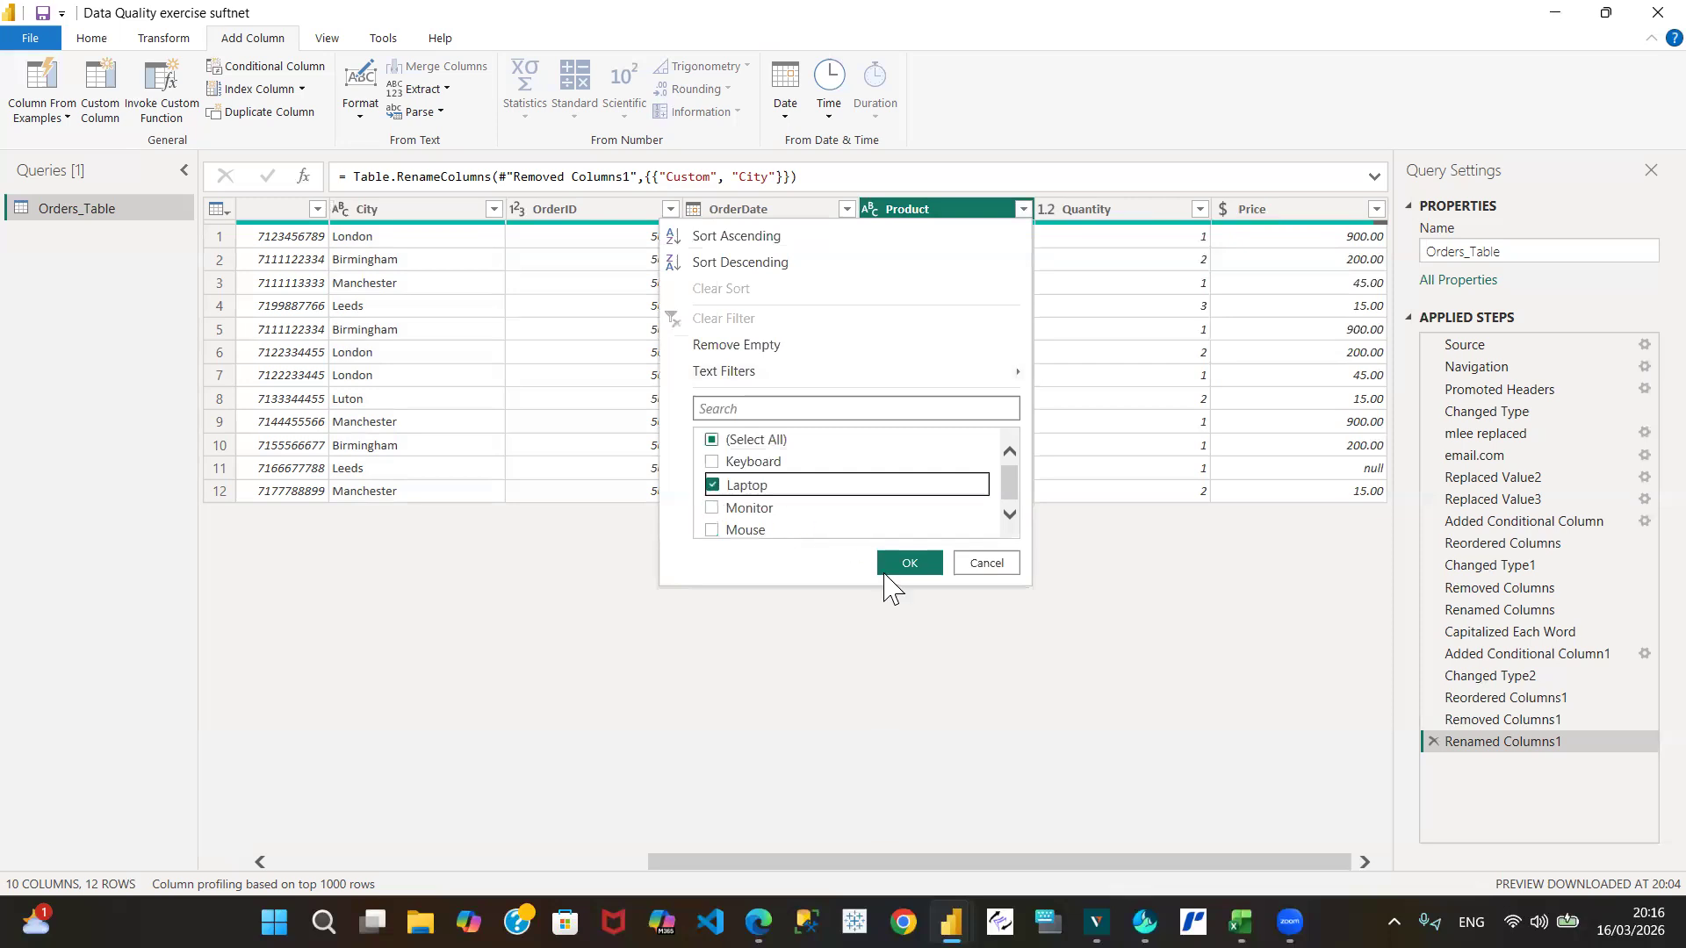
left_click(894, 565)
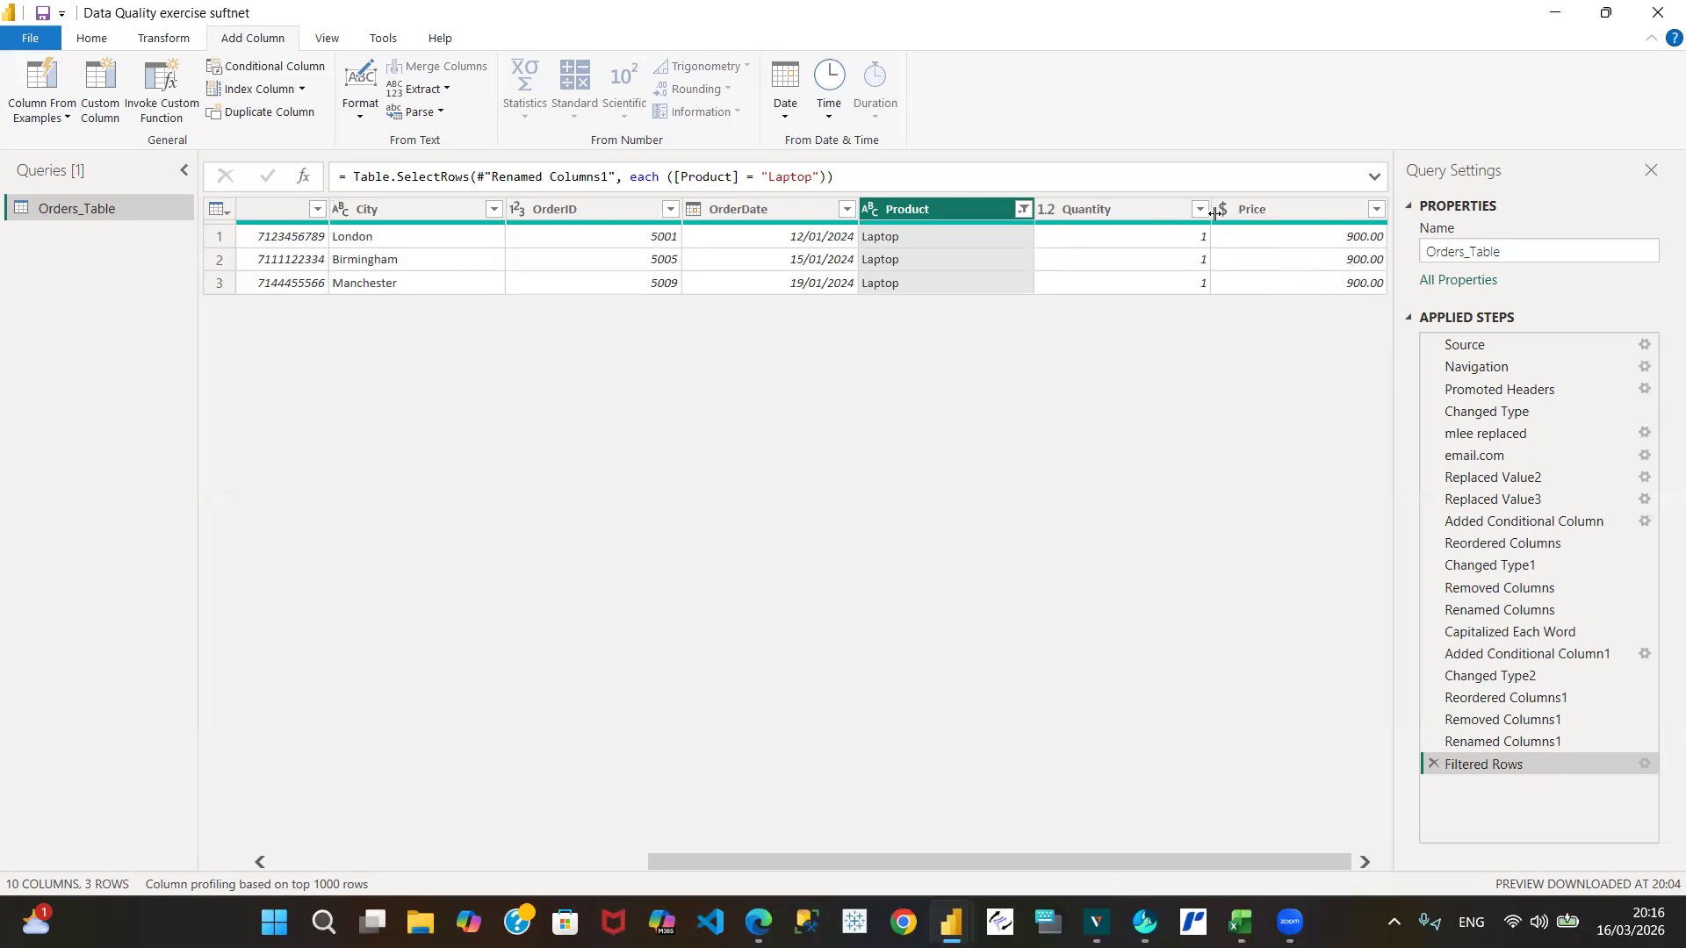
Change the Product column filter from Laptop to Keyboard rows only to compare the keyboard prices.
left_click(1024, 209)
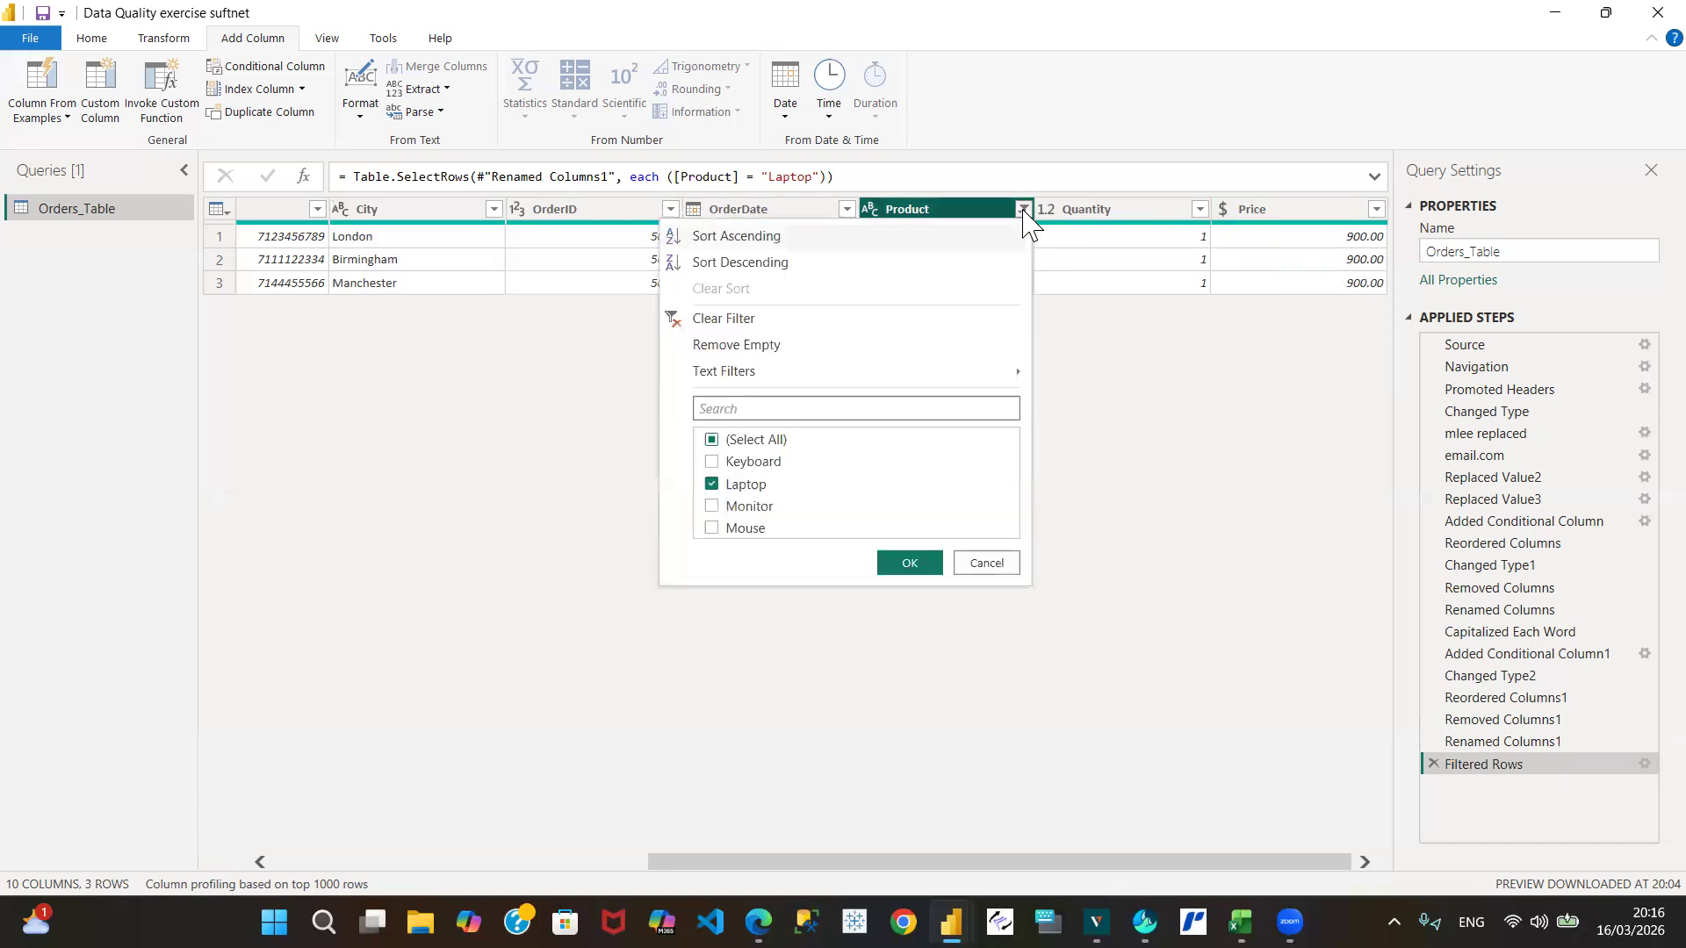
left_click(713, 484)
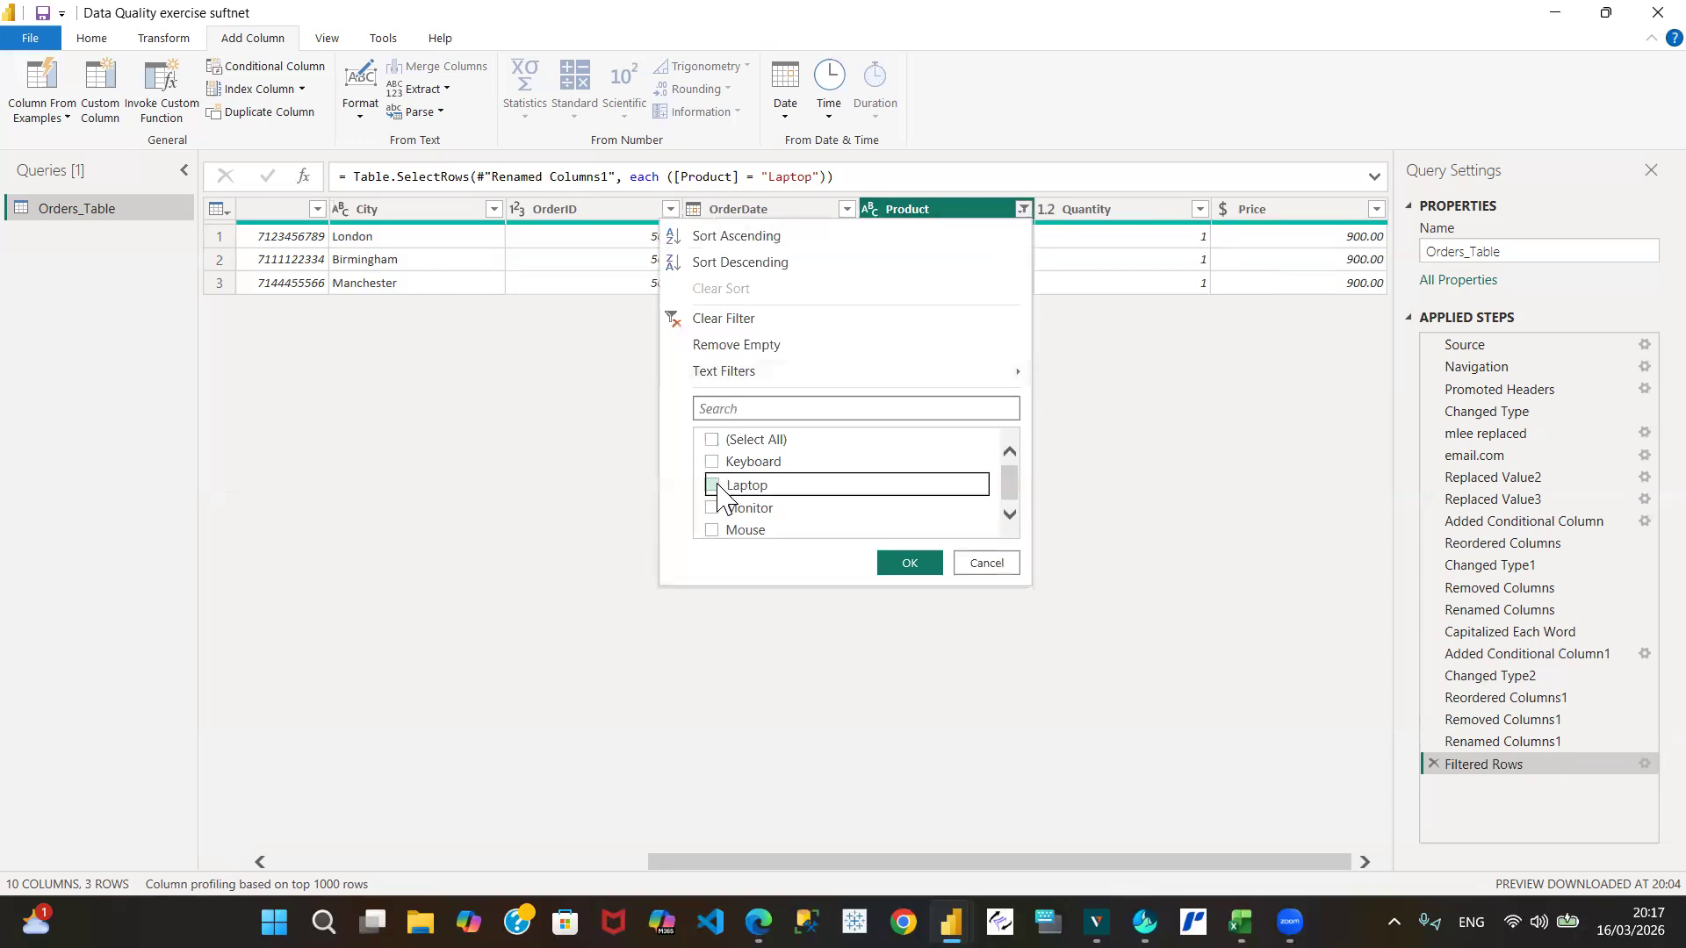
left_click(712, 462)
left_click(910, 563)
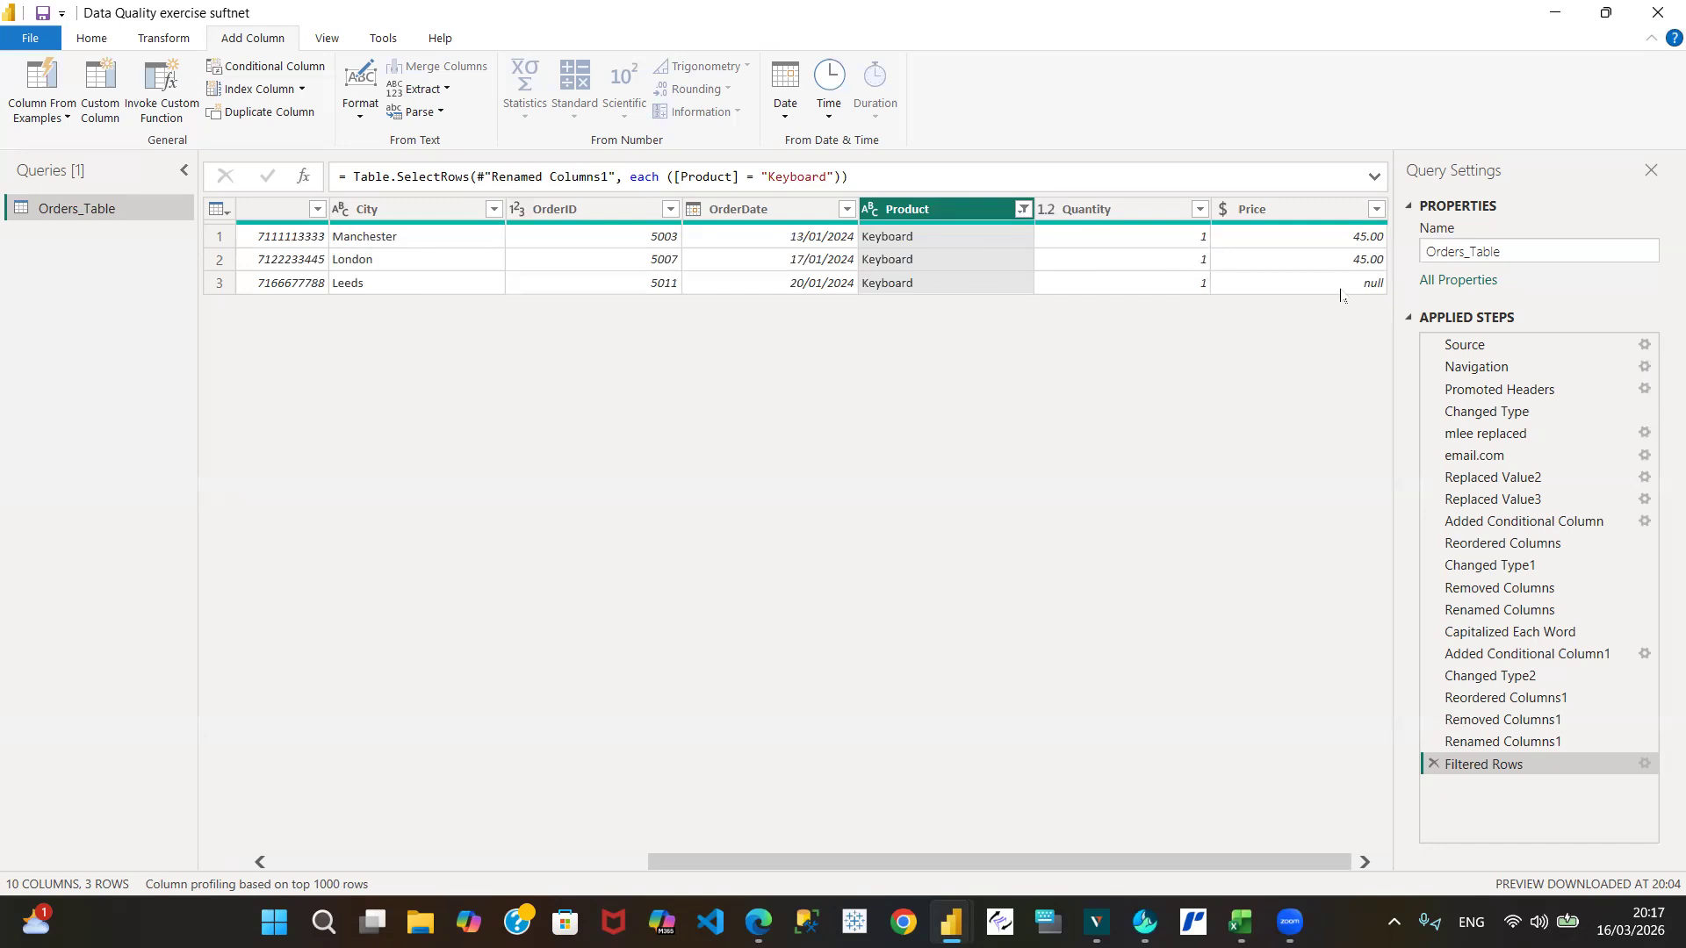
Change the Product filter to Monitor rows only and look across the remaining columns of those orders.
left_click(1023, 210)
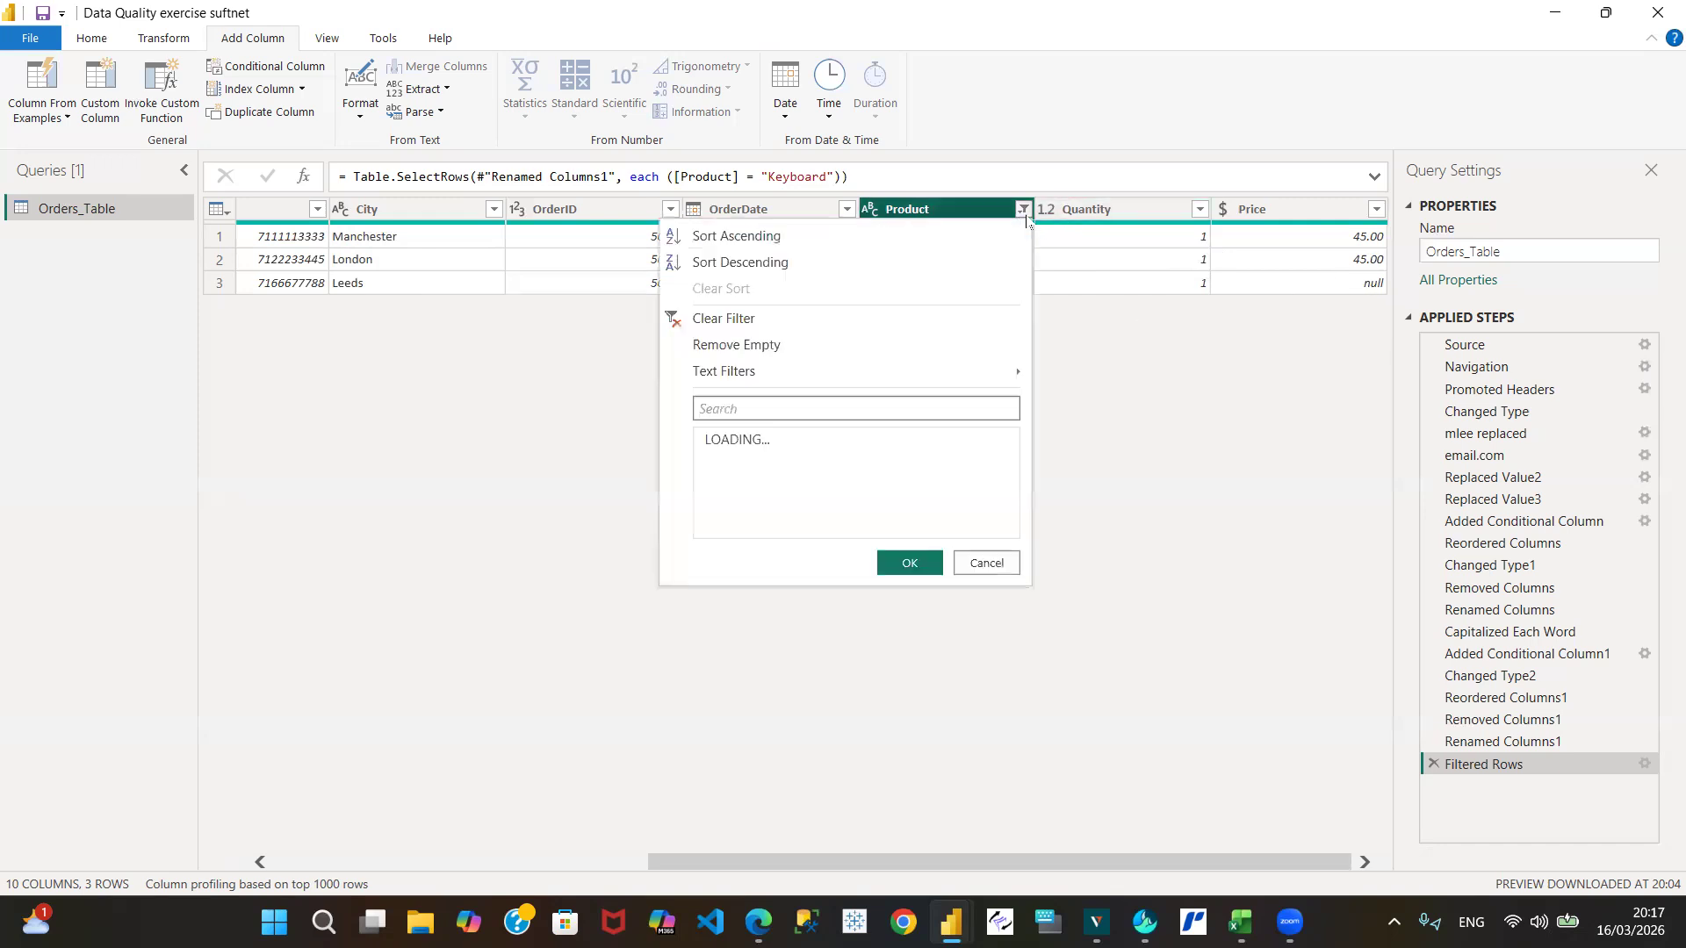
left_click(712, 464)
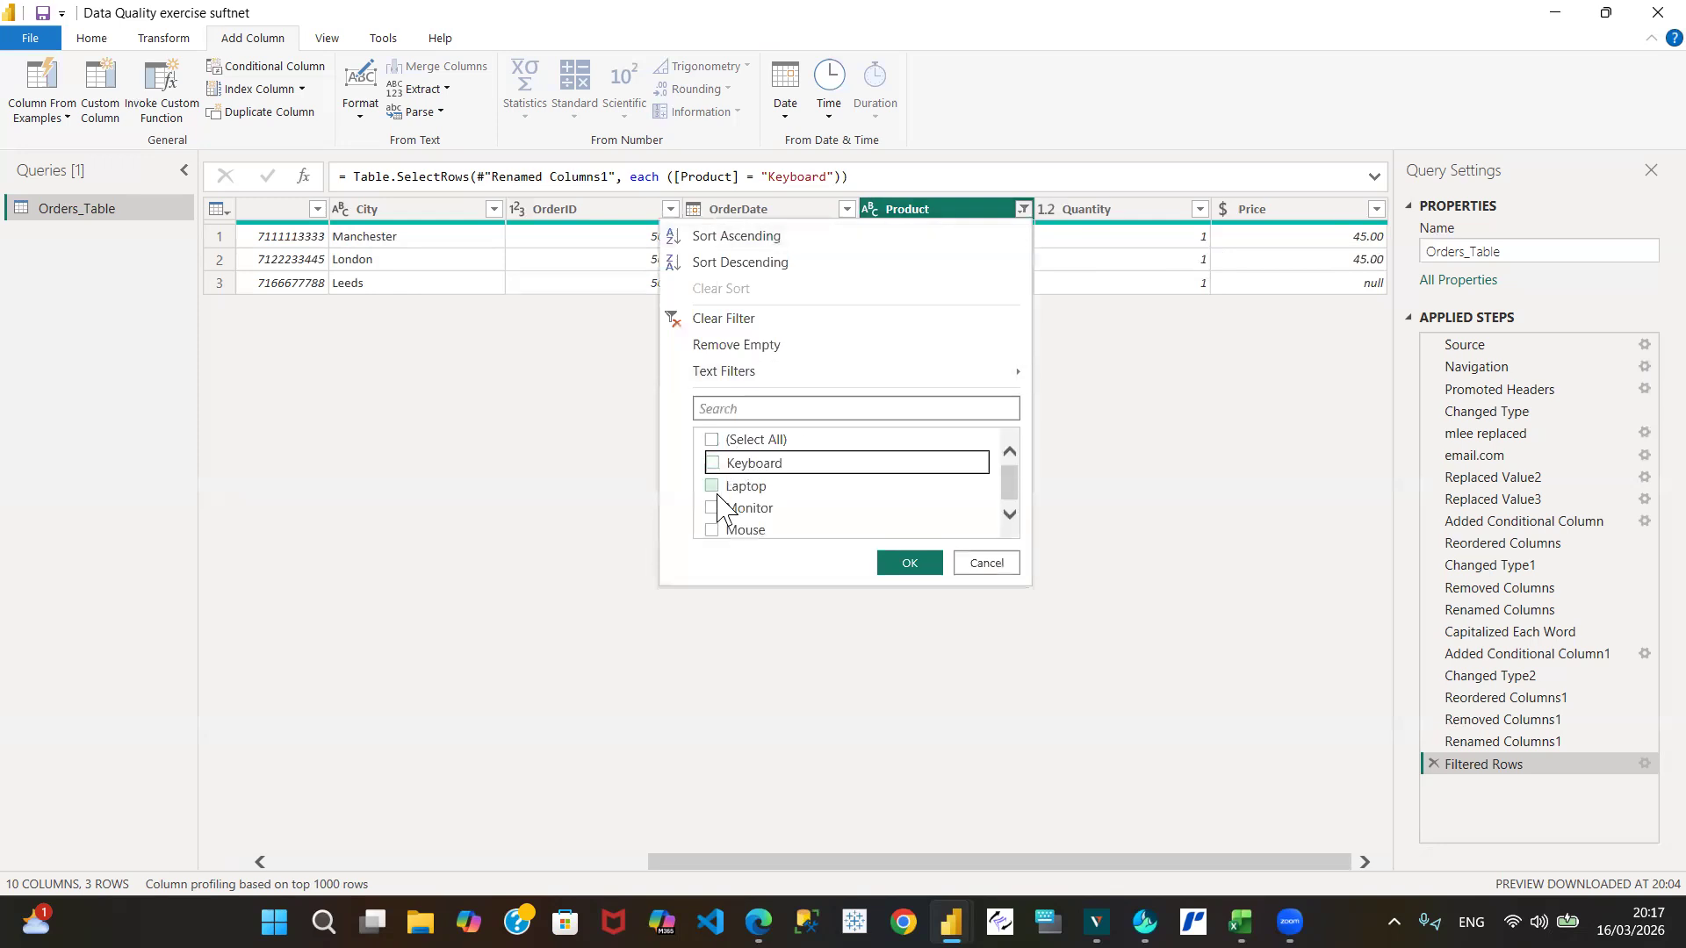
left_click(715, 508)
left_click(901, 555)
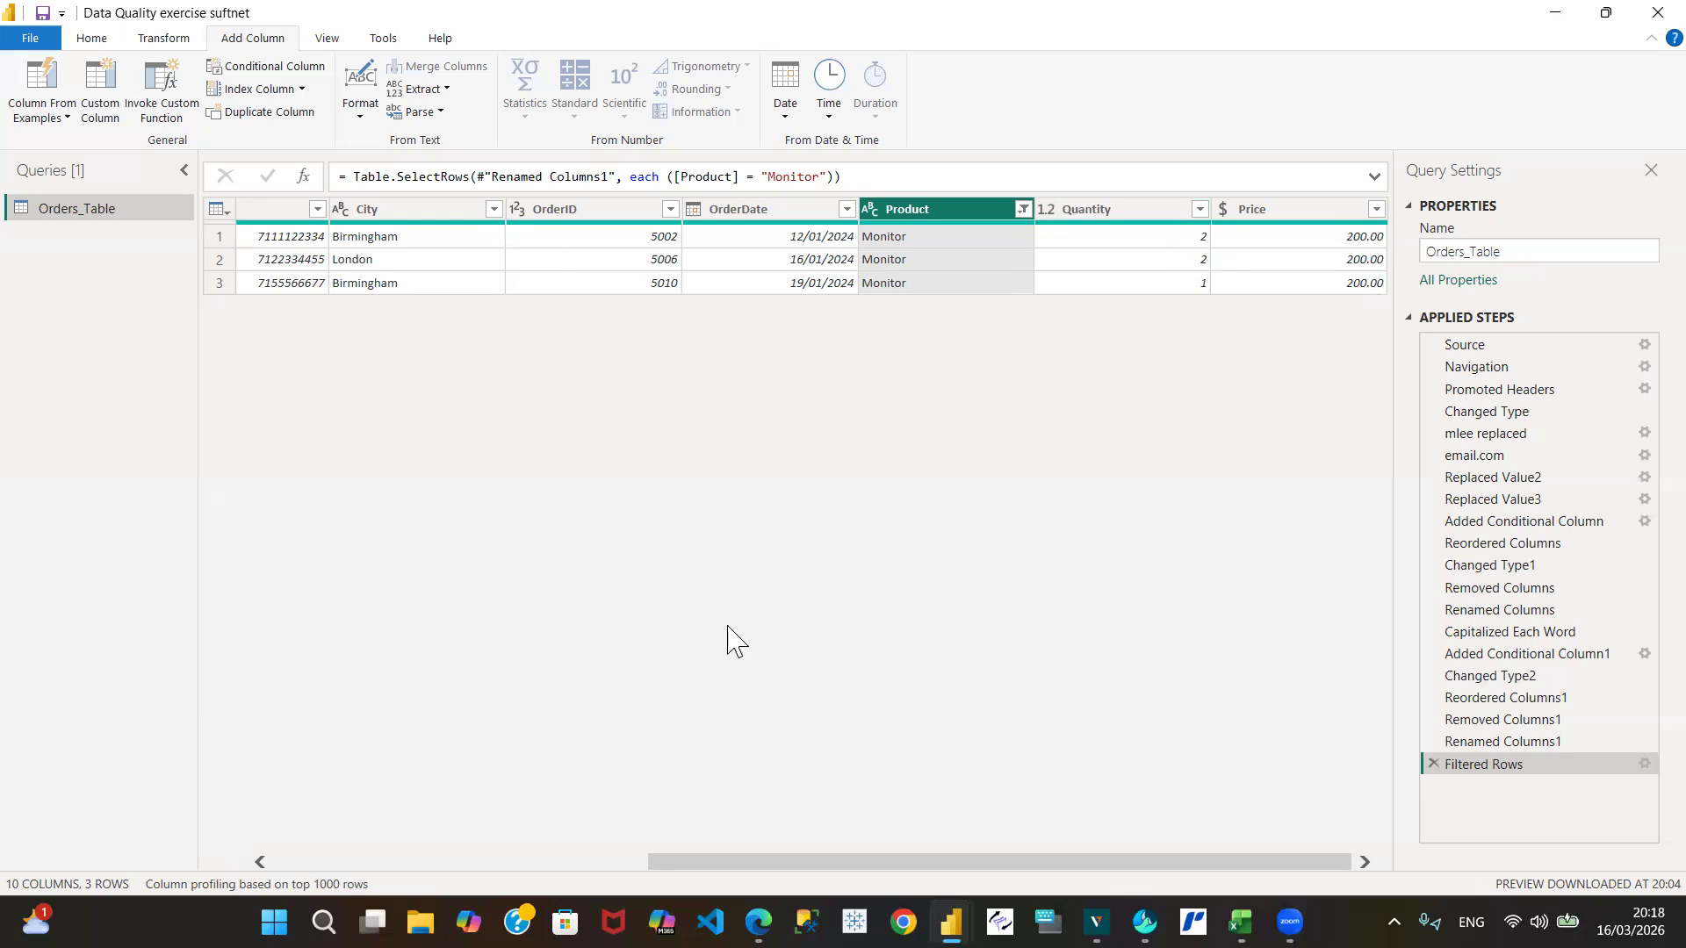
left_click(345, 868)
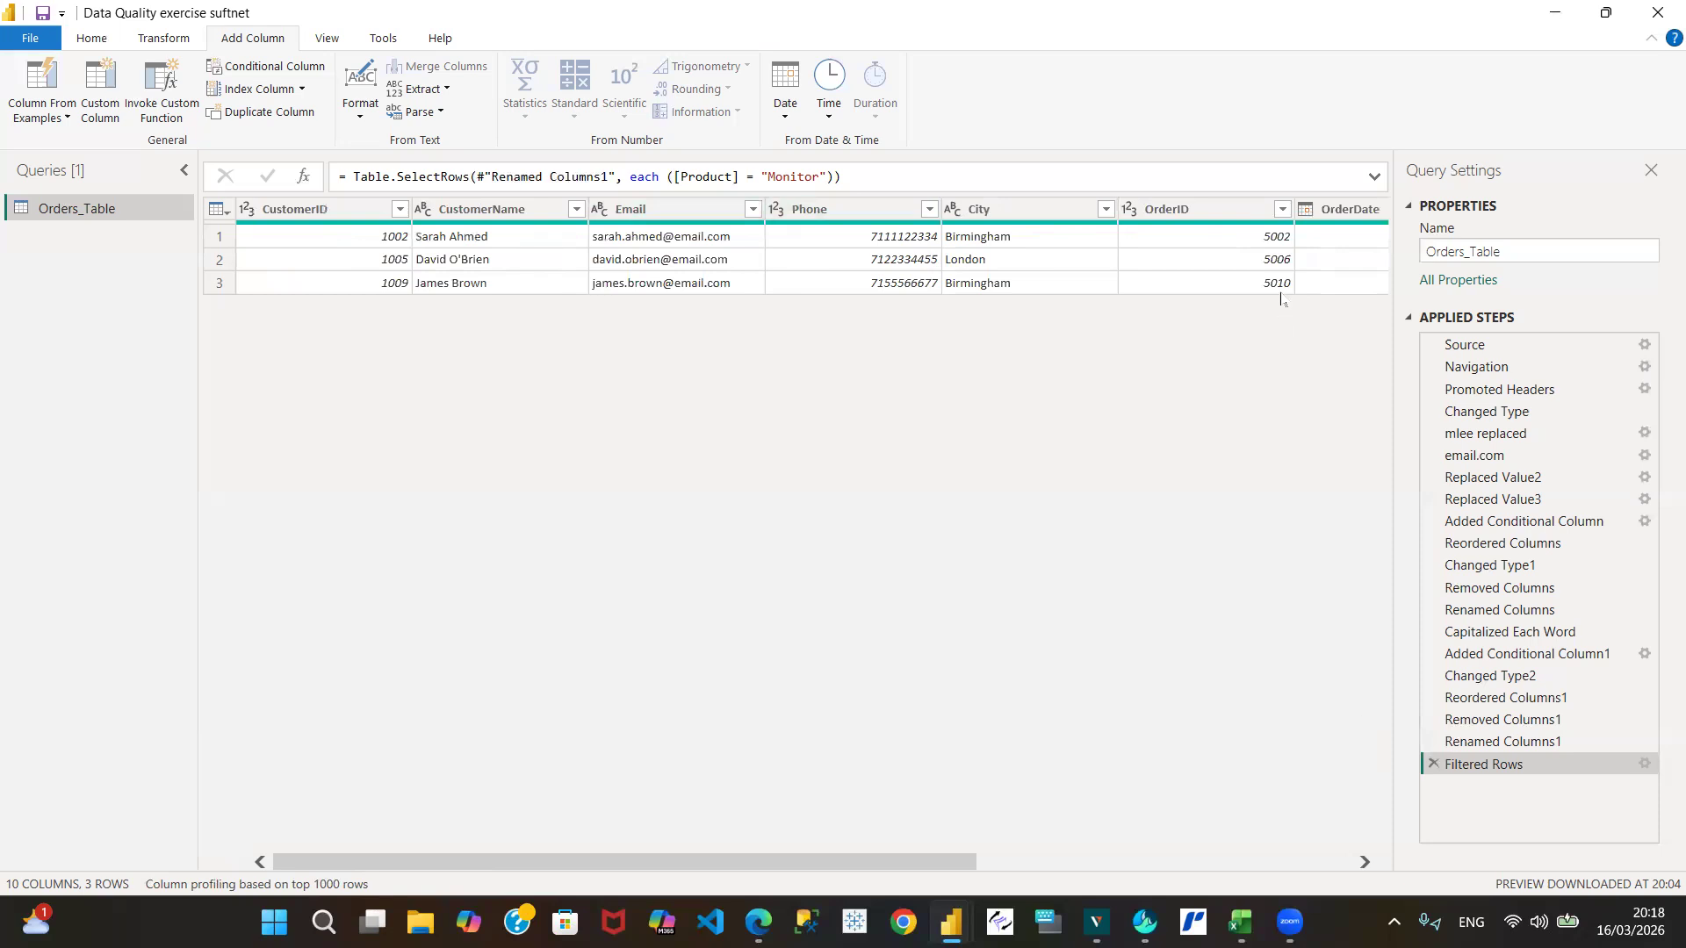
left_click(1365, 863)
left_click(1365, 863)
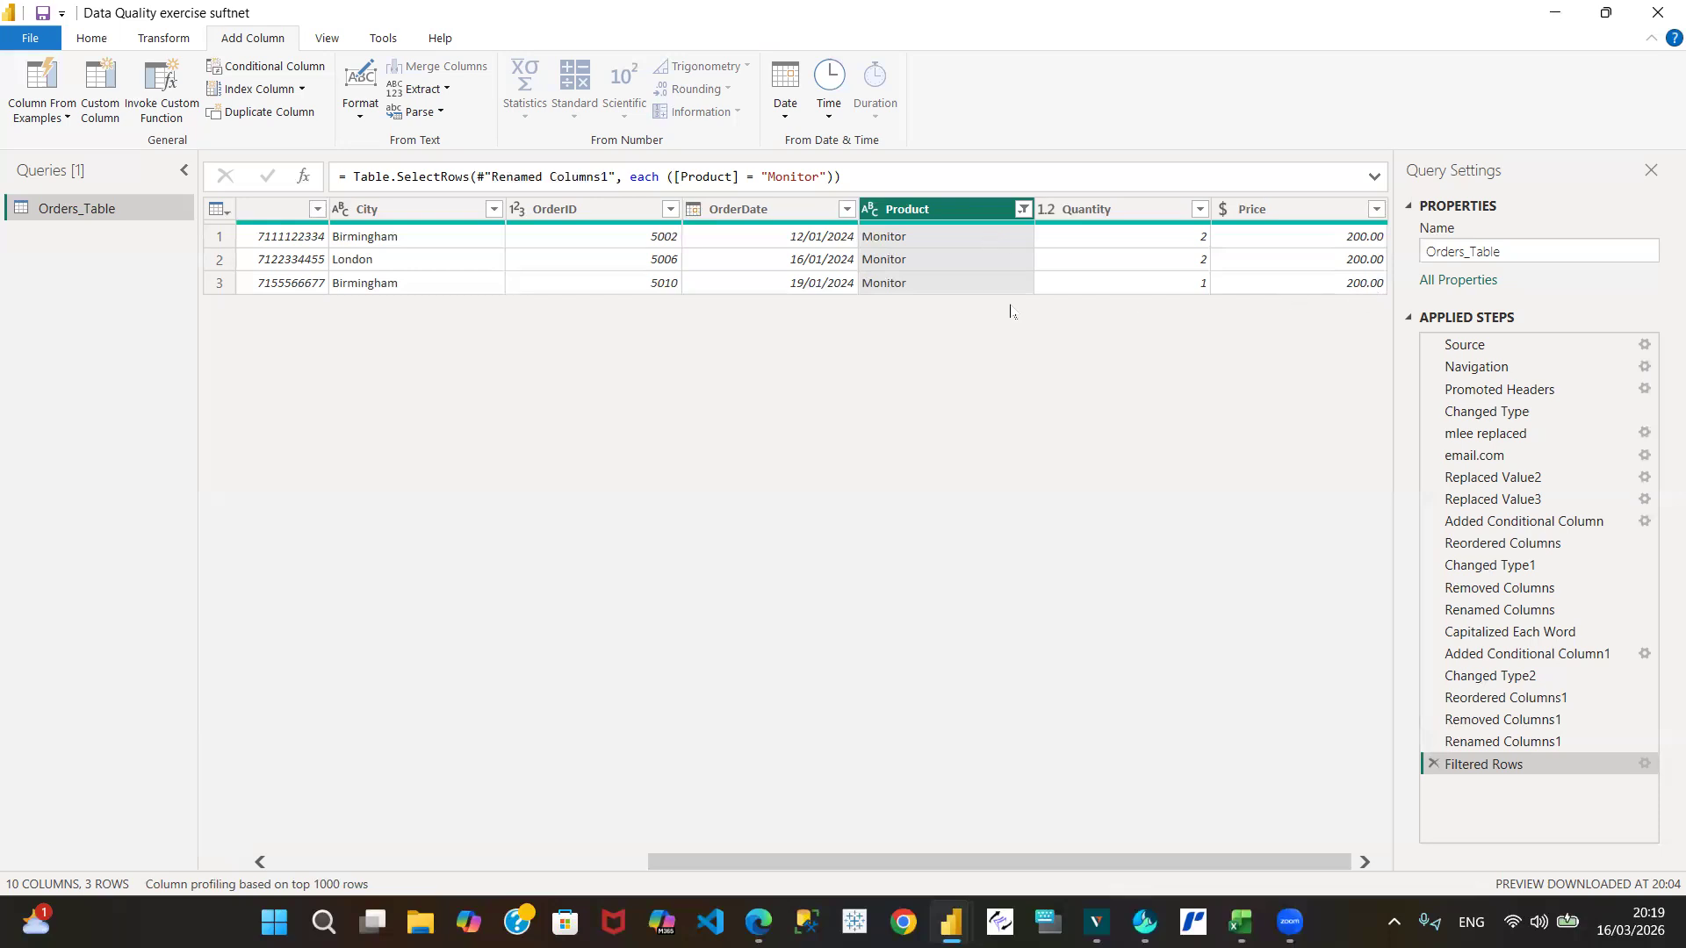
Change the Product filter to Mouse rows only to compare the mouse prices.
left_click(1024, 209)
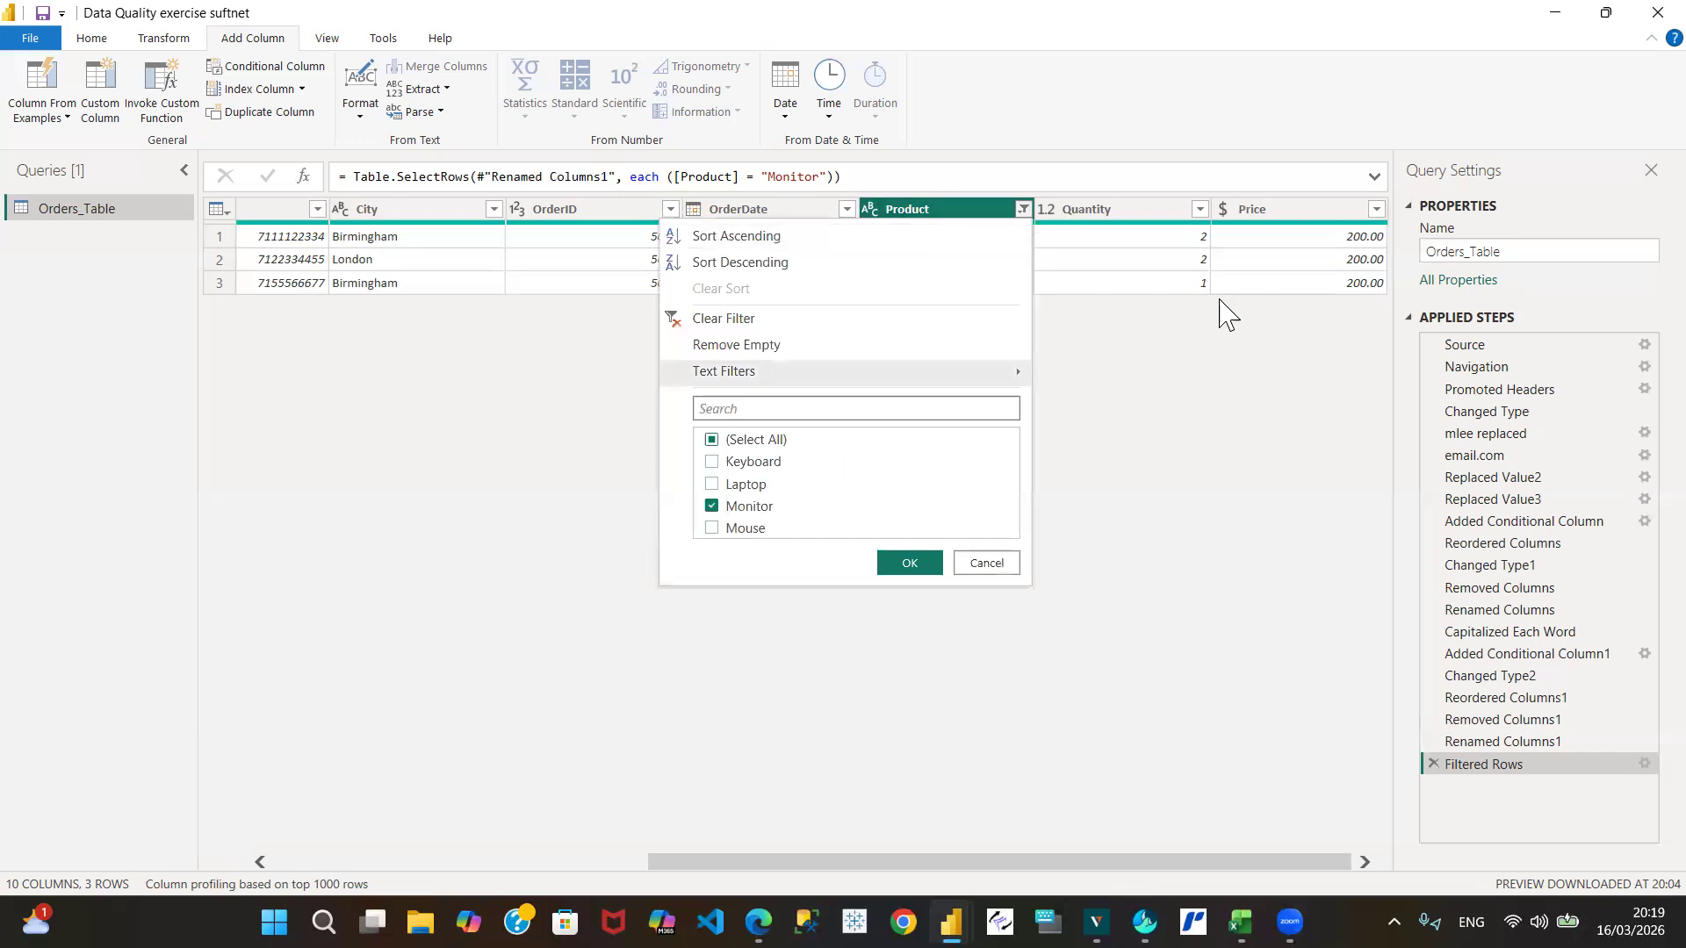
mouse_move(1280, 228)
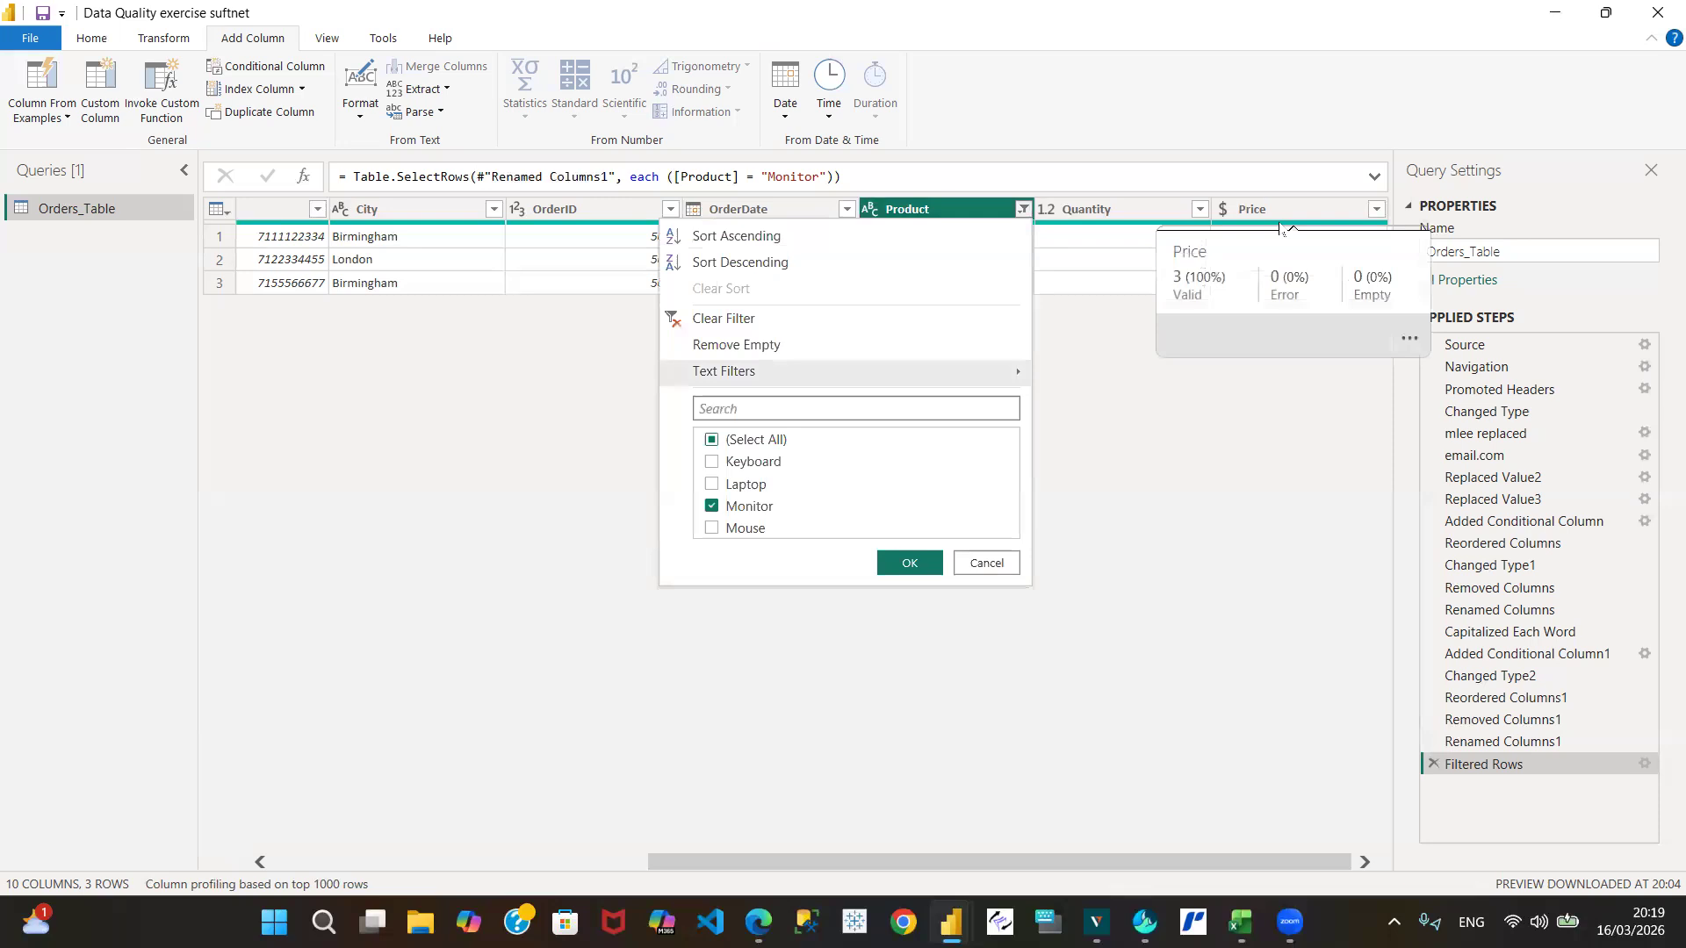
left_click(712, 509)
left_click(712, 529)
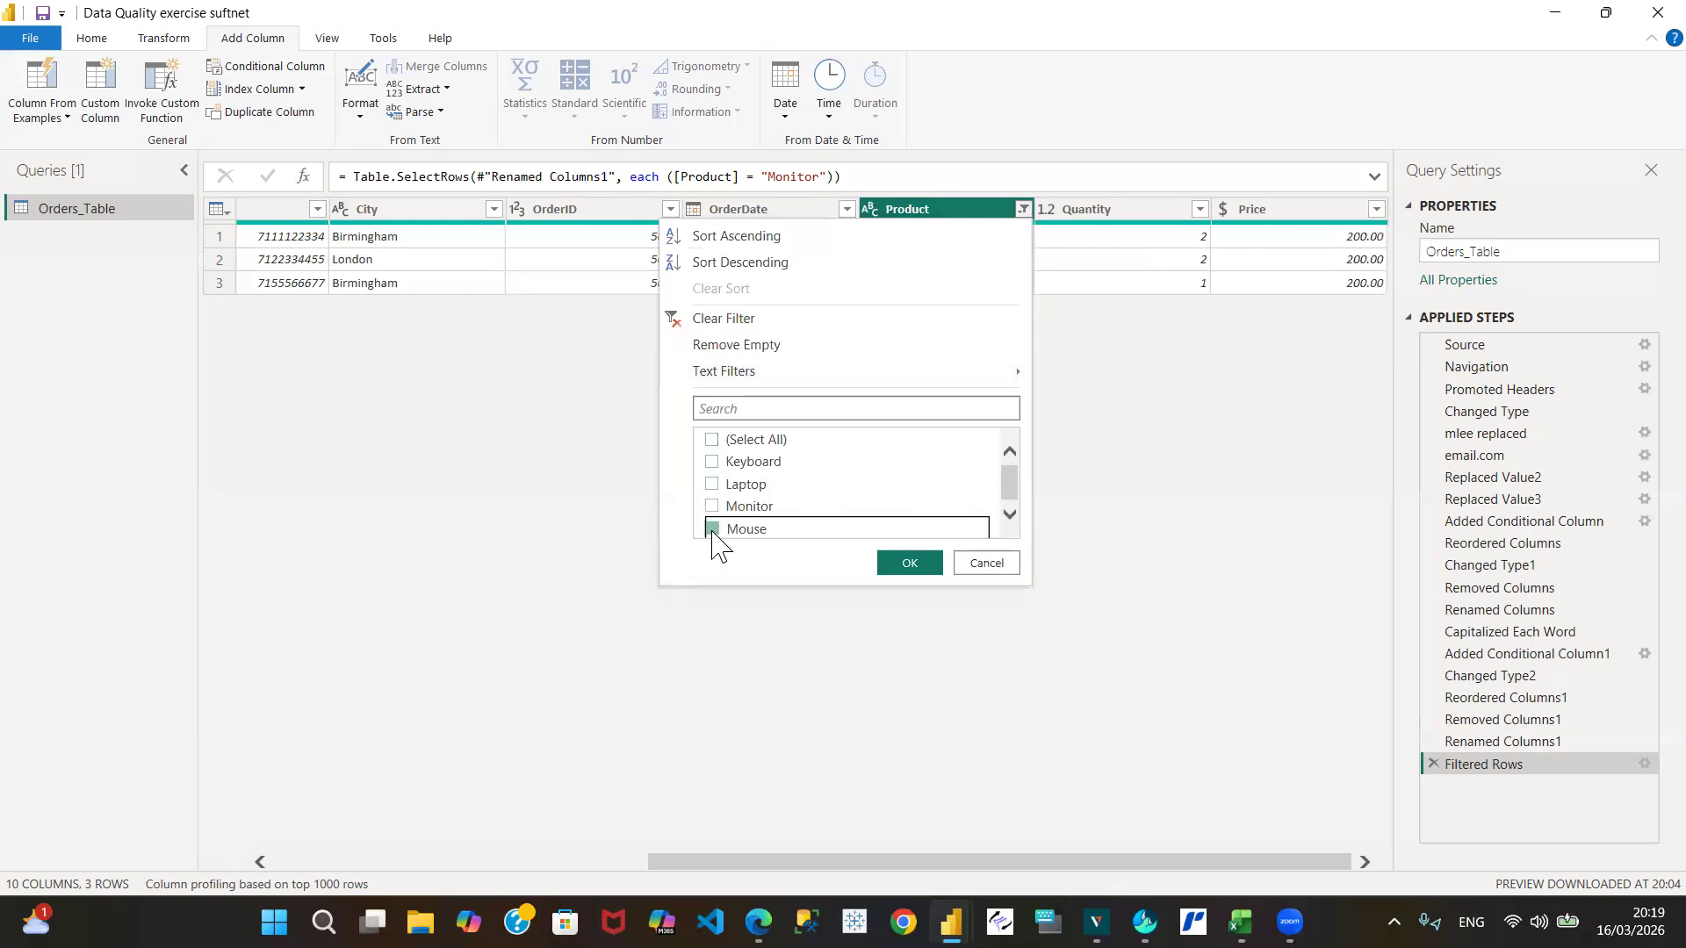
left_click(910, 563)
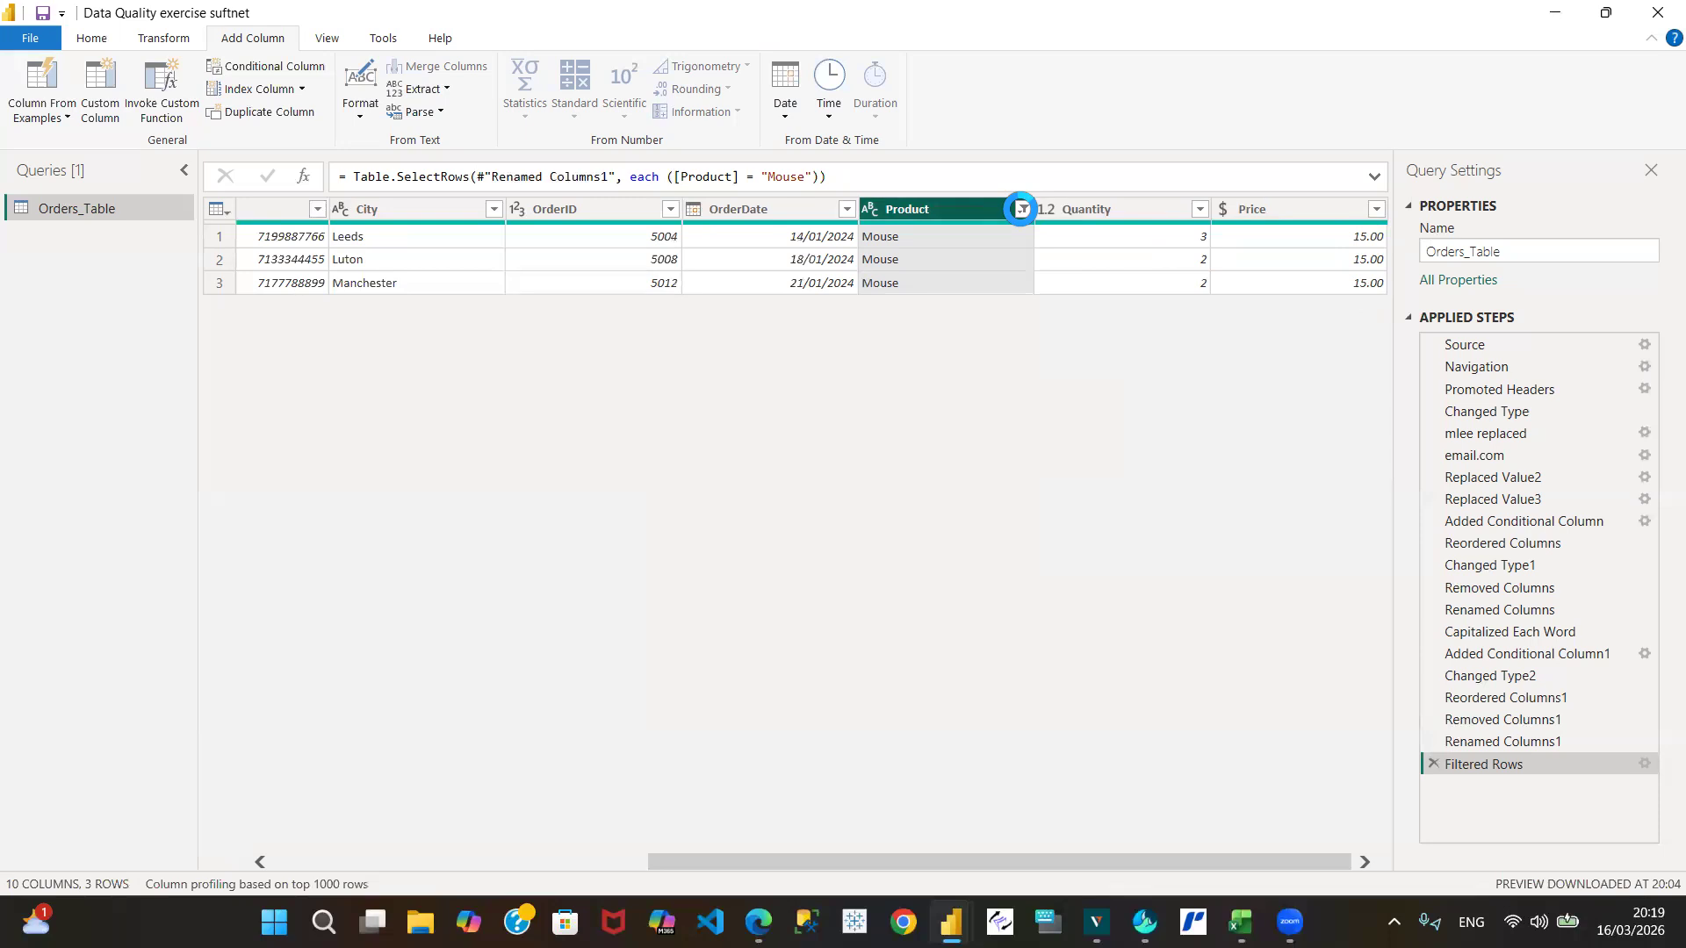
Delete the Filtered Rows step from the query so that all products are included again.
left_click(1021, 208)
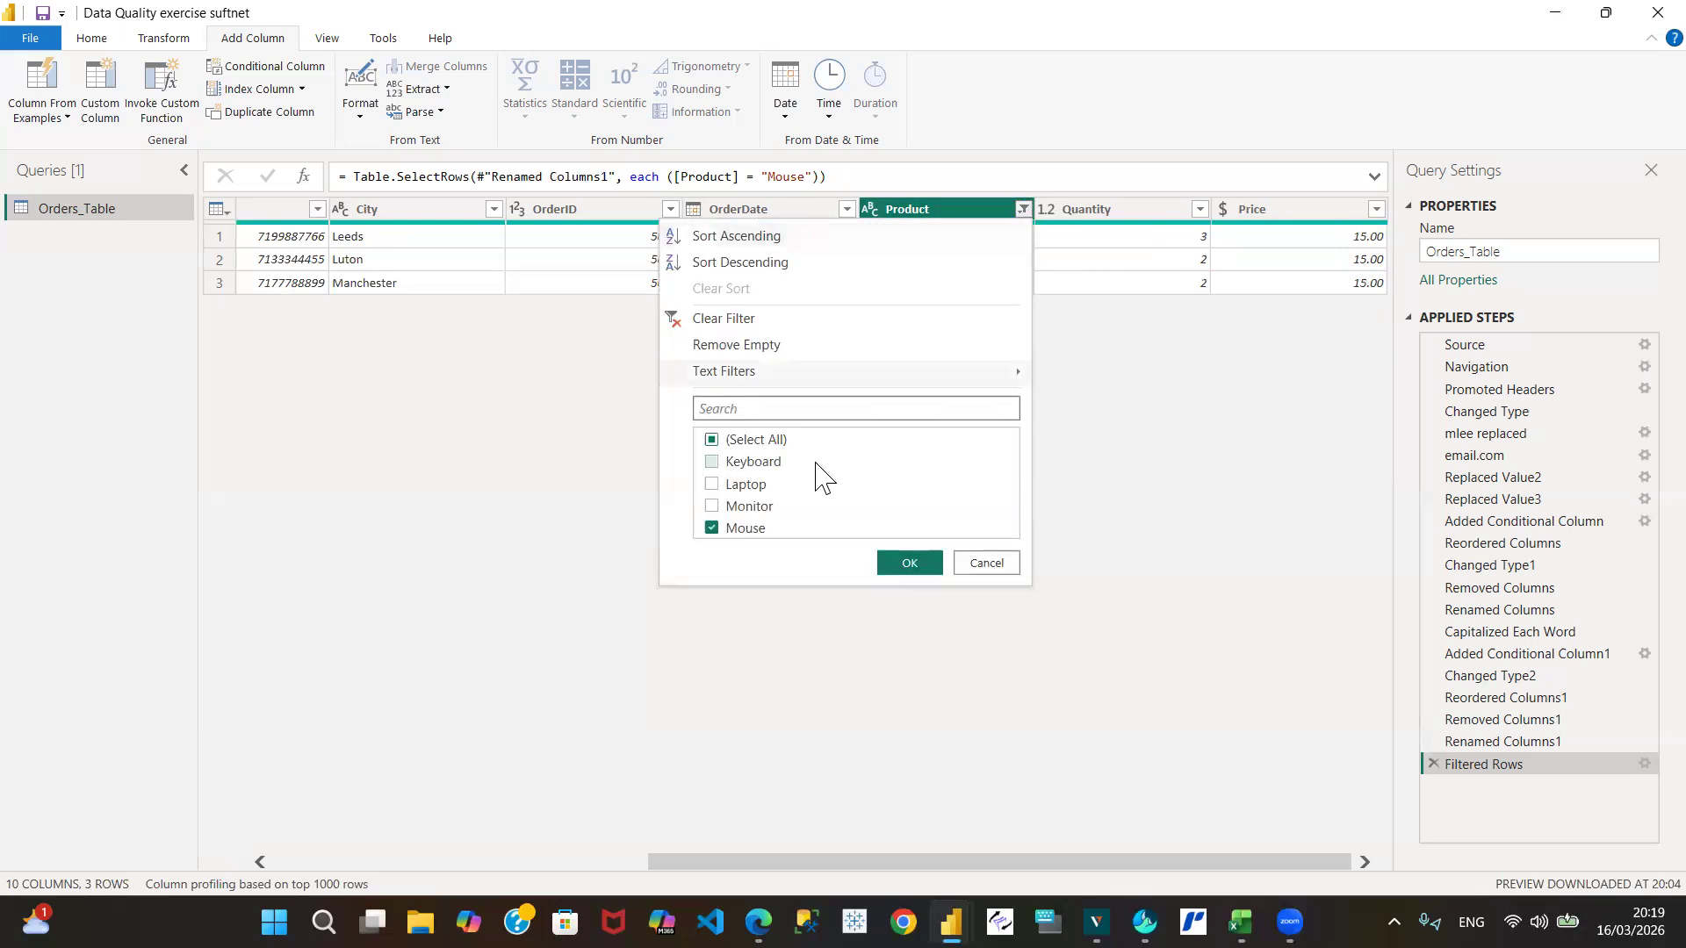
left_click(714, 445)
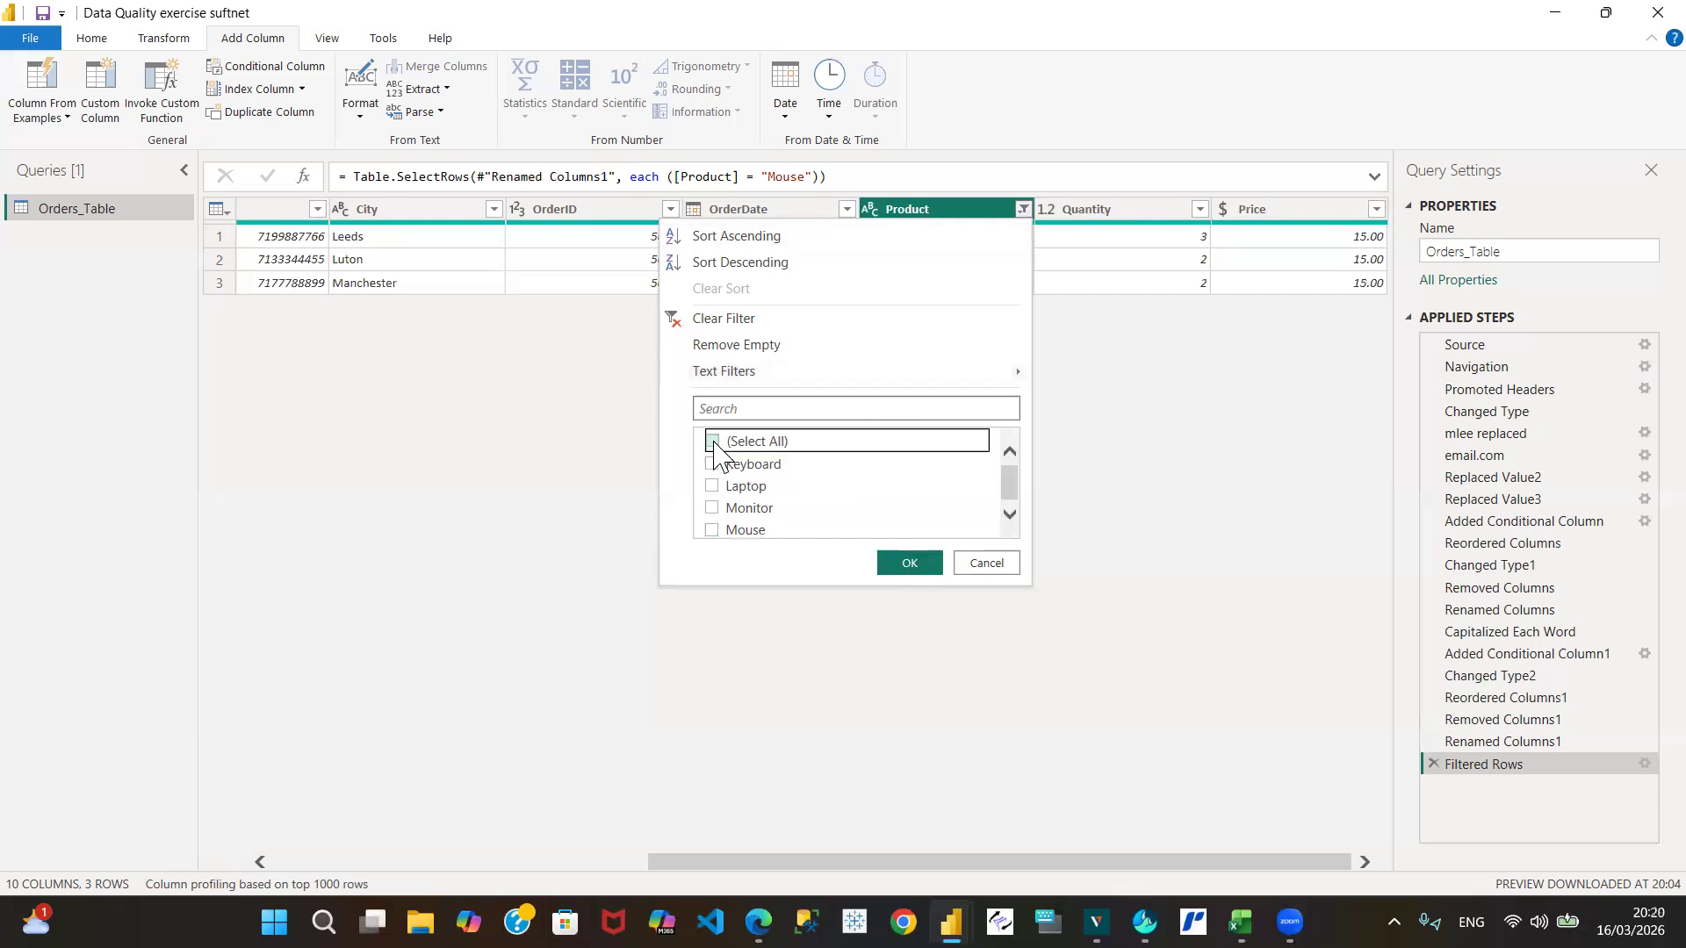
left_click(1000, 566)
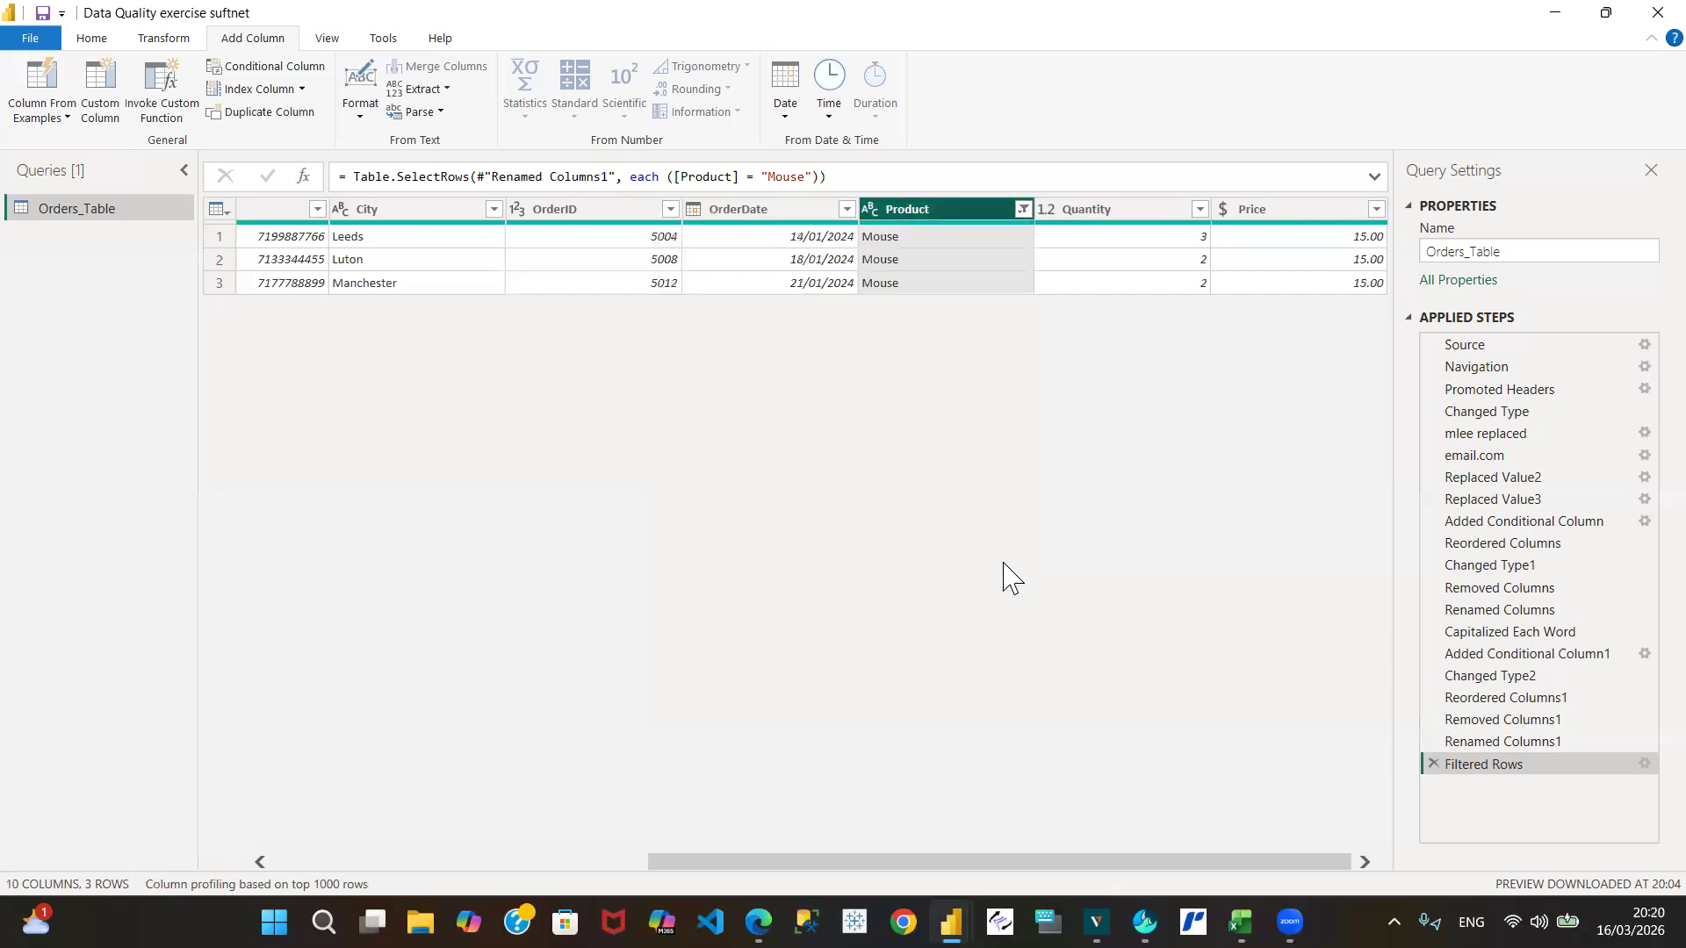
left_click(1433, 763)
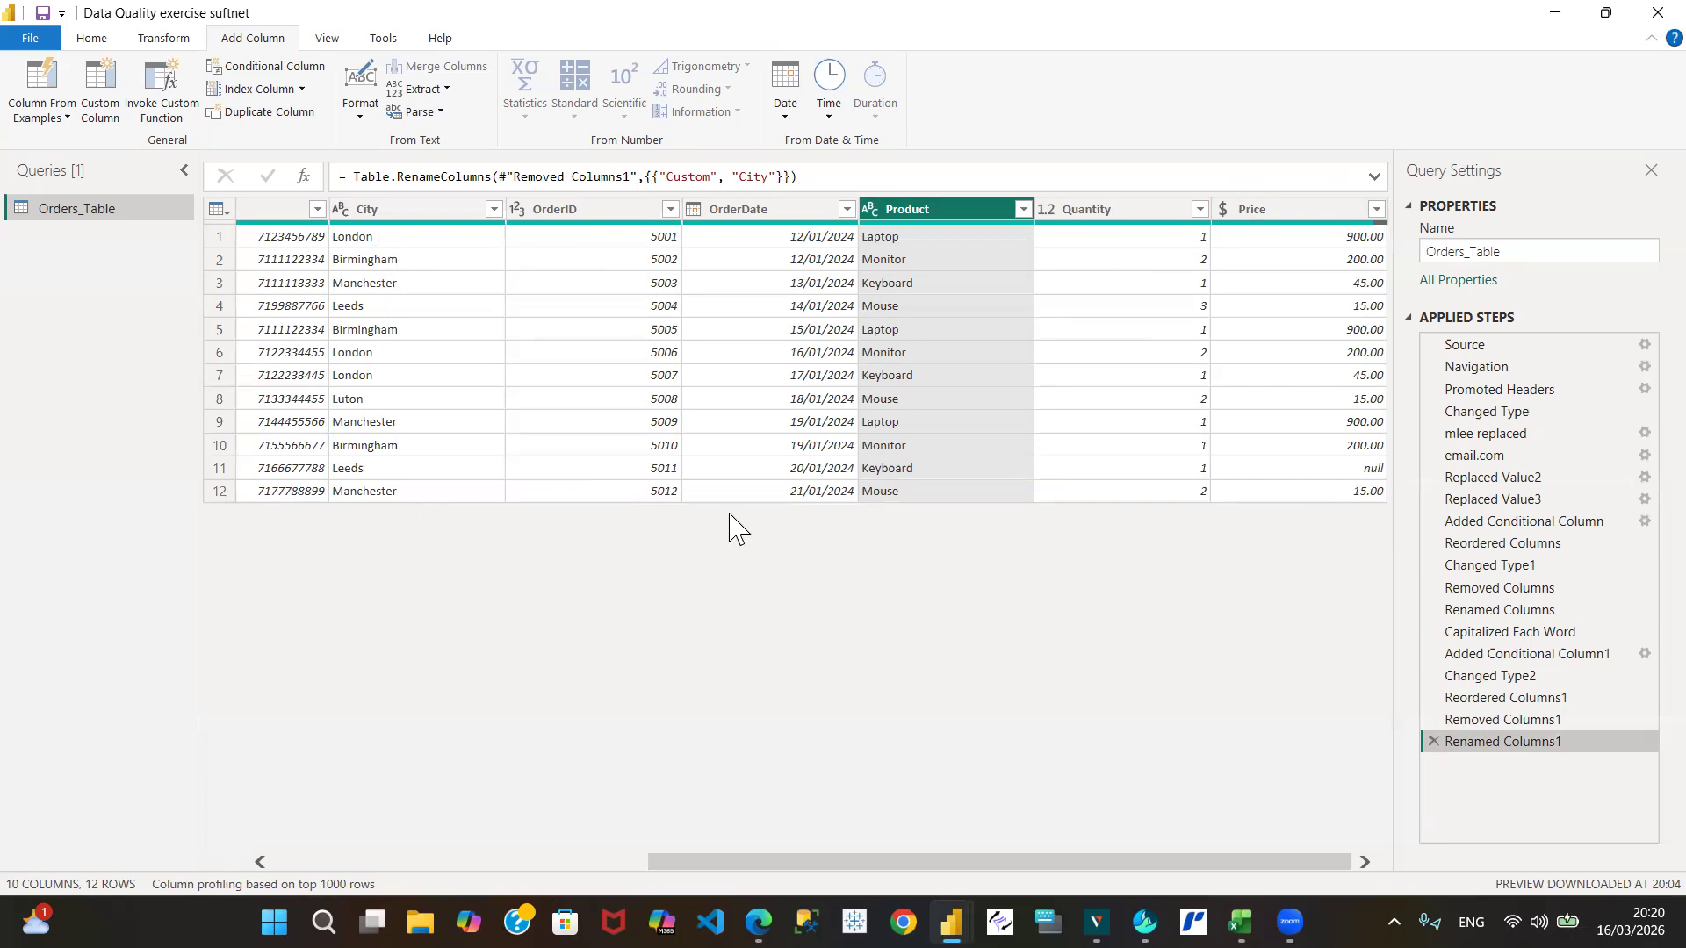
left_click(1330, 470)
right_click(1330, 482)
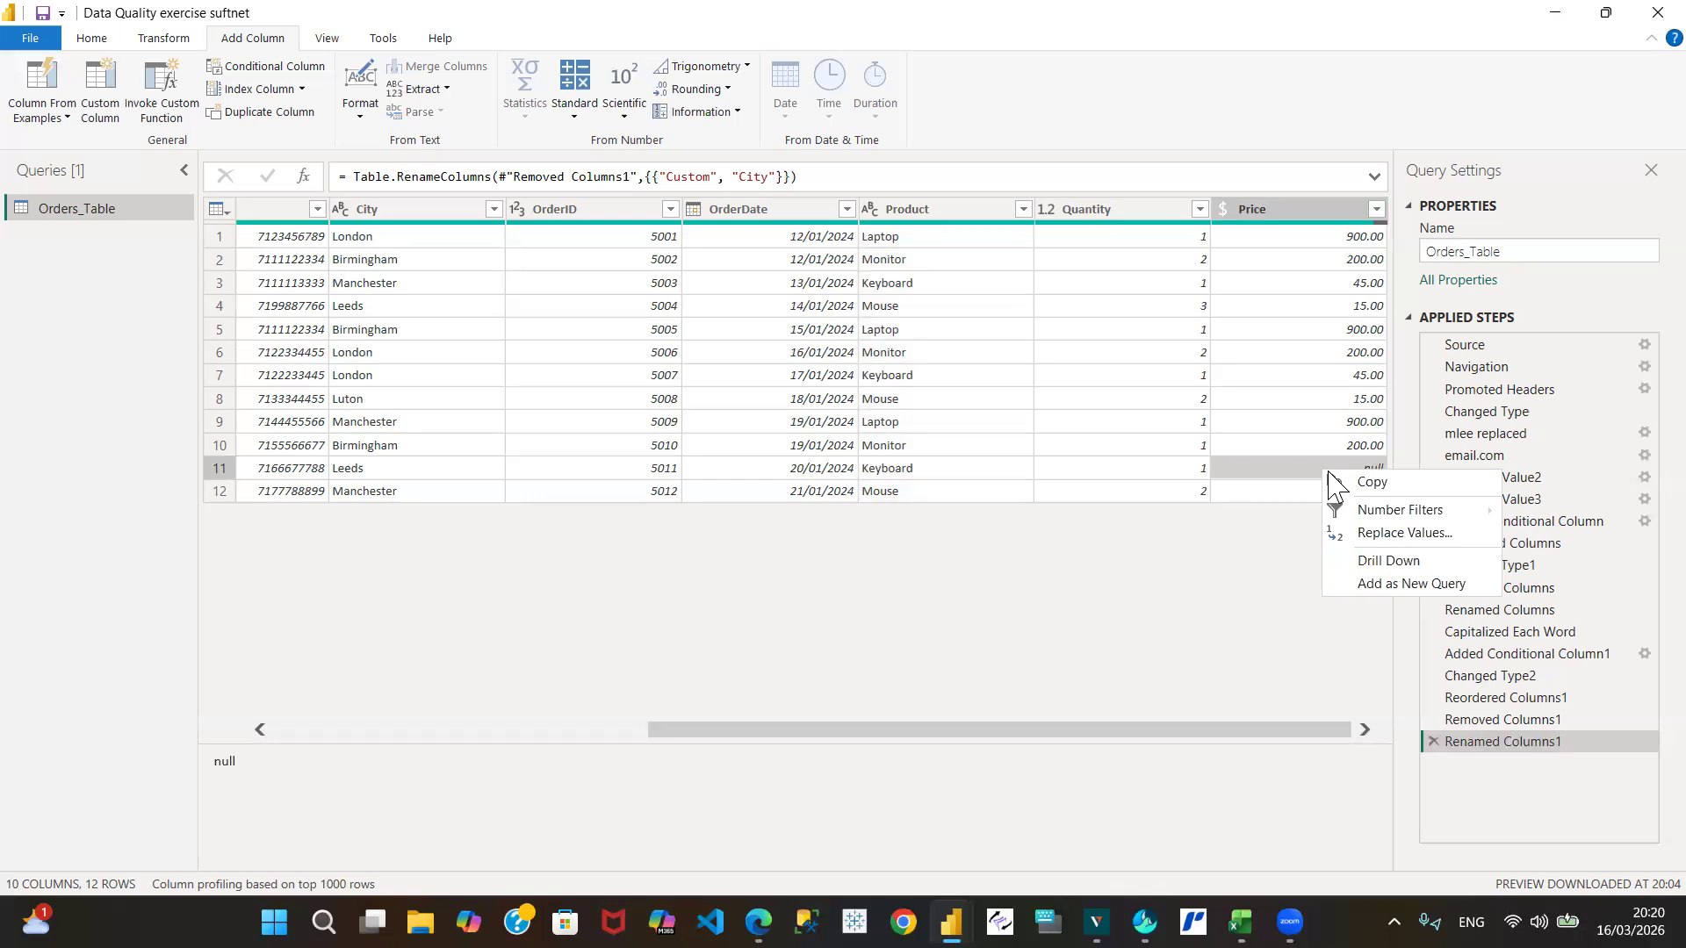
left_click(1251, 566)
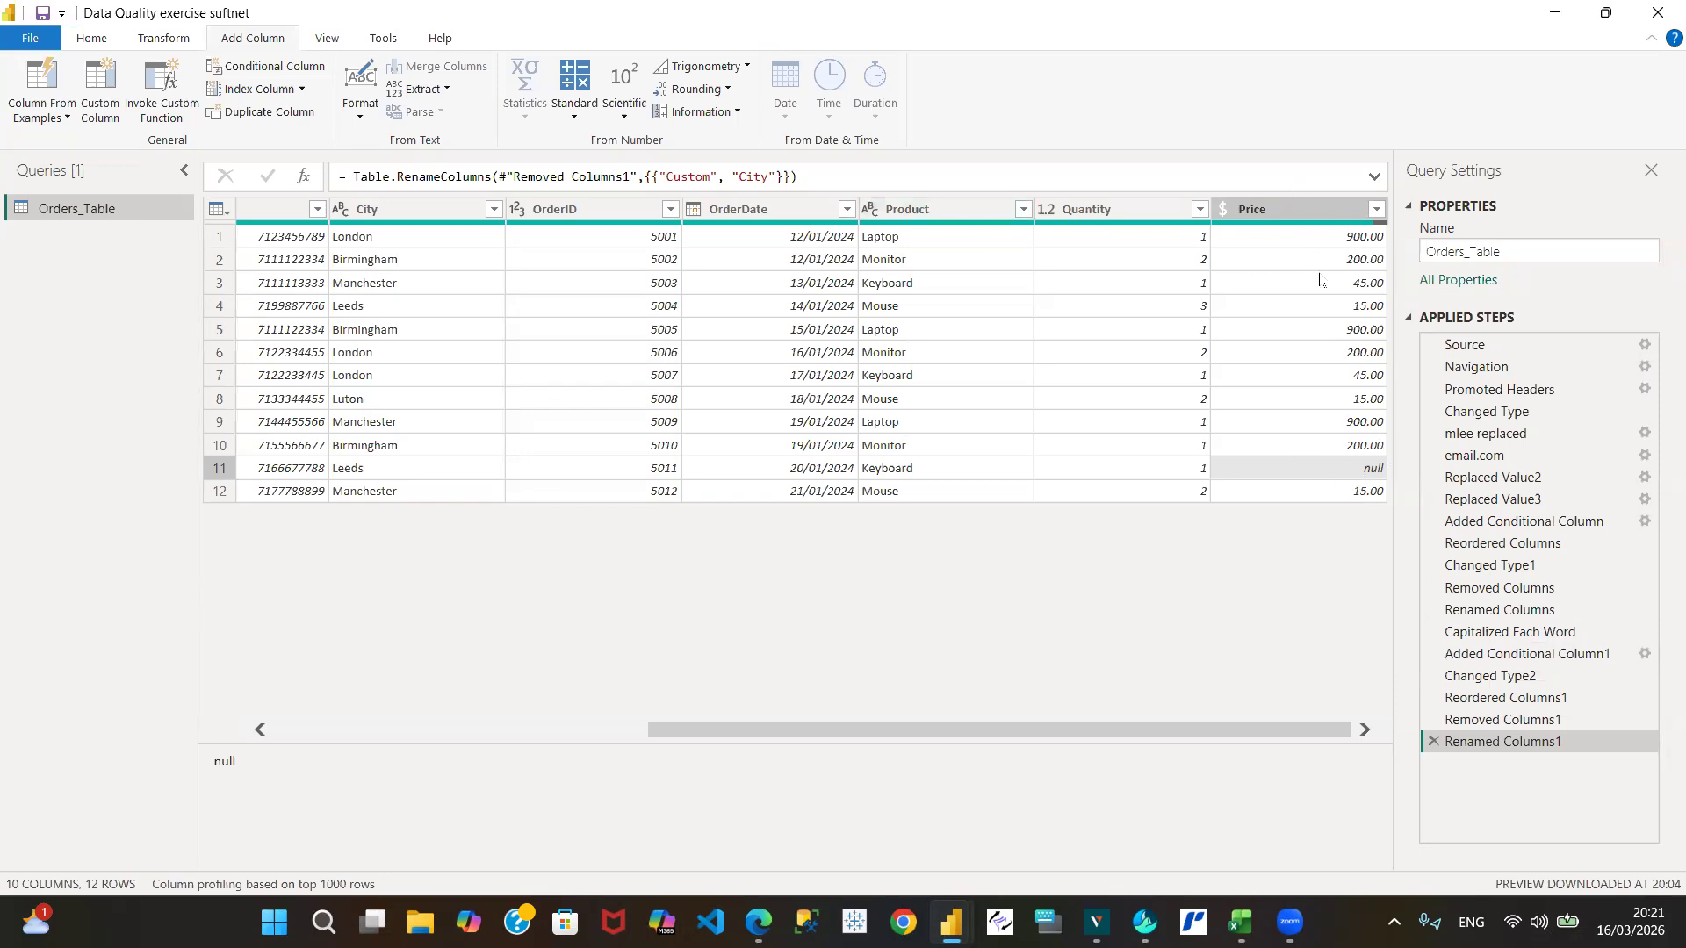
Start a new conditional column that outputs 45 when the Product column equals Keyboard.
left_click(273, 68)
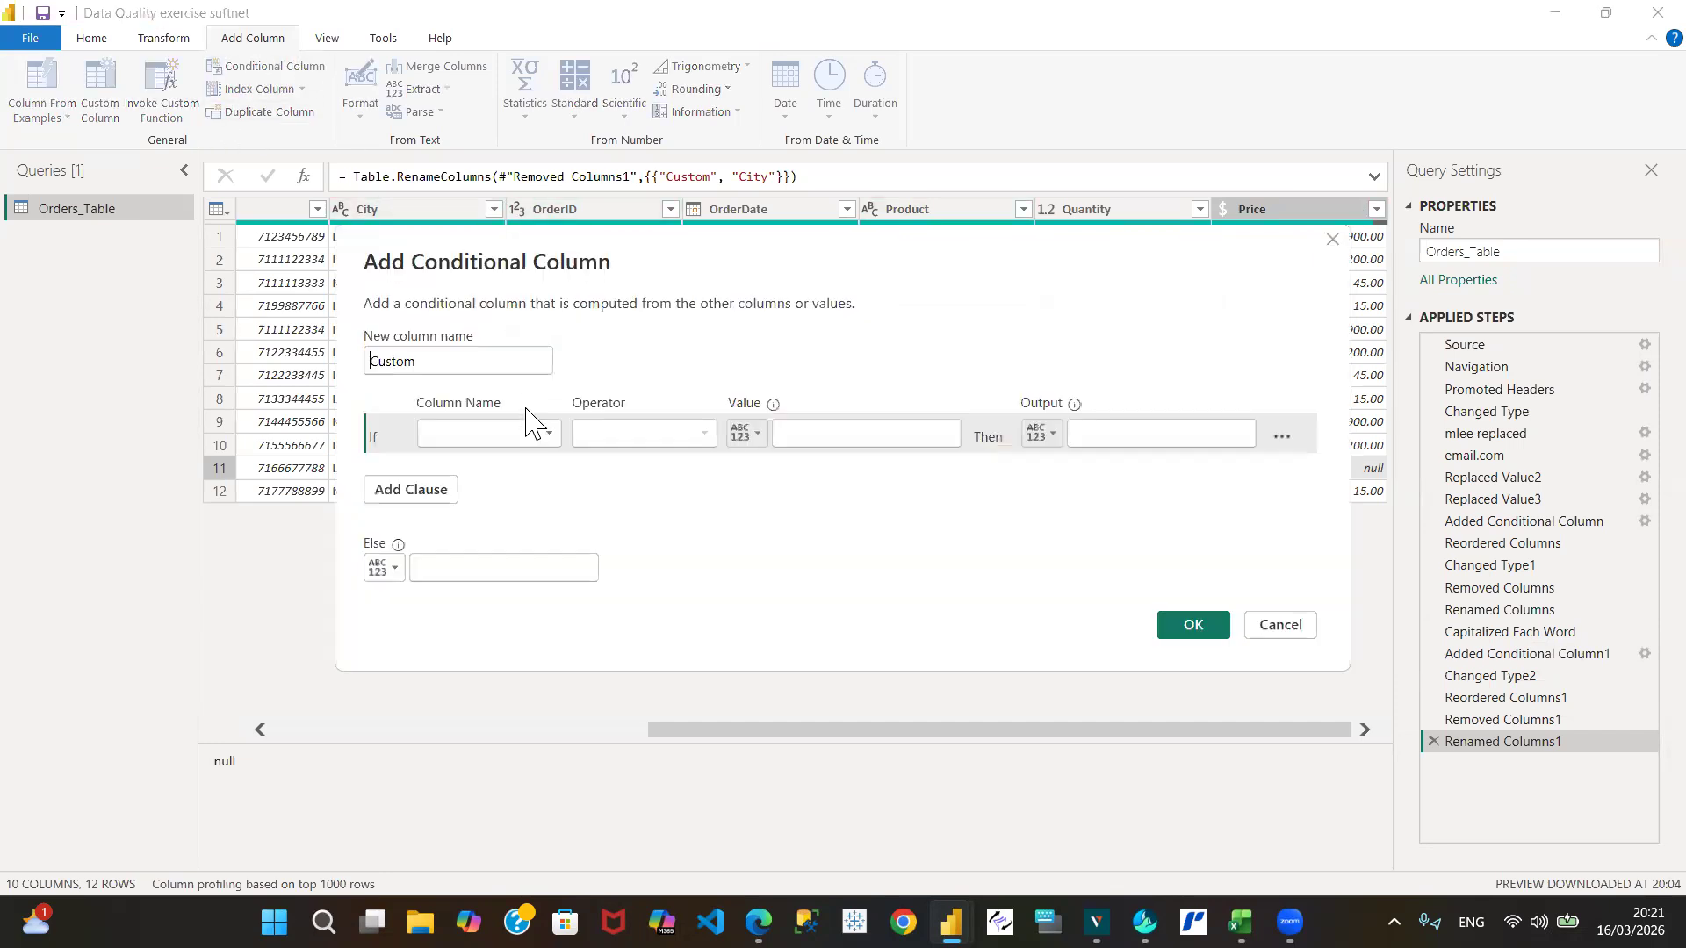
left_click(545, 448)
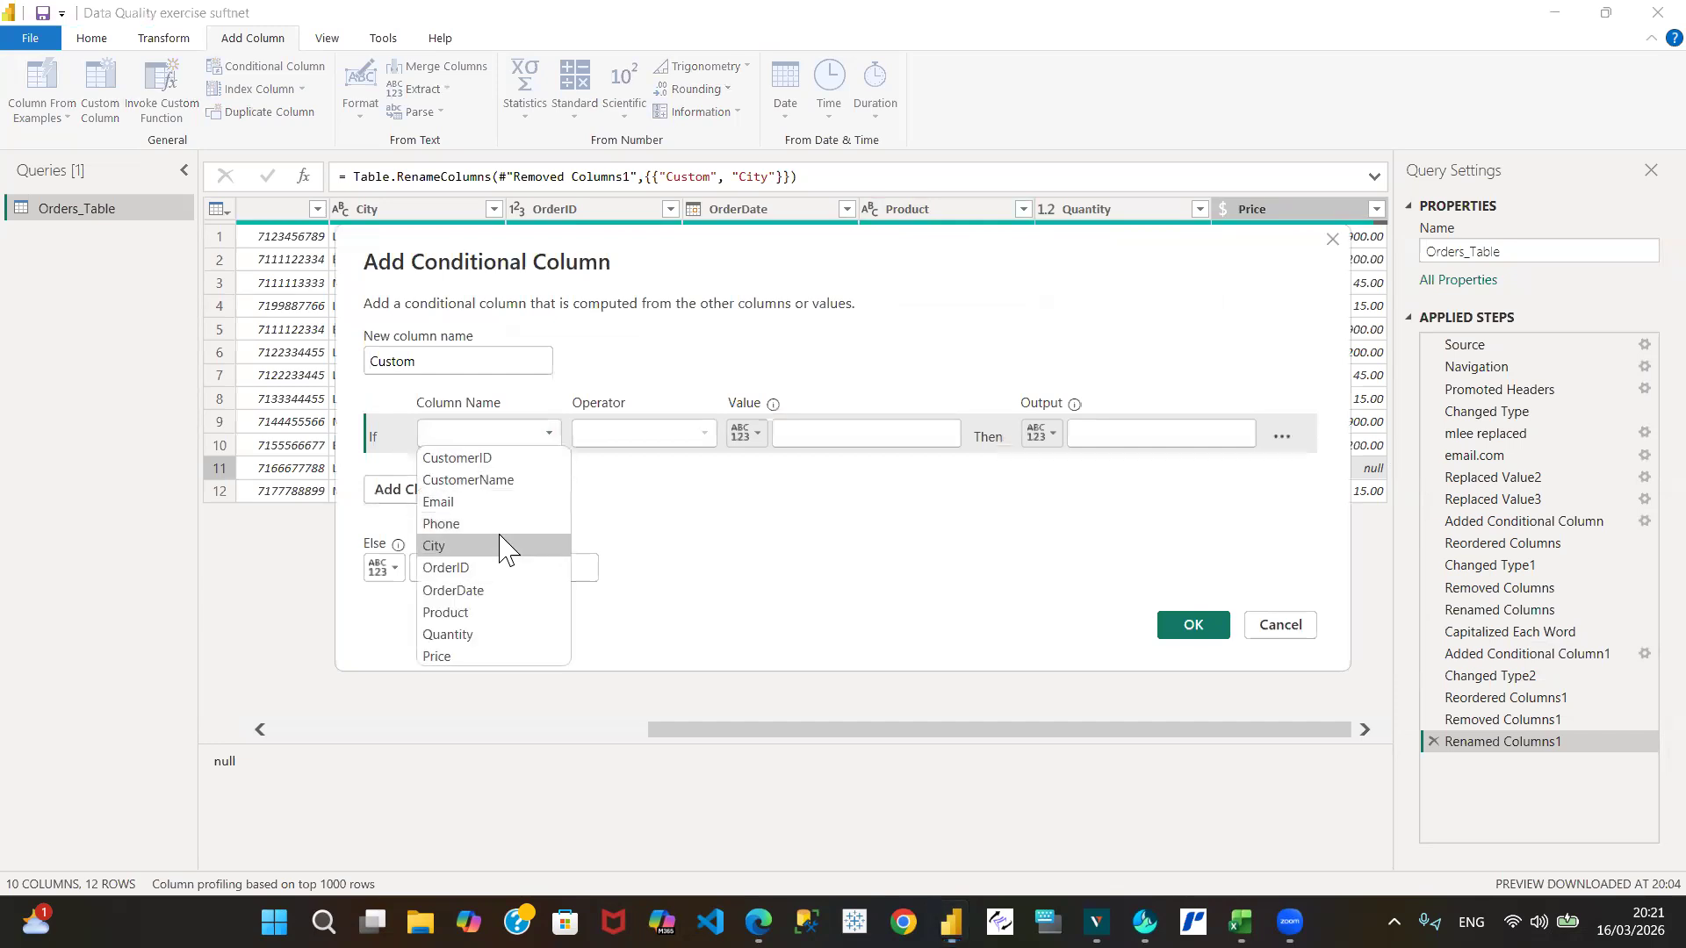
left_click(486, 613)
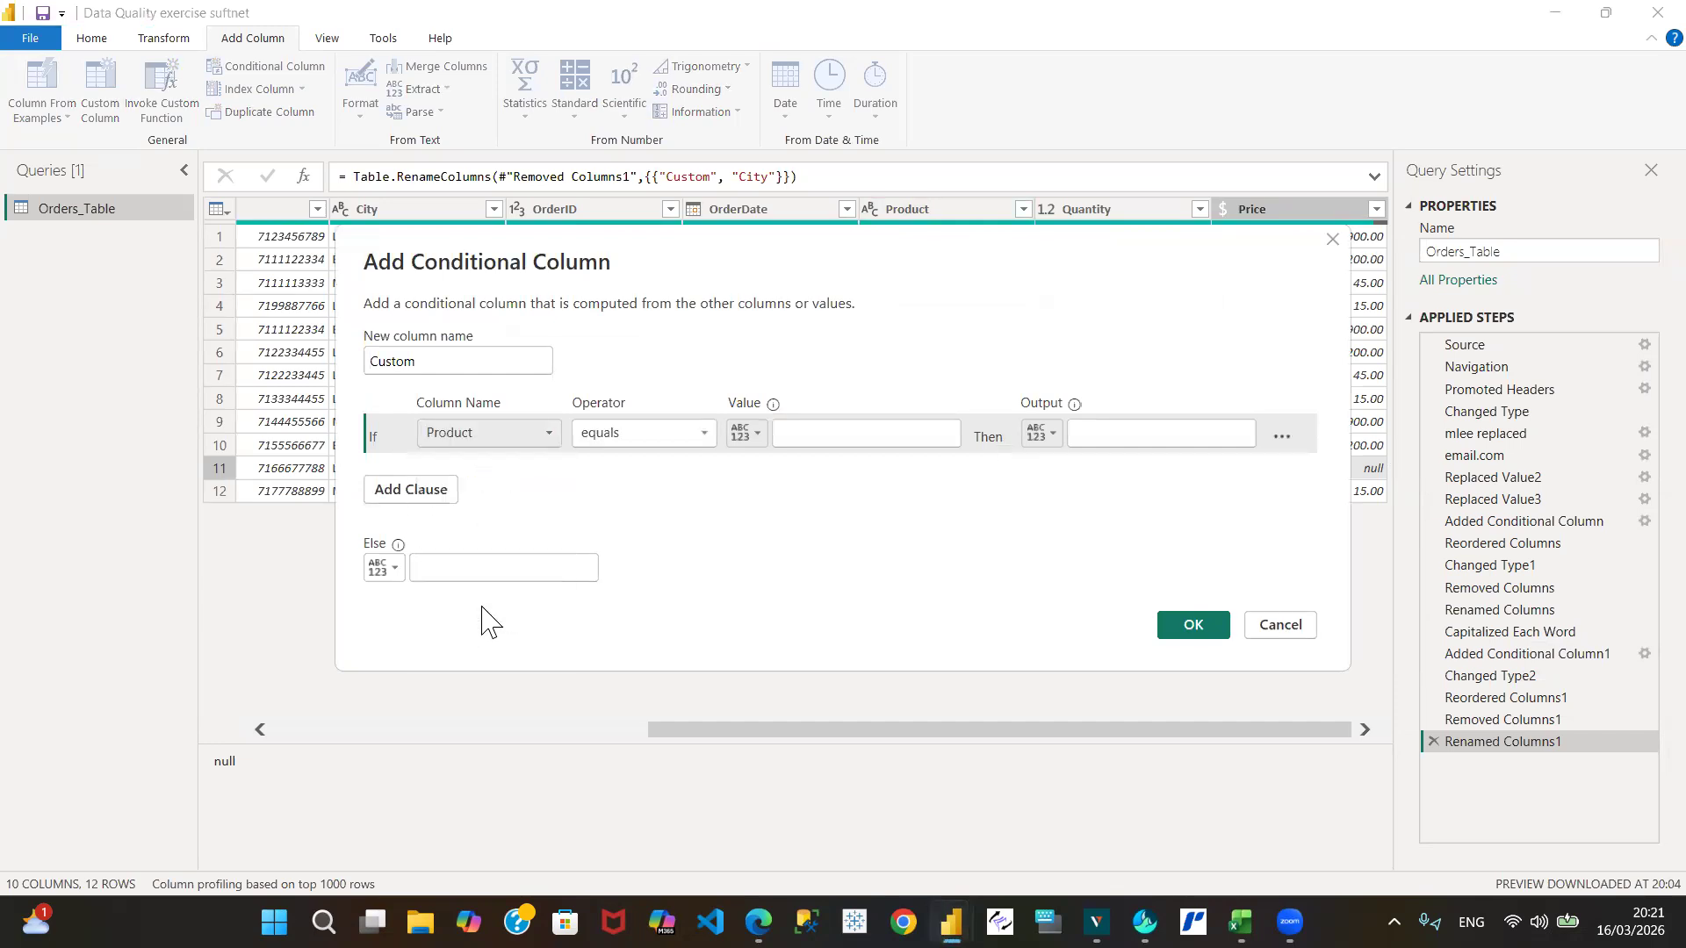
left_click(809, 433)
type("Keyb")
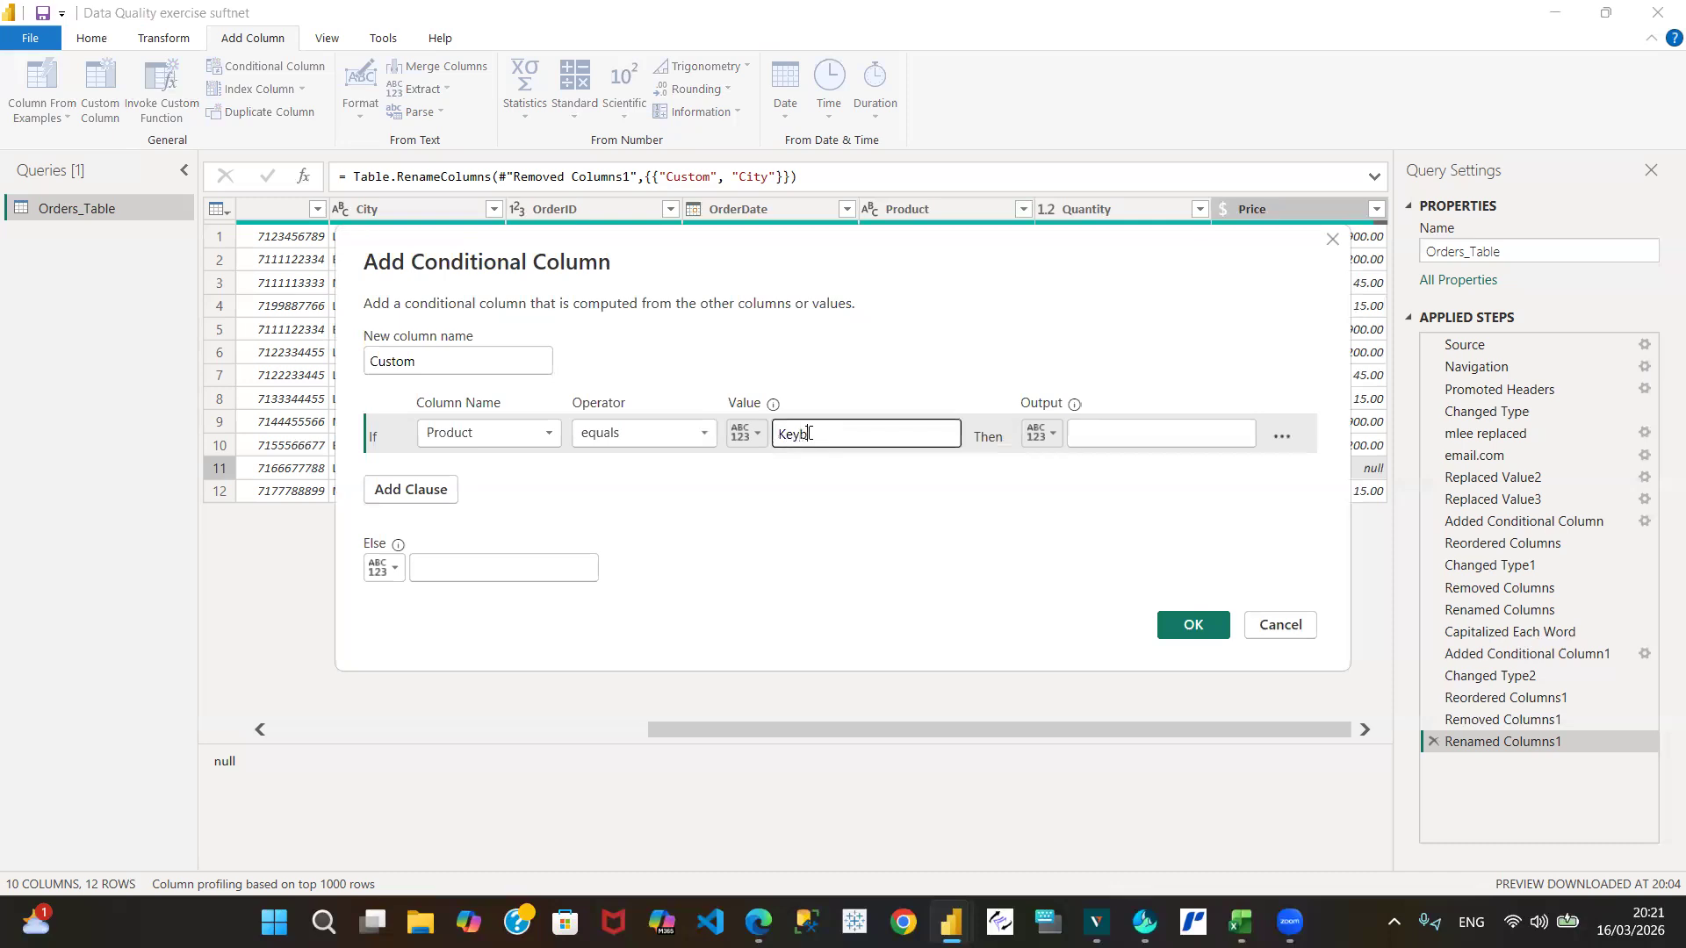
type("oard")
left_click_drag(937, 263, 938, 376)
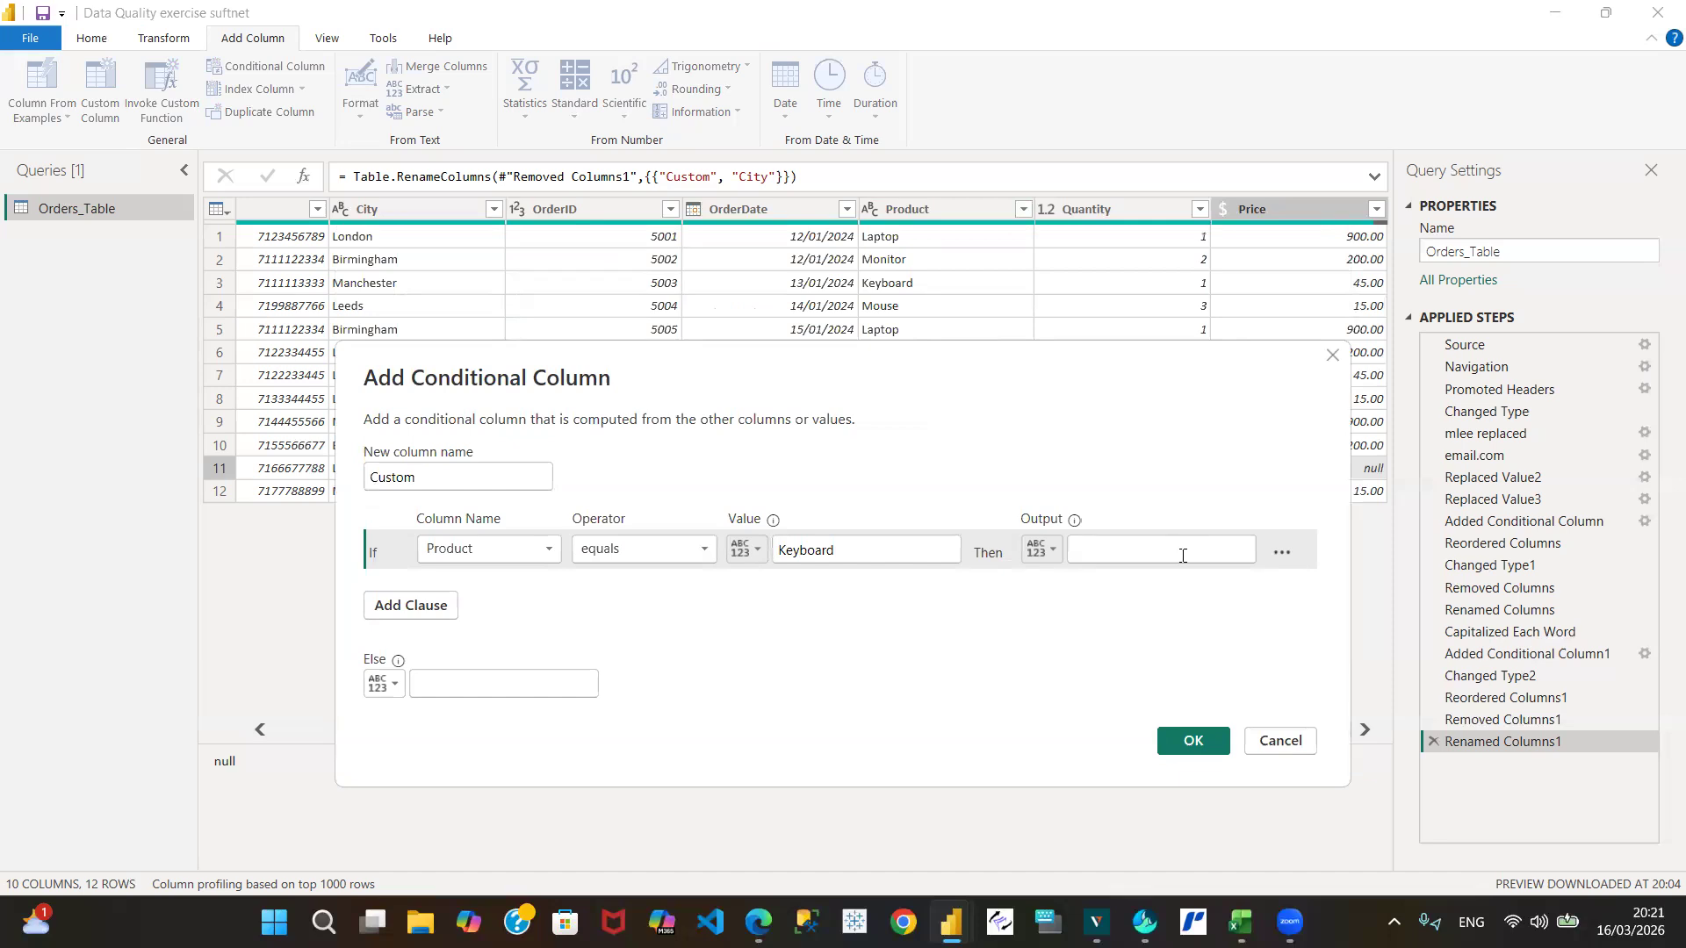
left_click(1152, 559)
type("45")
Set the conditional column's Else output to the existing Price column and create the column.
left_click(394, 688)
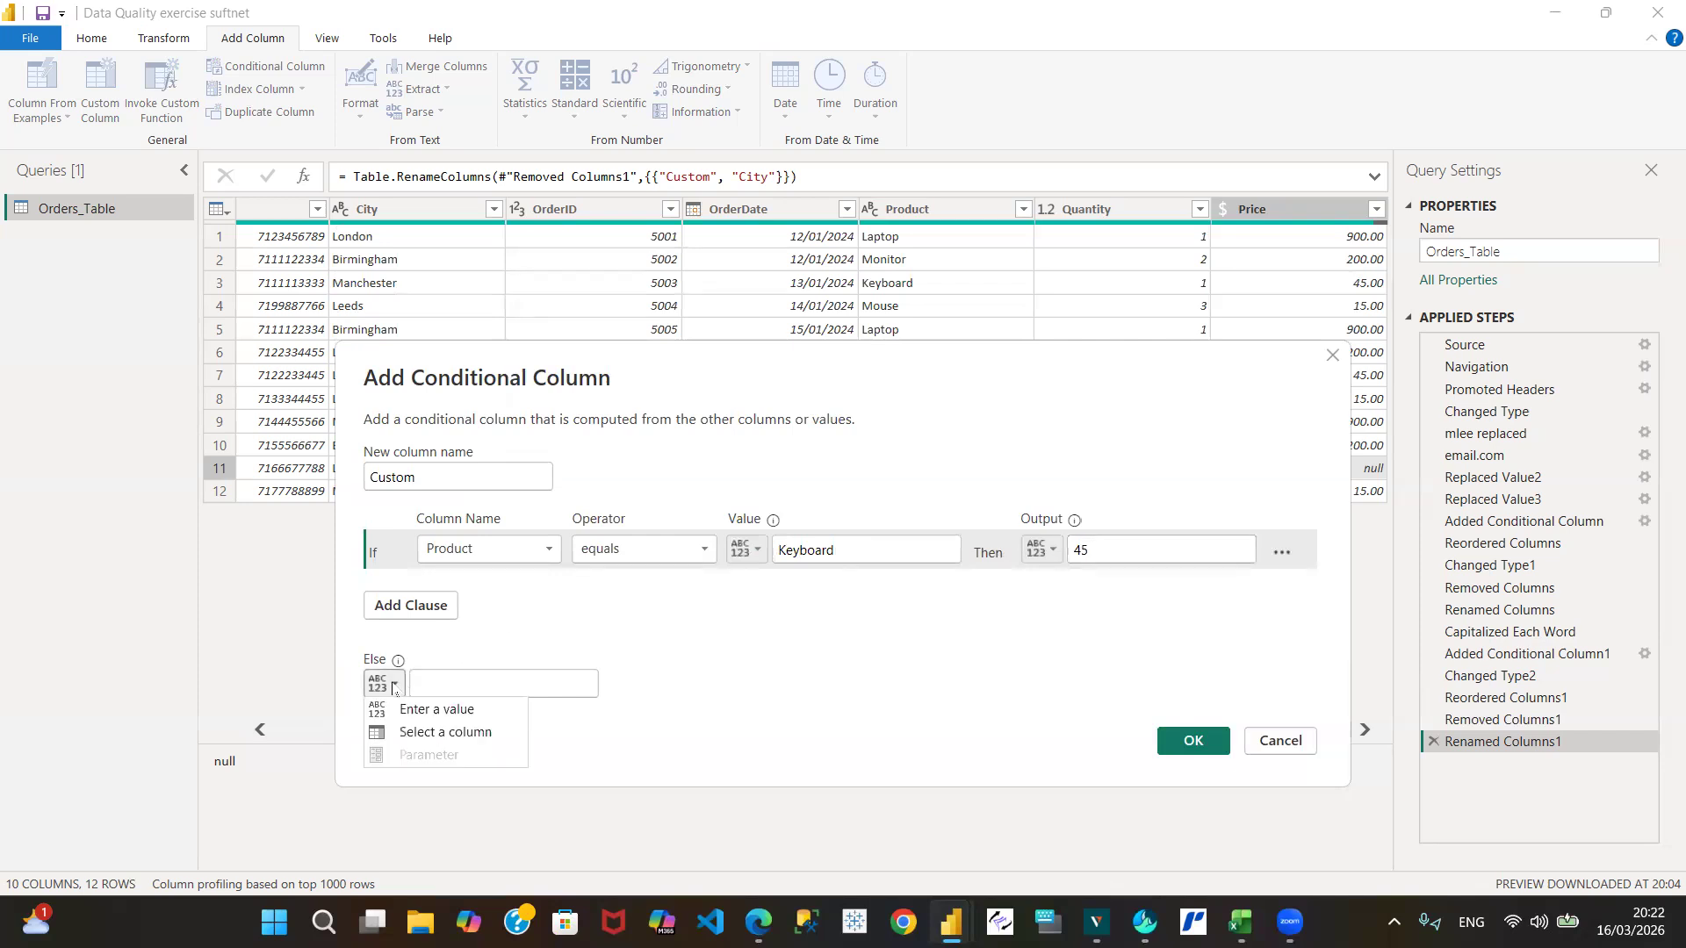
left_click(439, 740)
left_click(580, 694)
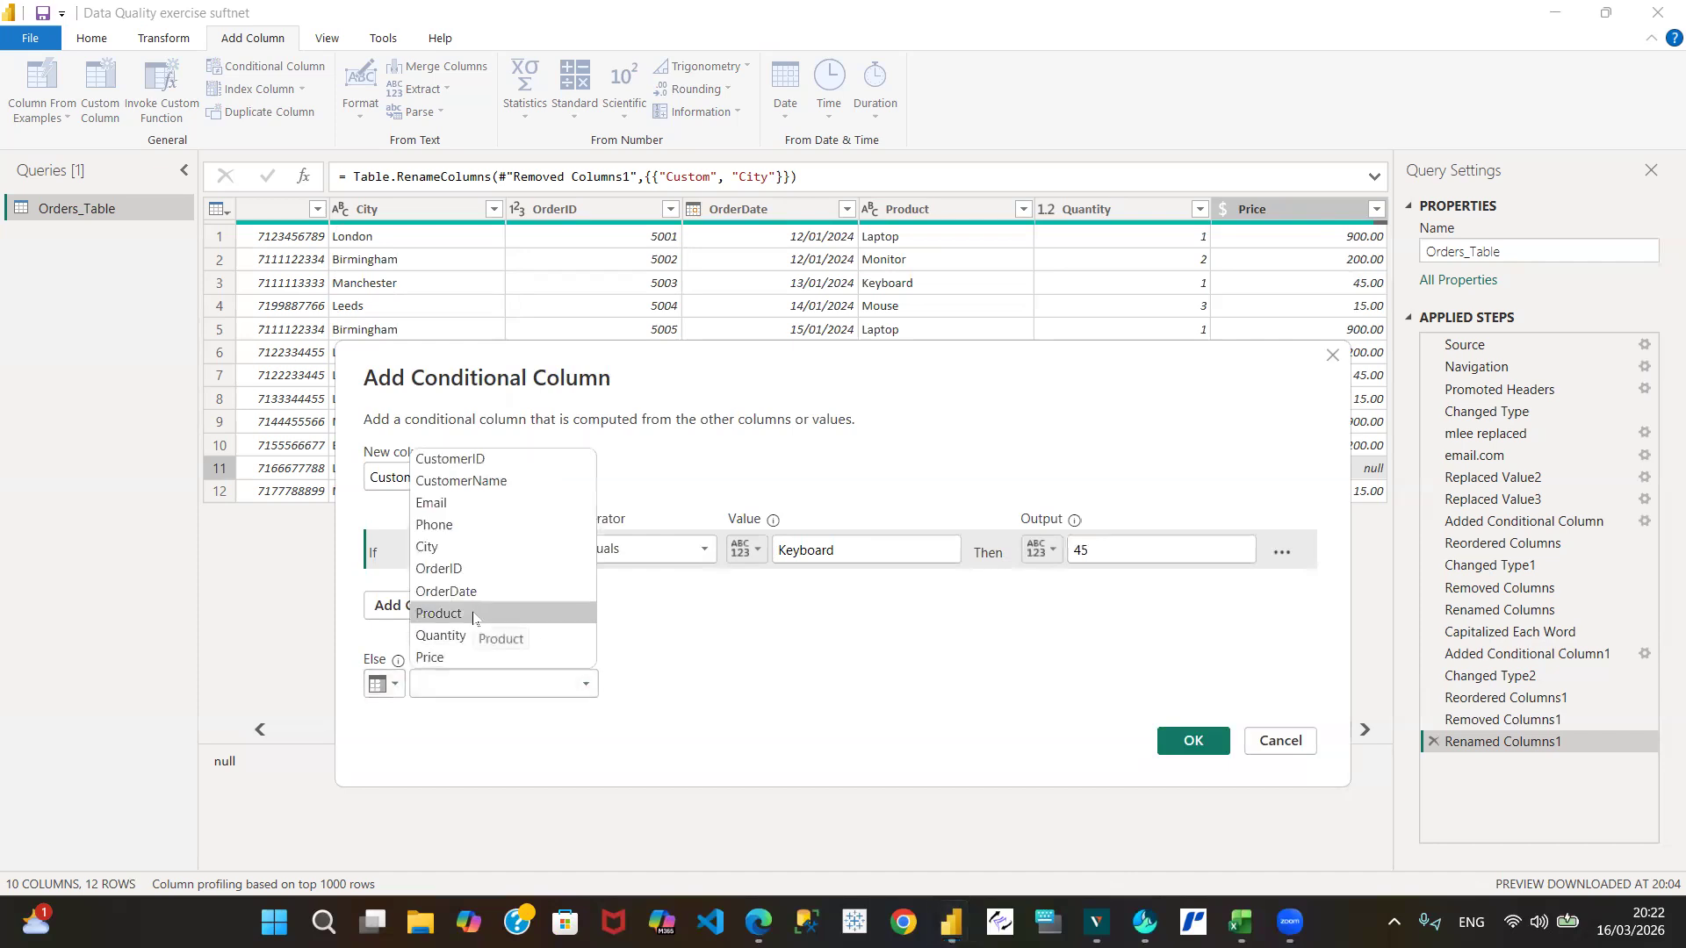
left_click(482, 658)
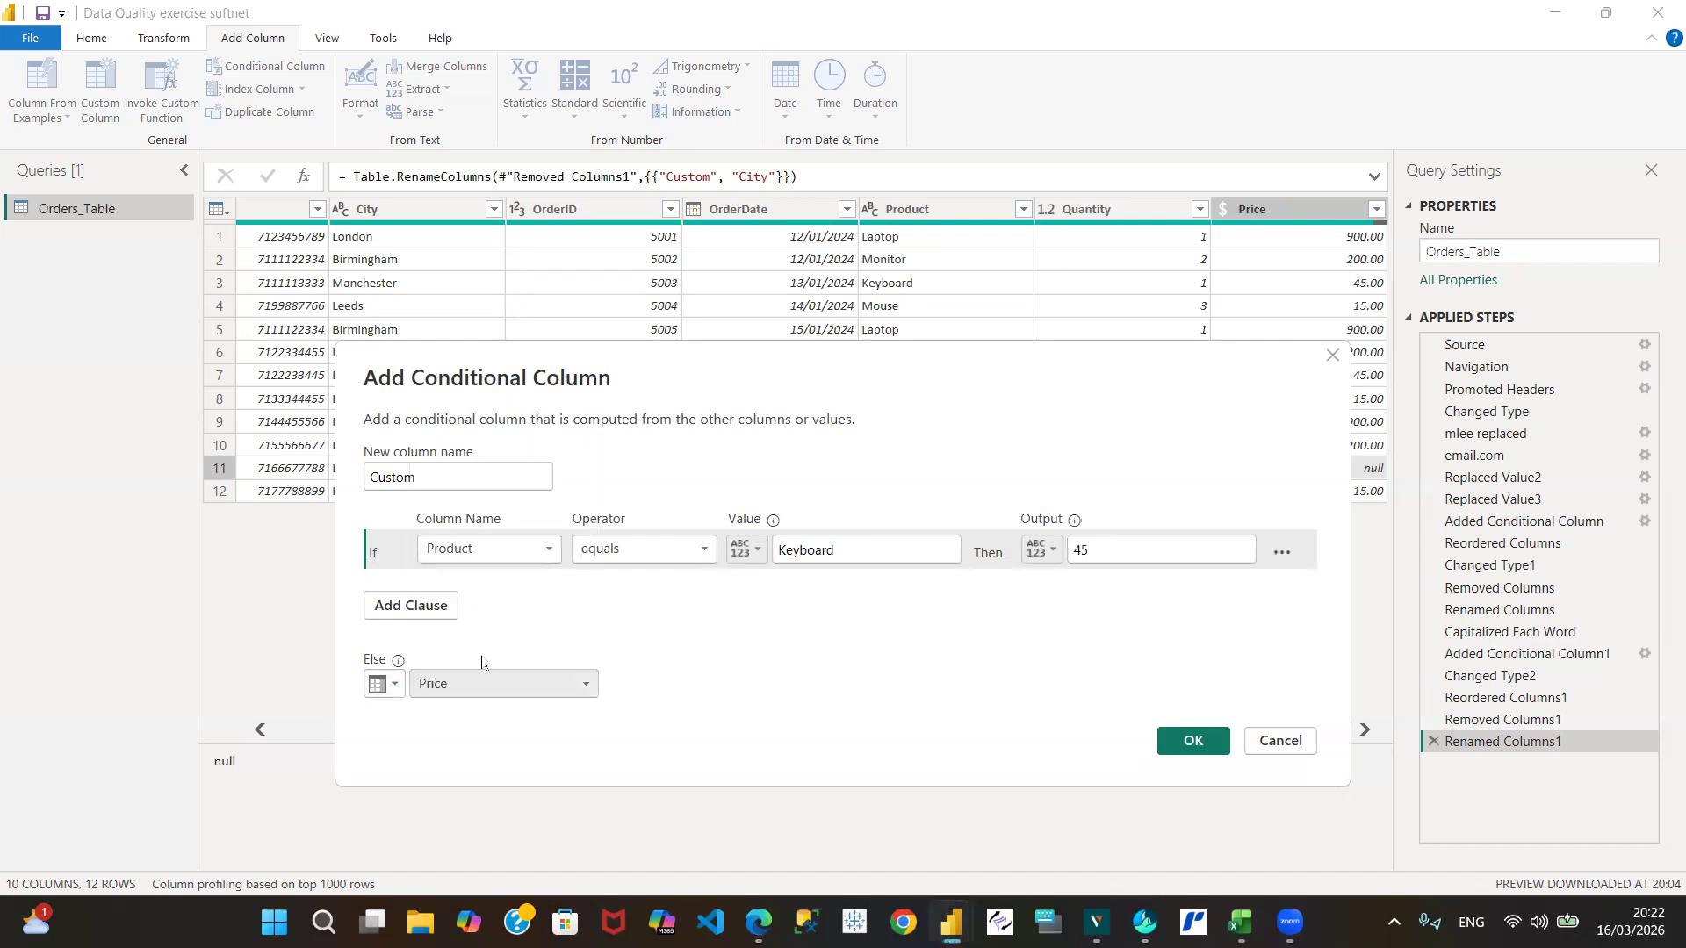
left_click(1212, 738)
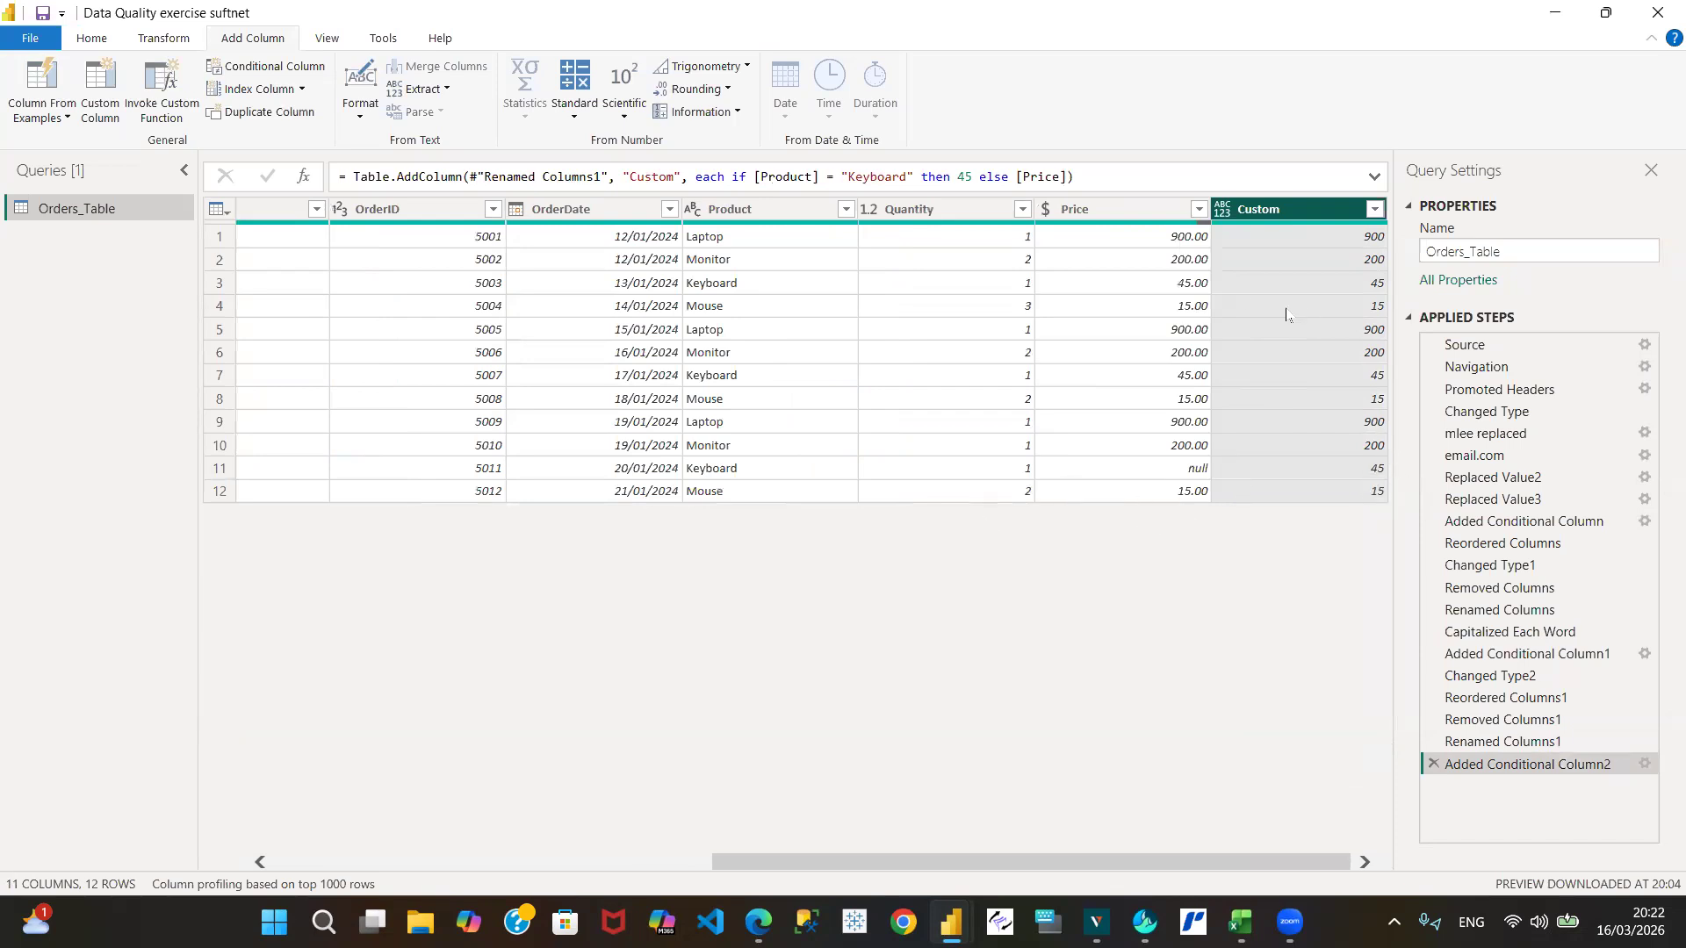
Remove the old Price column that contains the null value.
left_click(1126, 218)
double_click(1125, 215)
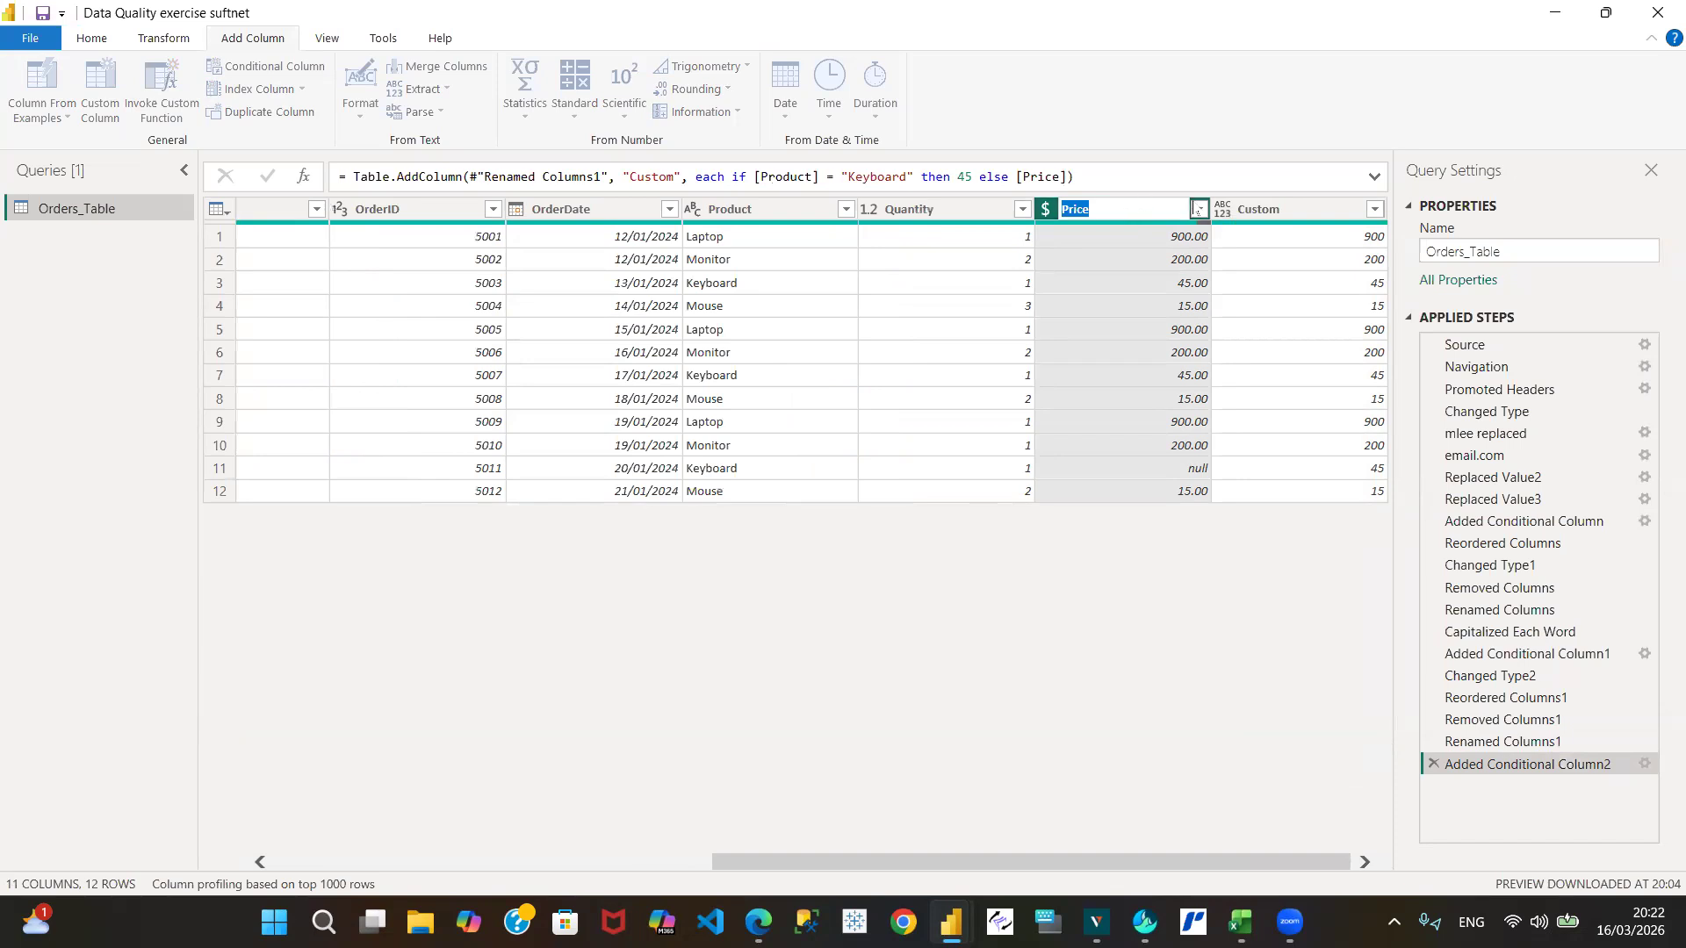
left_click(1265, 209)
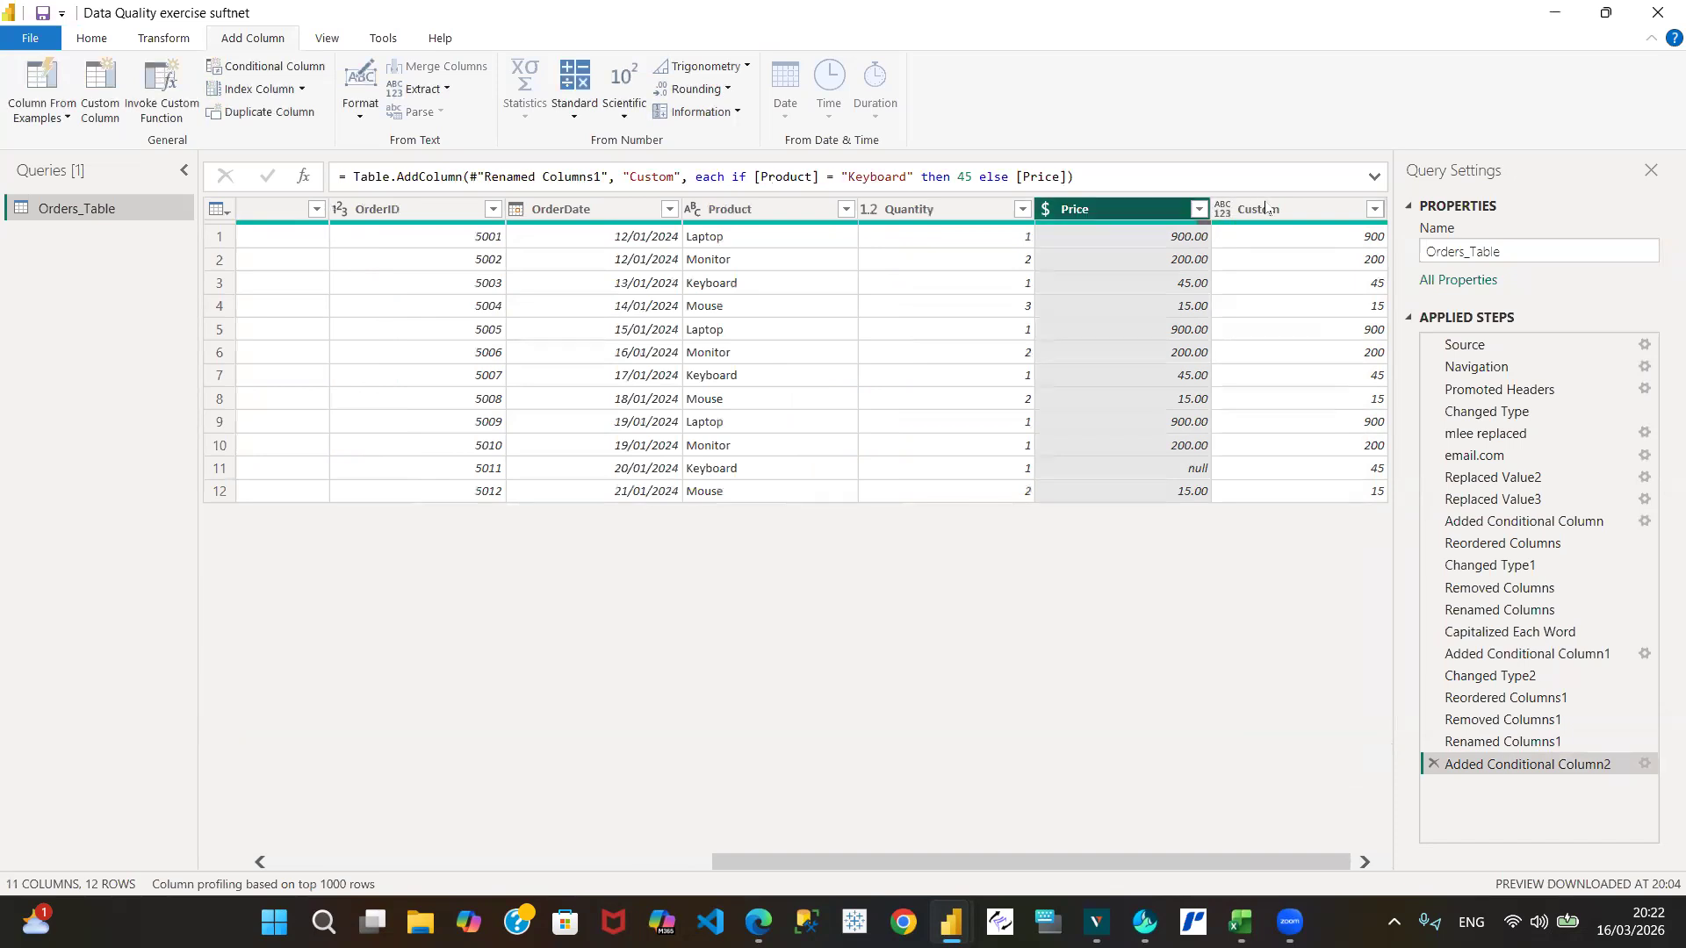
right_click(1109, 217)
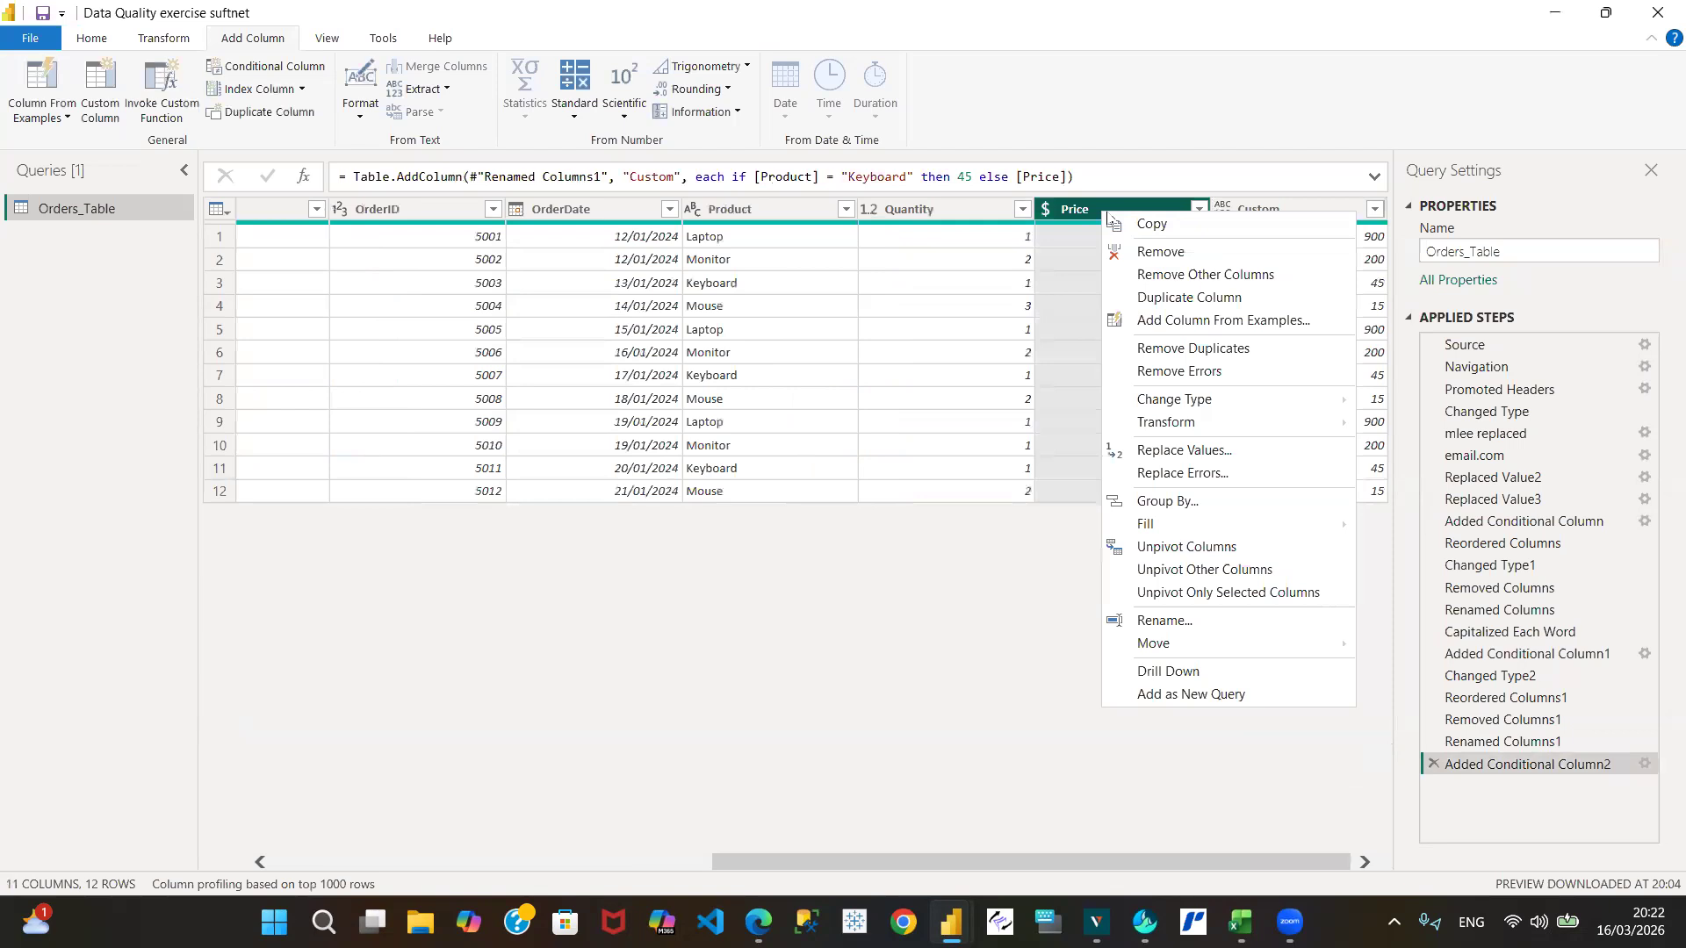
left_click(1181, 254)
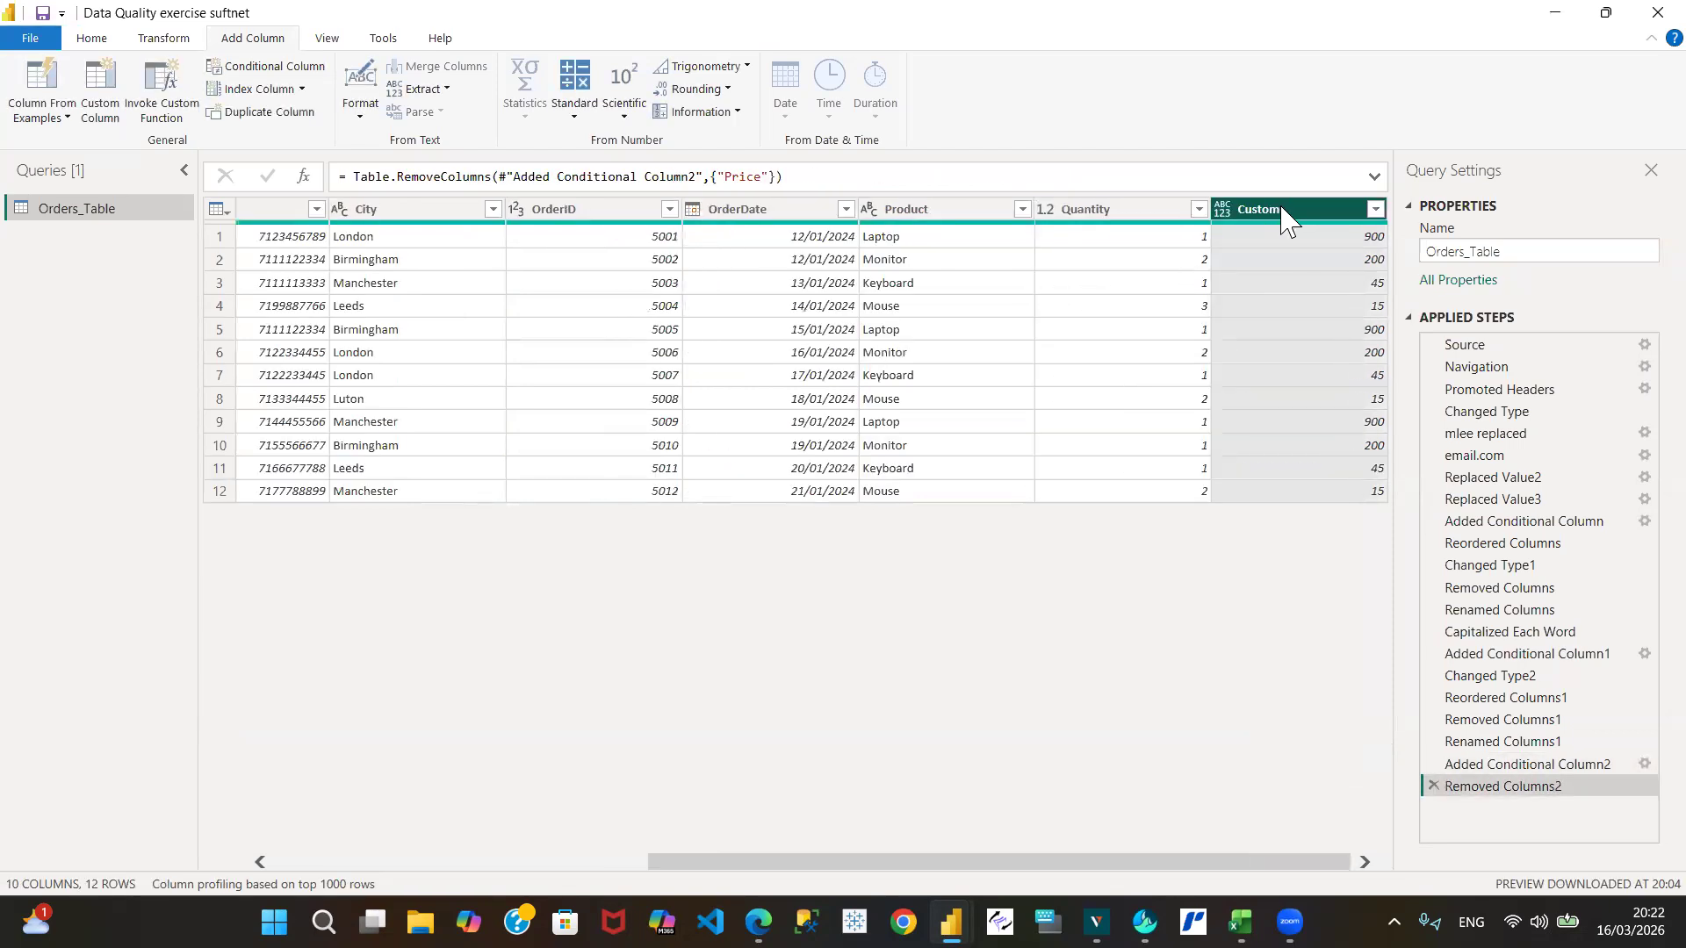
Rename the Custom column as Price and set its data type to Fixed decimal number.
double_click(1282, 209)
type("Price")
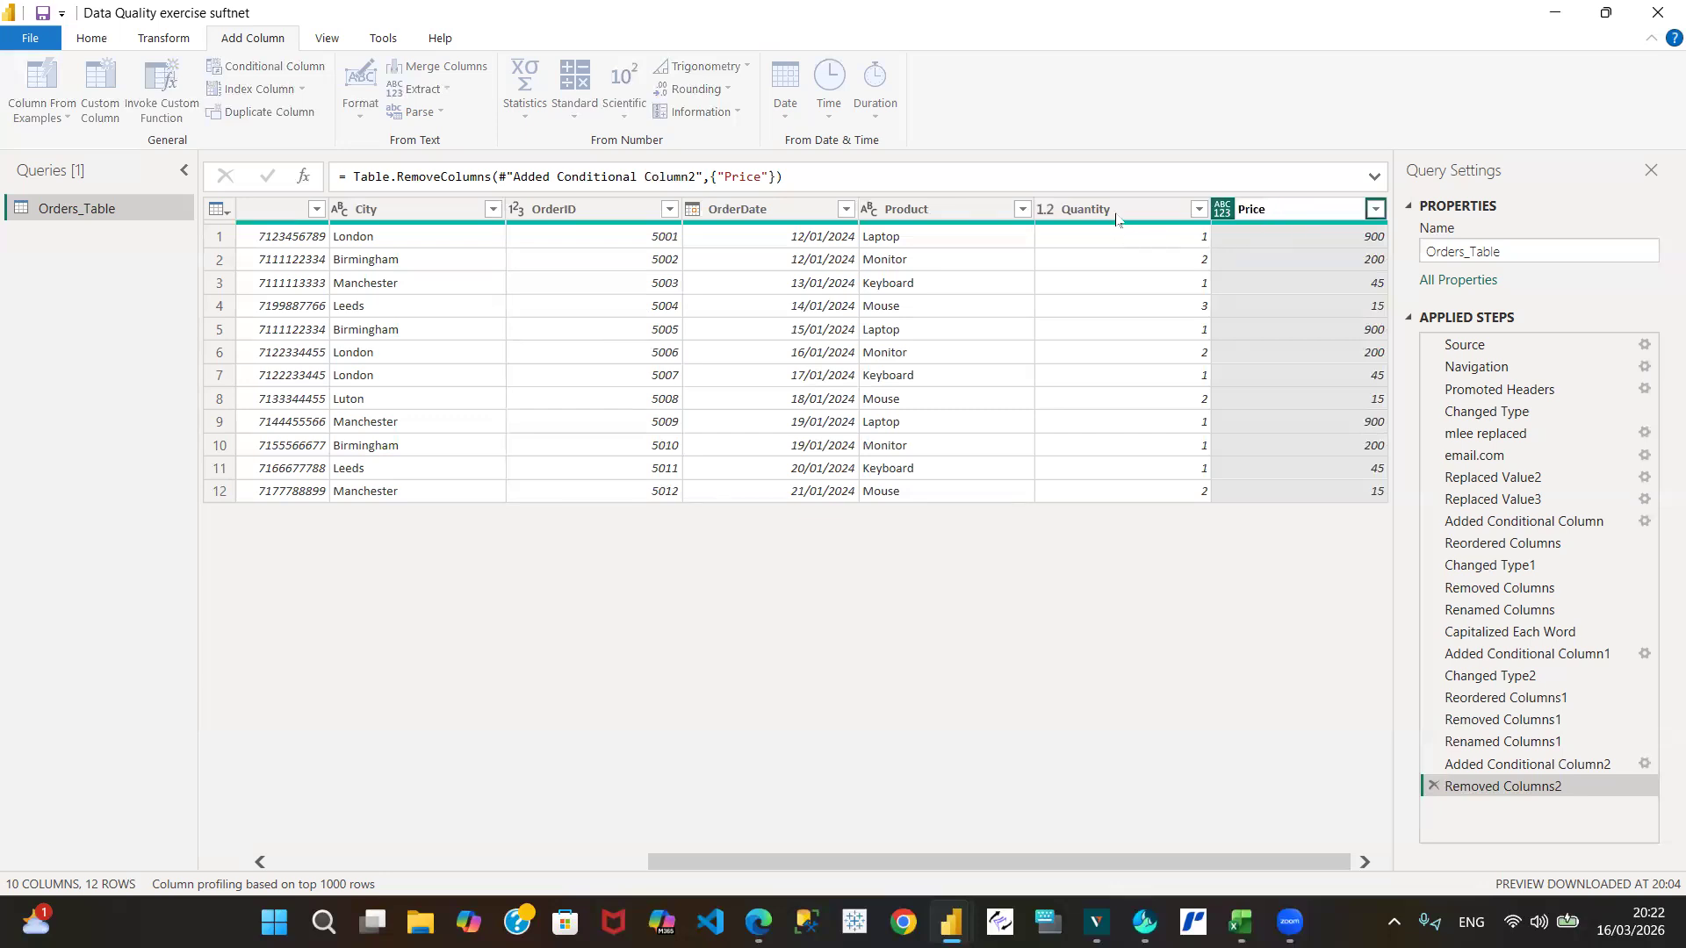
key("Return")
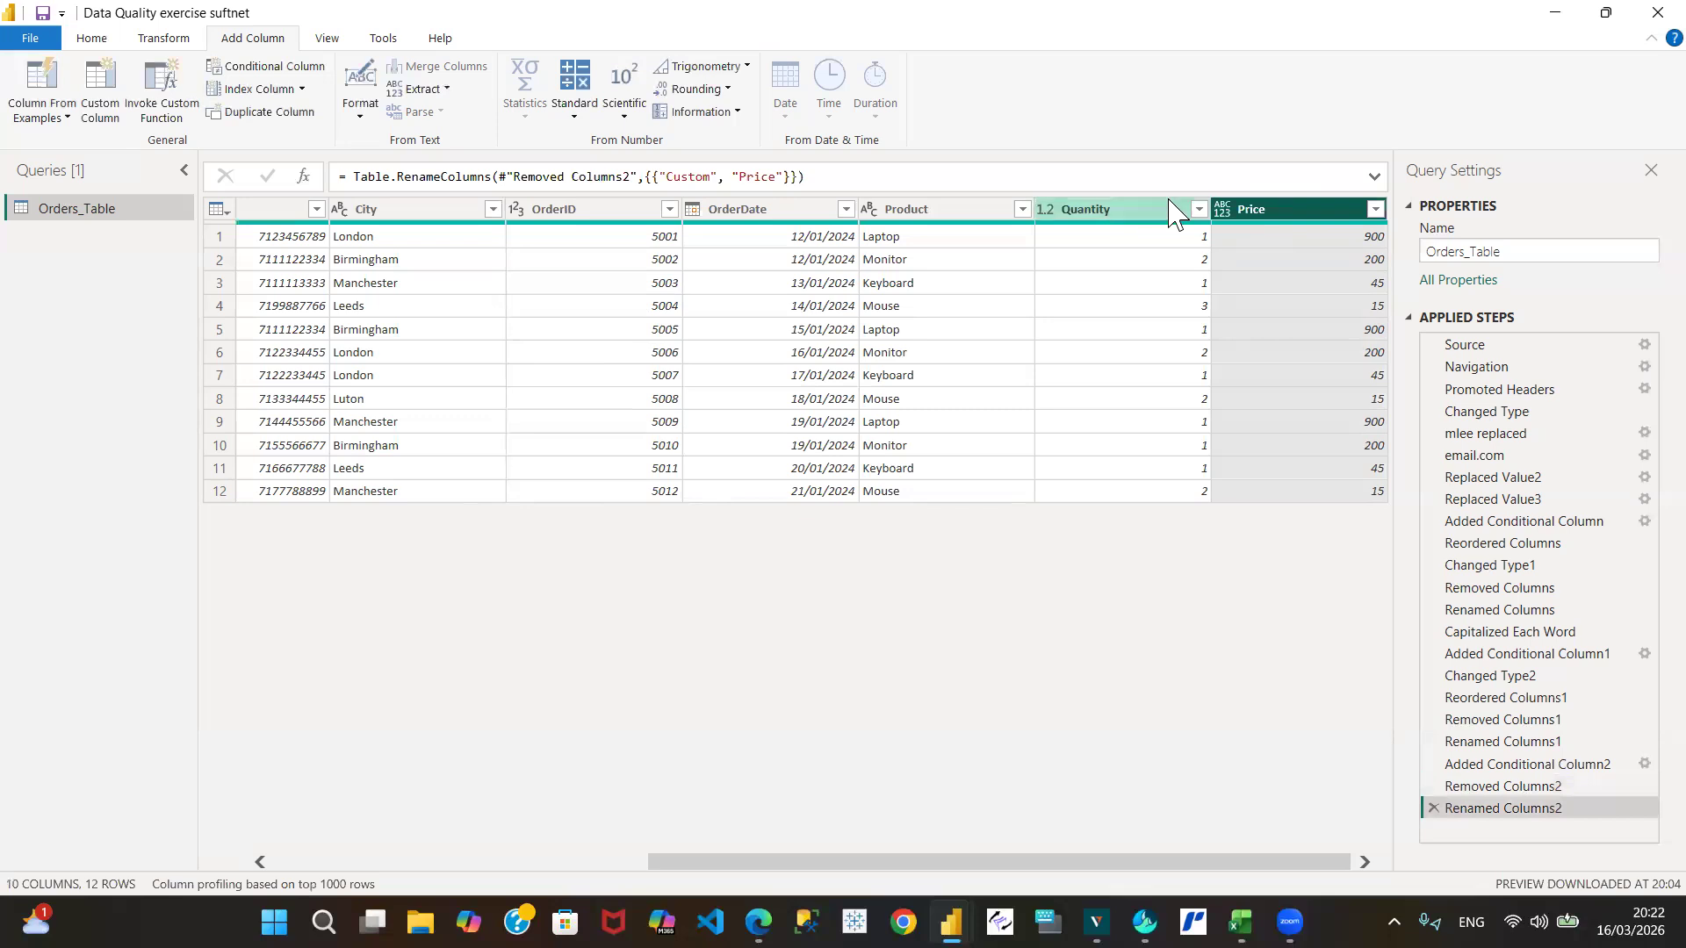
left_click(1223, 211)
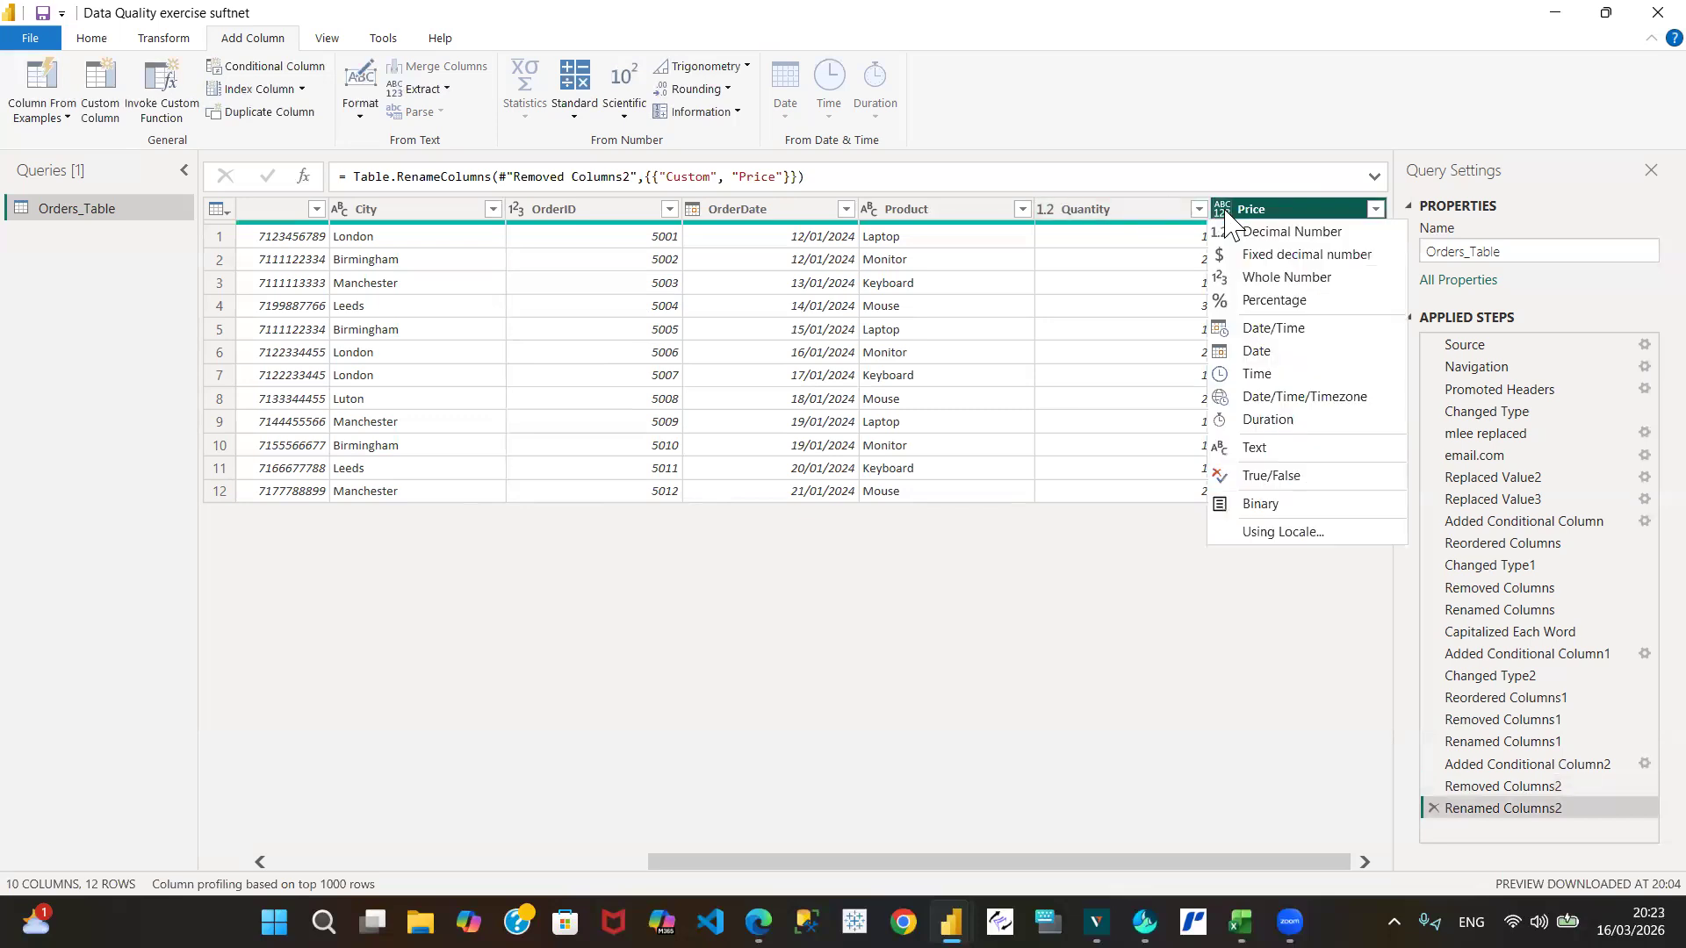
left_click(1274, 256)
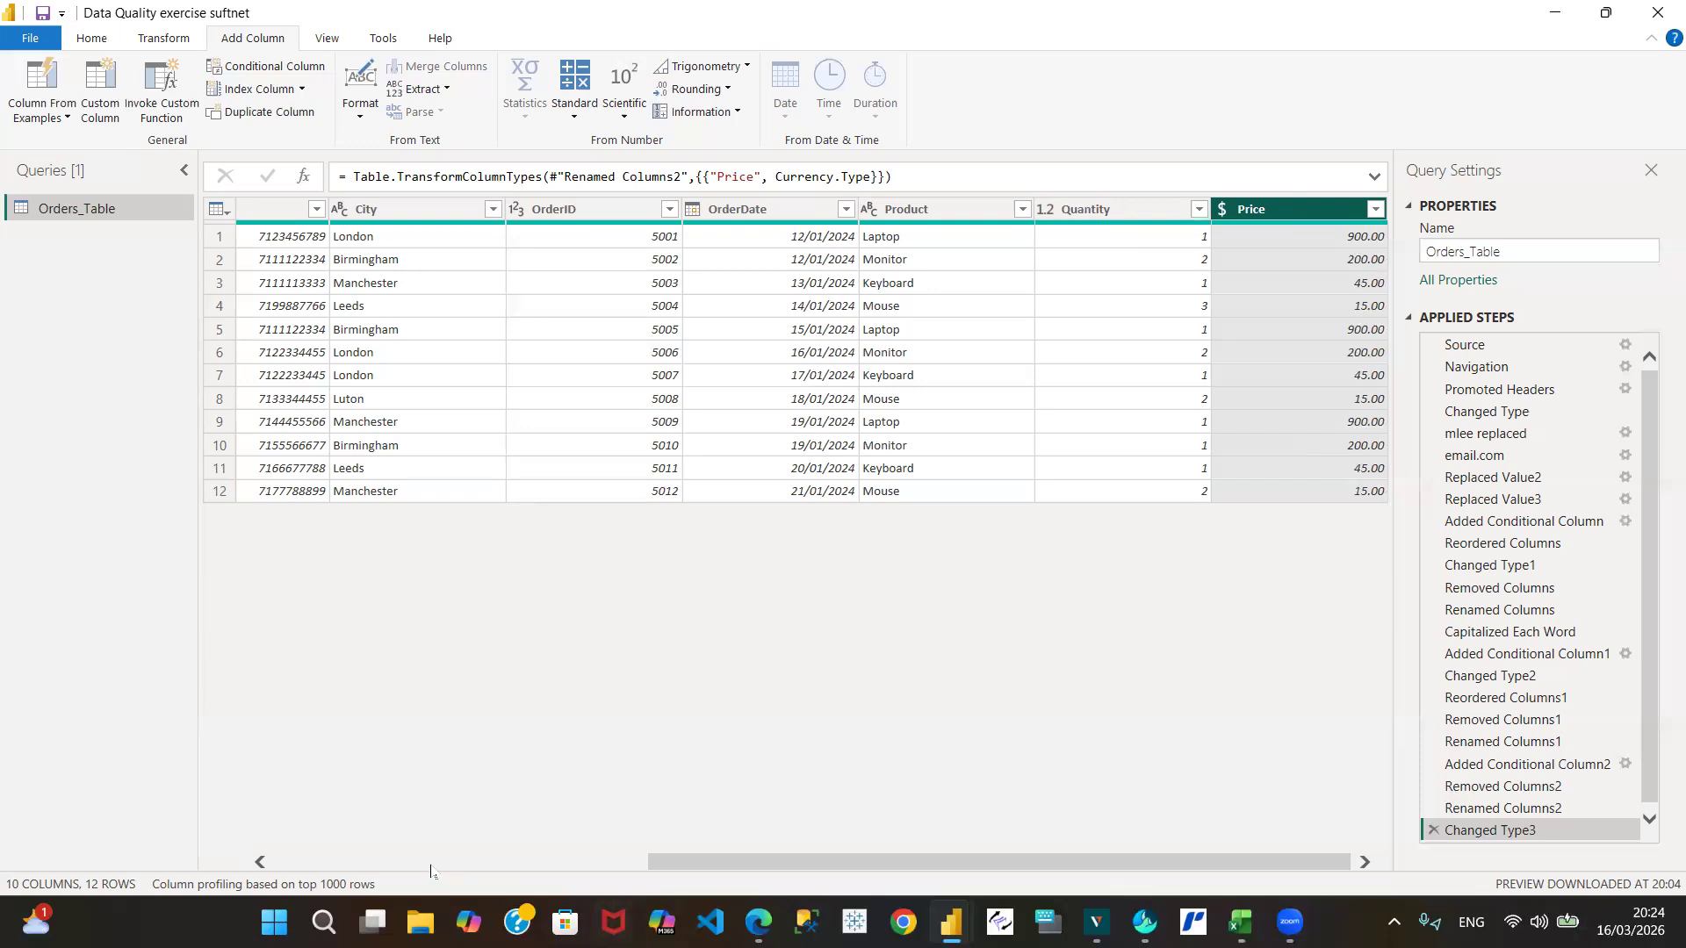
left_click(377, 869)
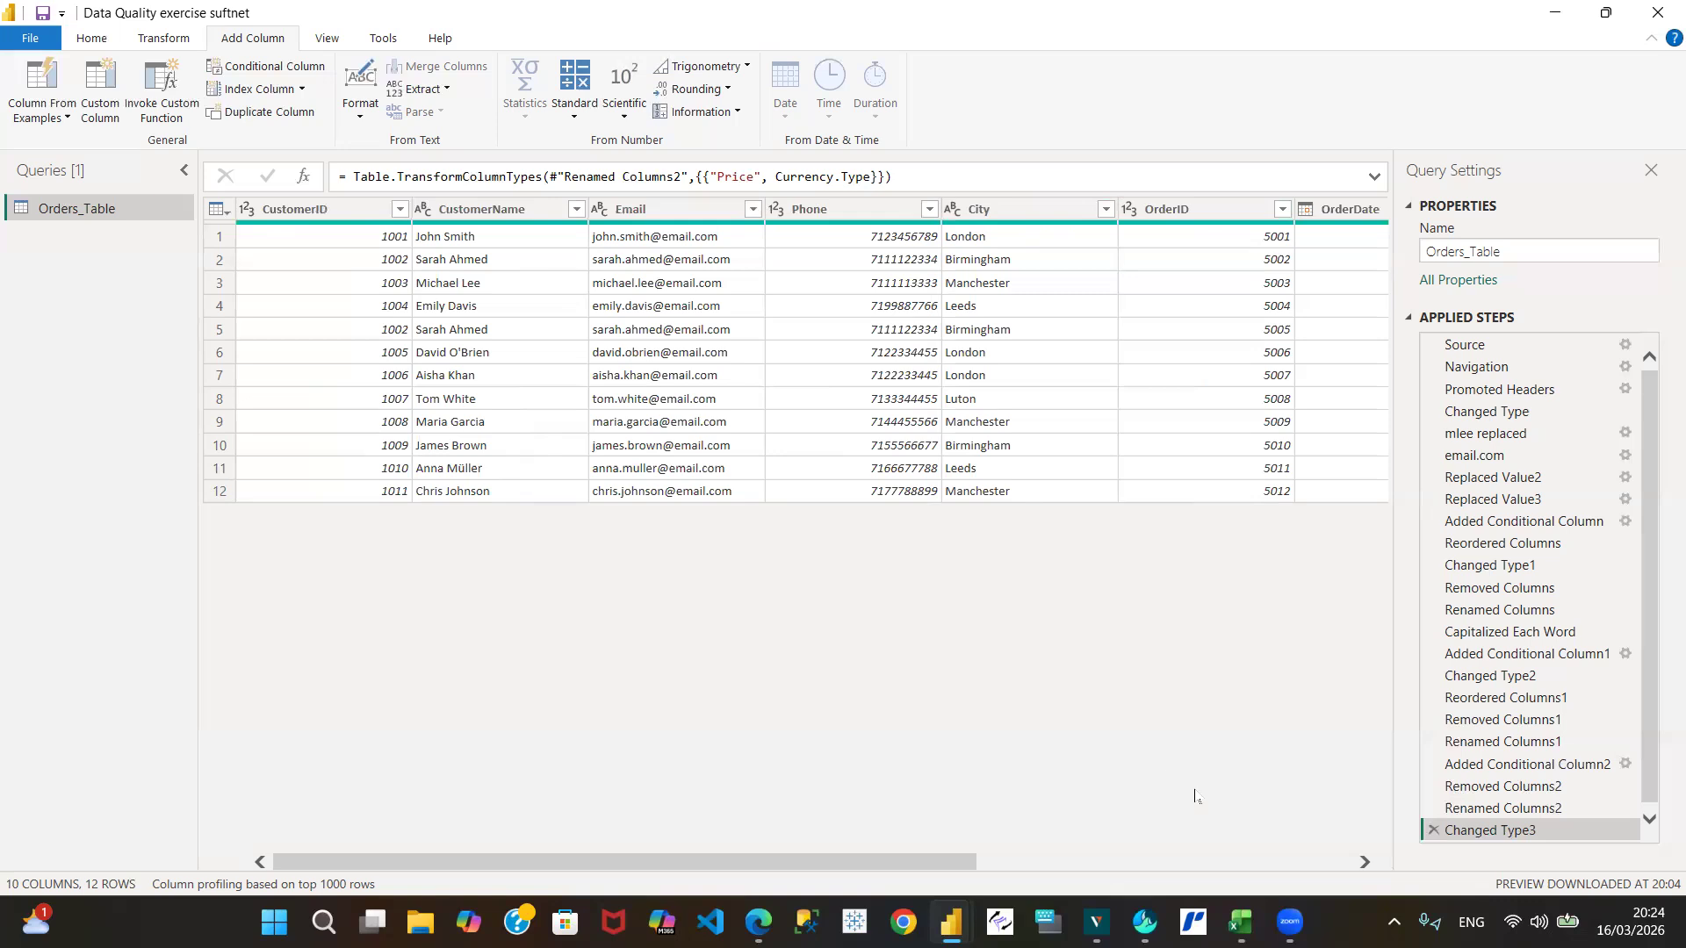
left_click(1340, 870)
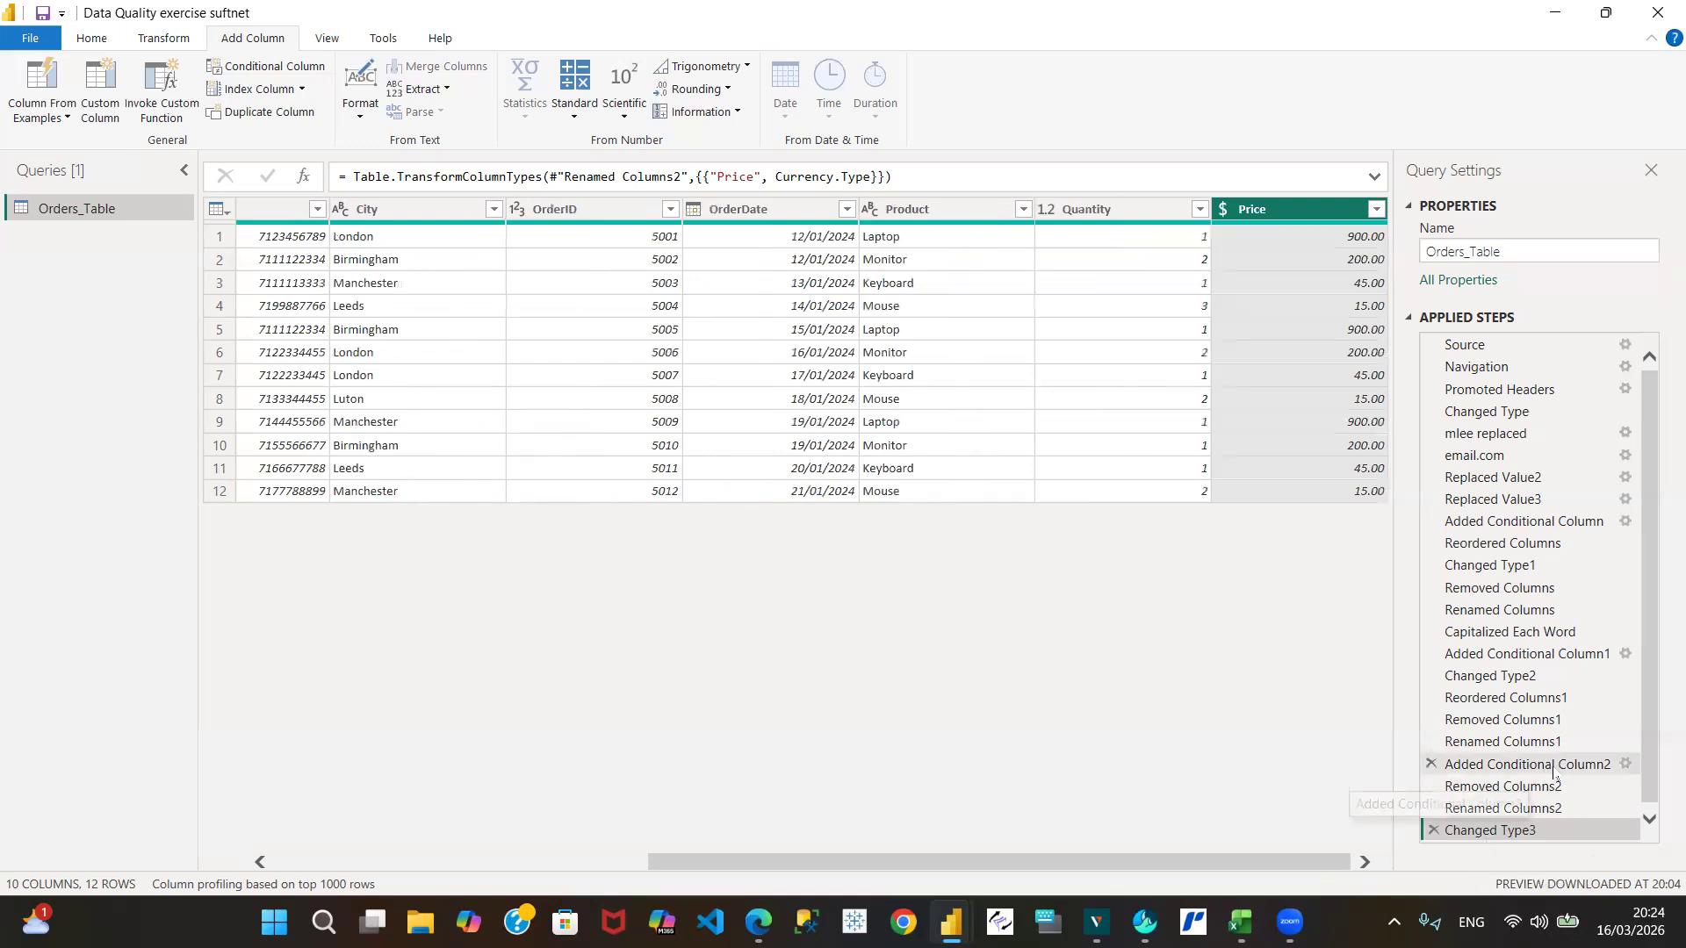
Select the Added Conditional Column2 step and insert another conditional column step after it.
left_click(1601, 771)
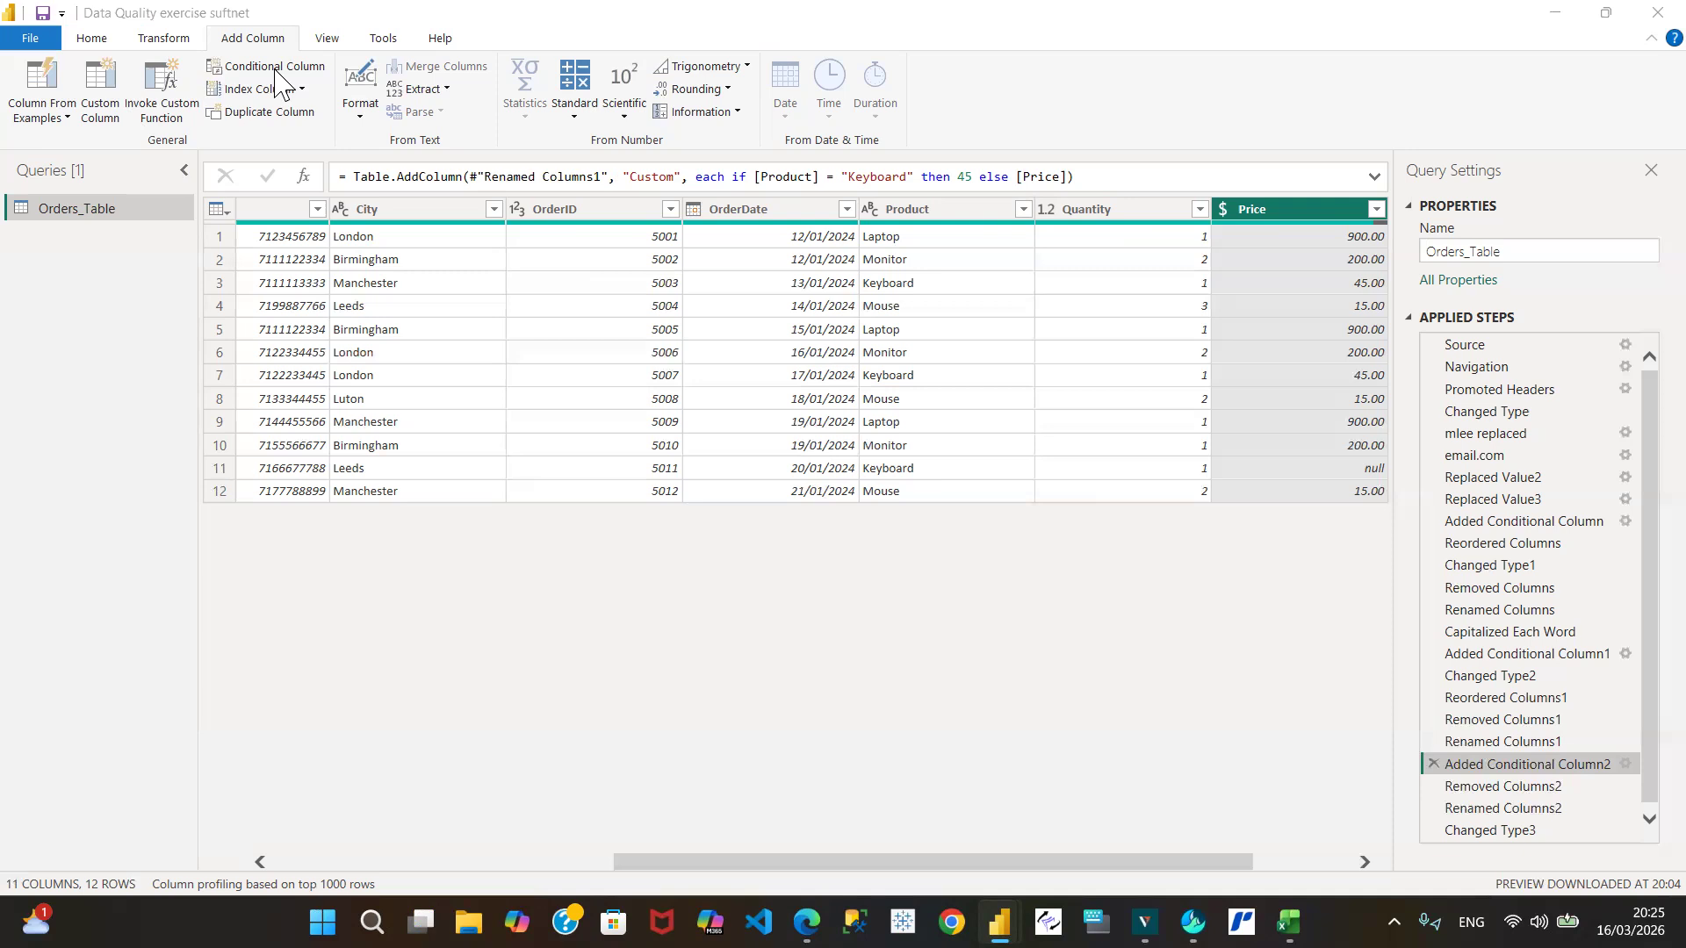
left_click(255, 68)
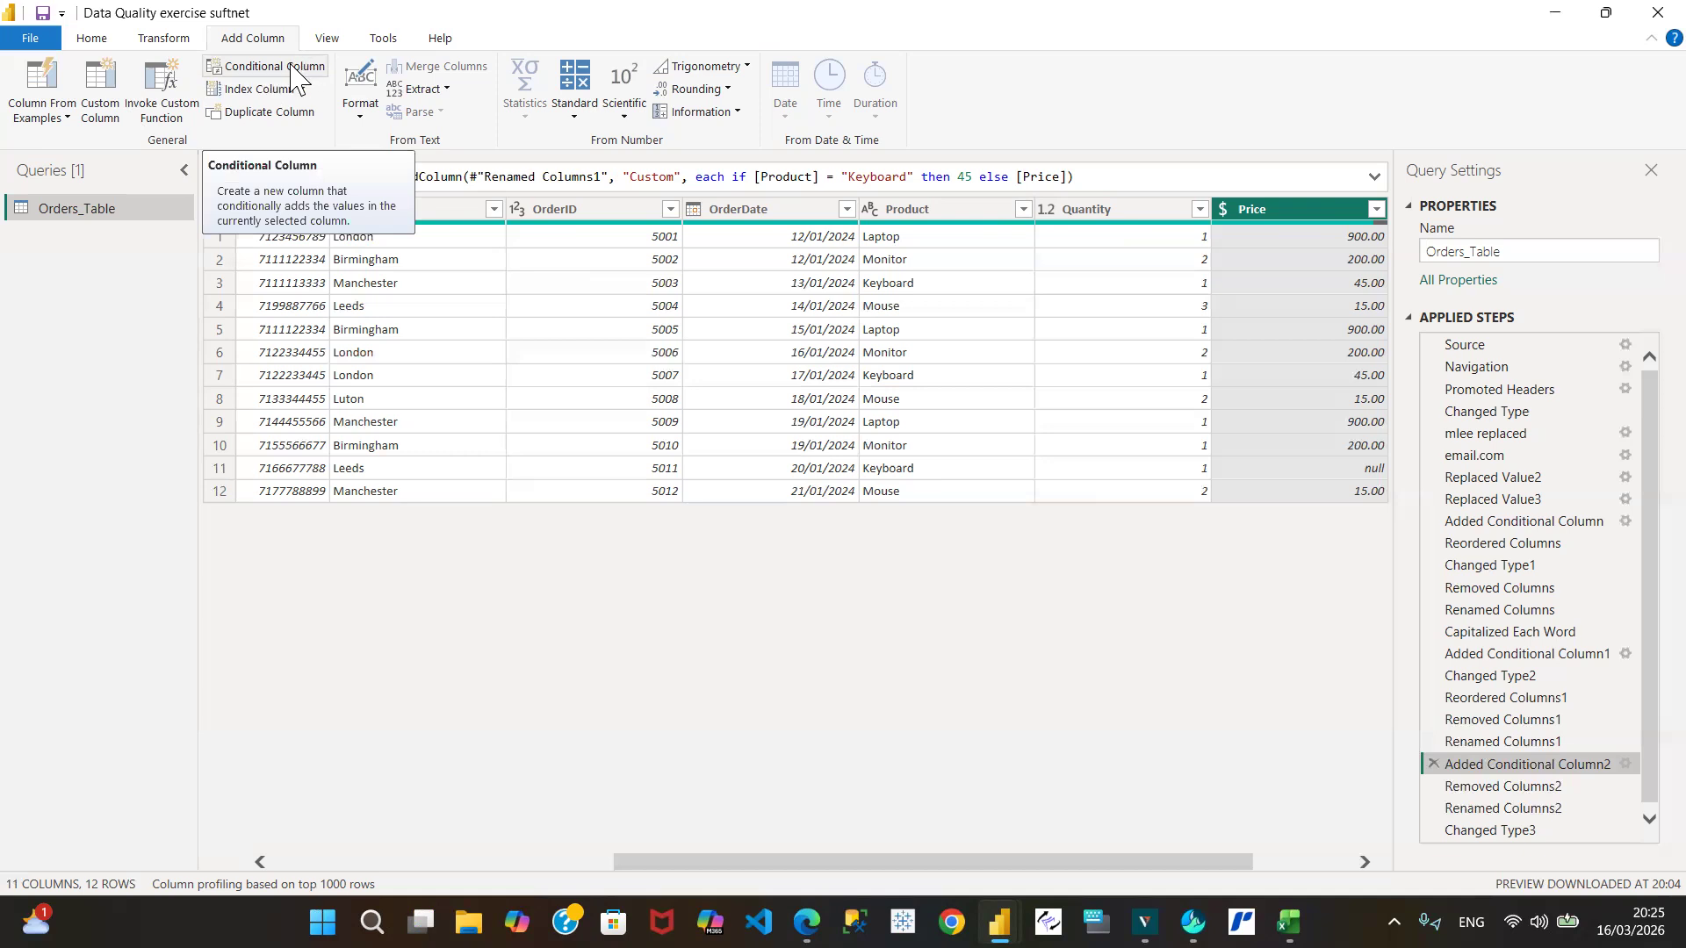
left_click(293, 69)
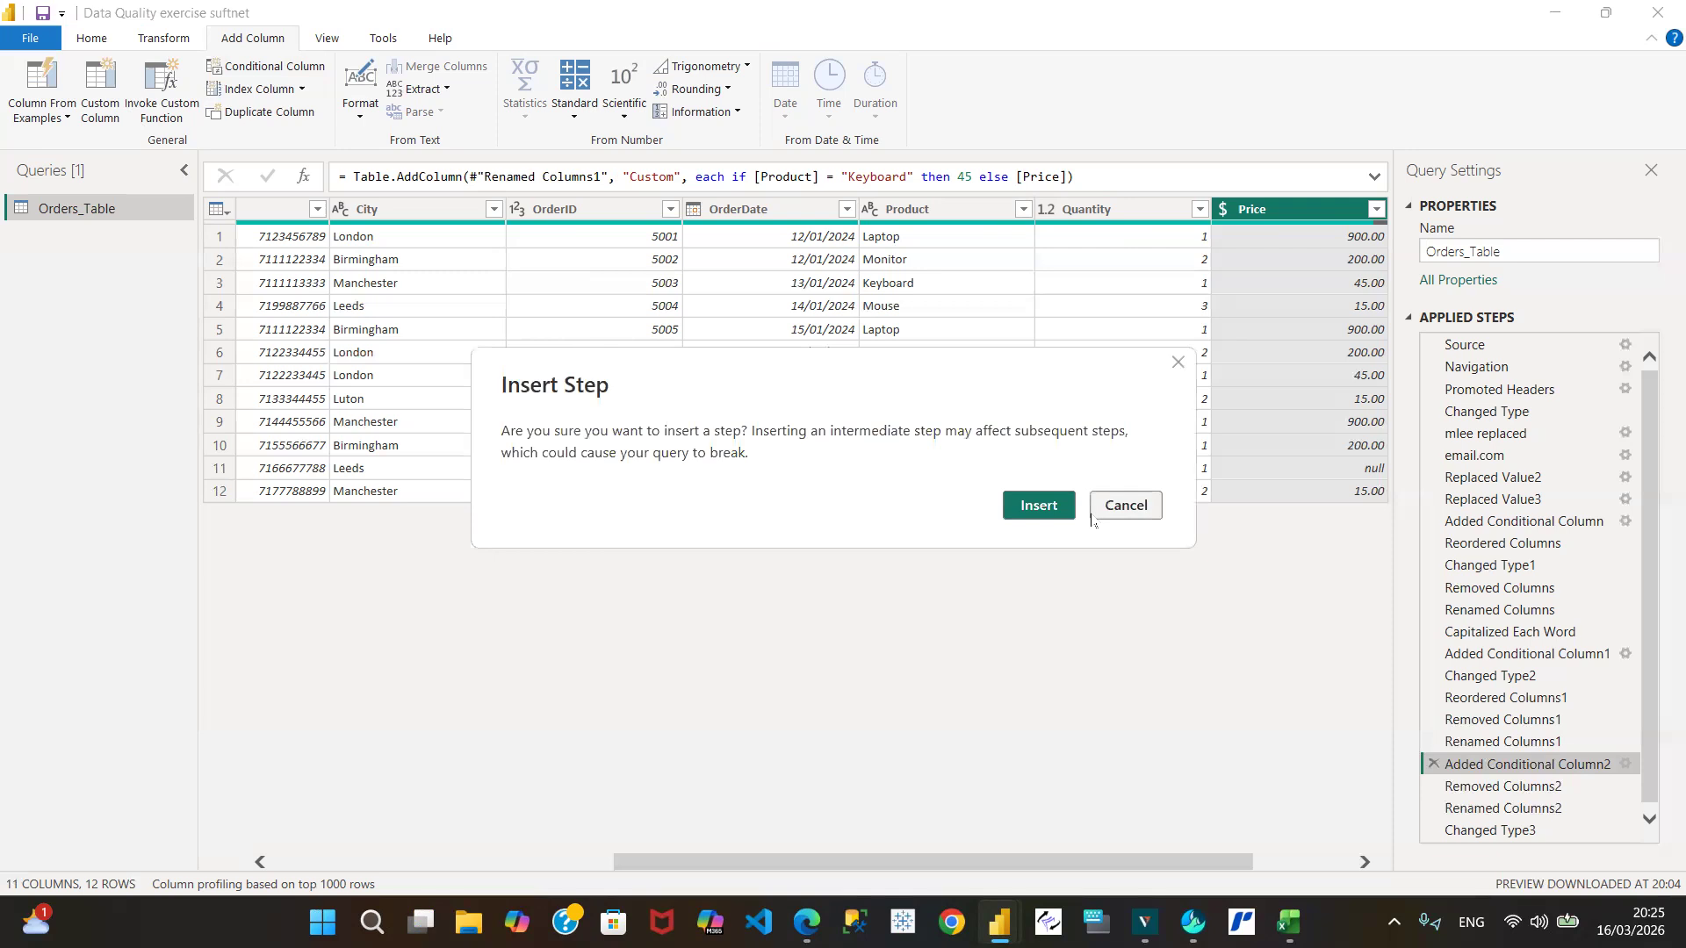
left_click(1040, 508)
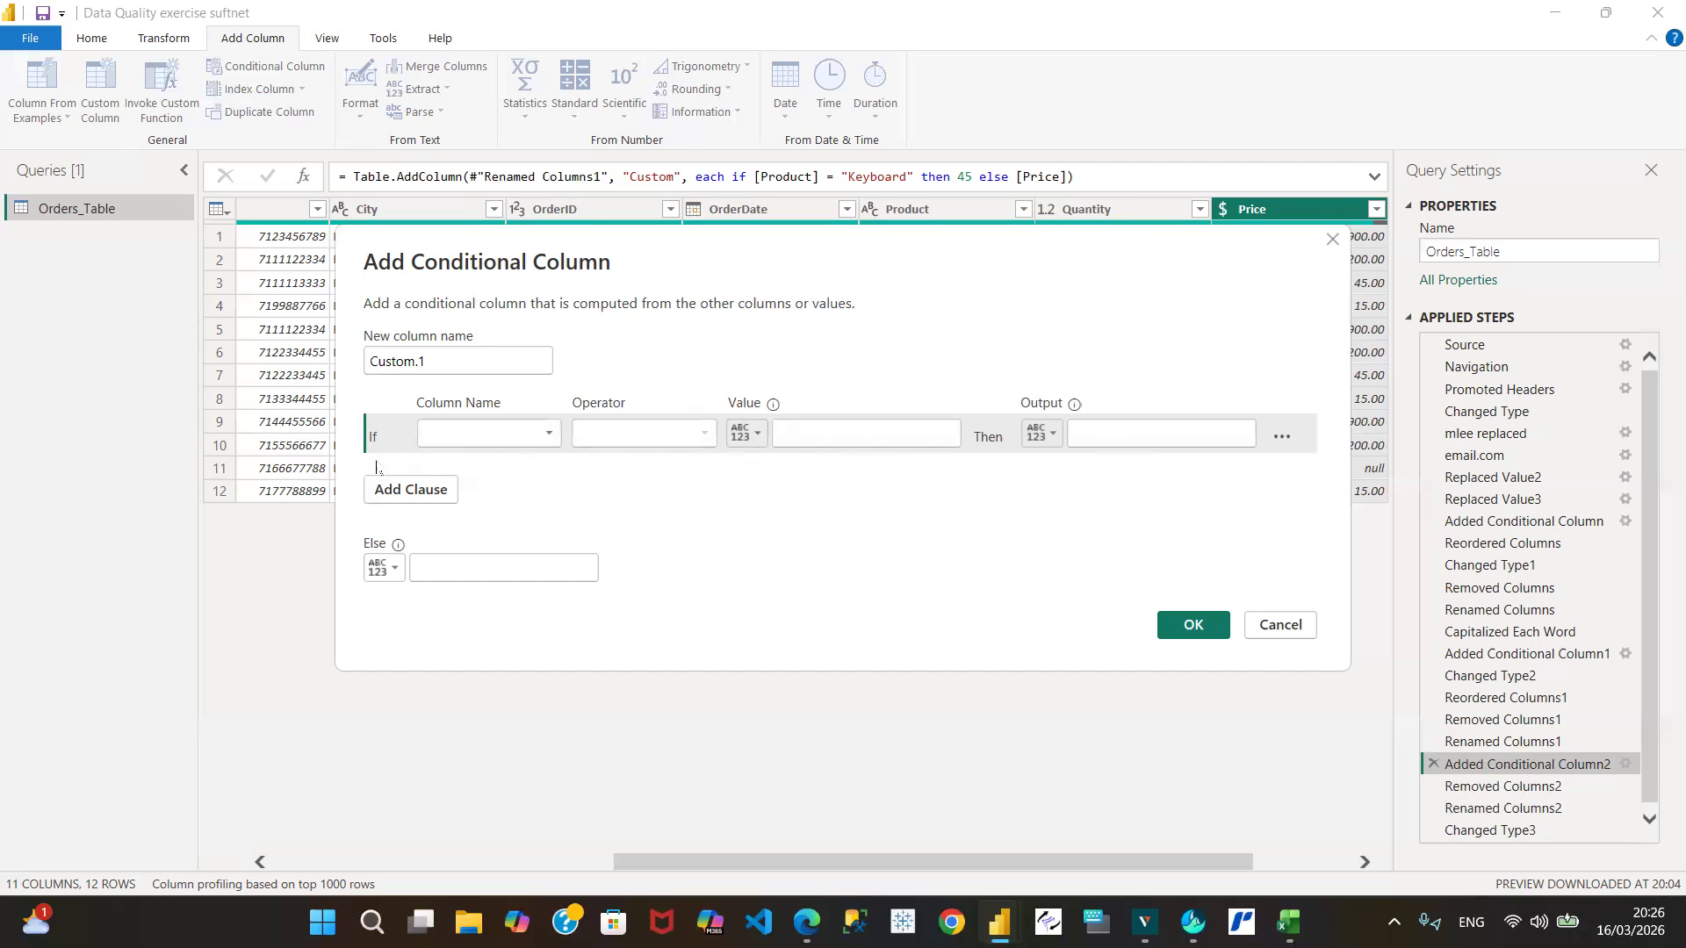
Define the conditional column's rule to output 45 when the Product column equals Keyboard.
left_click(549, 434)
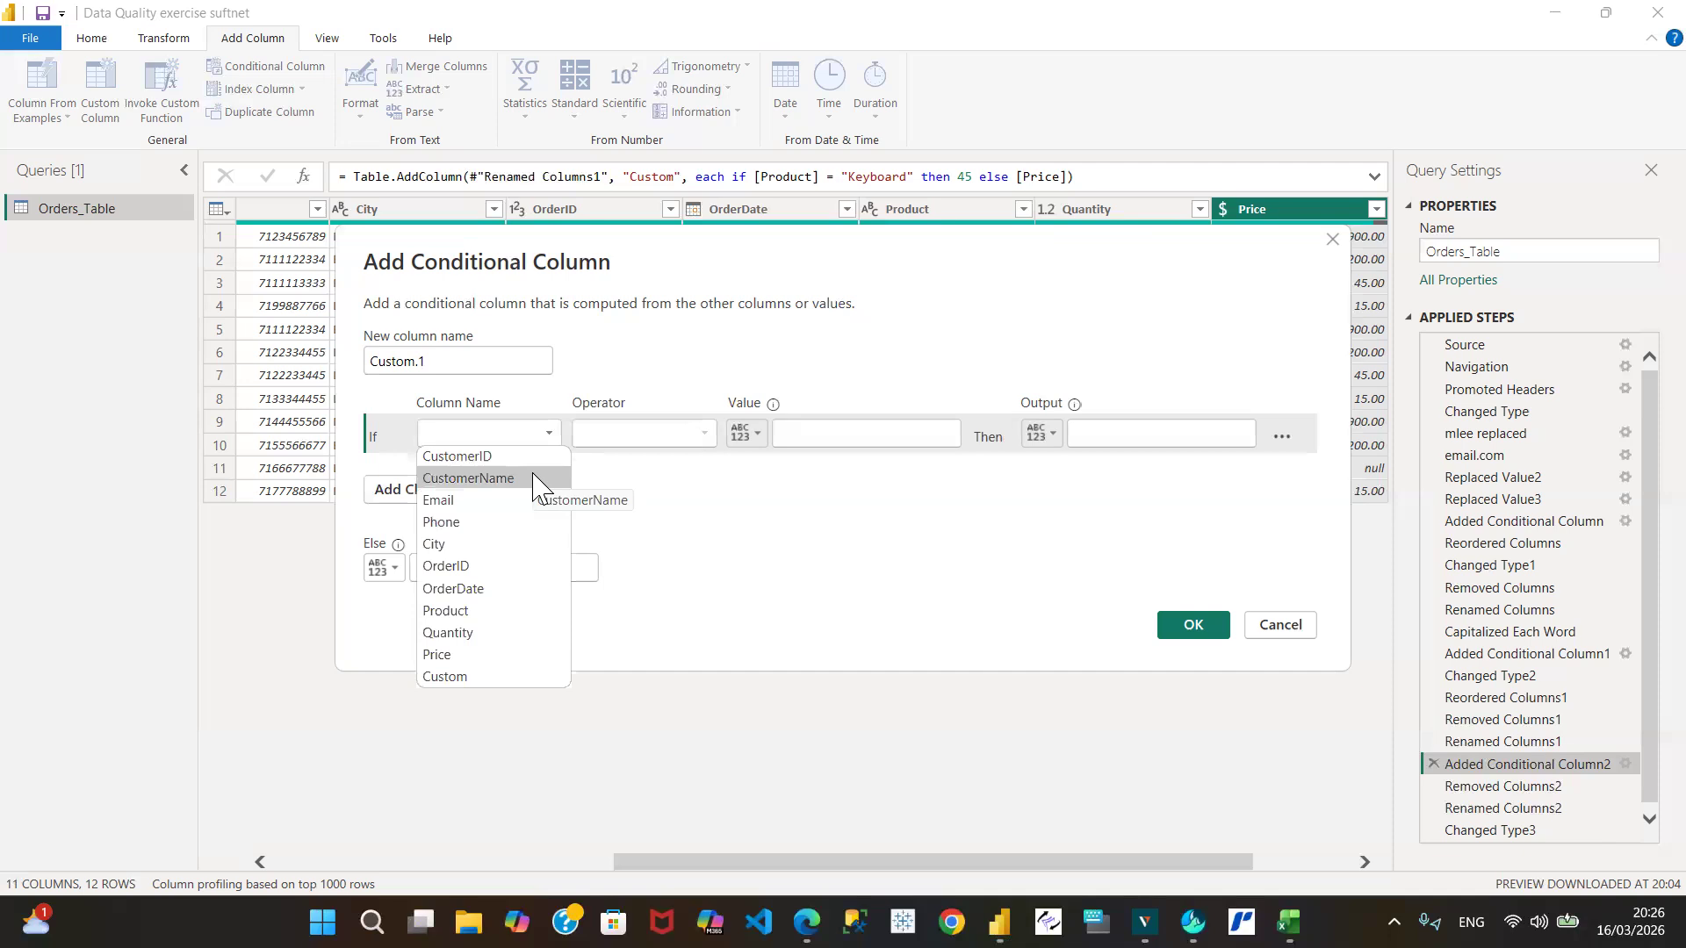
left_click(471, 613)
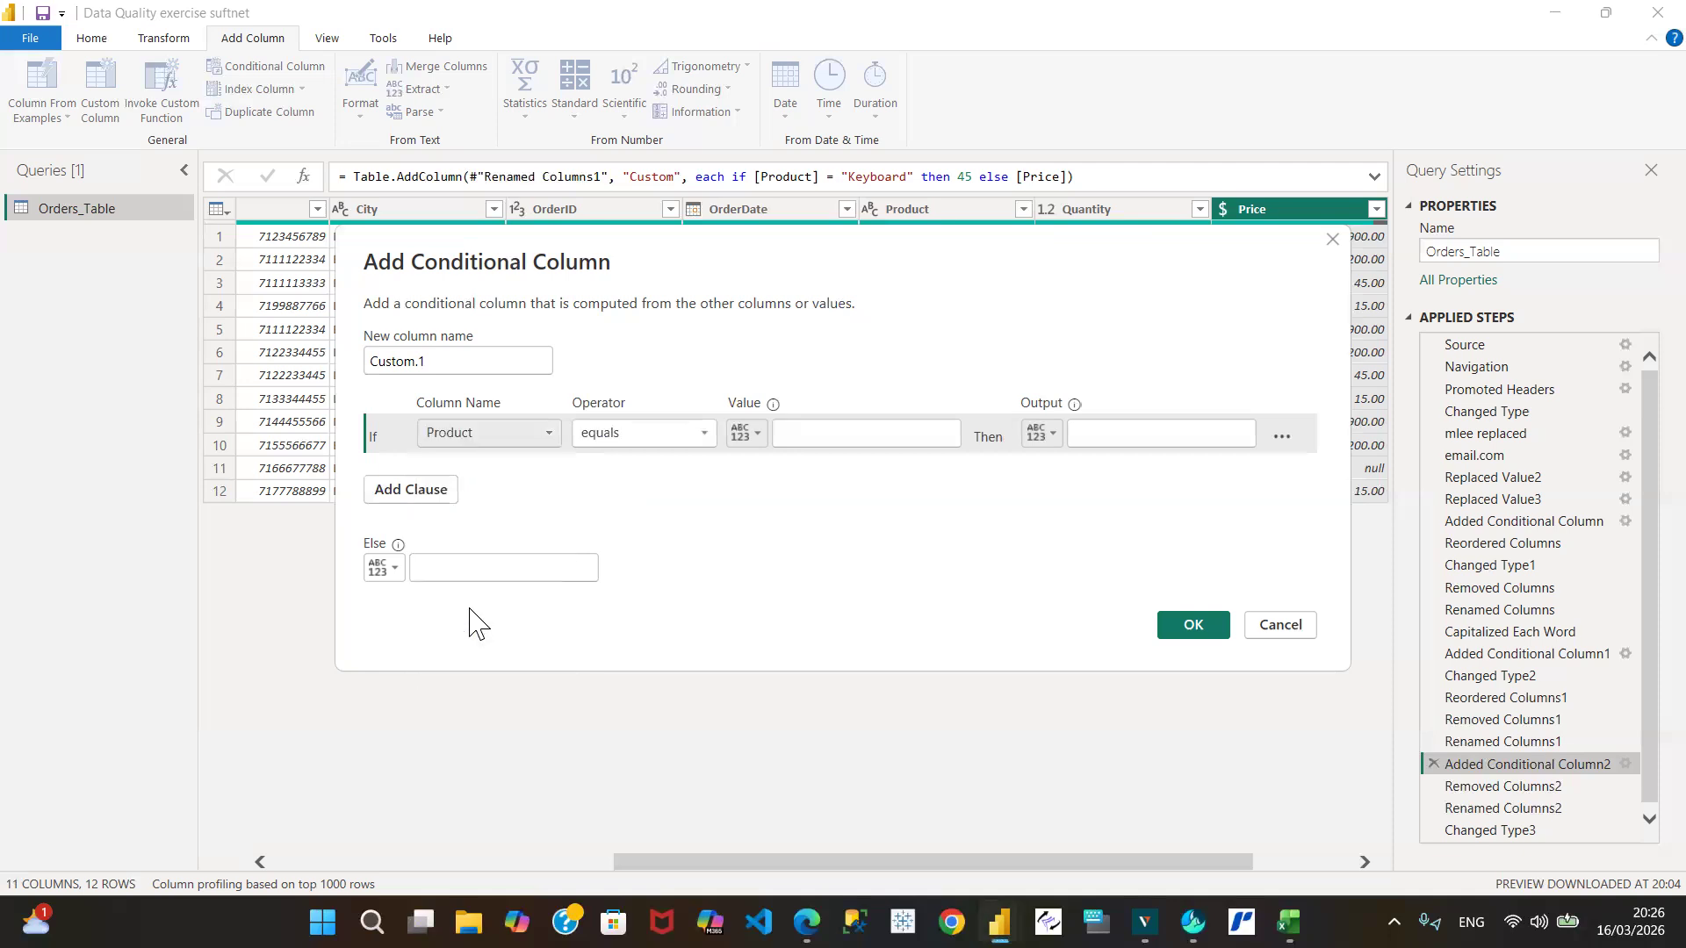
left_click(821, 437)
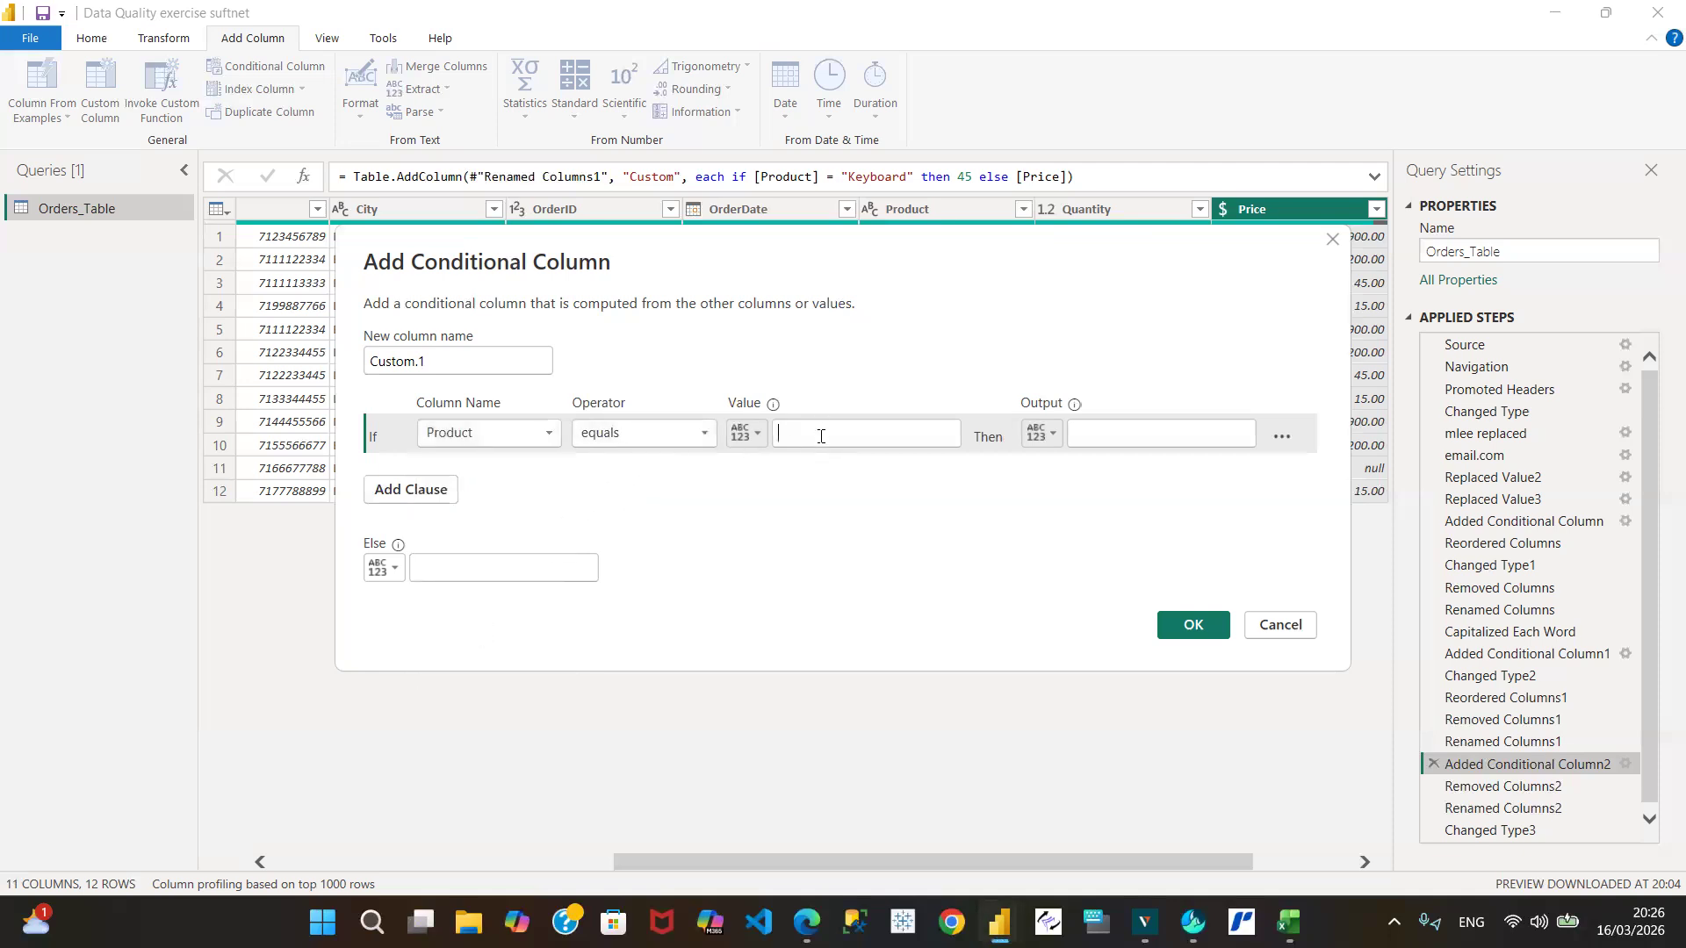
left_click(821, 436)
type("Keyboard")
left_click(1121, 440)
type("45")
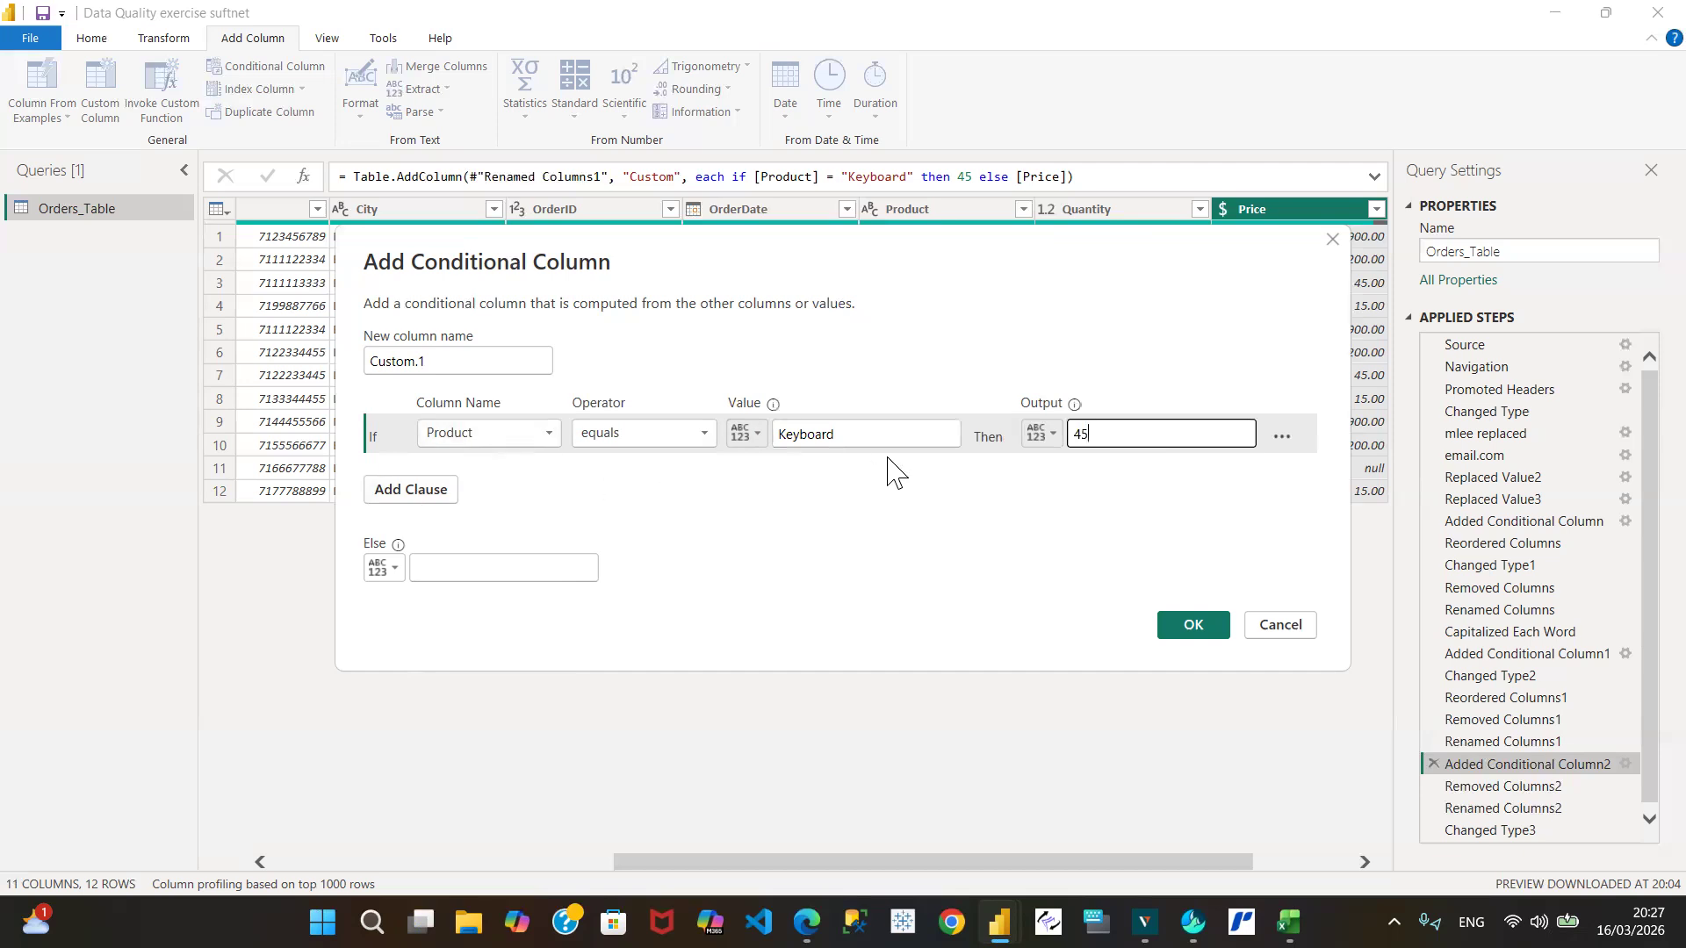
Add two Else If clauses to the conditional column and delete both of them.
left_click(428, 493)
left_click(425, 529)
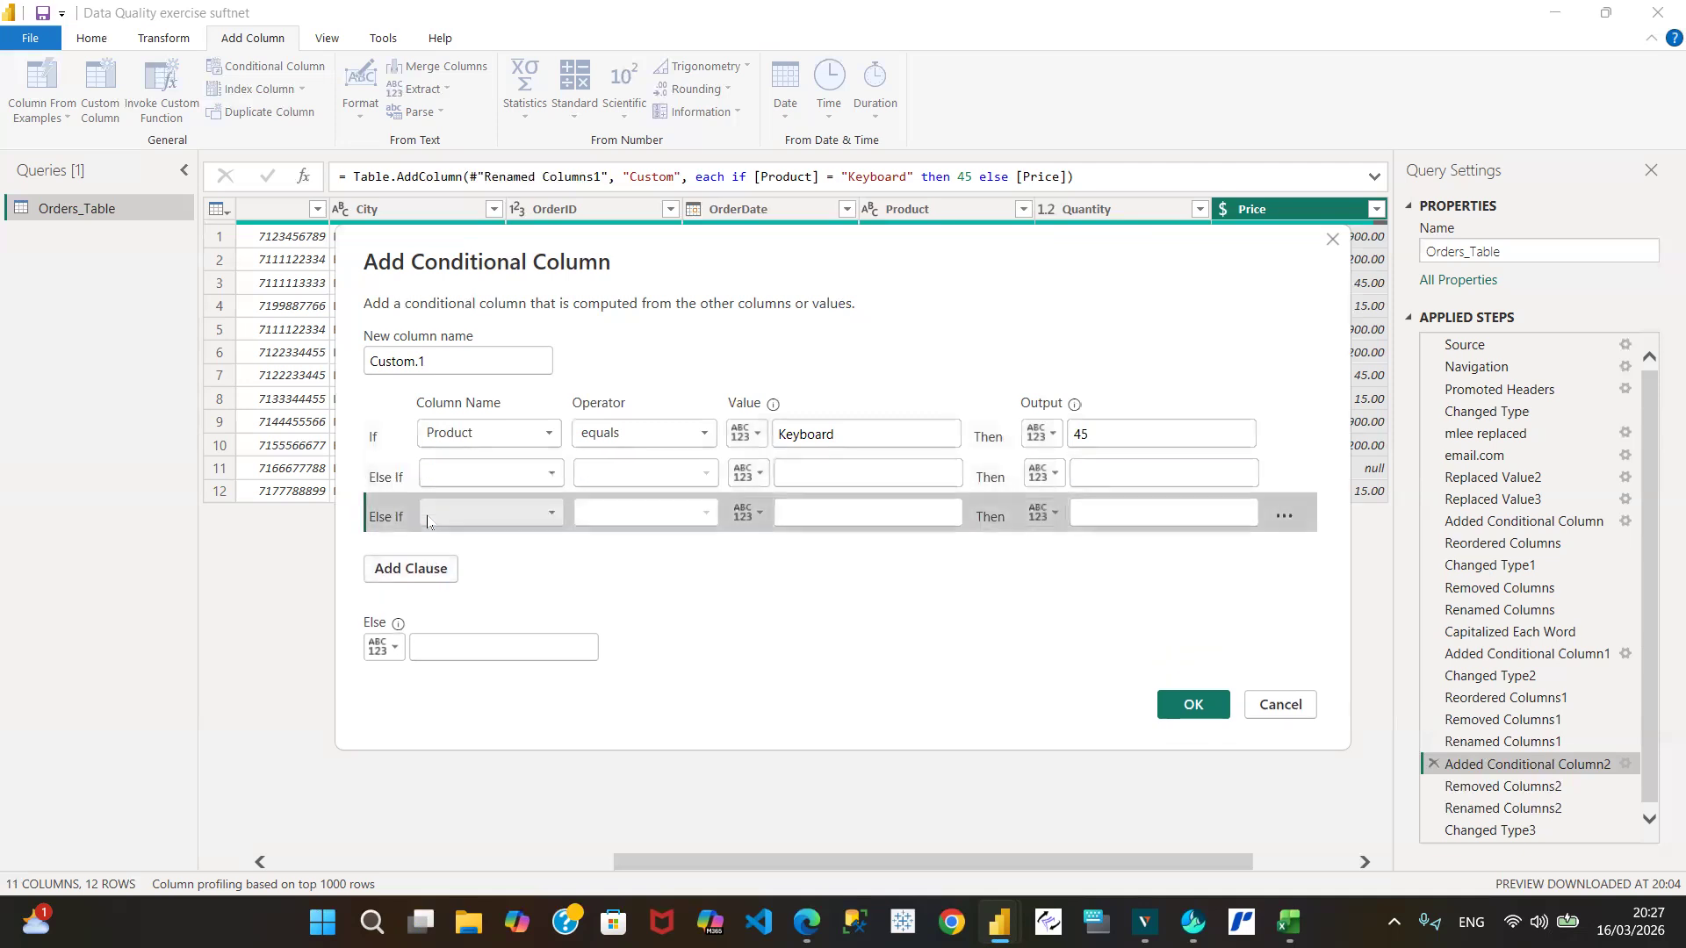
left_click(1284, 517)
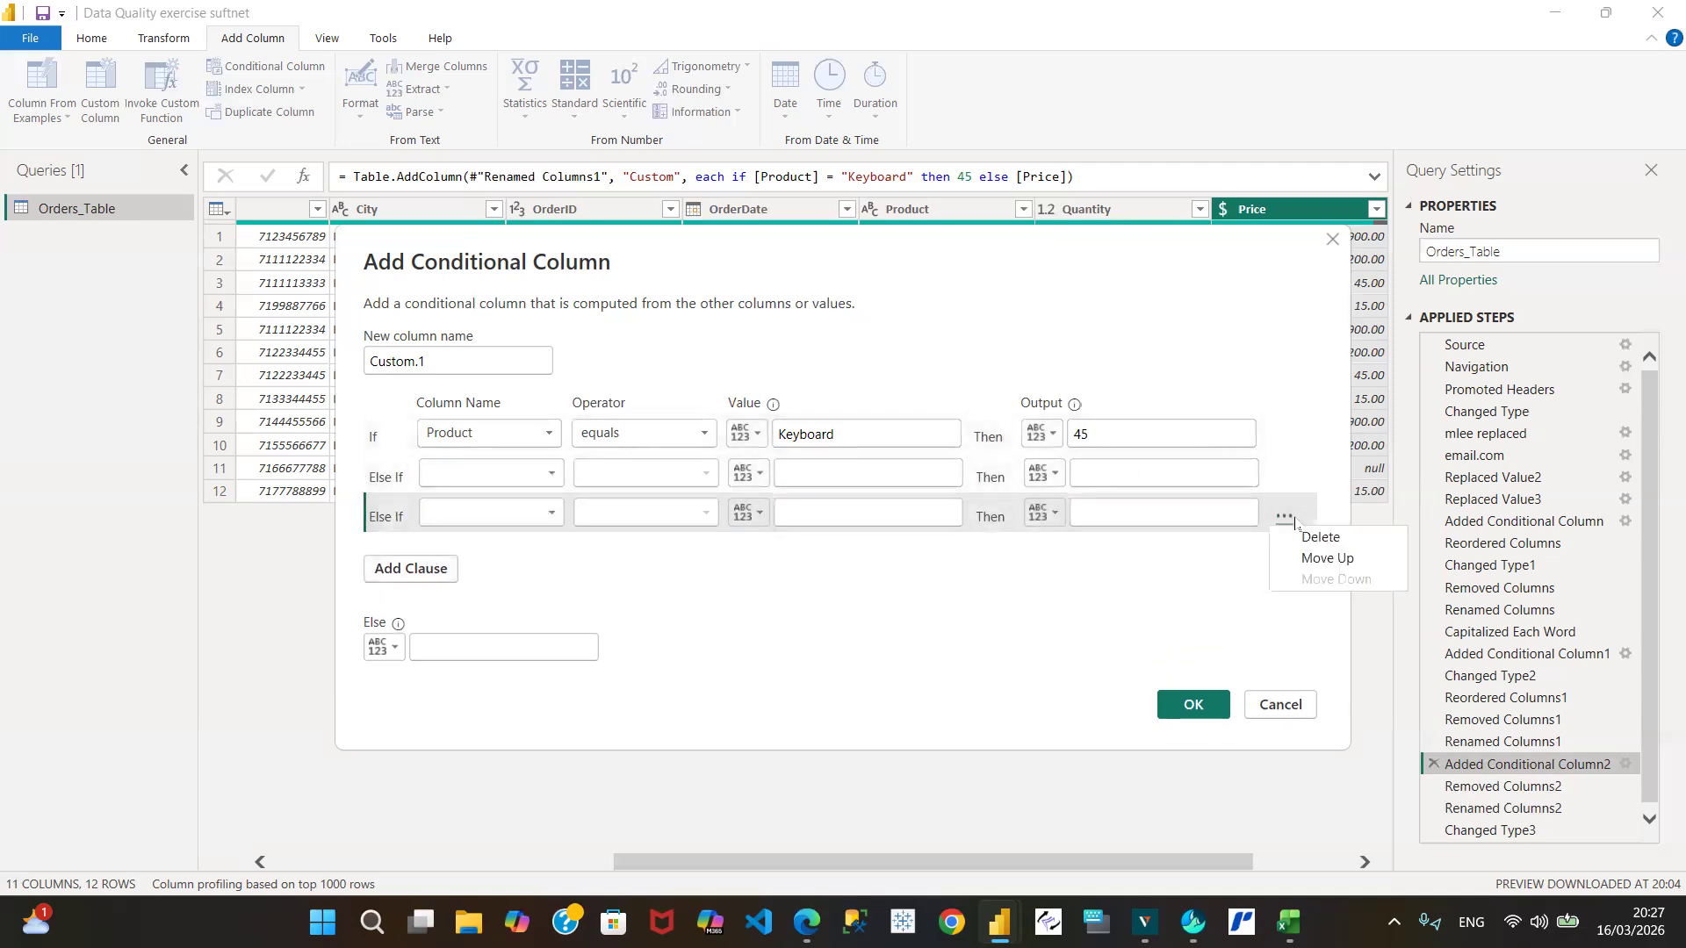
left_click(1320, 537)
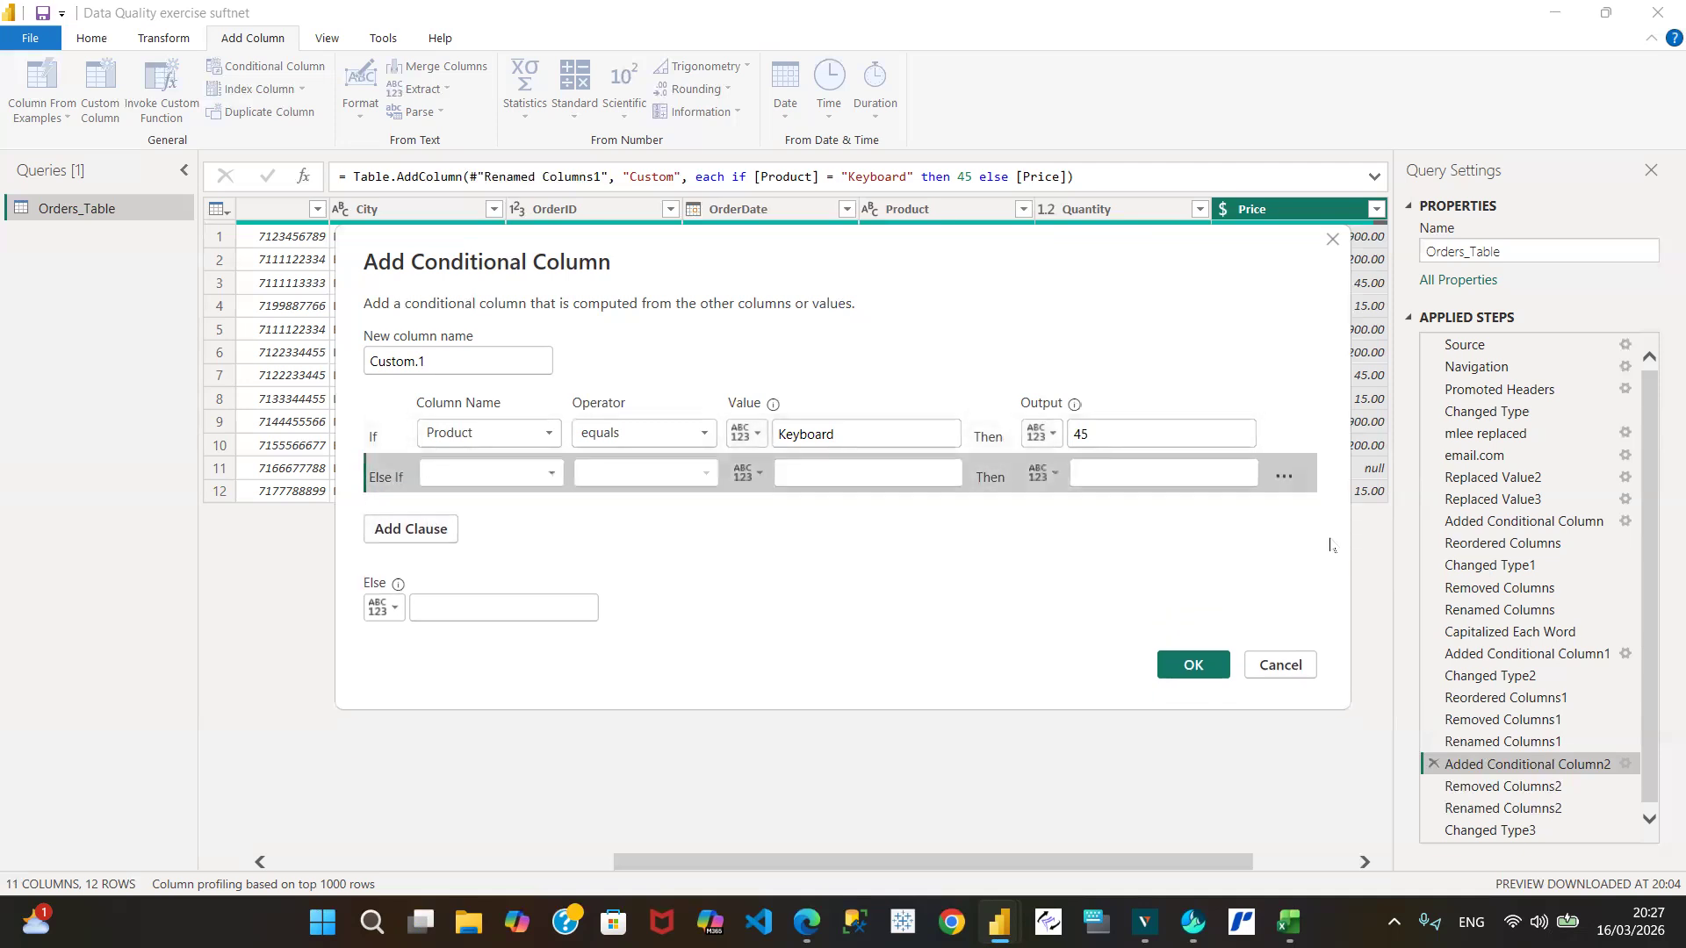
left_click(1286, 476)
left_click(1330, 498)
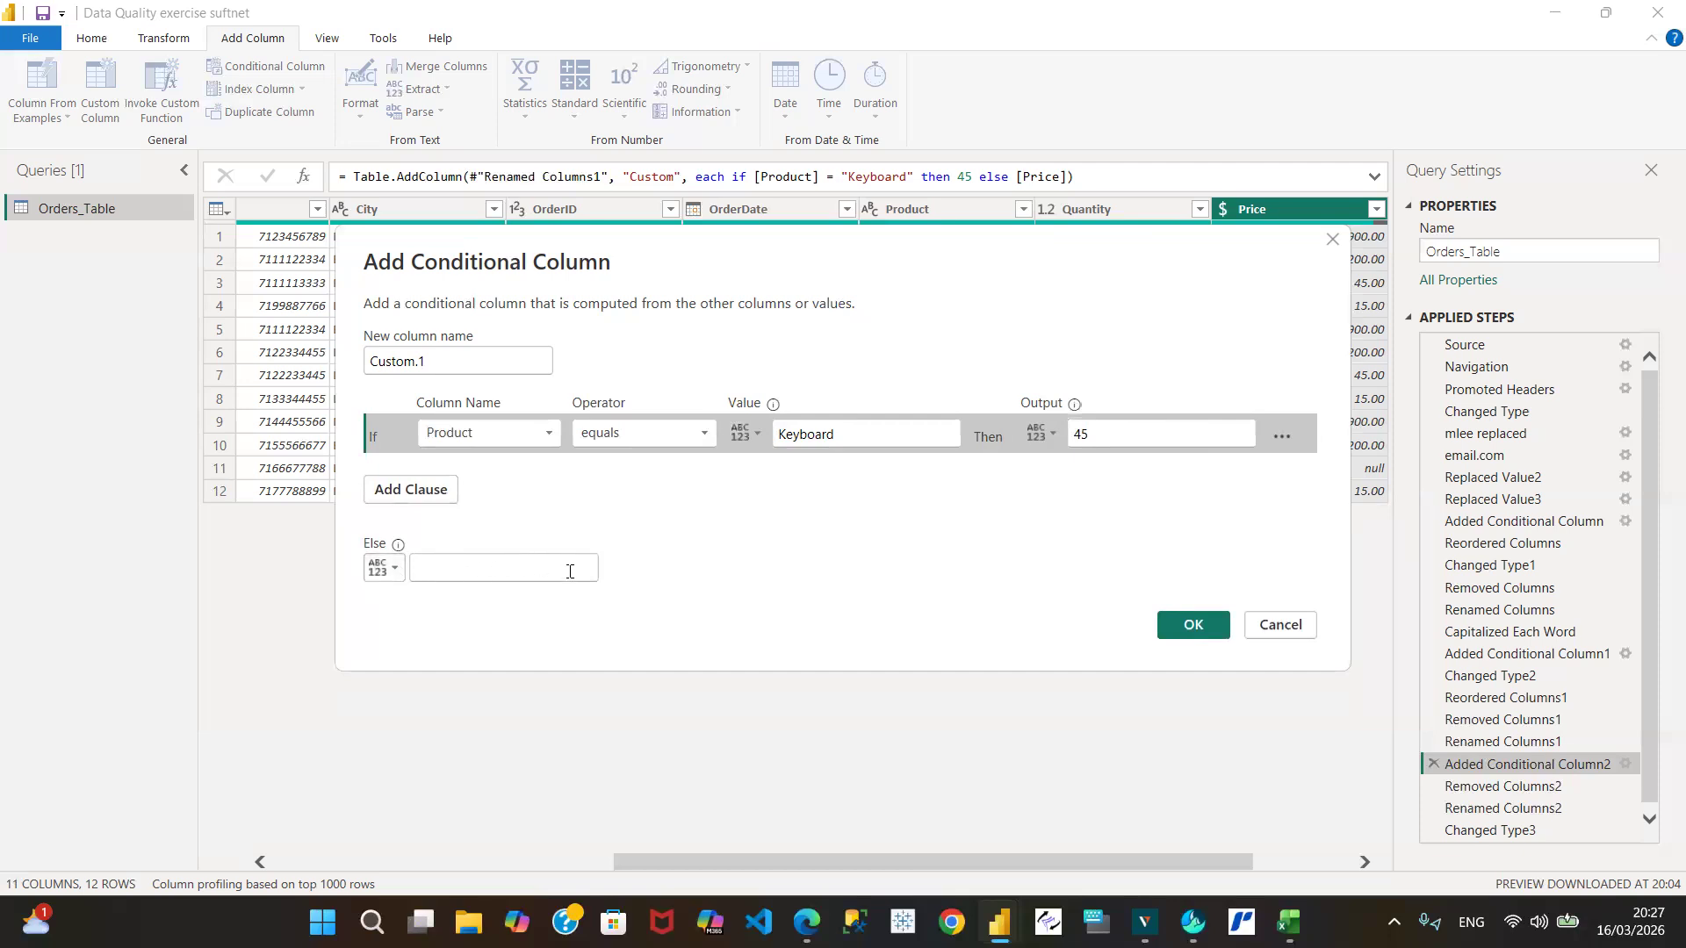
Enter placeholder text as the conditional column's Else value and clear it.
mouse_move(397, 551)
left_click(456, 569)
type("lkjlllkl")
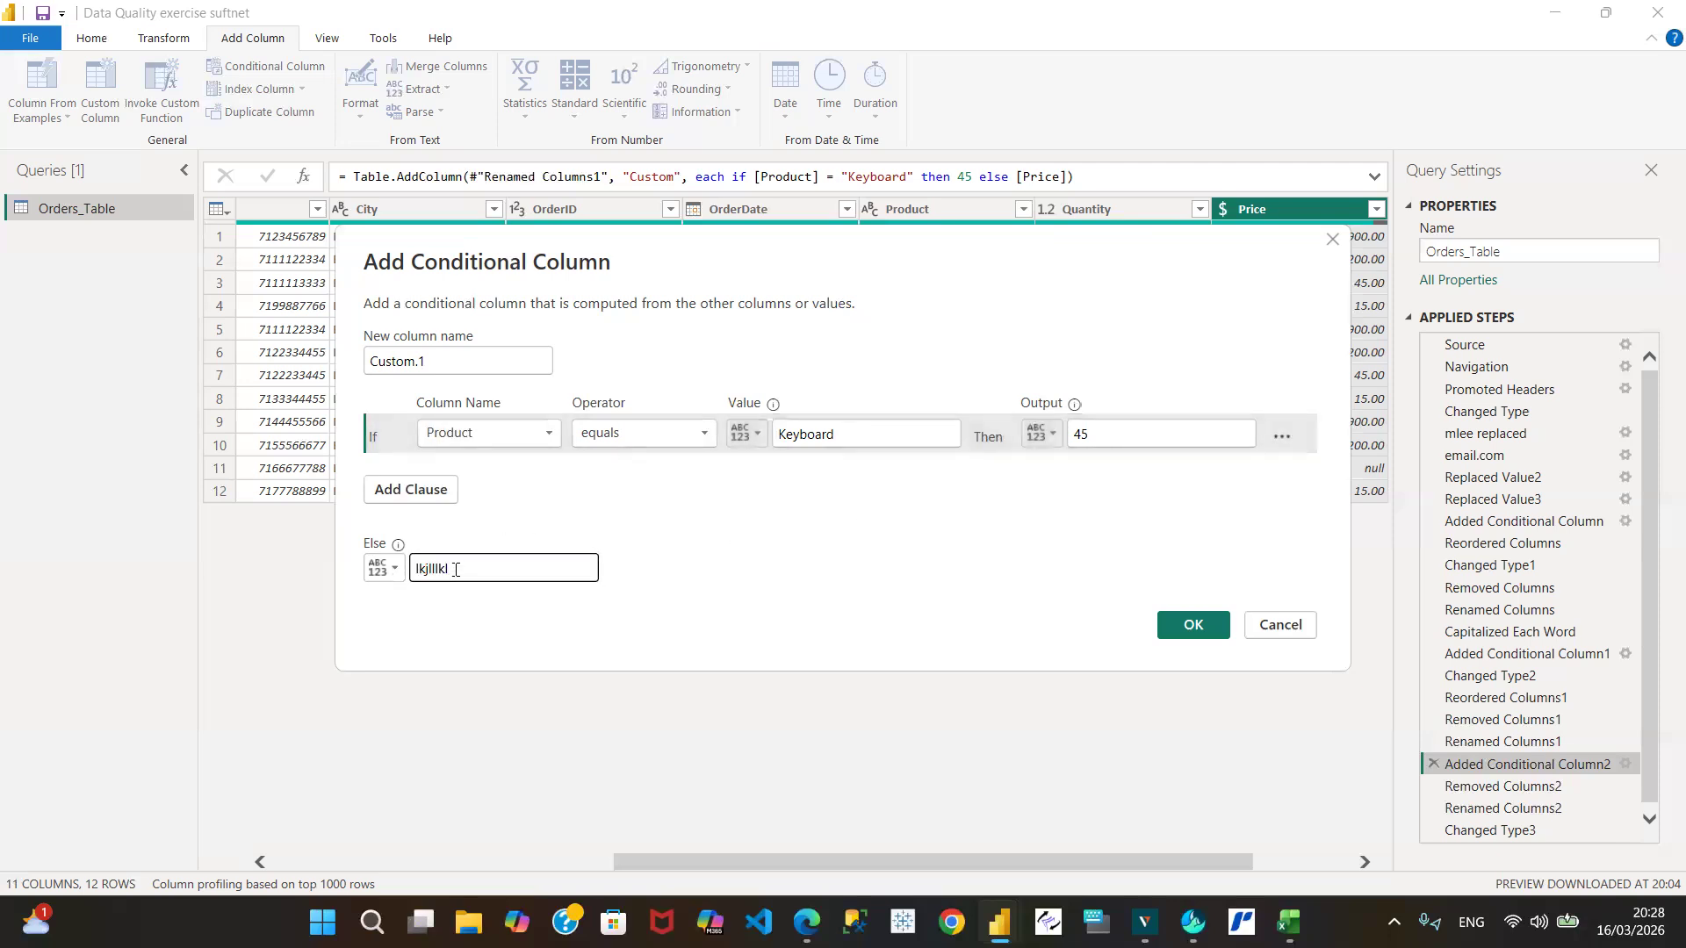
key("BackSpace")
key("BackSpace")
key("BackSpace")
key("BackSpace")
key("BackSpace")
key("BackSpace")
key("BackSpace")
Set the Else output to the Price column, discard the new conditional column and return to the Changed Type3 step.
left_click(392, 575)
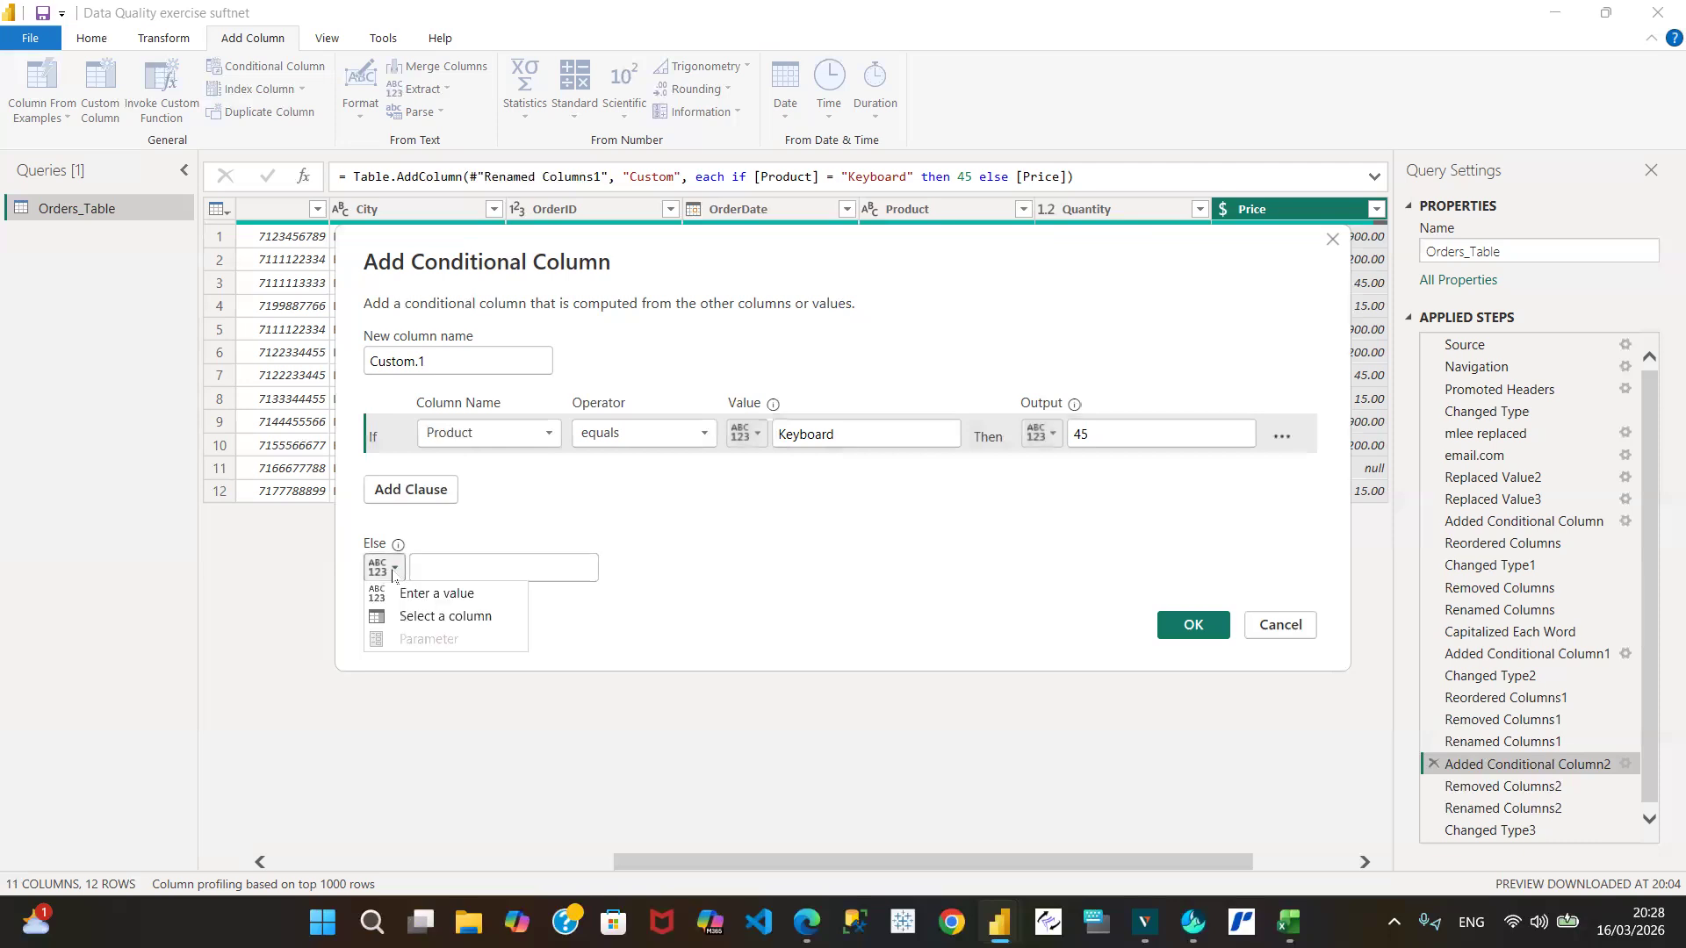
left_click(448, 618)
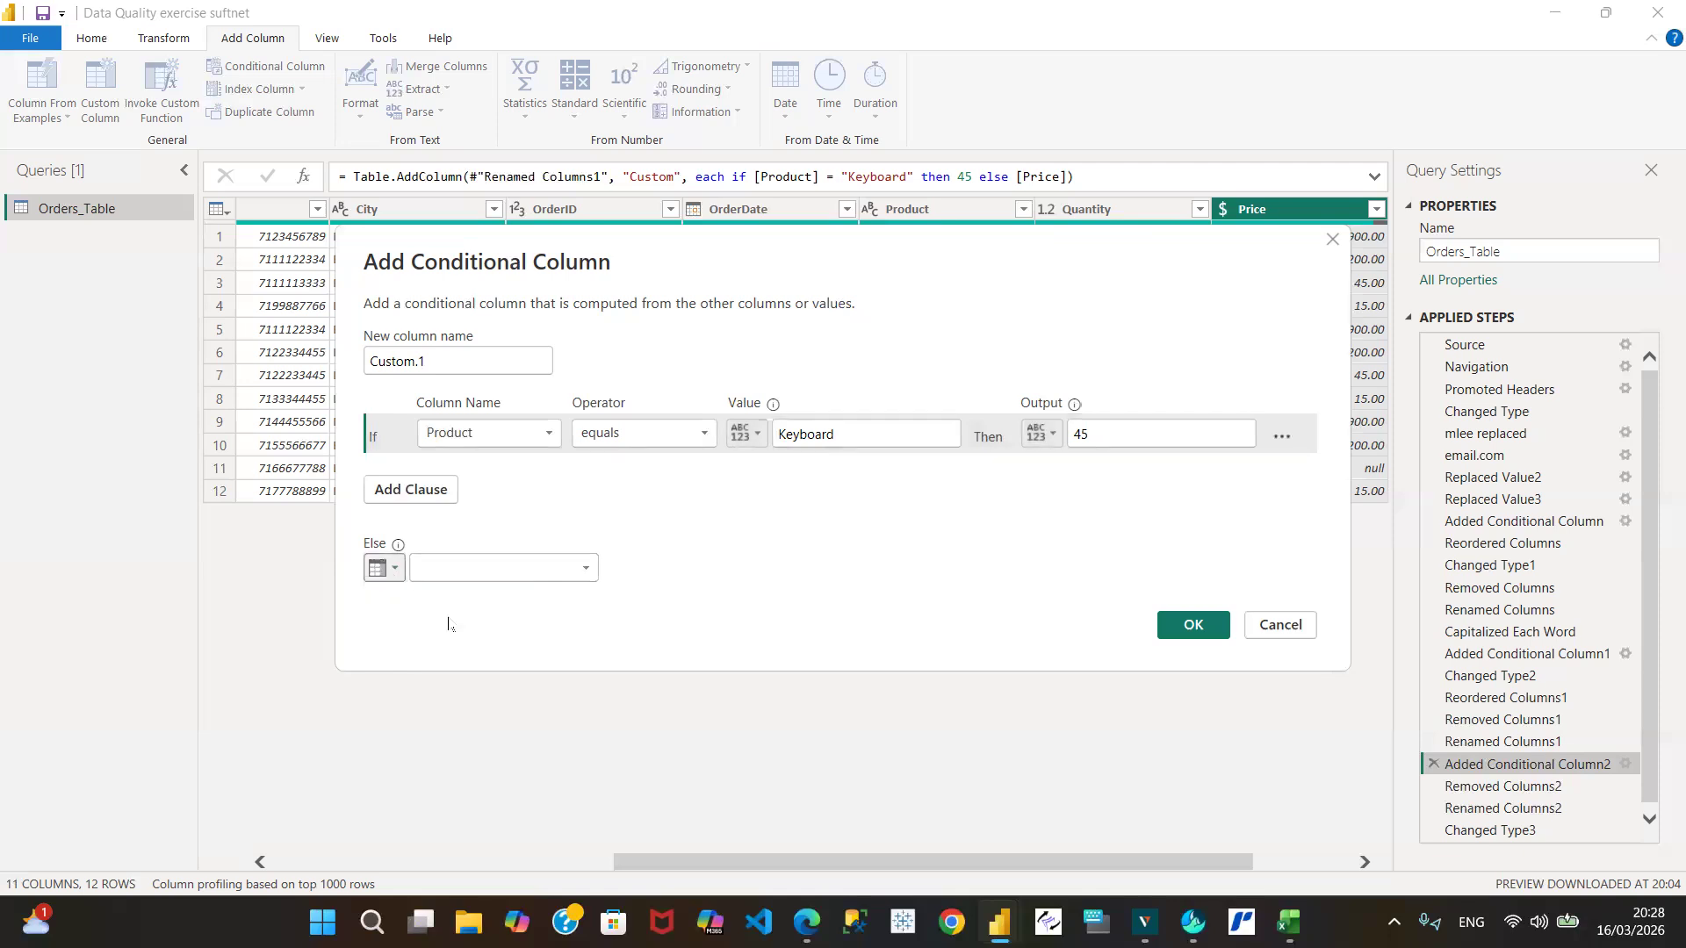
left_click(586, 568)
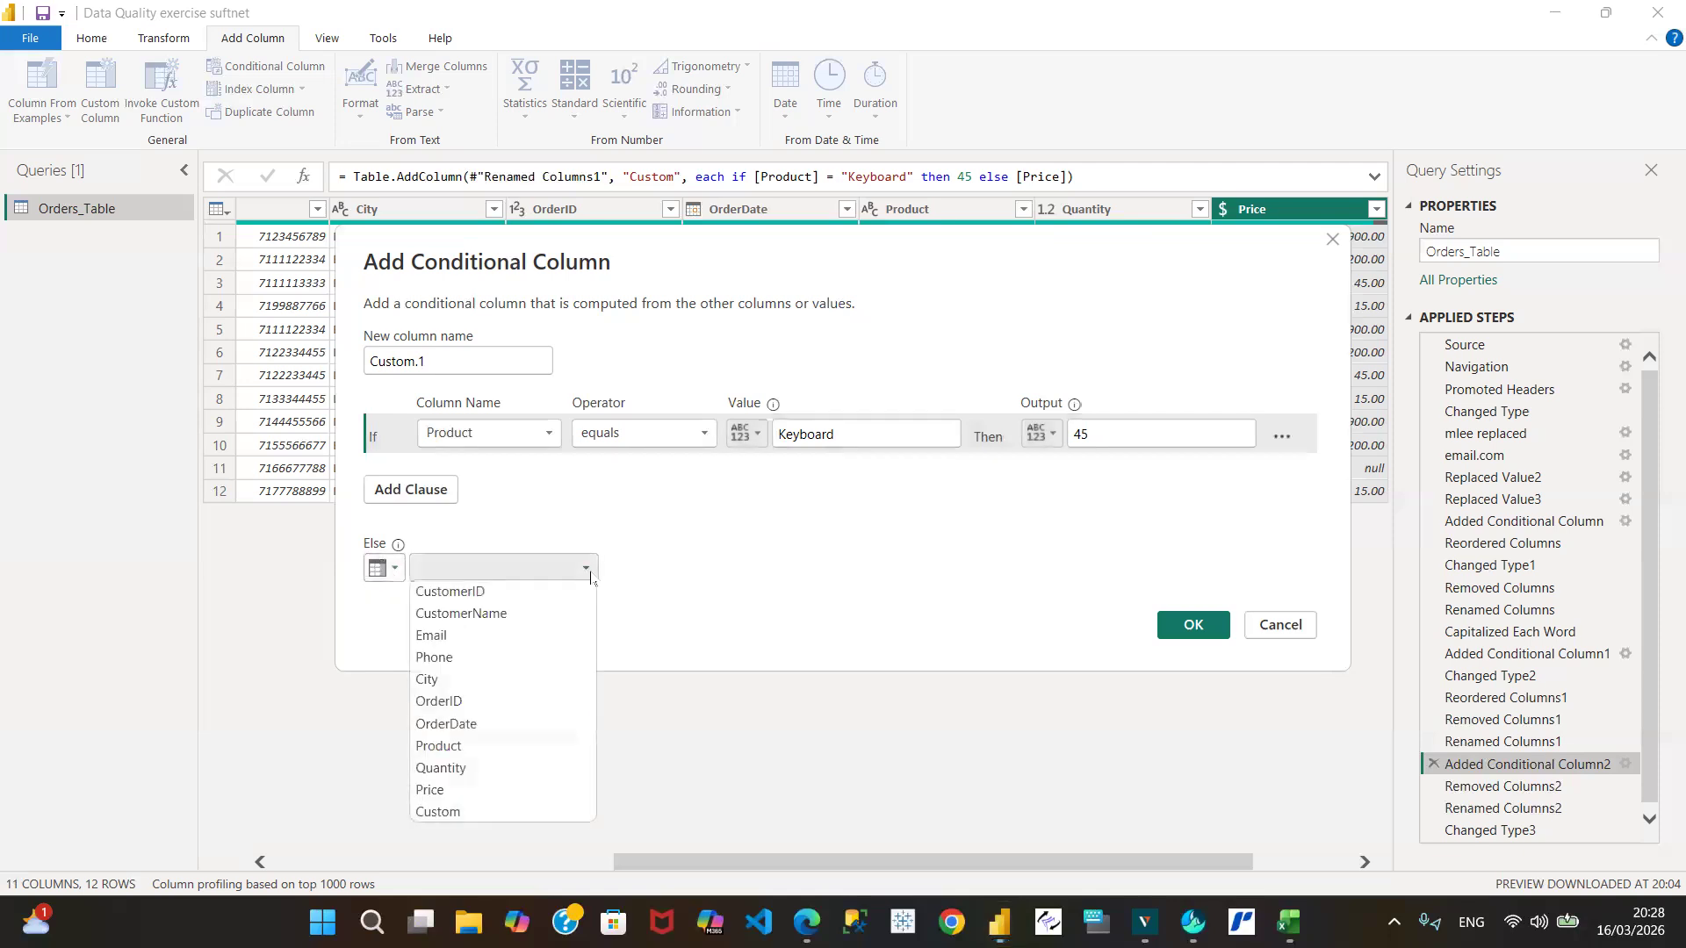
left_click(463, 792)
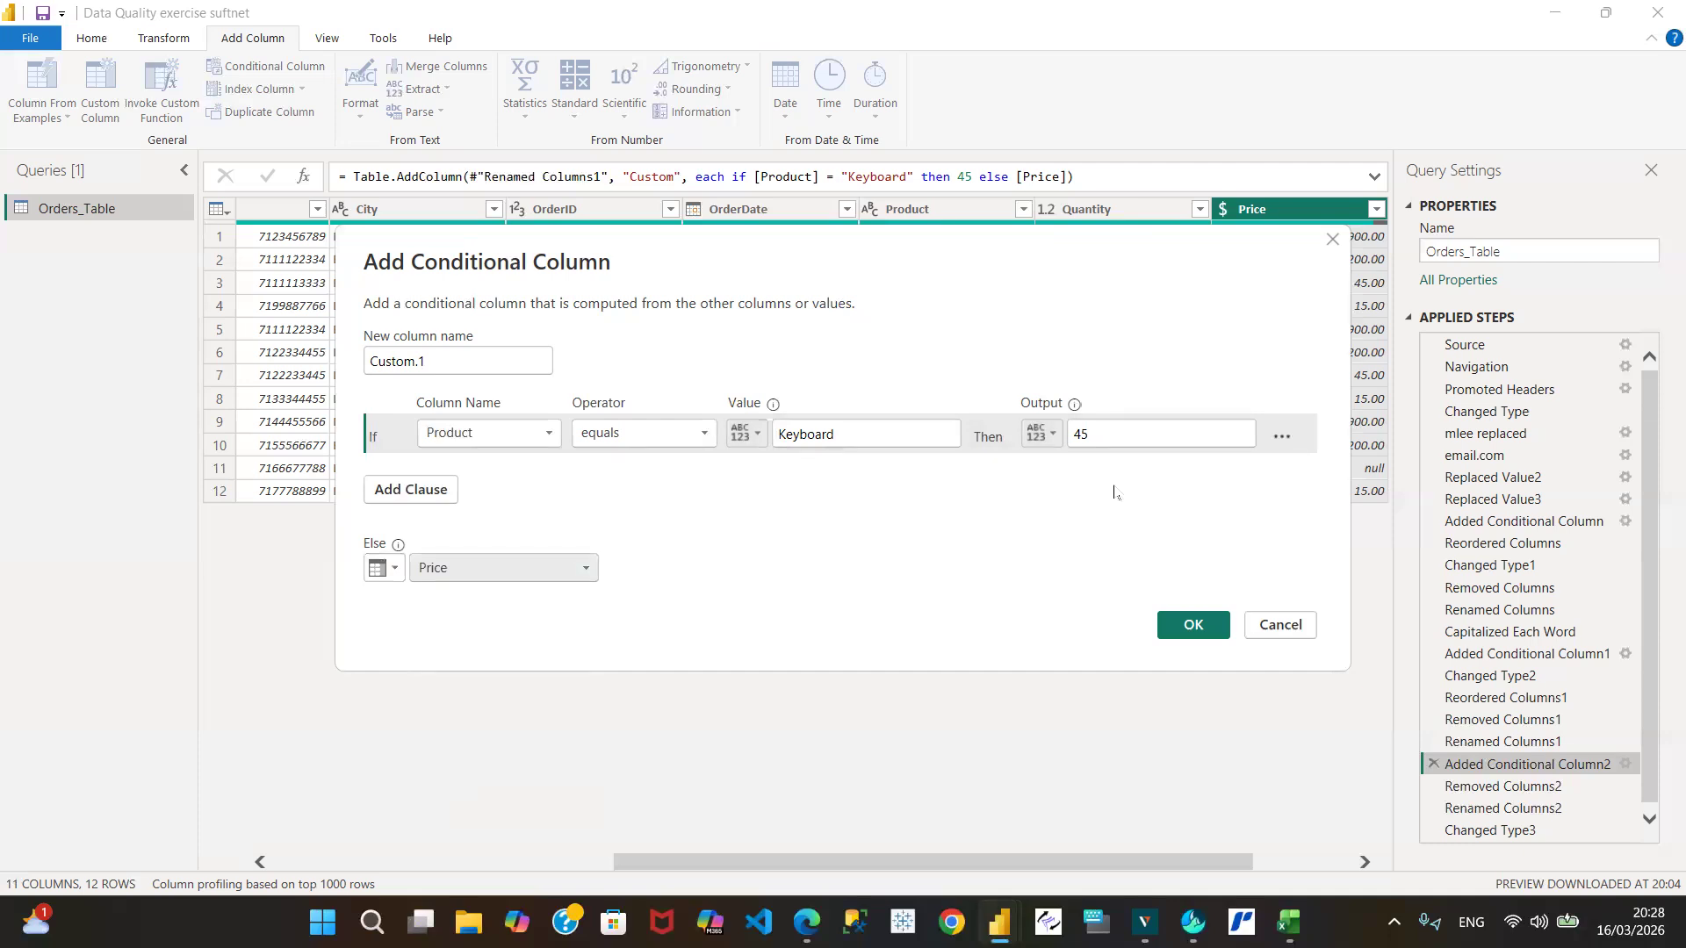
left_click(1280, 625)
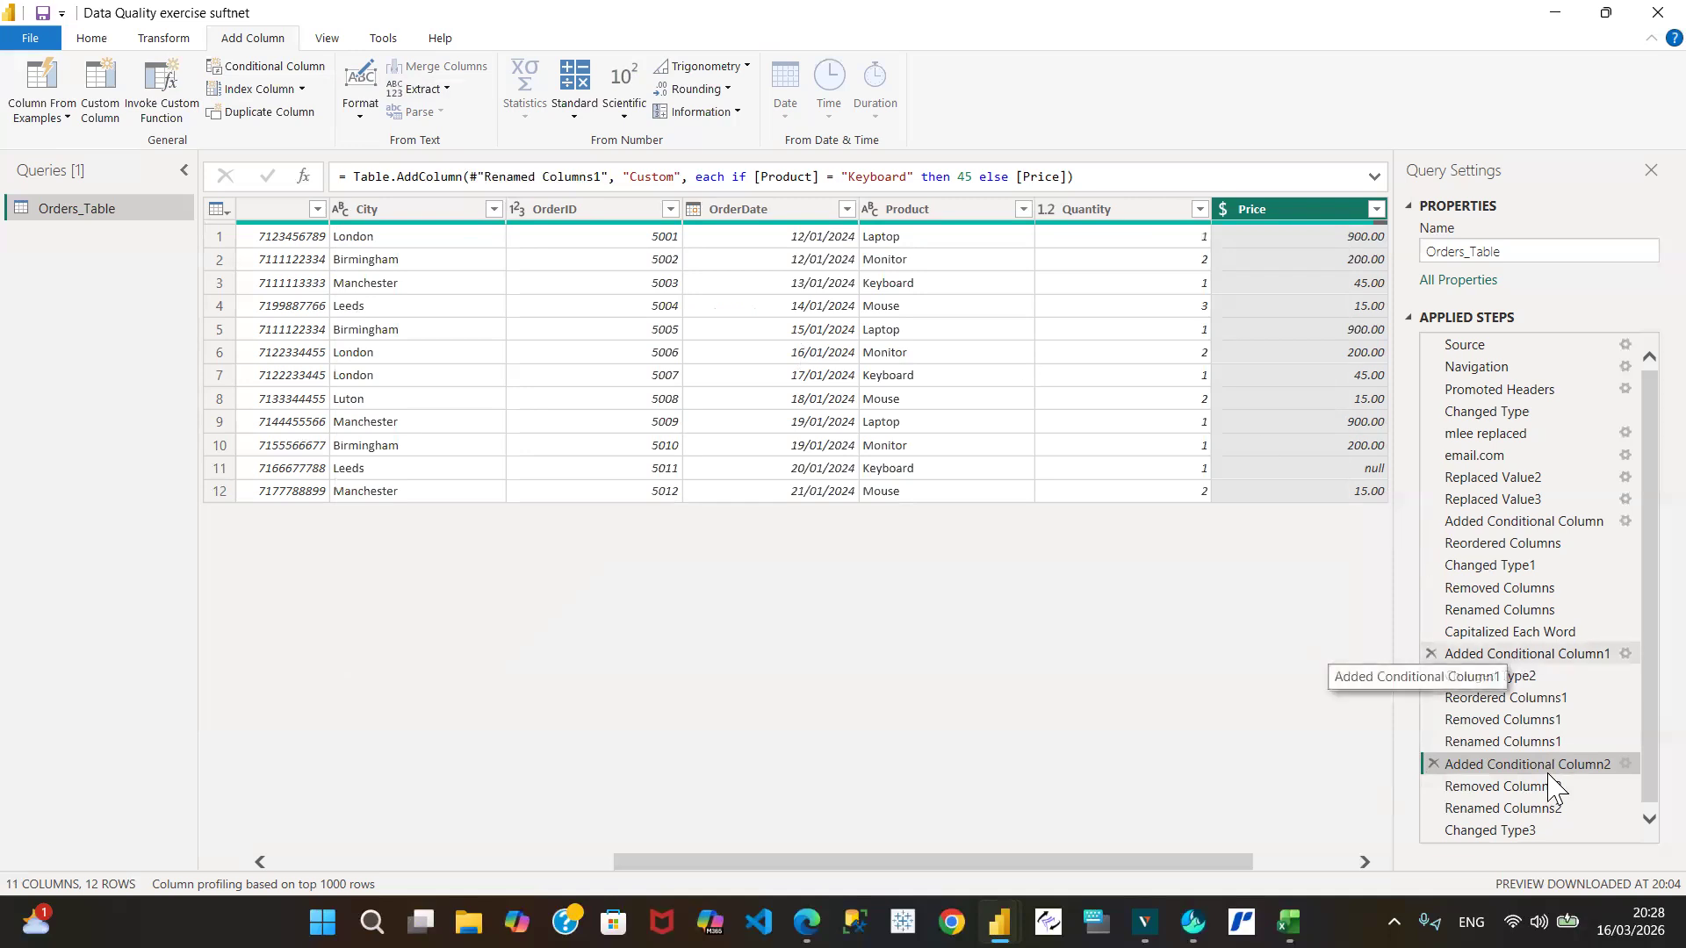
left_click(1543, 834)
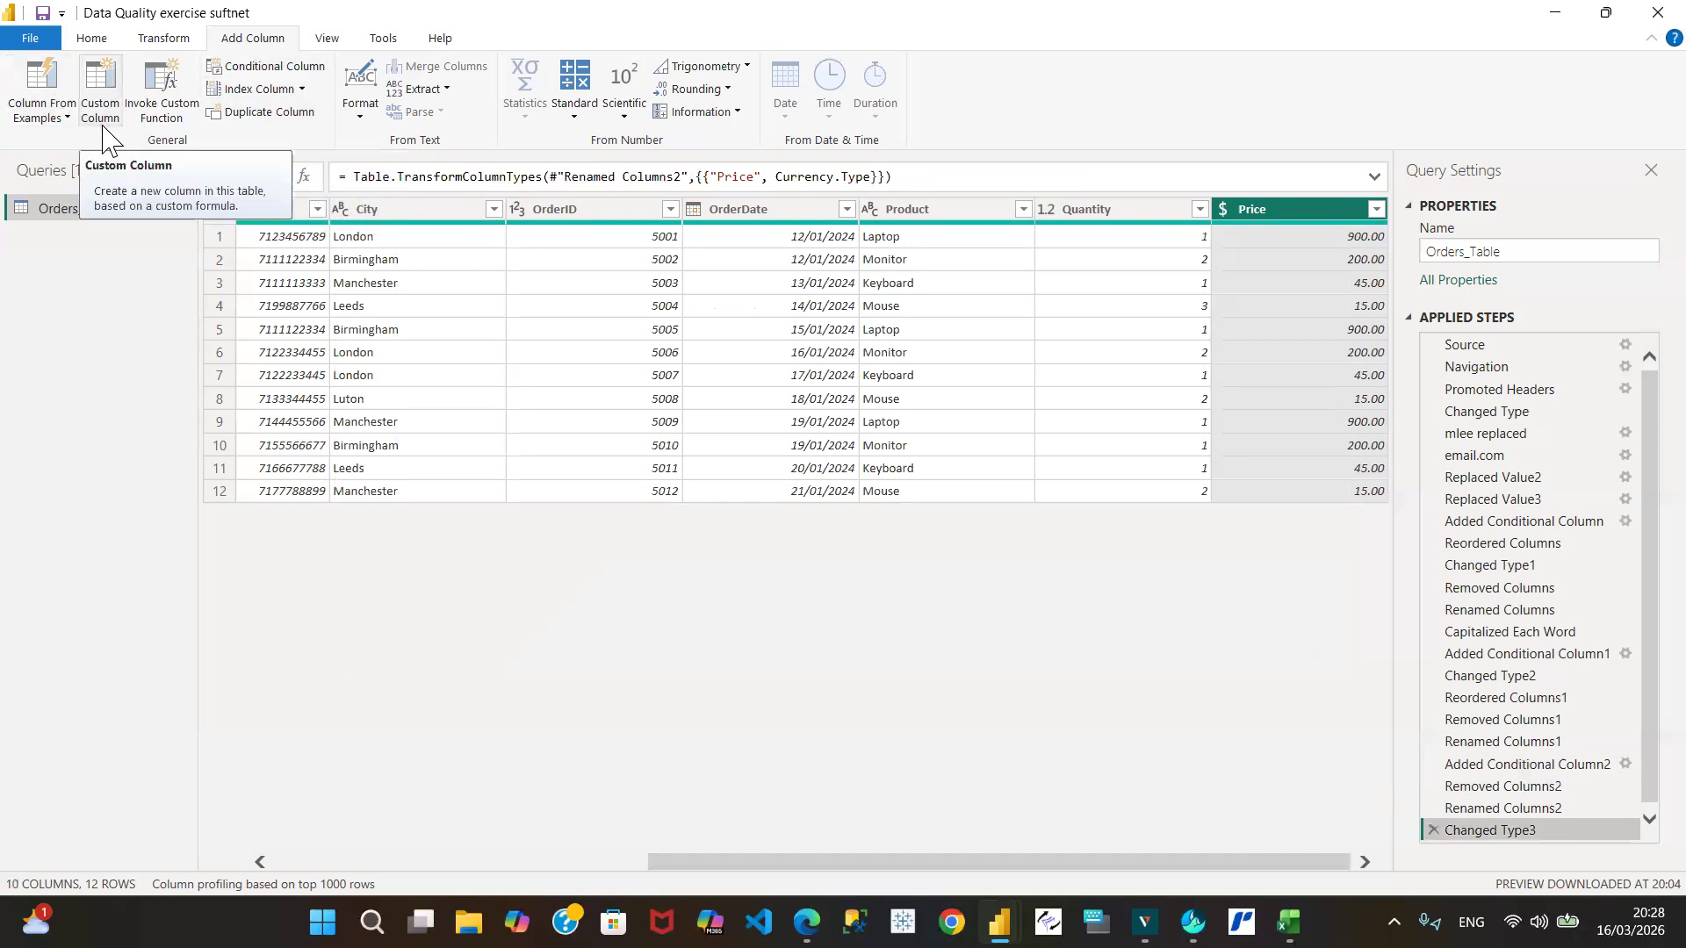
Select the CustomerName column and start a new column from examples based on that selection.
left_click(279, 863)
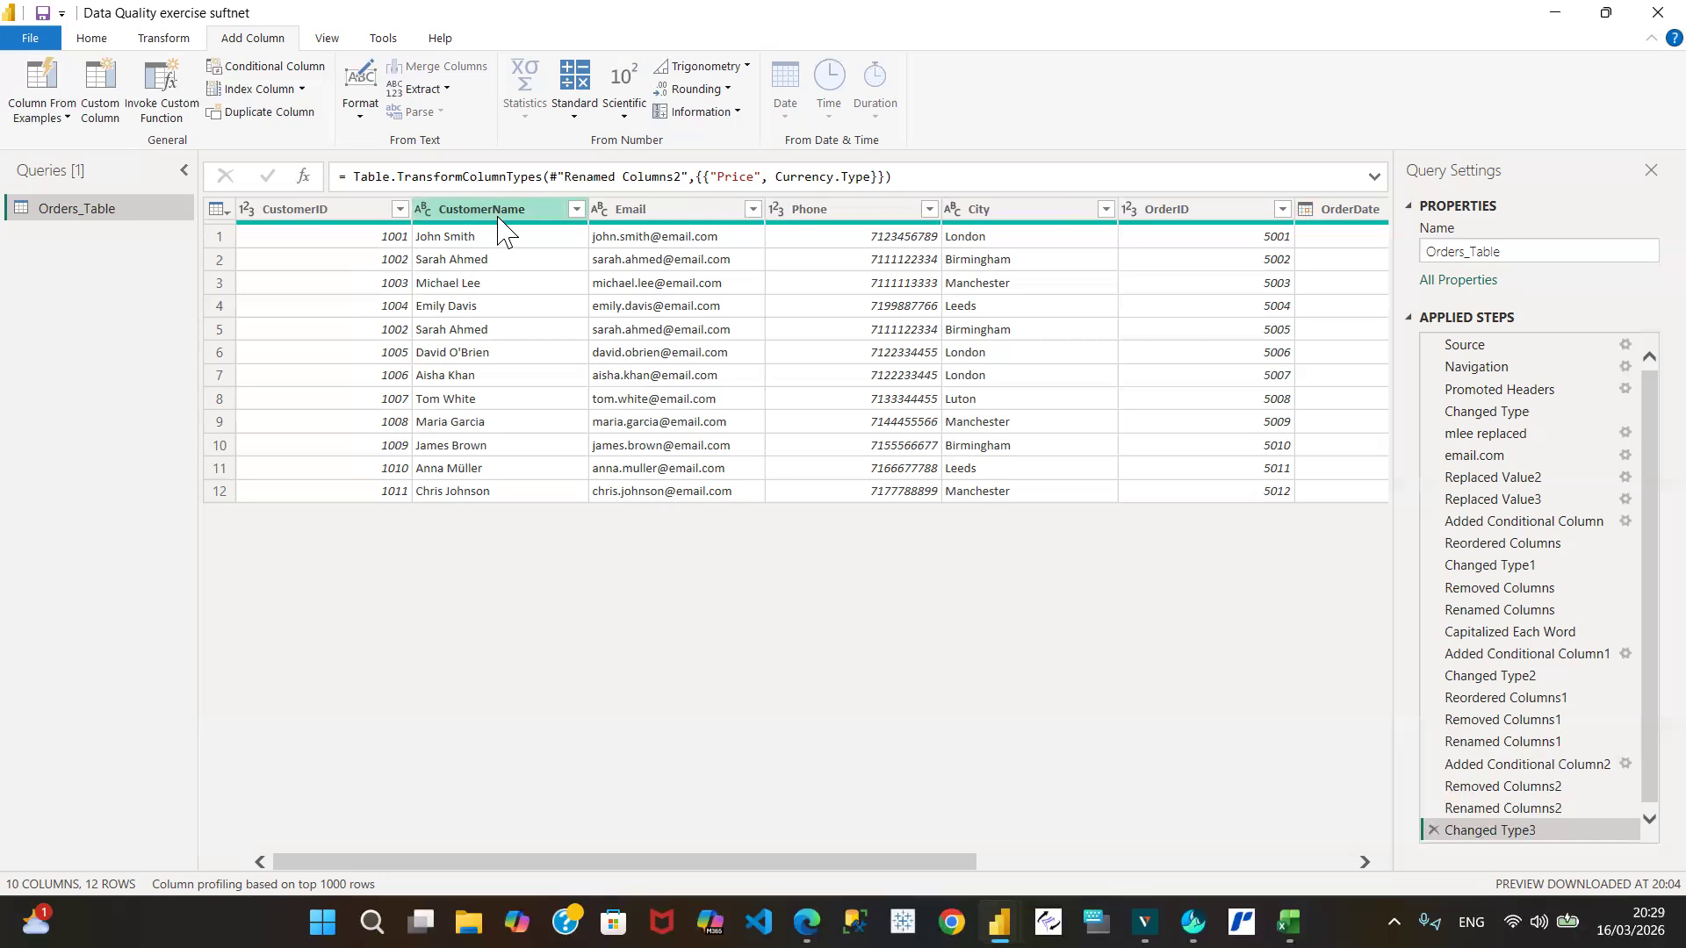
mouse_move(467, 222)
left_click(475, 210)
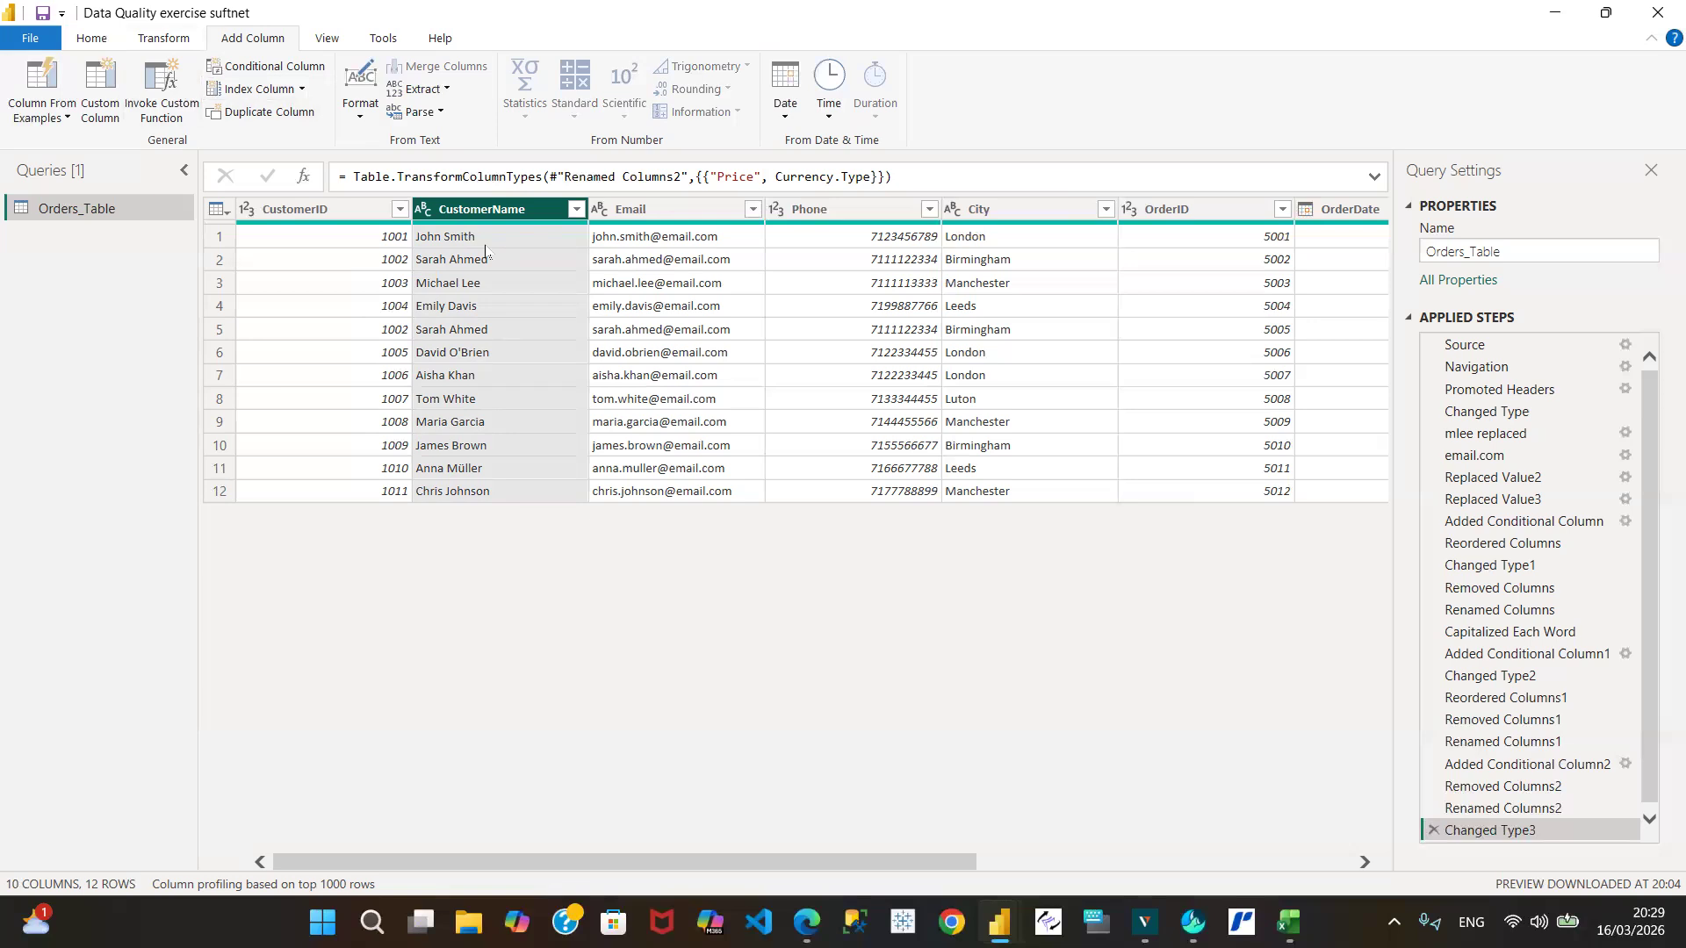
left_click(166, 42)
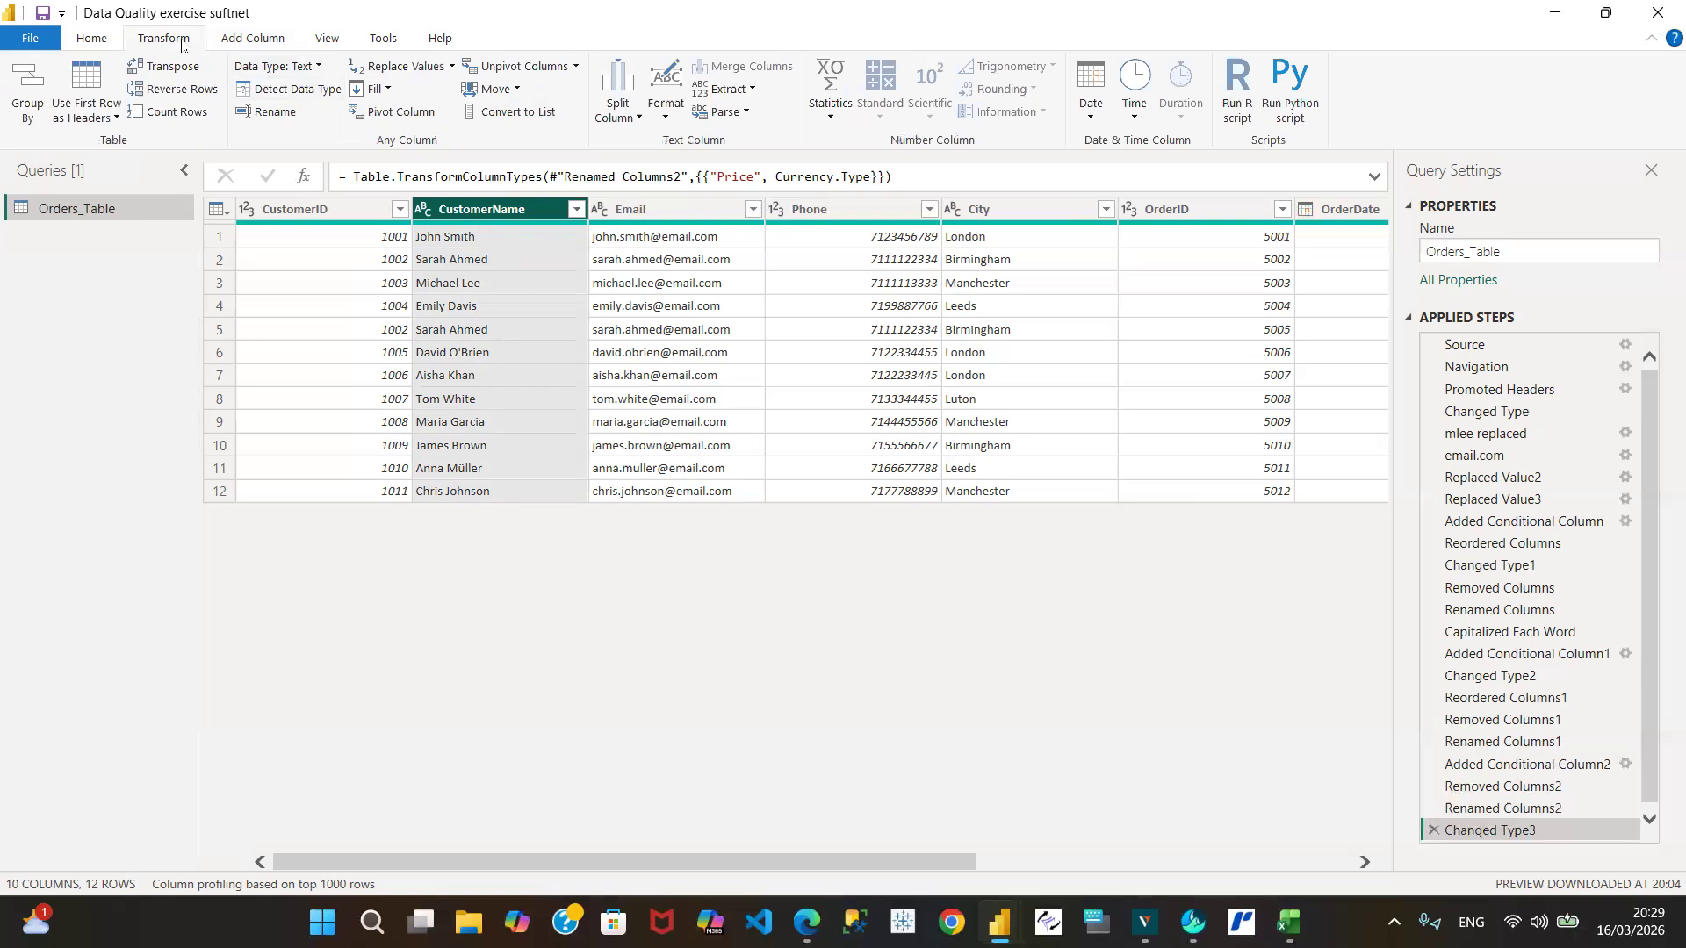
left_click(266, 41)
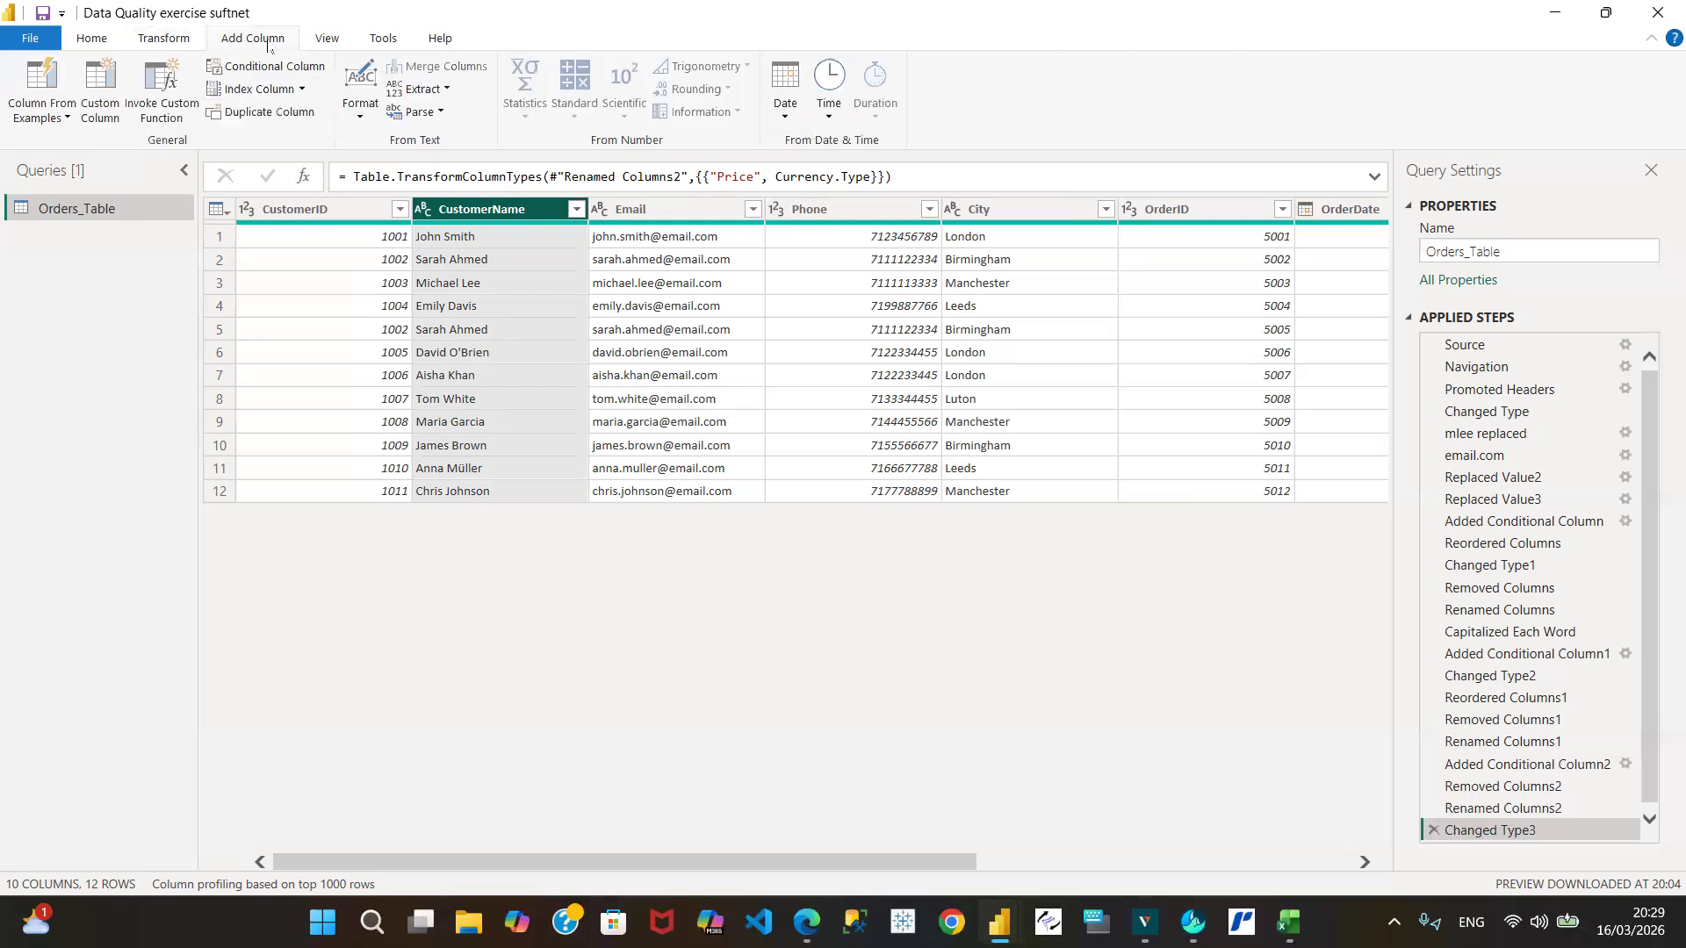
left_click(163, 41)
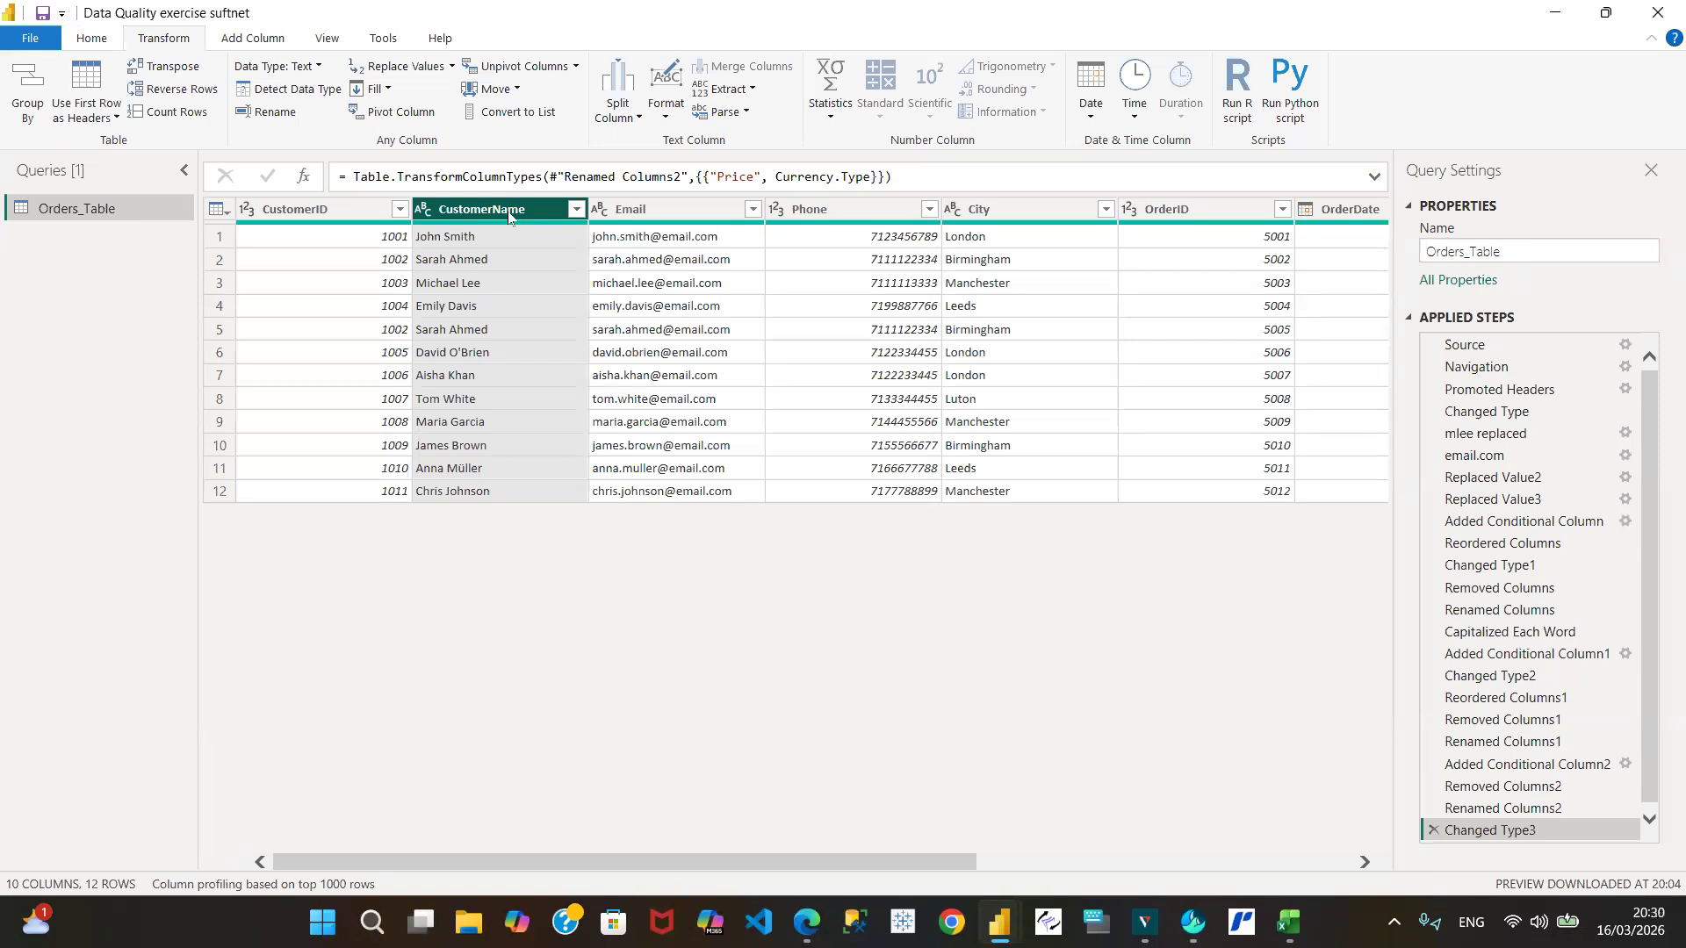
left_click(259, 40)
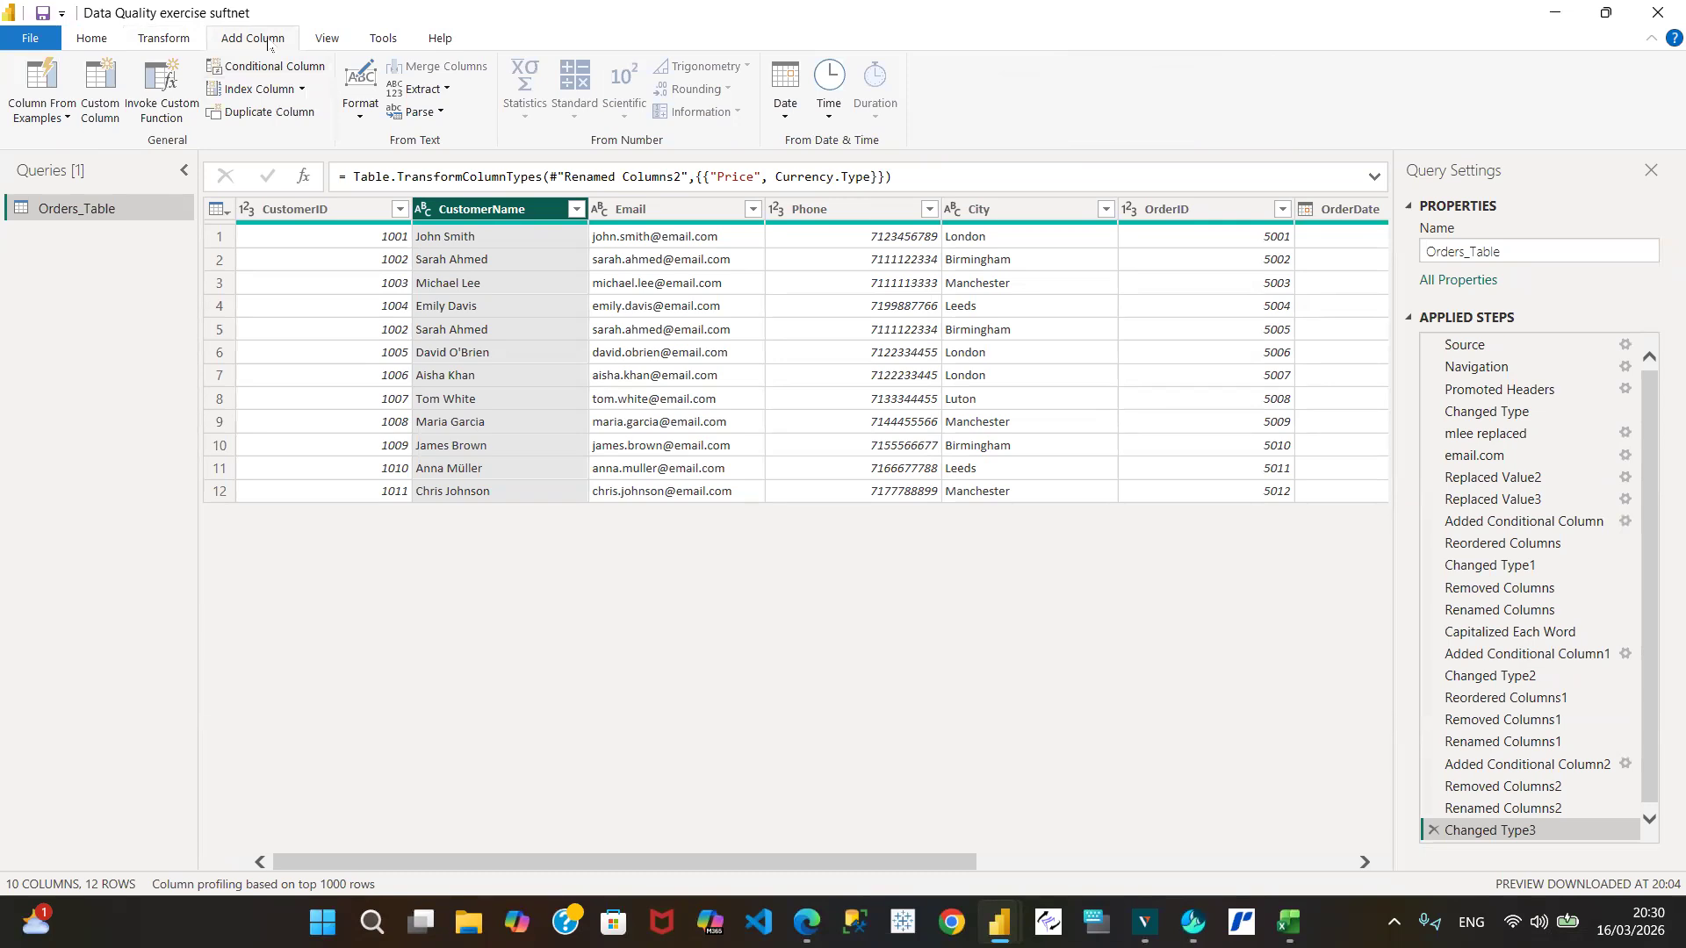
left_click(67, 121)
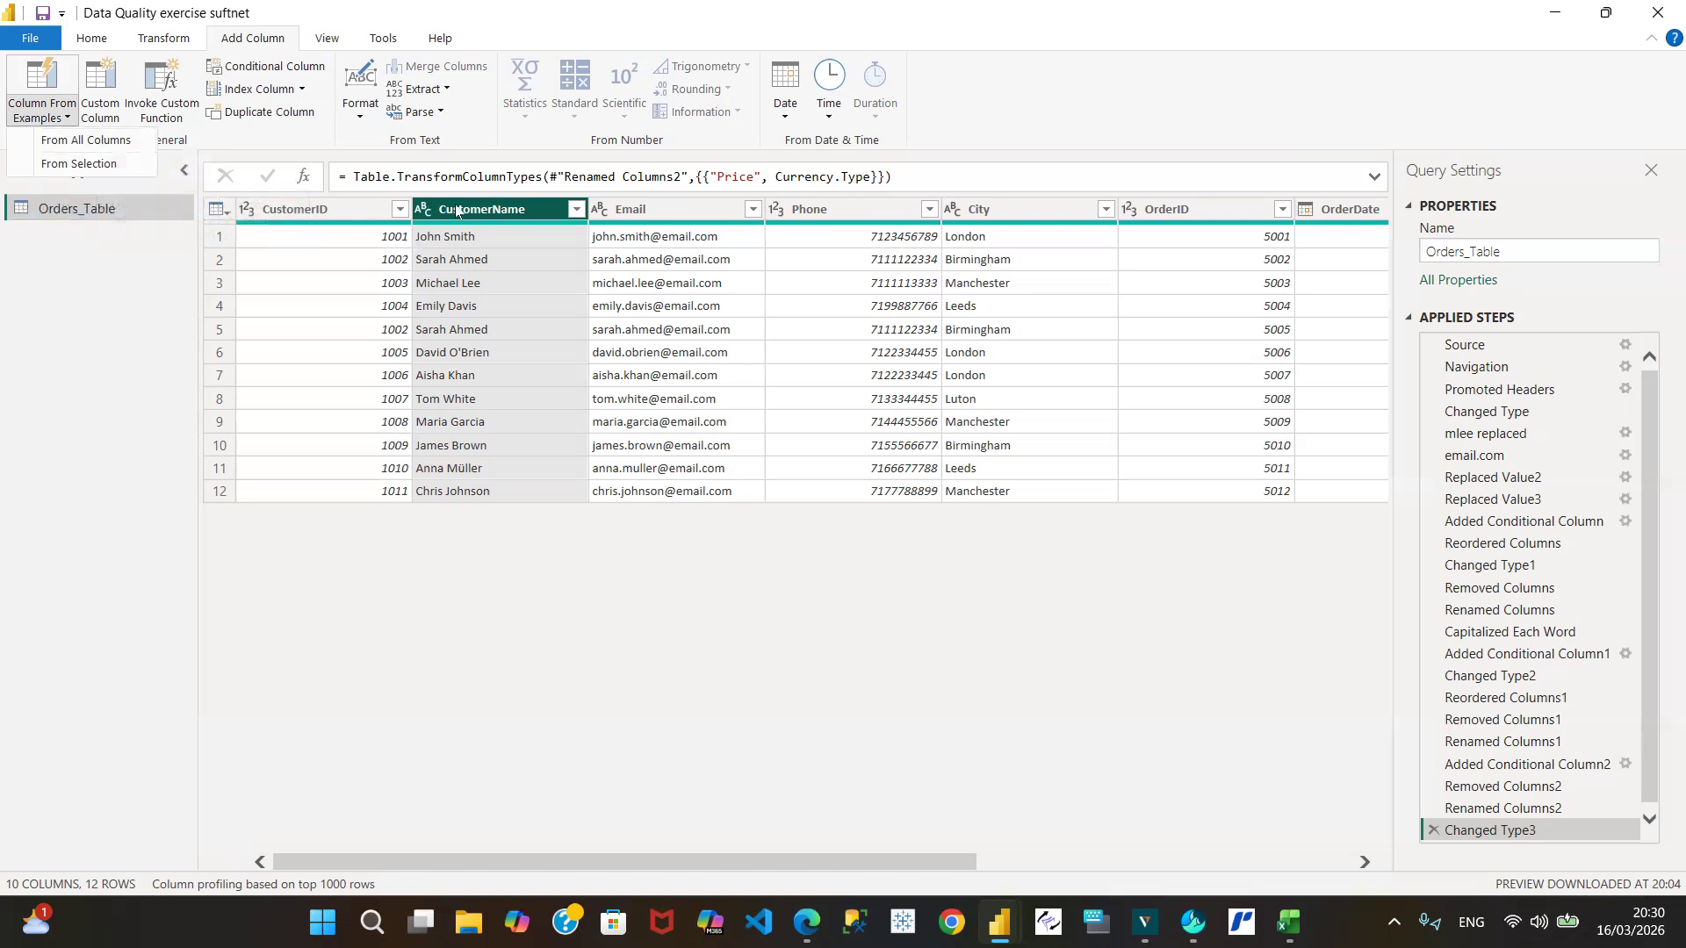
left_click(94, 165)
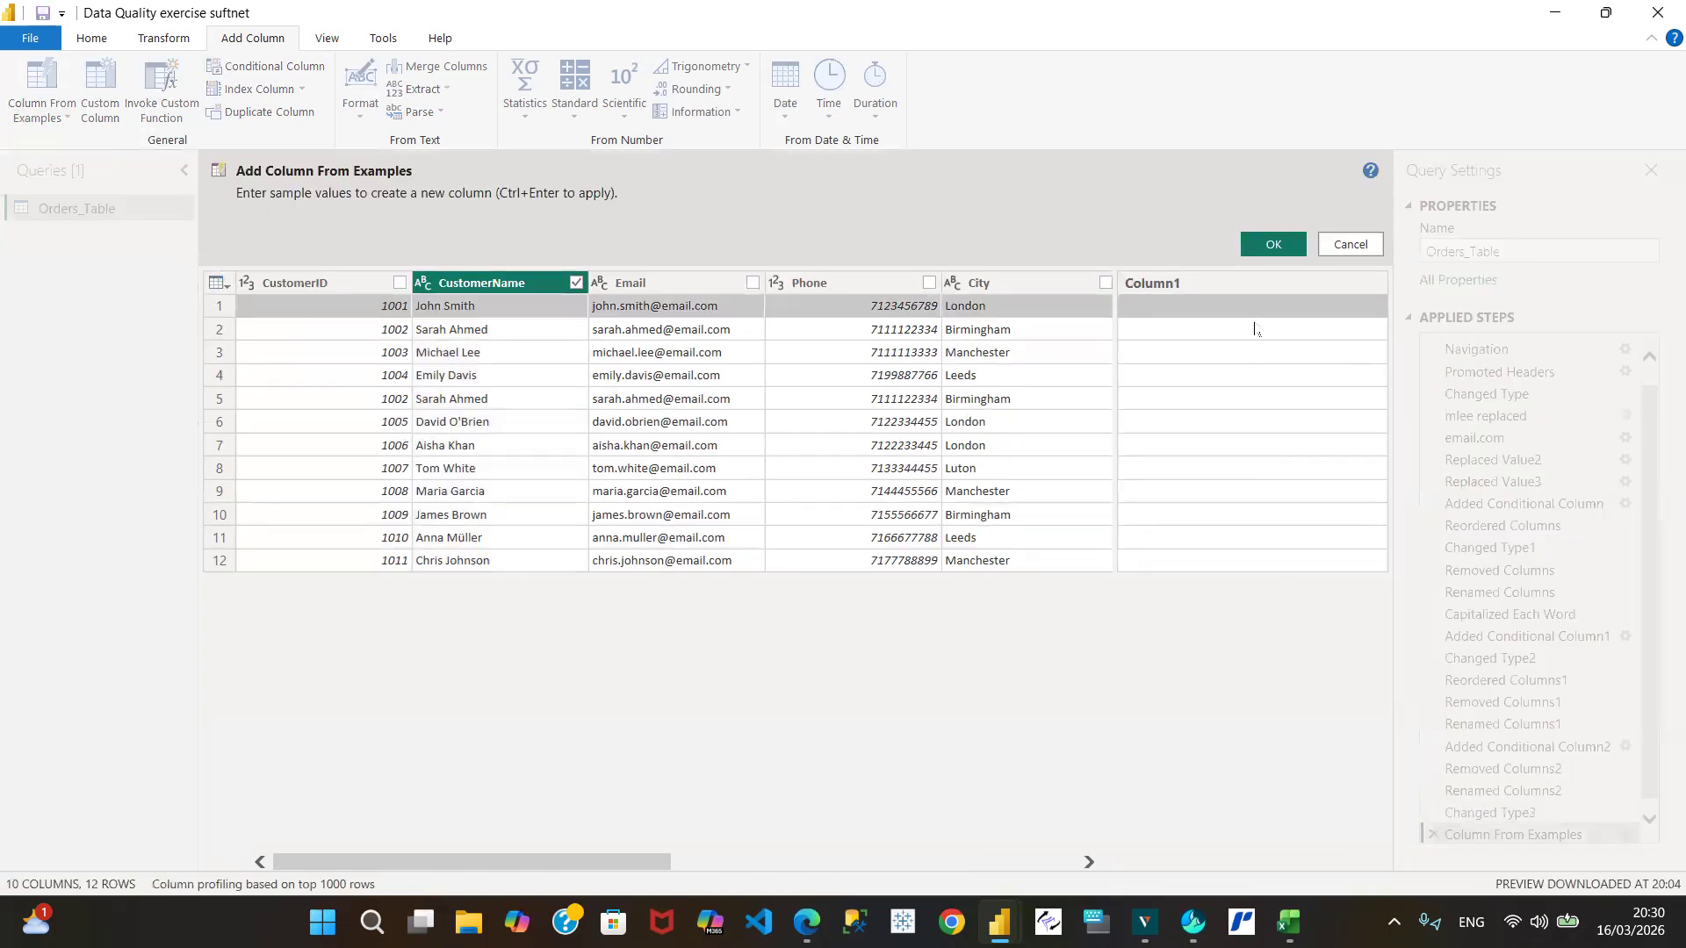
Enter the customer's first name as the sample value in row 1 and create the column from examples.
left_click(1163, 309)
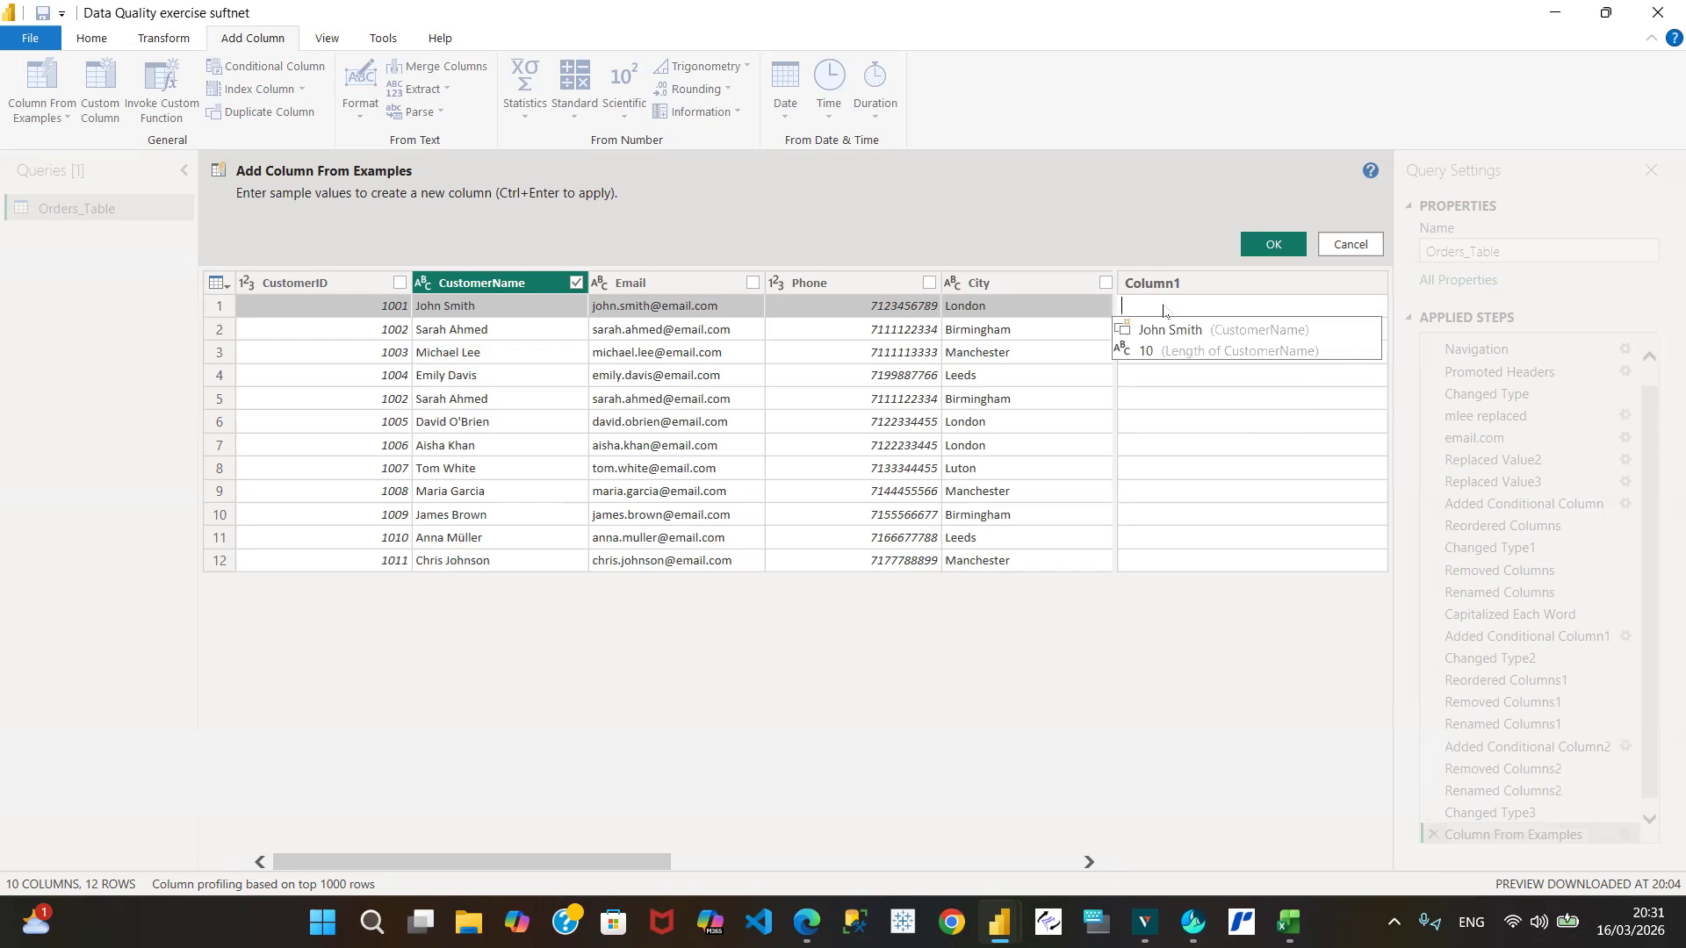
type("John")
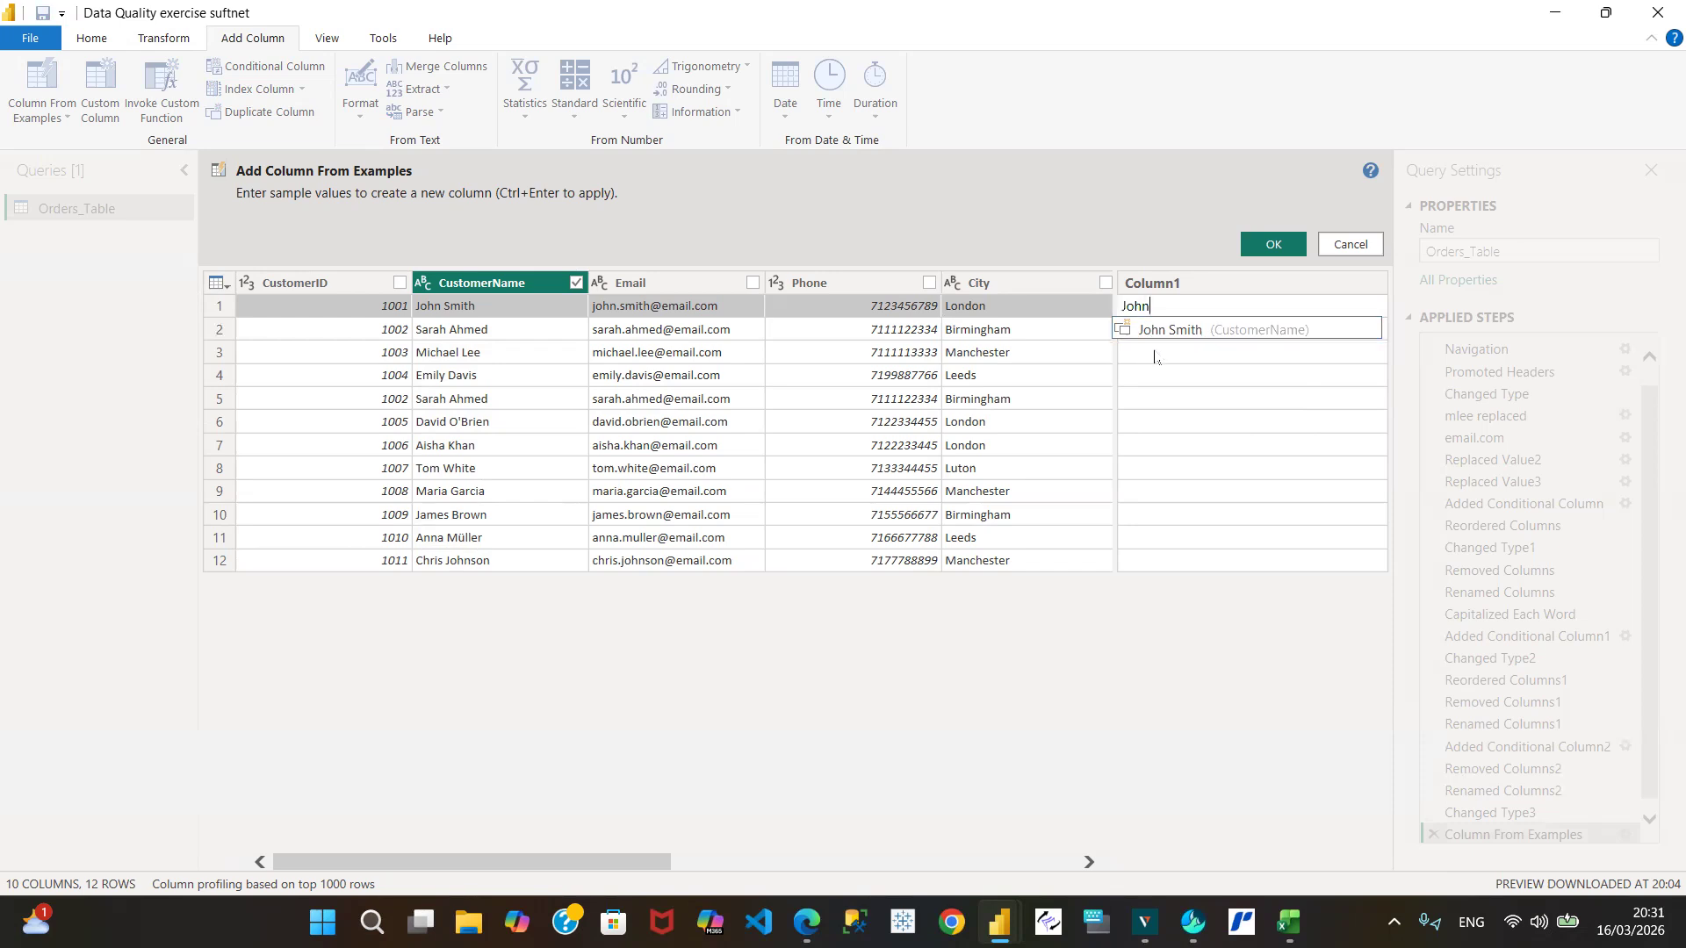
key("Return")
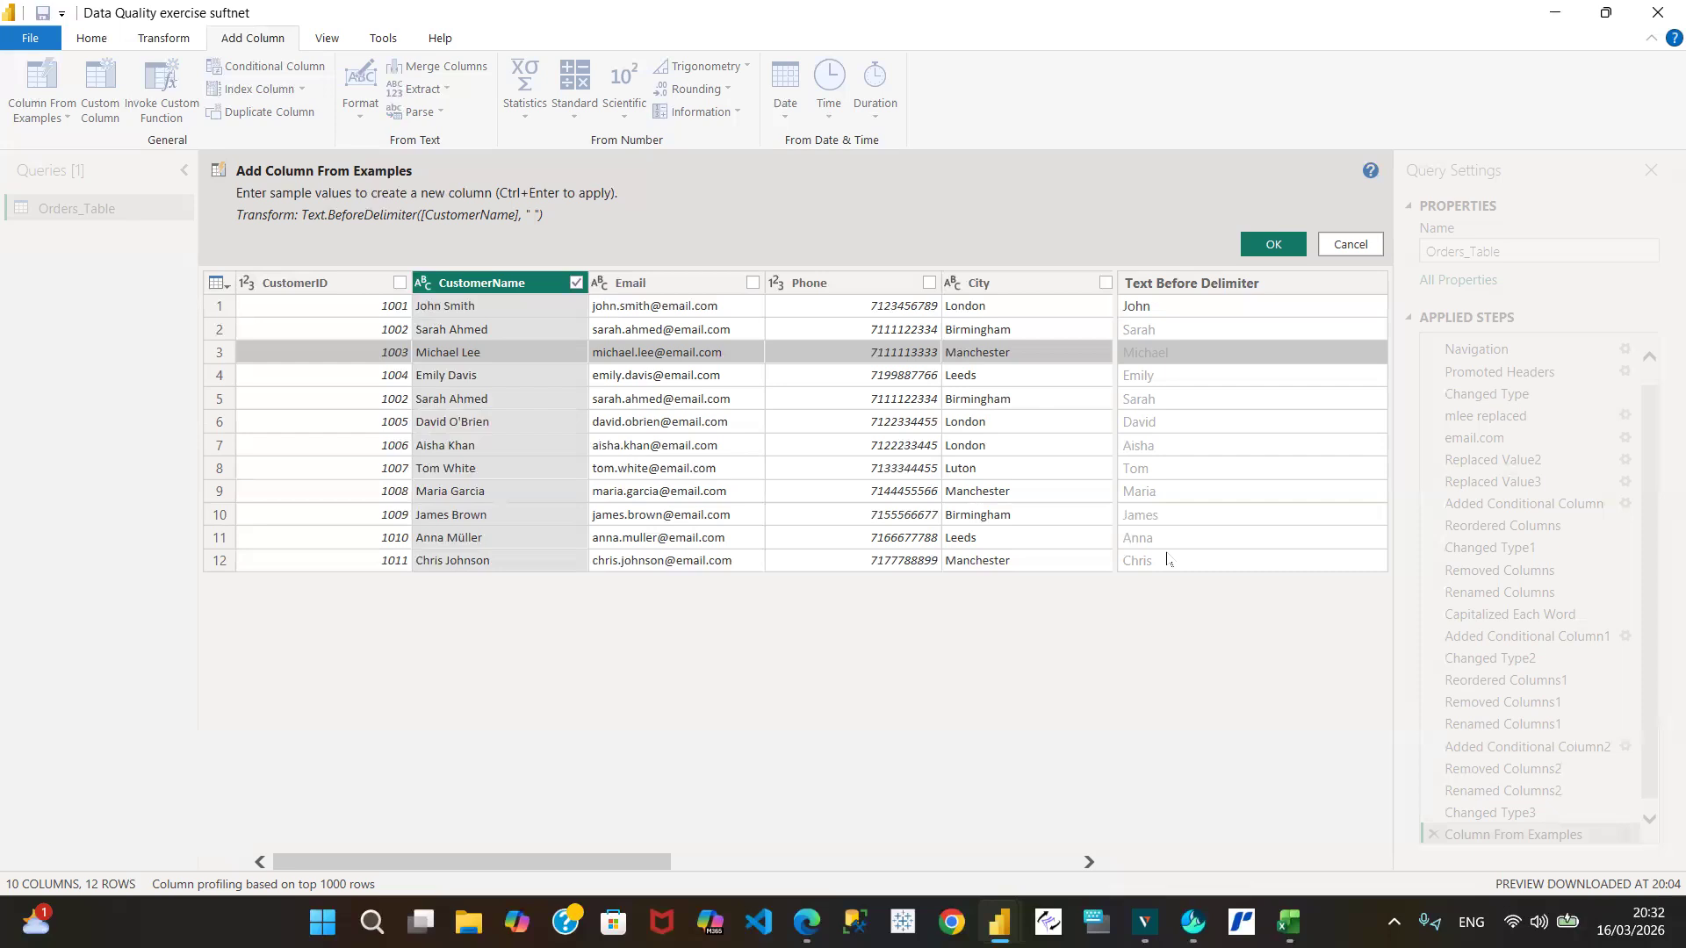
left_click(1272, 245)
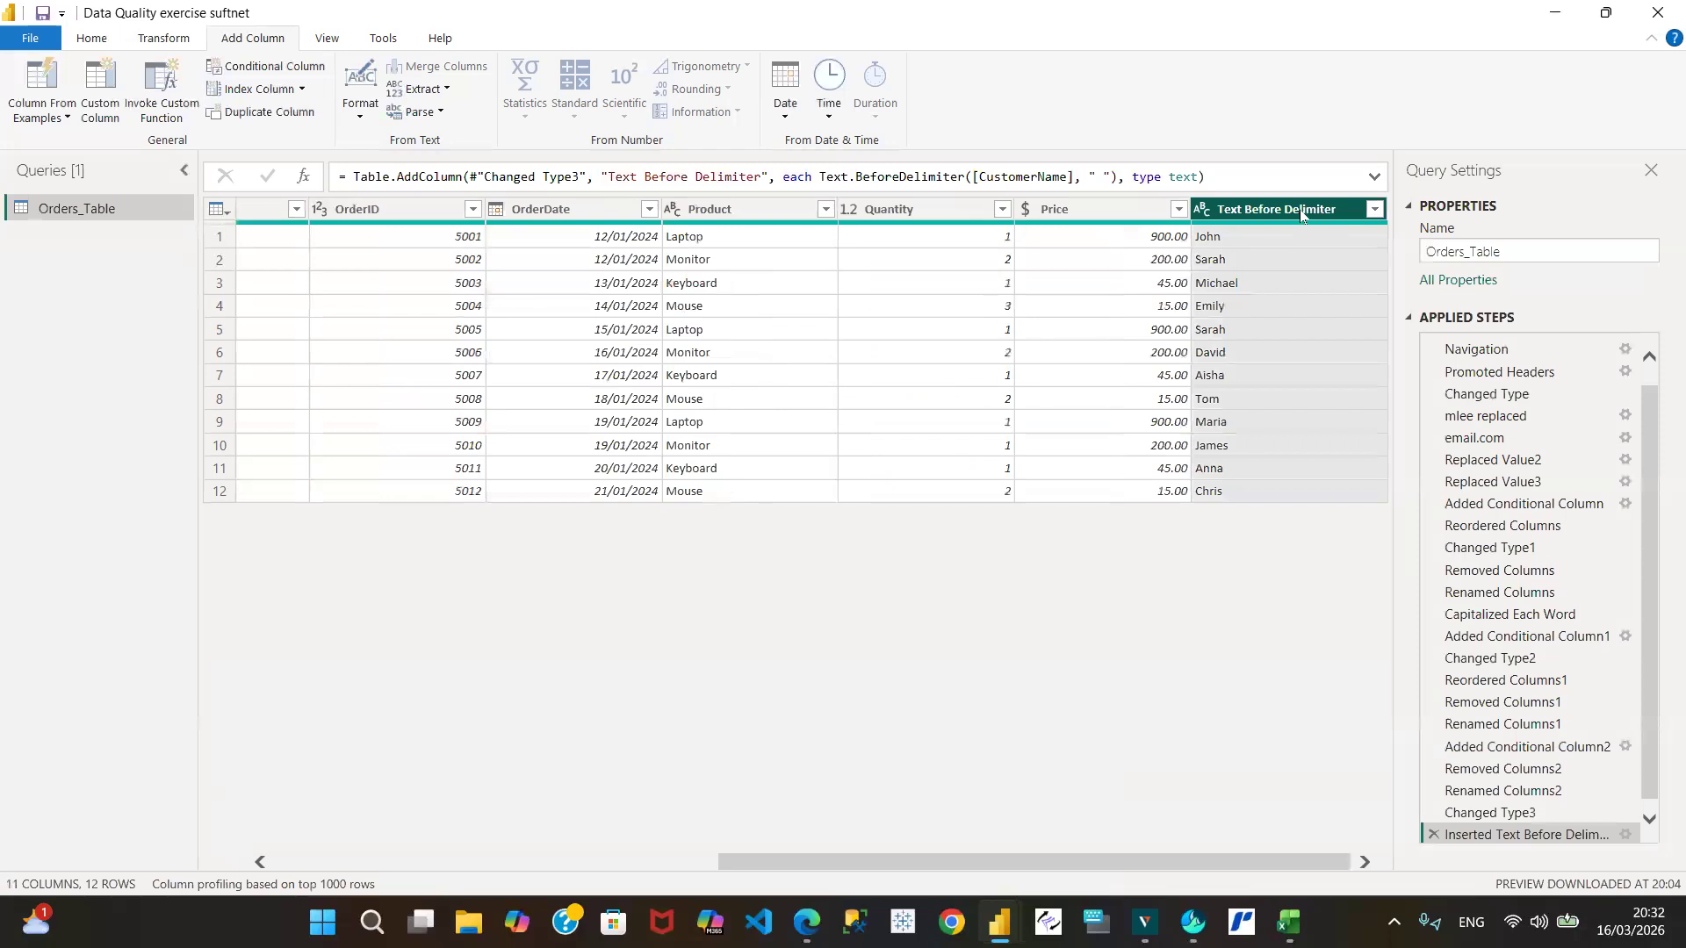
Rename the Text Before Delimiter column to First Name.
double_click(1296, 210)
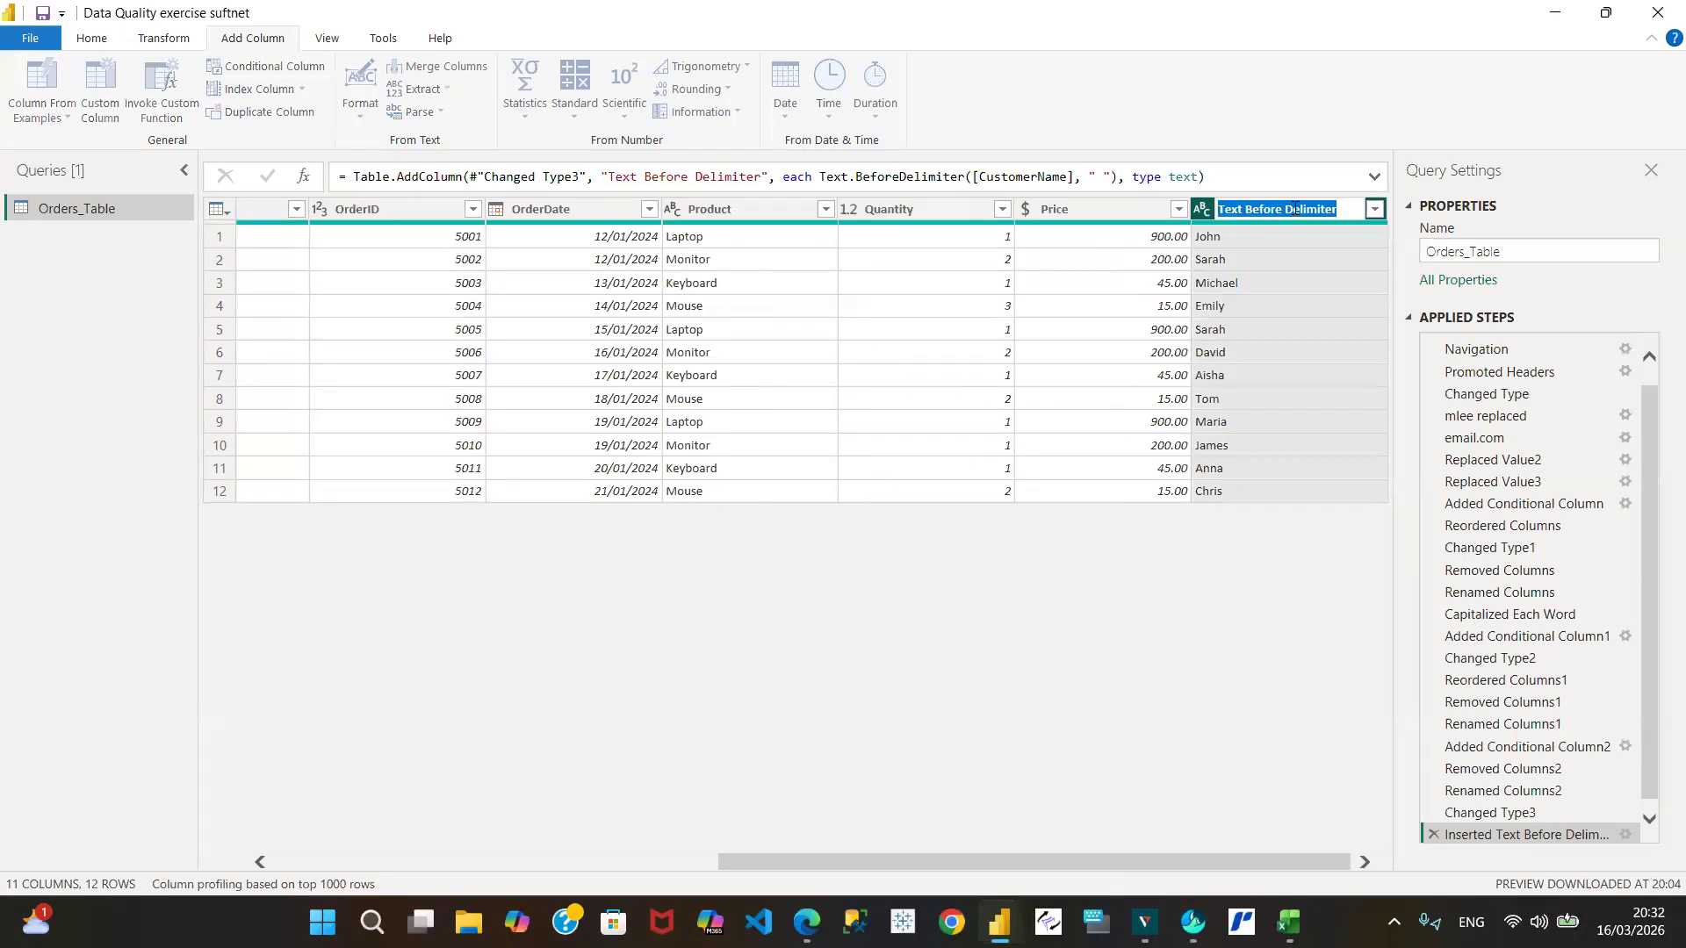
type("First Name")
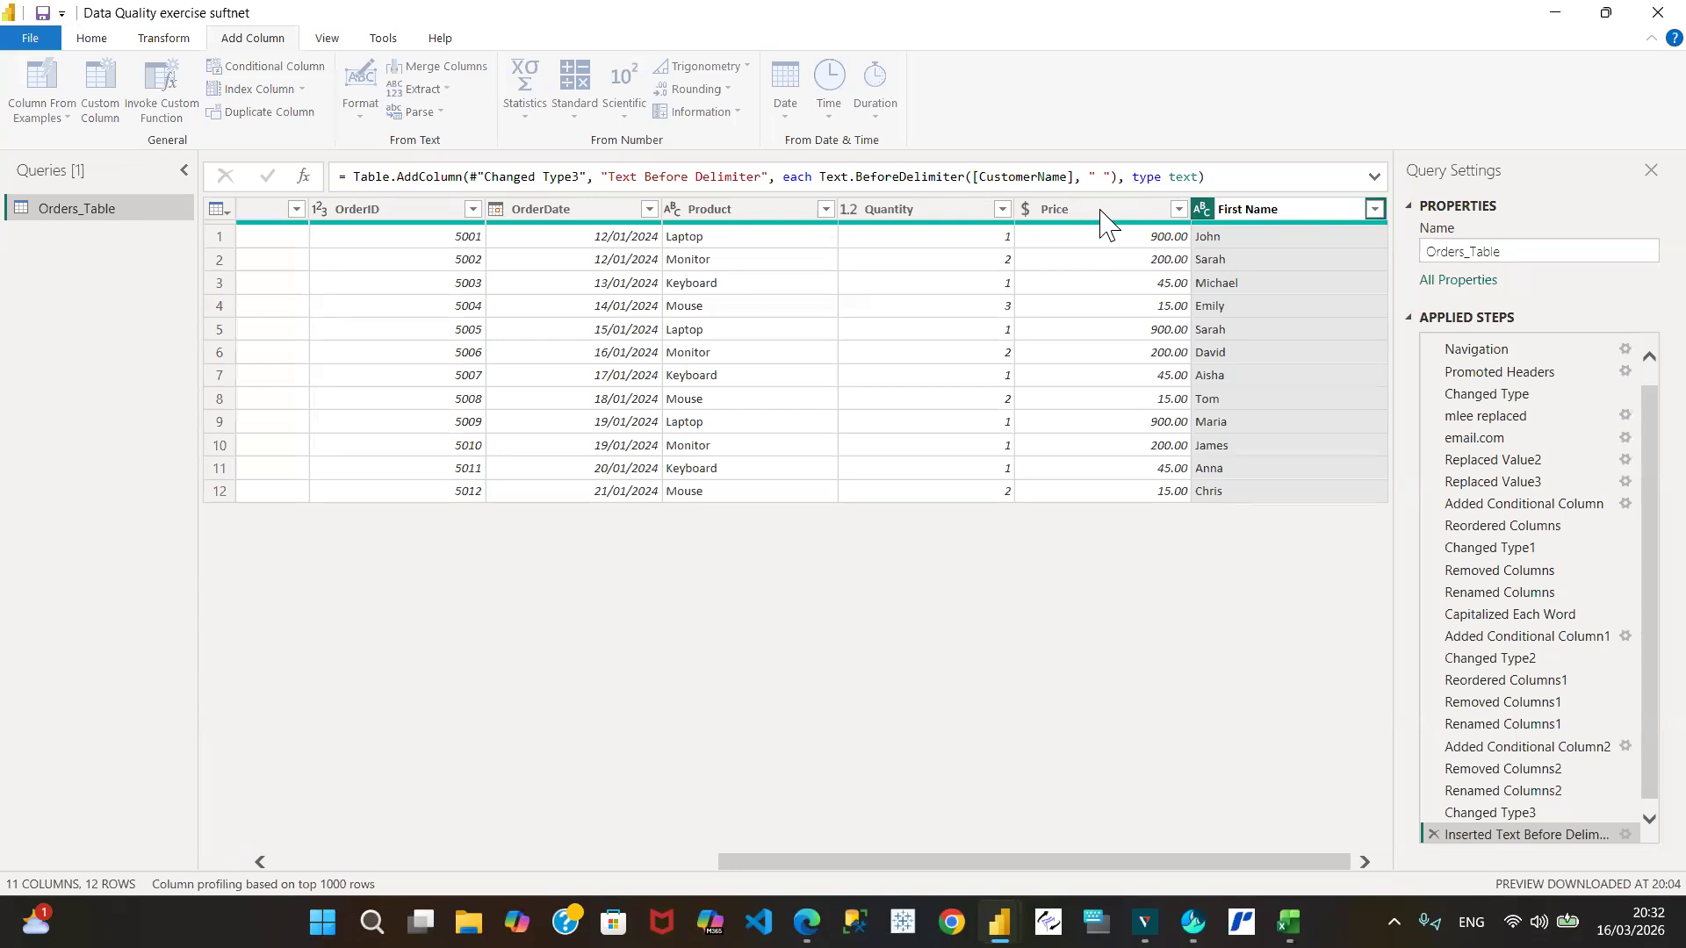
key("Return")
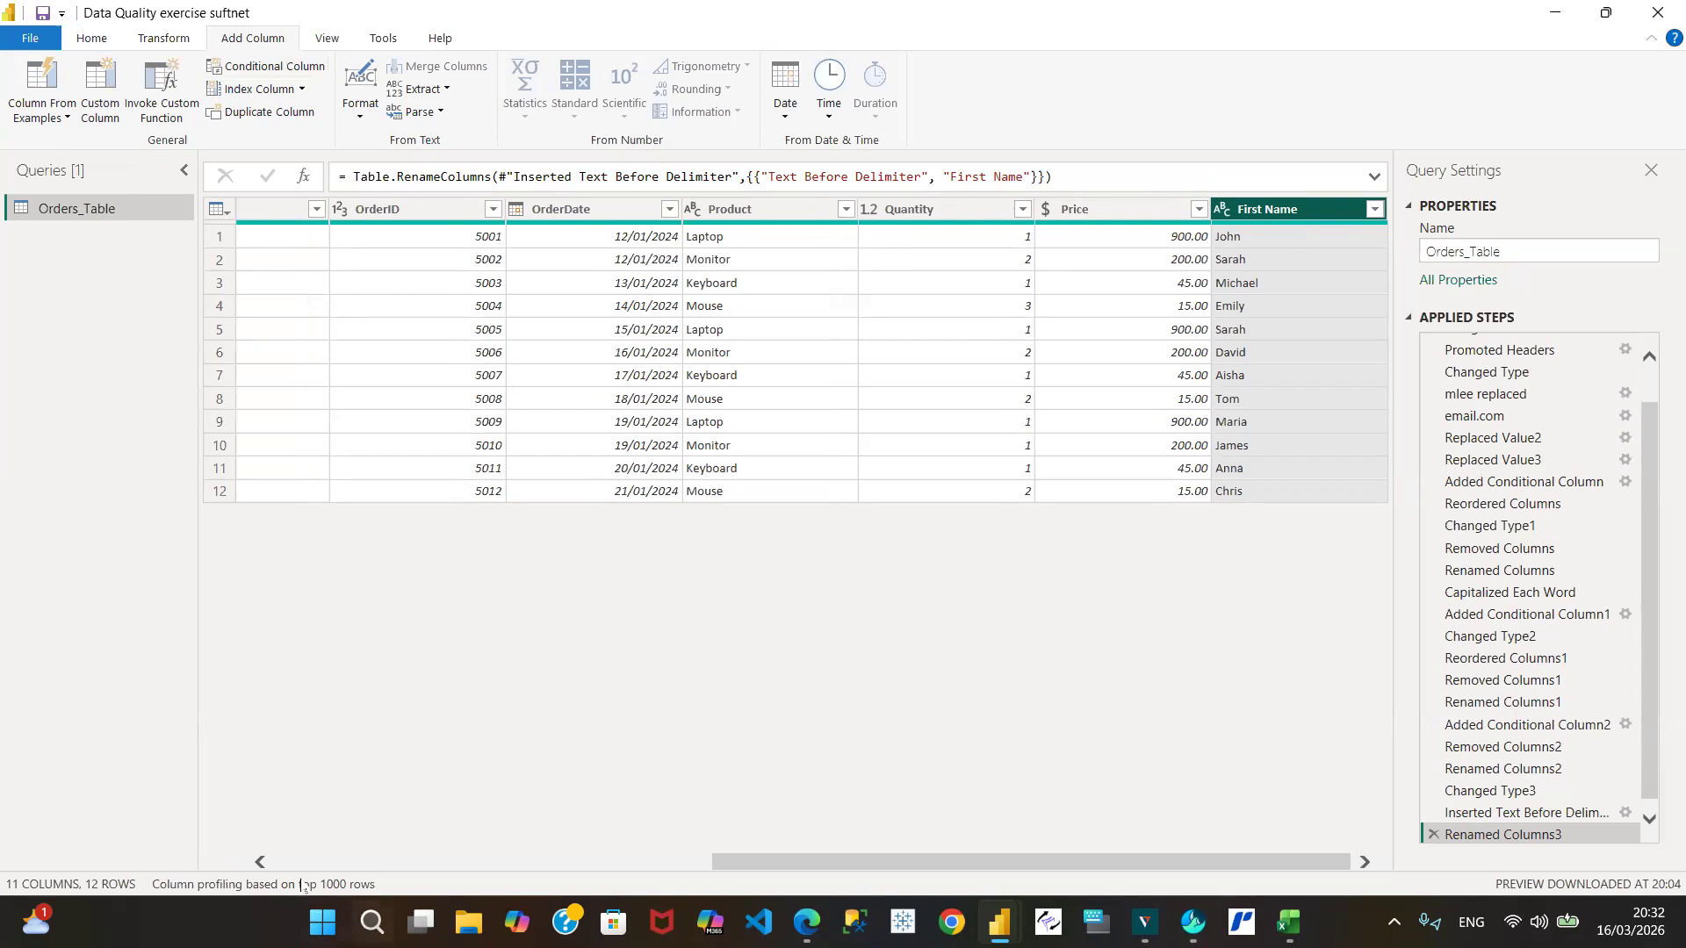
Try converting the CustomerName column to its text length with Extract, and remove the resulting applied step.
left_click(282, 867)
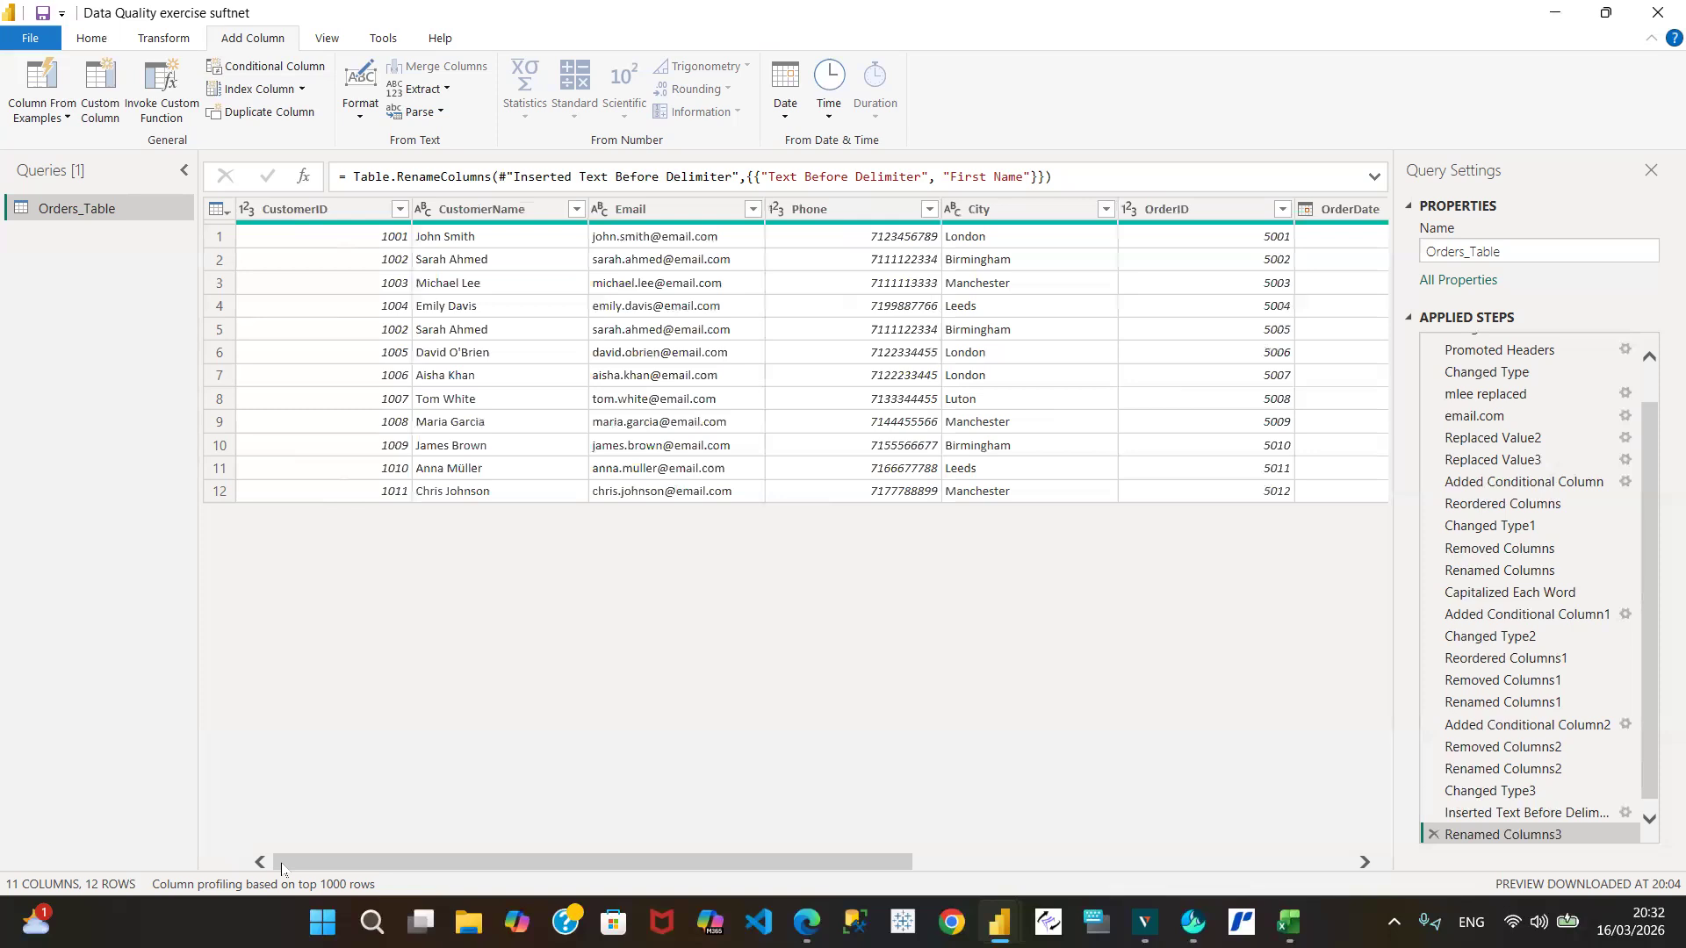
left_click(481, 209)
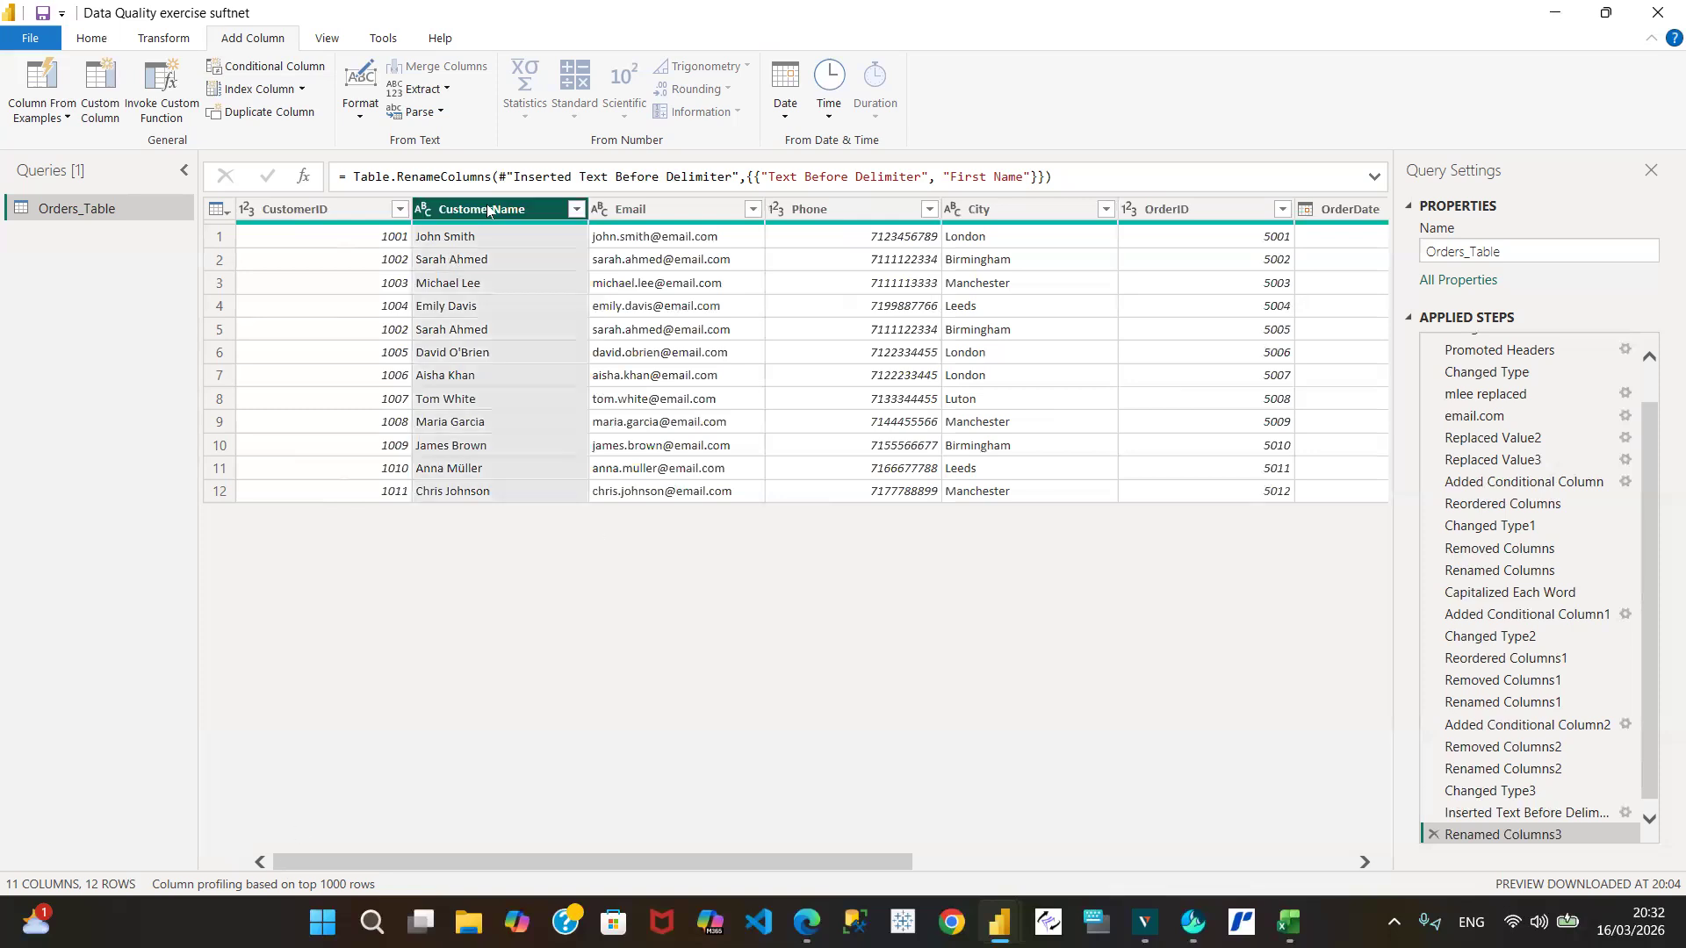
left_click(172, 42)
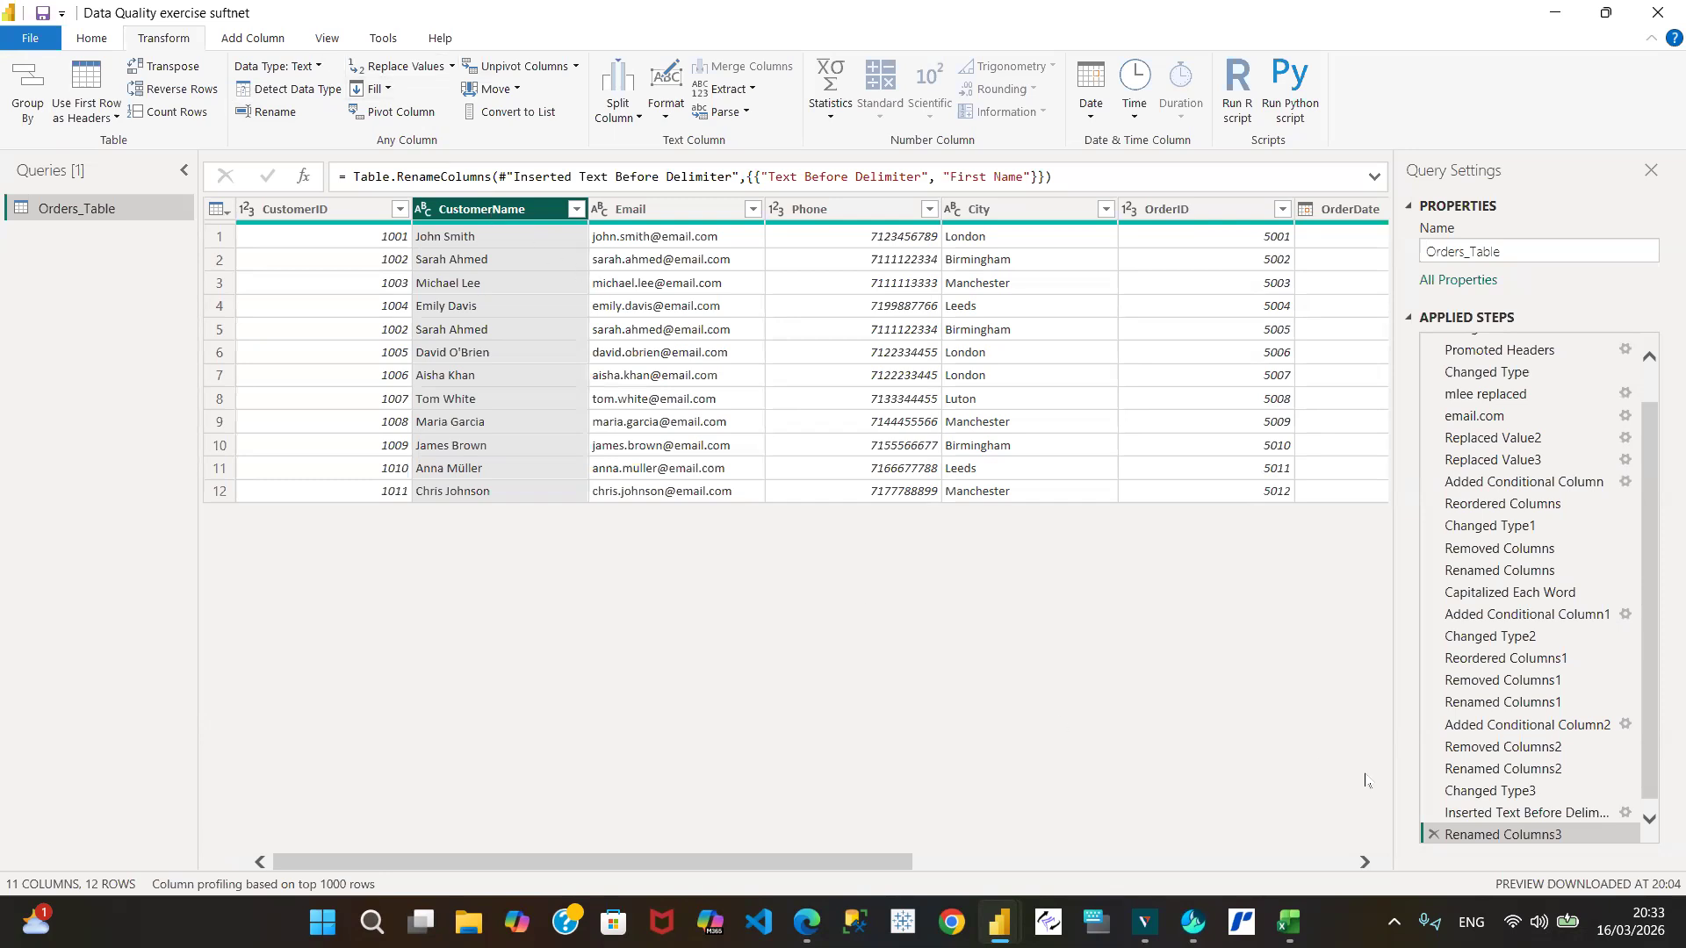
left_click(1364, 863)
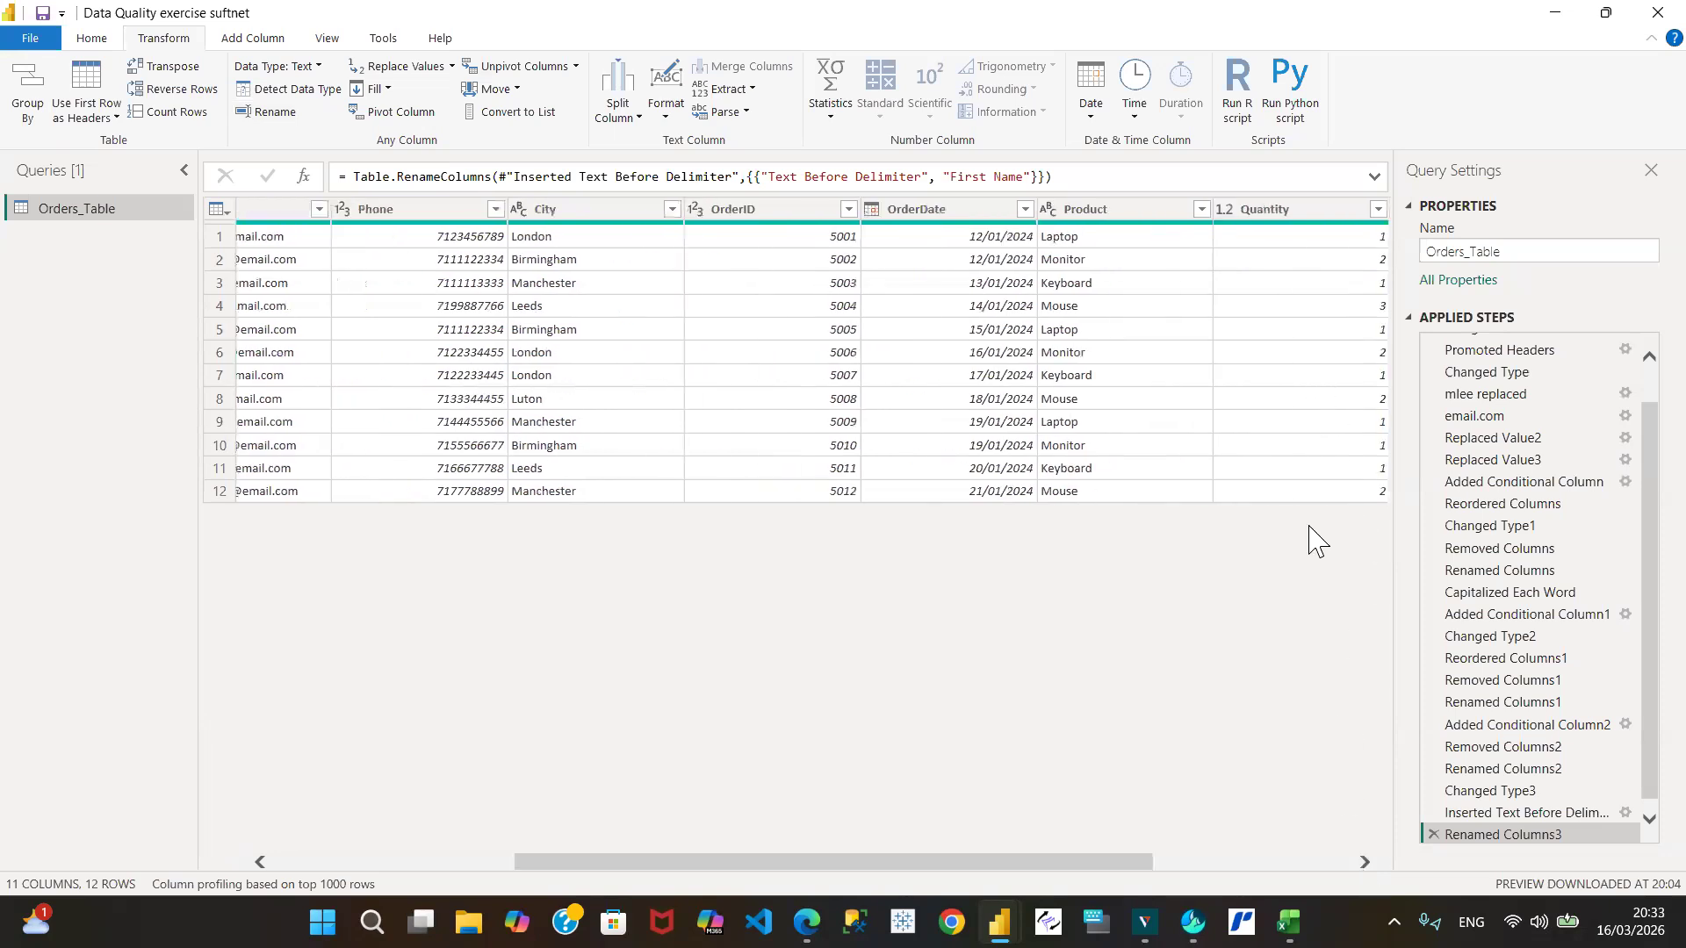
left_click(1364, 863)
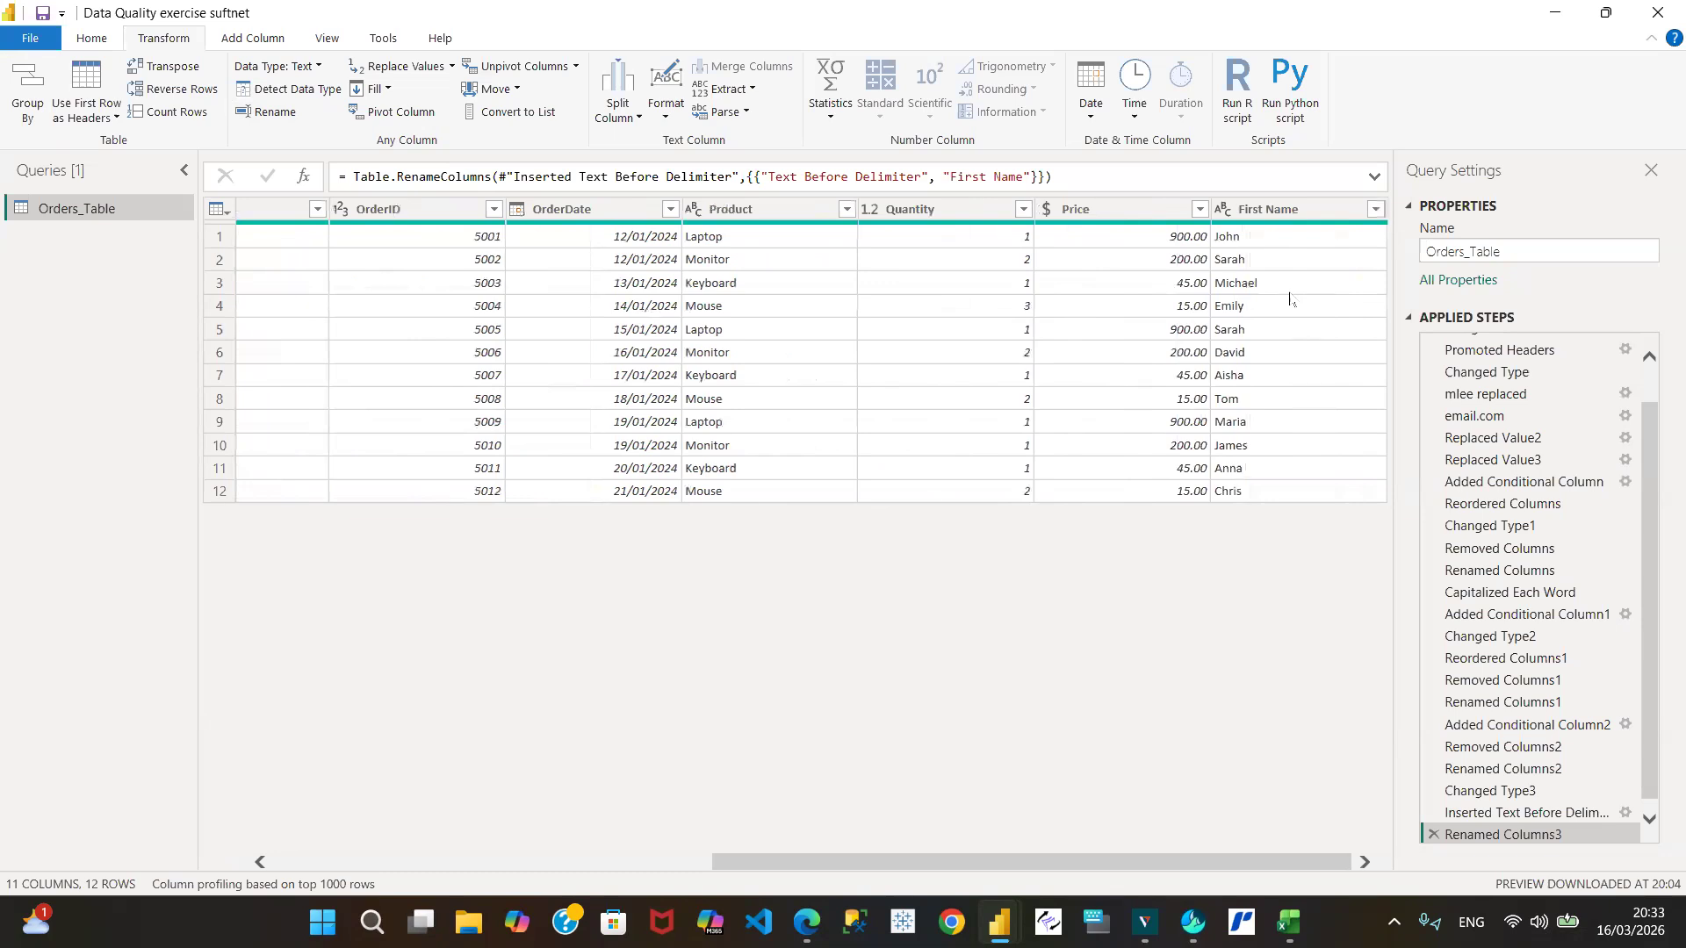
left_click(278, 866)
left_click(278, 865)
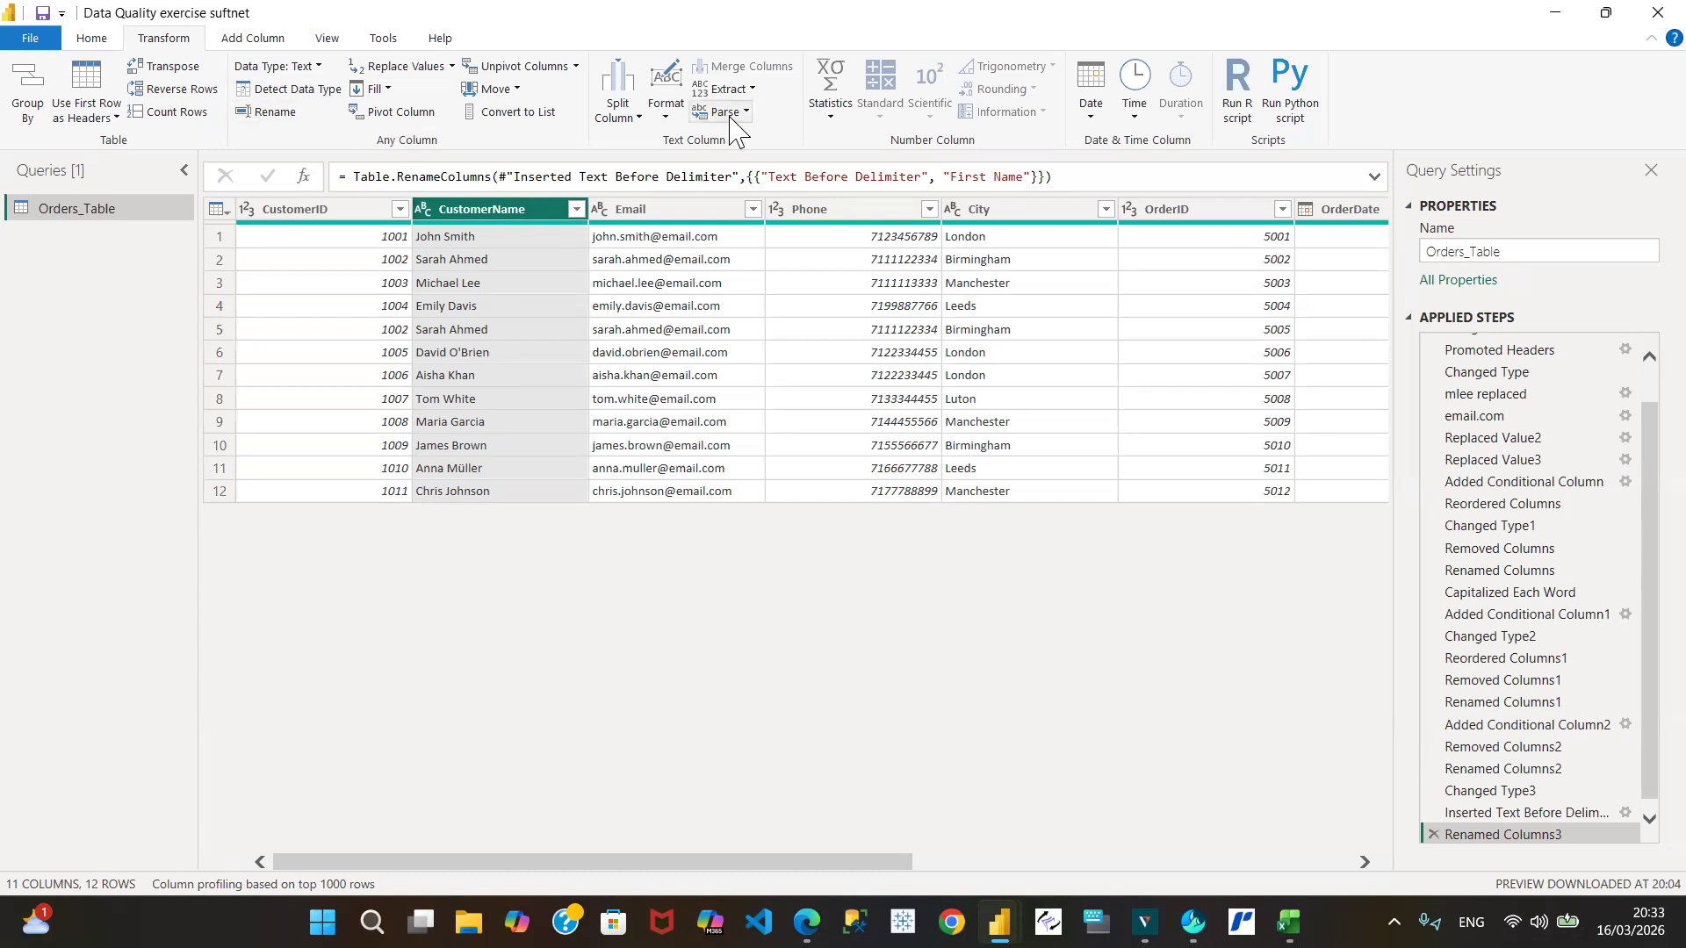
left_click(746, 90)
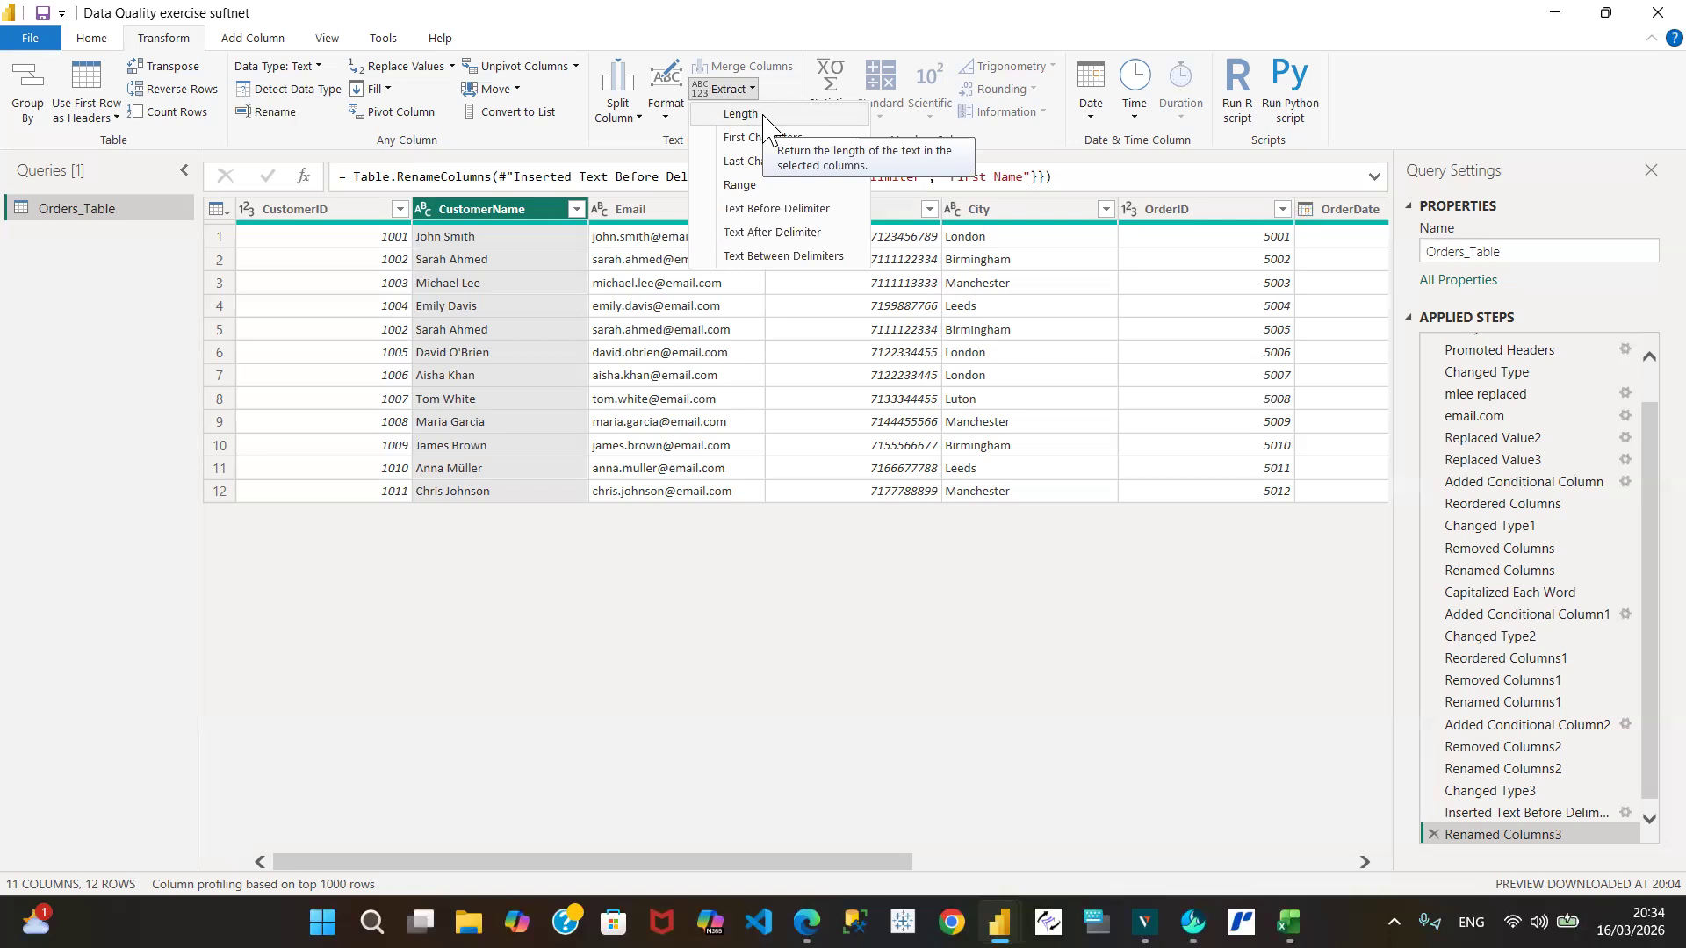
left_click(761, 115)
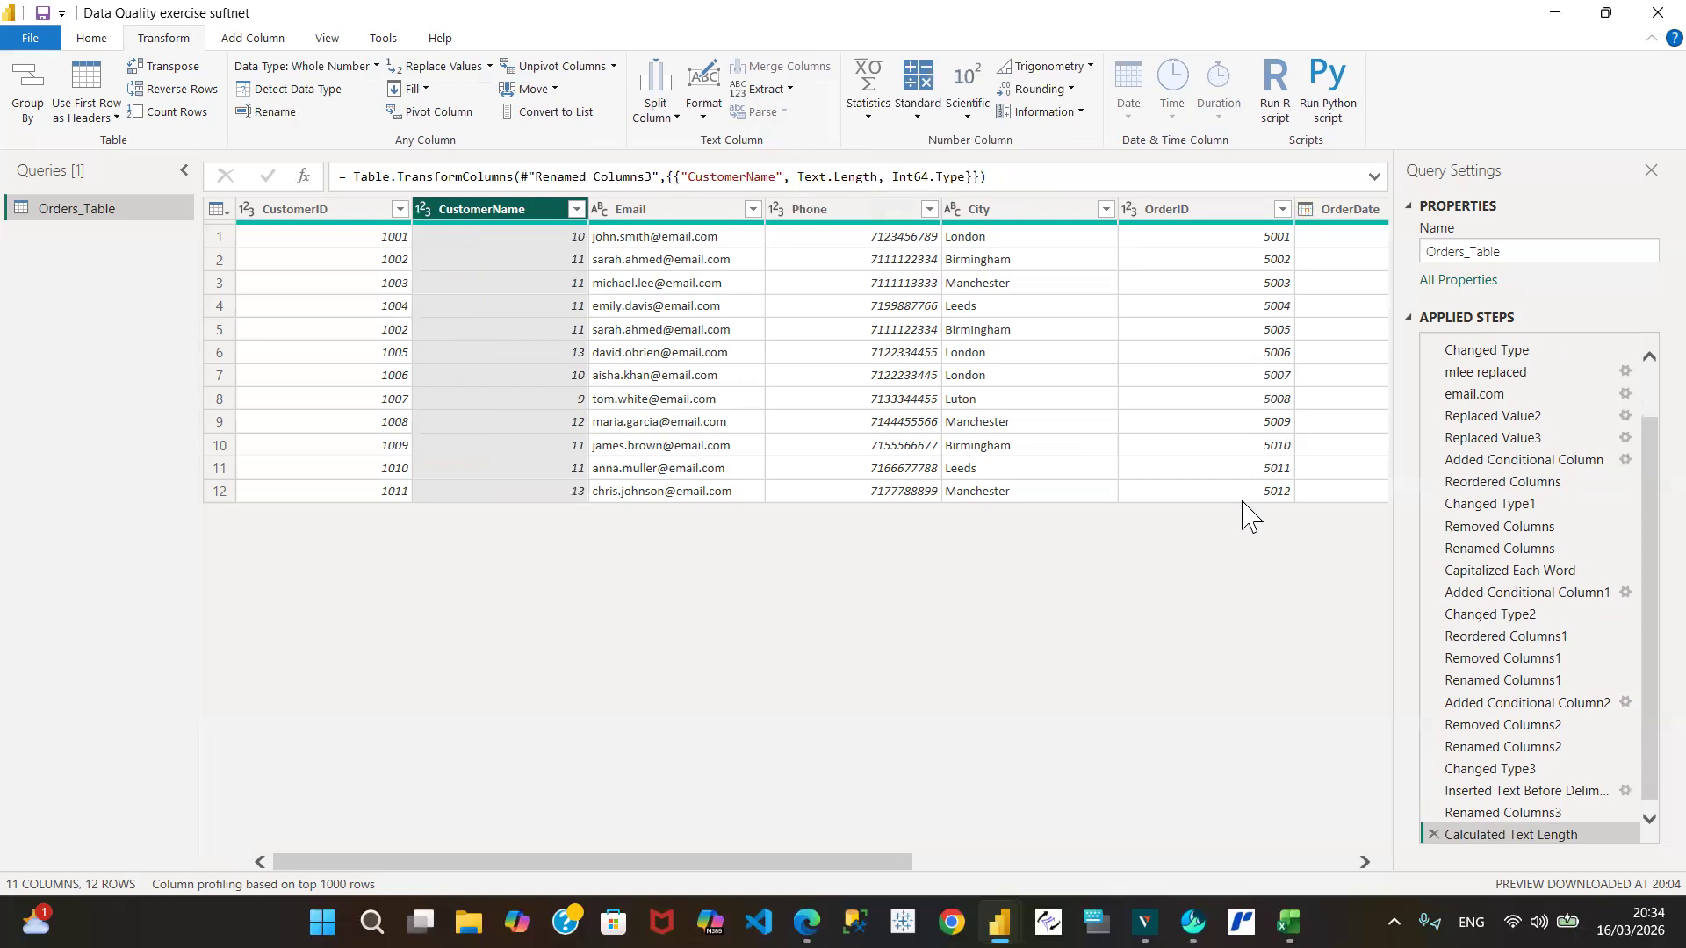
left_click(1434, 835)
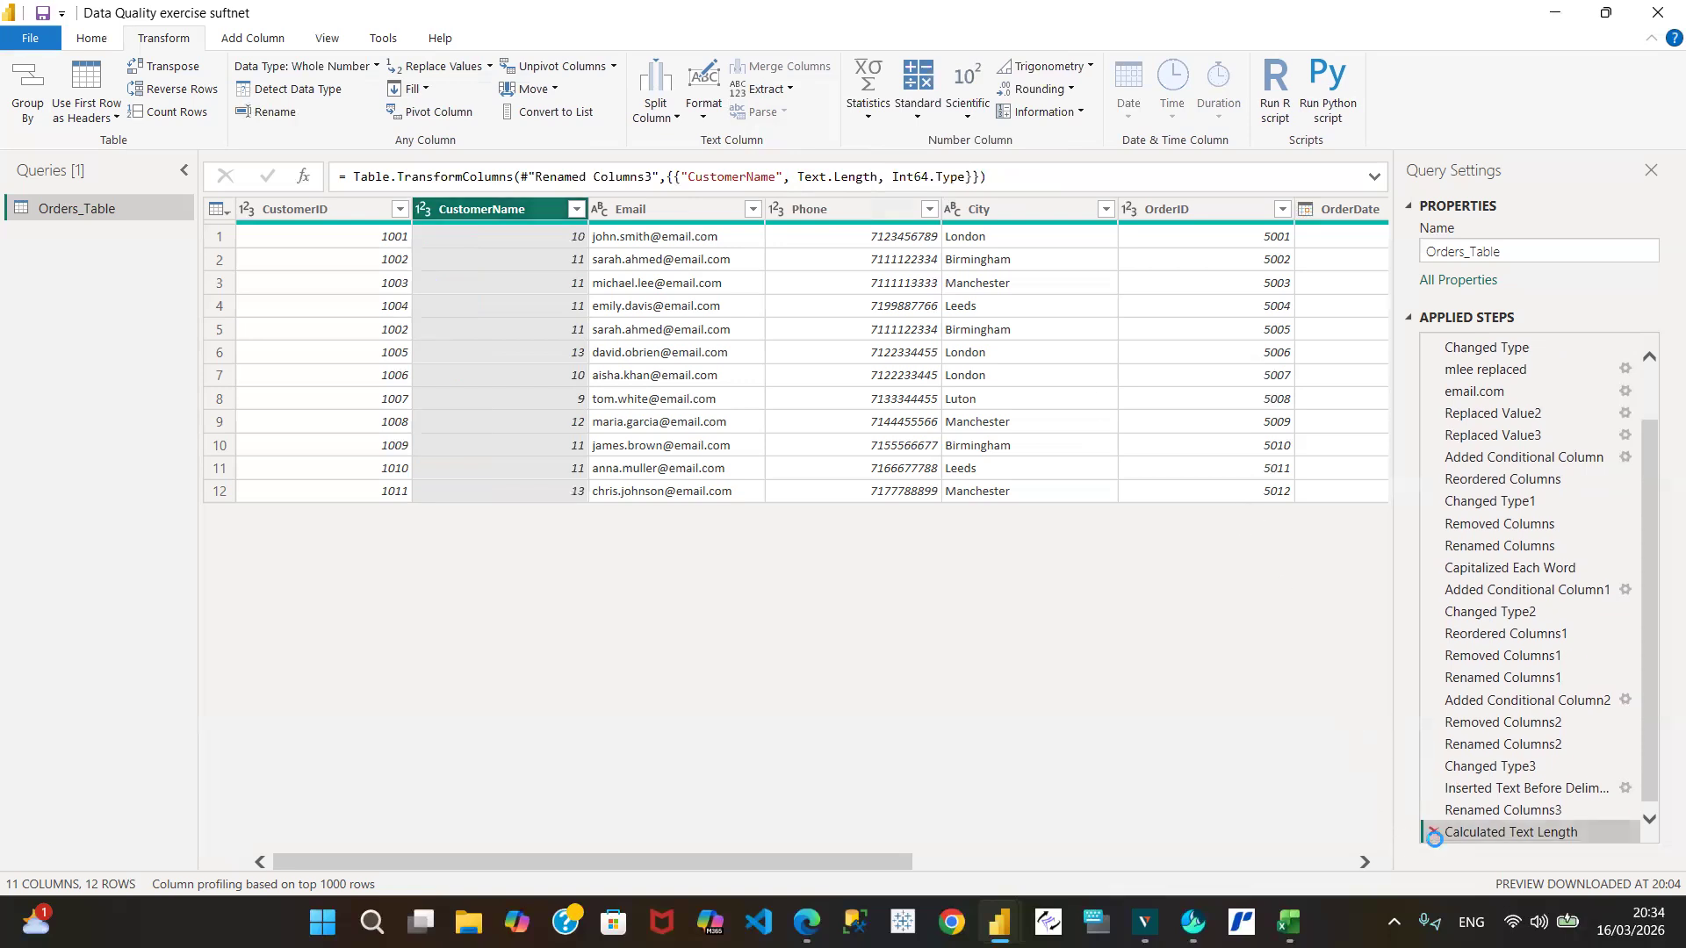
Try extracting the first 4 characters of the CustomerName column, and remove the resulting applied step.
left_click(746, 90)
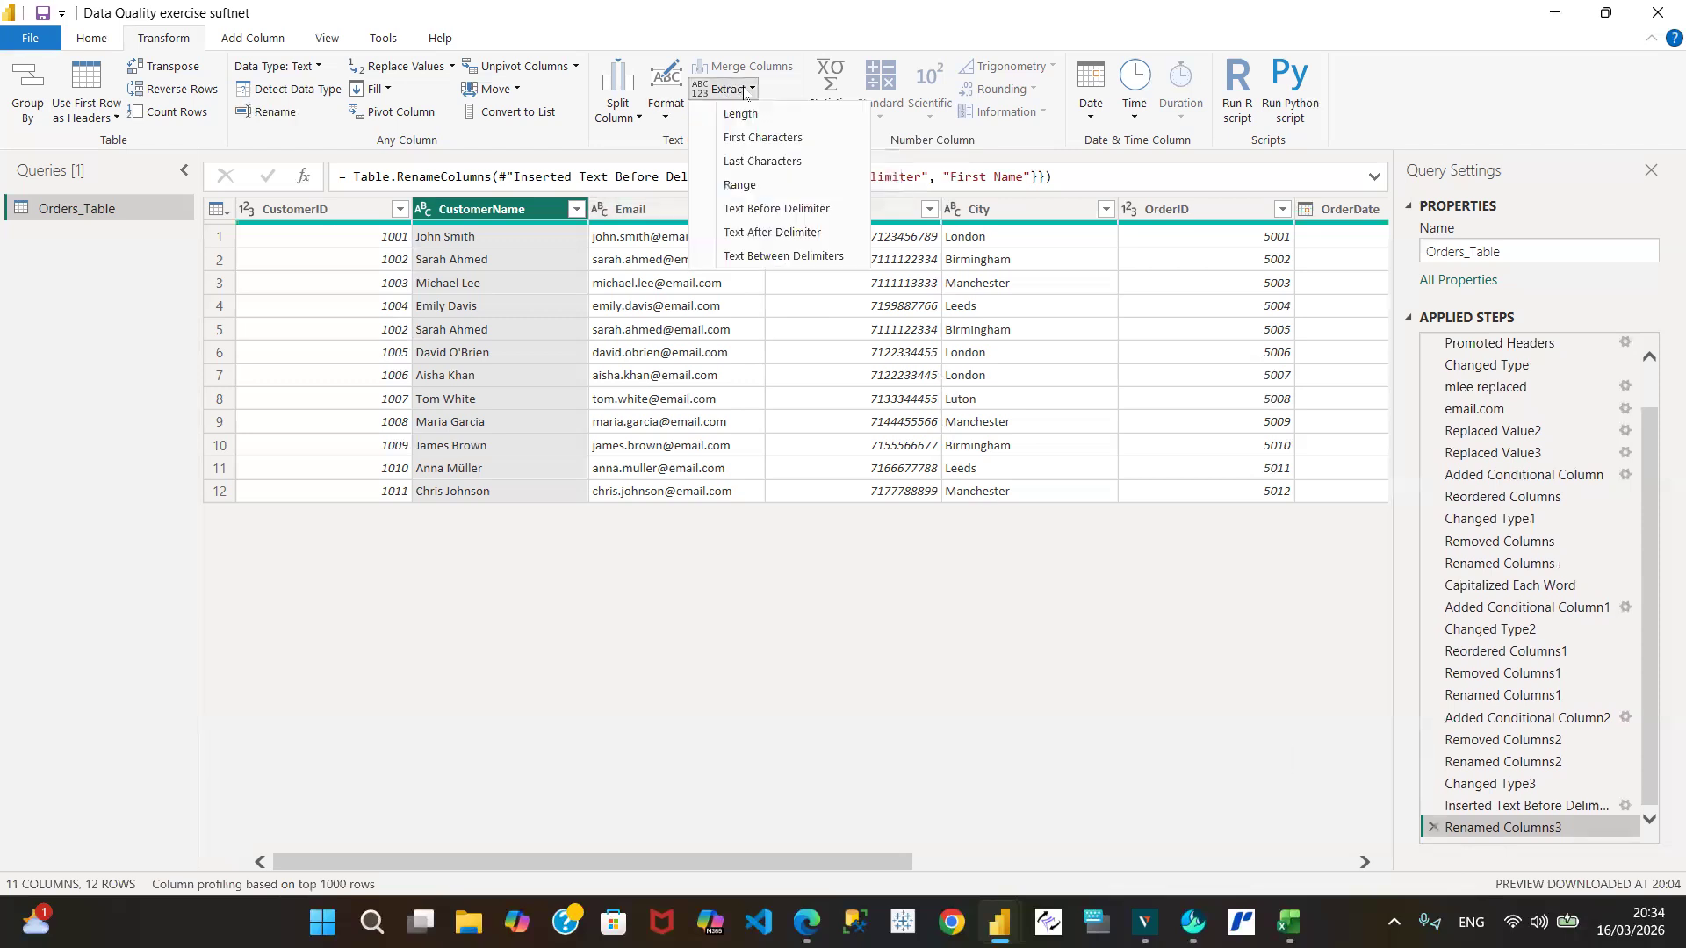
left_click(767, 139)
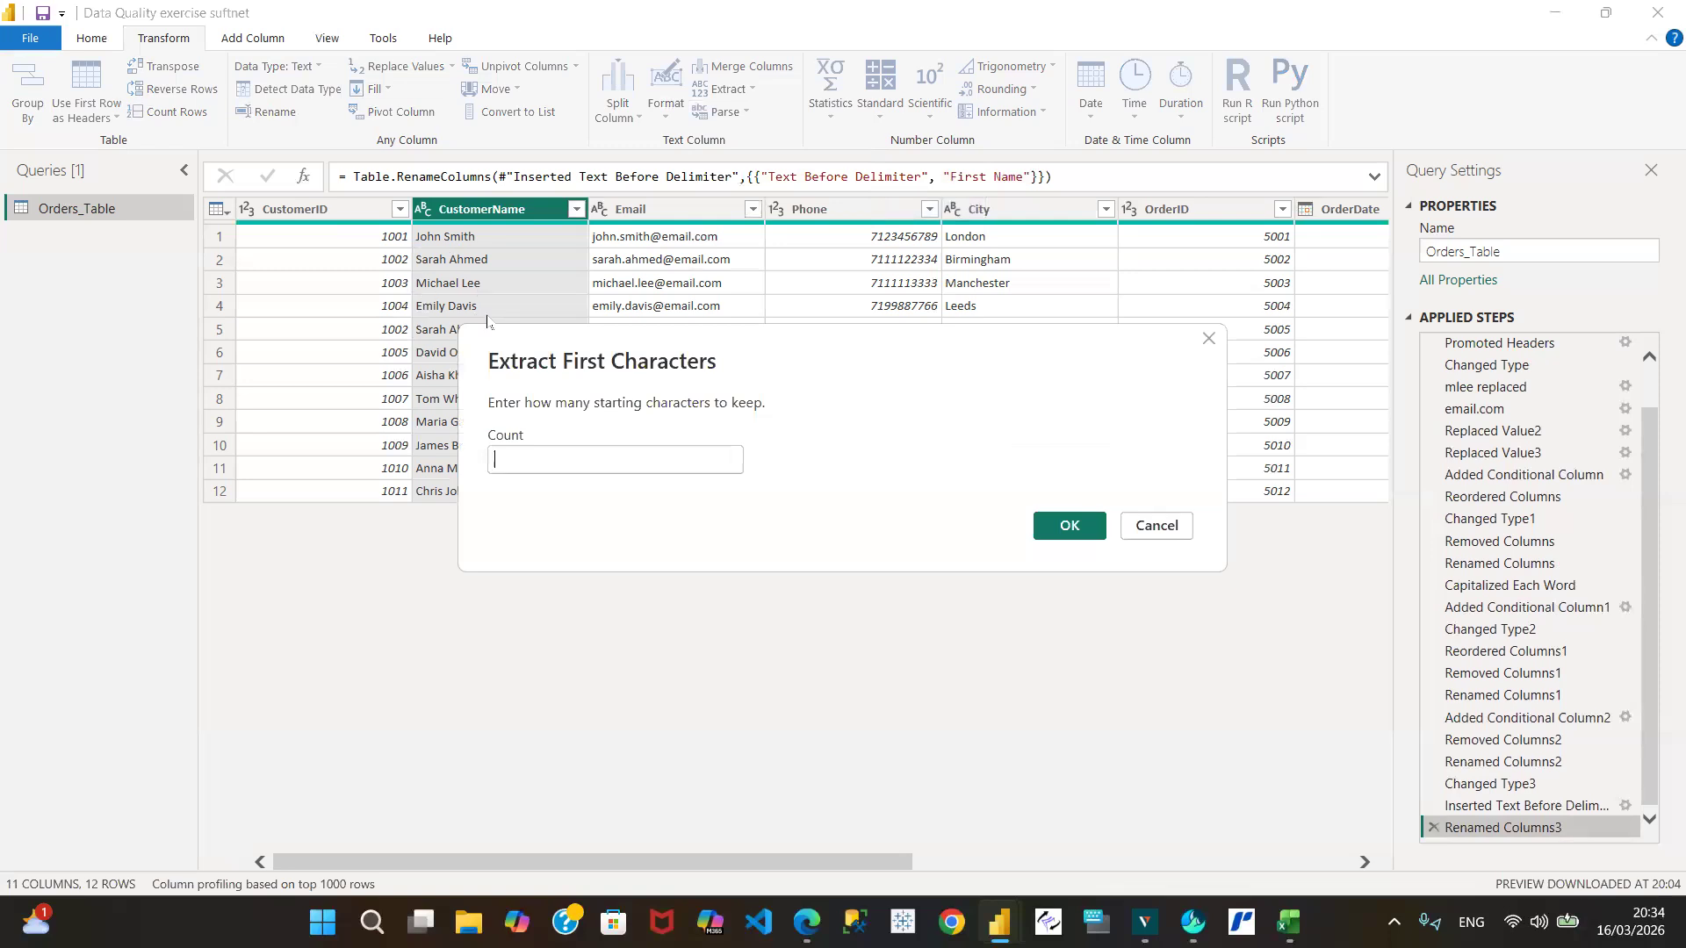
left_click(528, 459)
type("4")
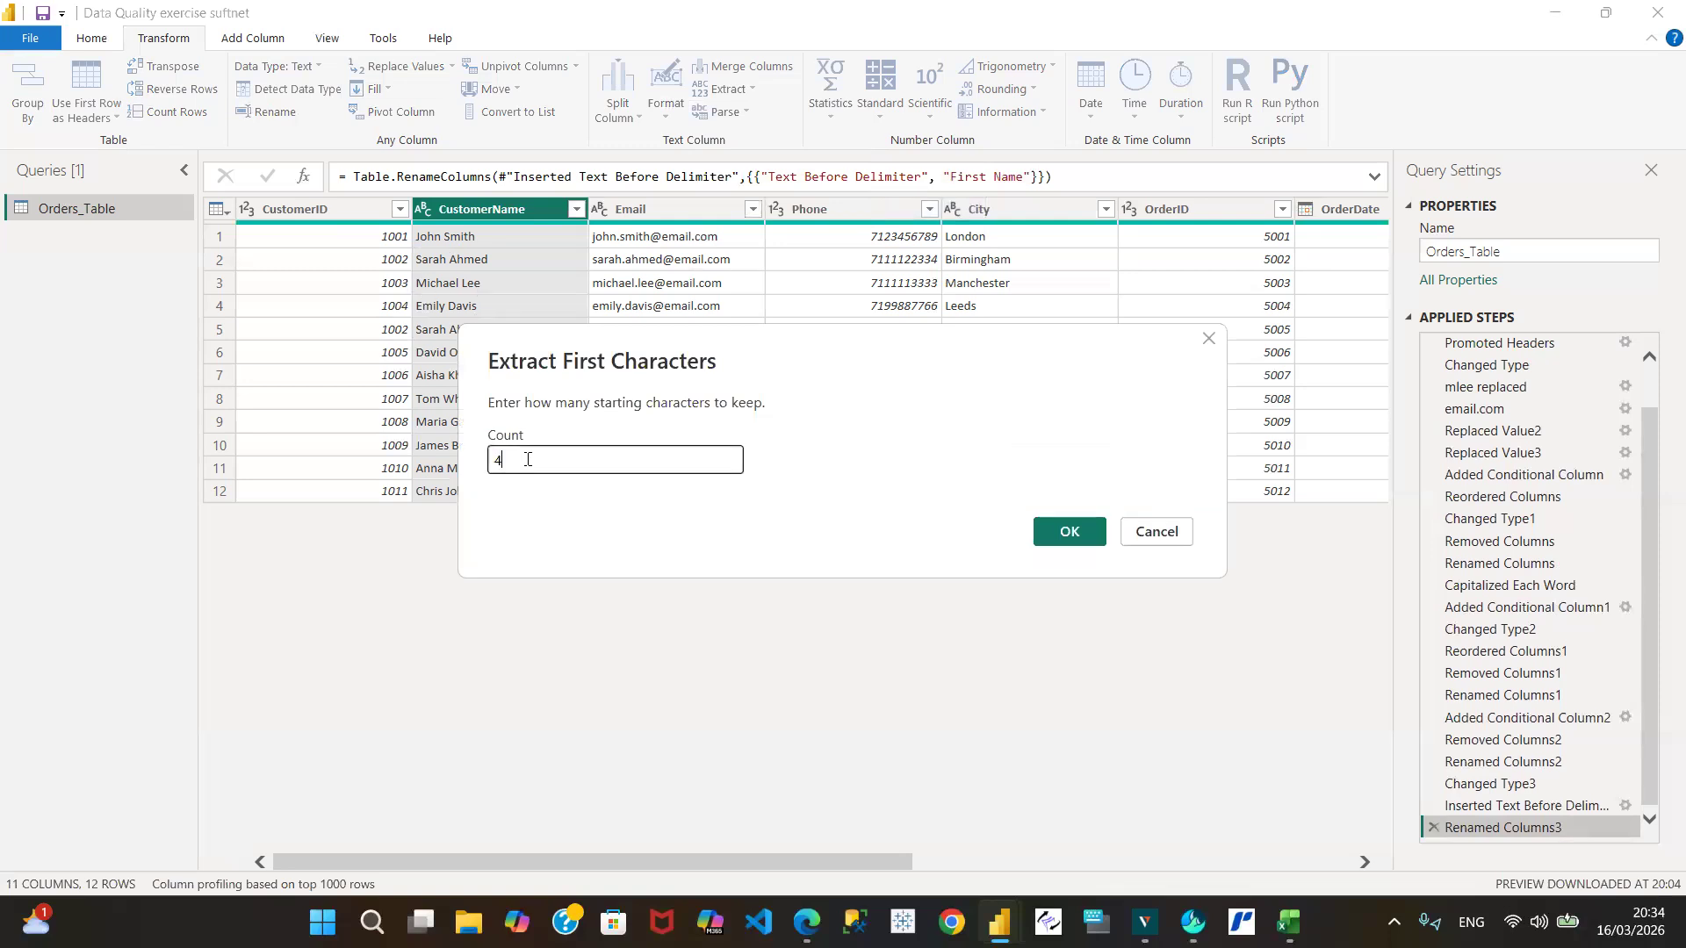
left_click(1064, 533)
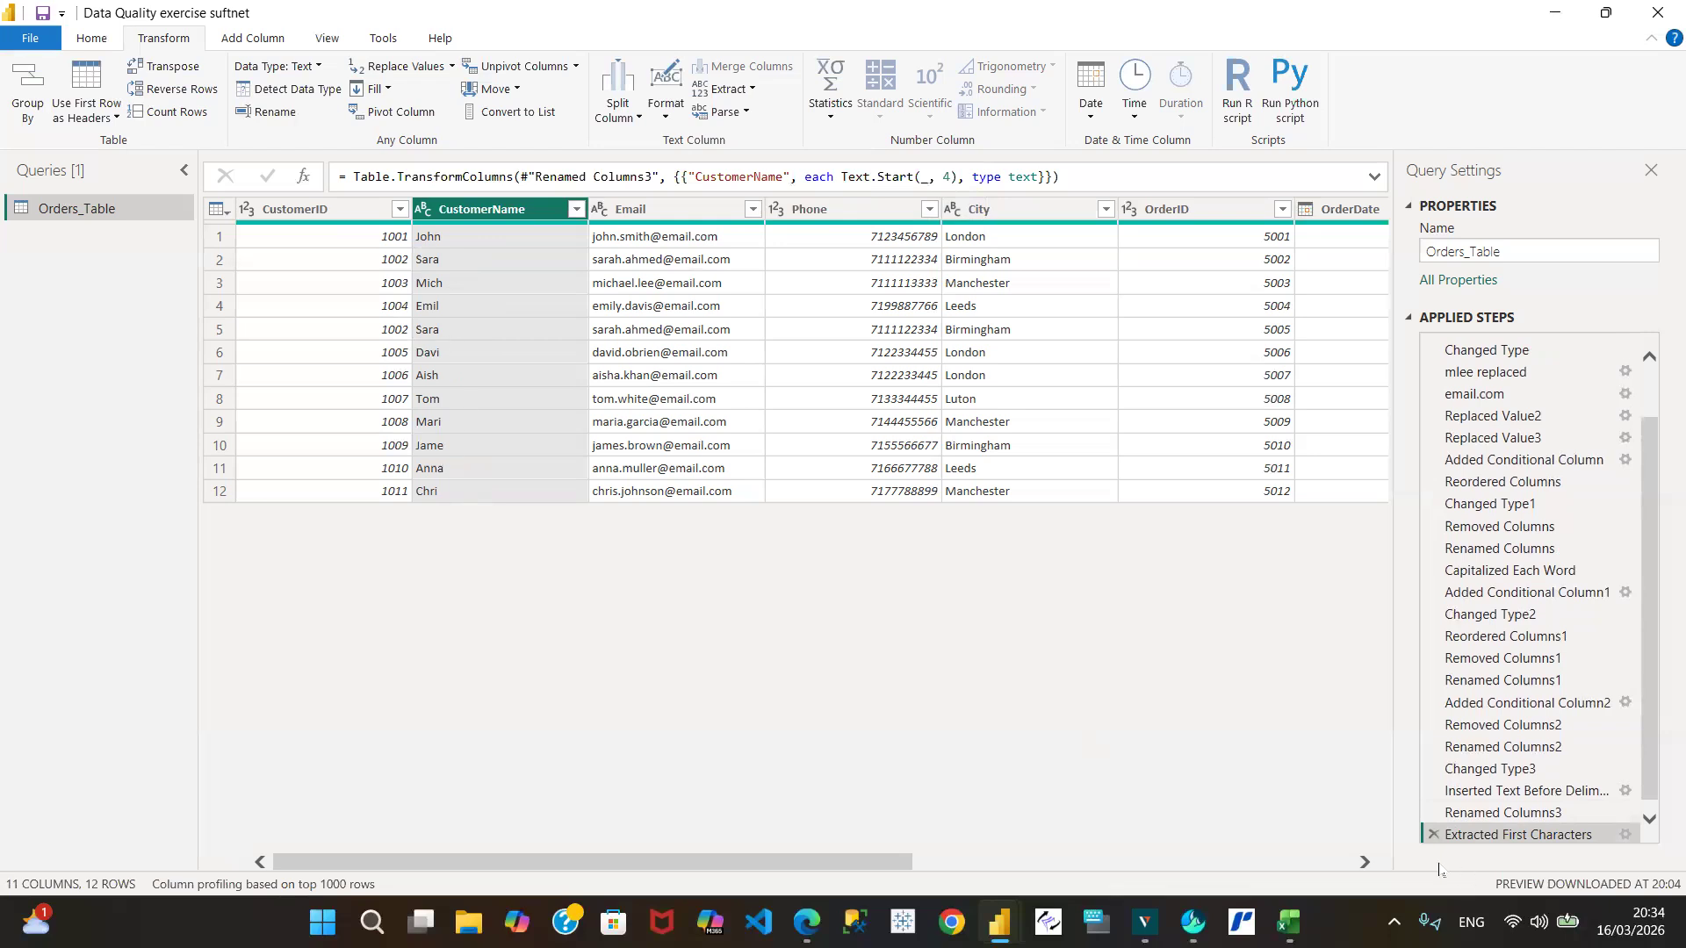
left_click(1433, 835)
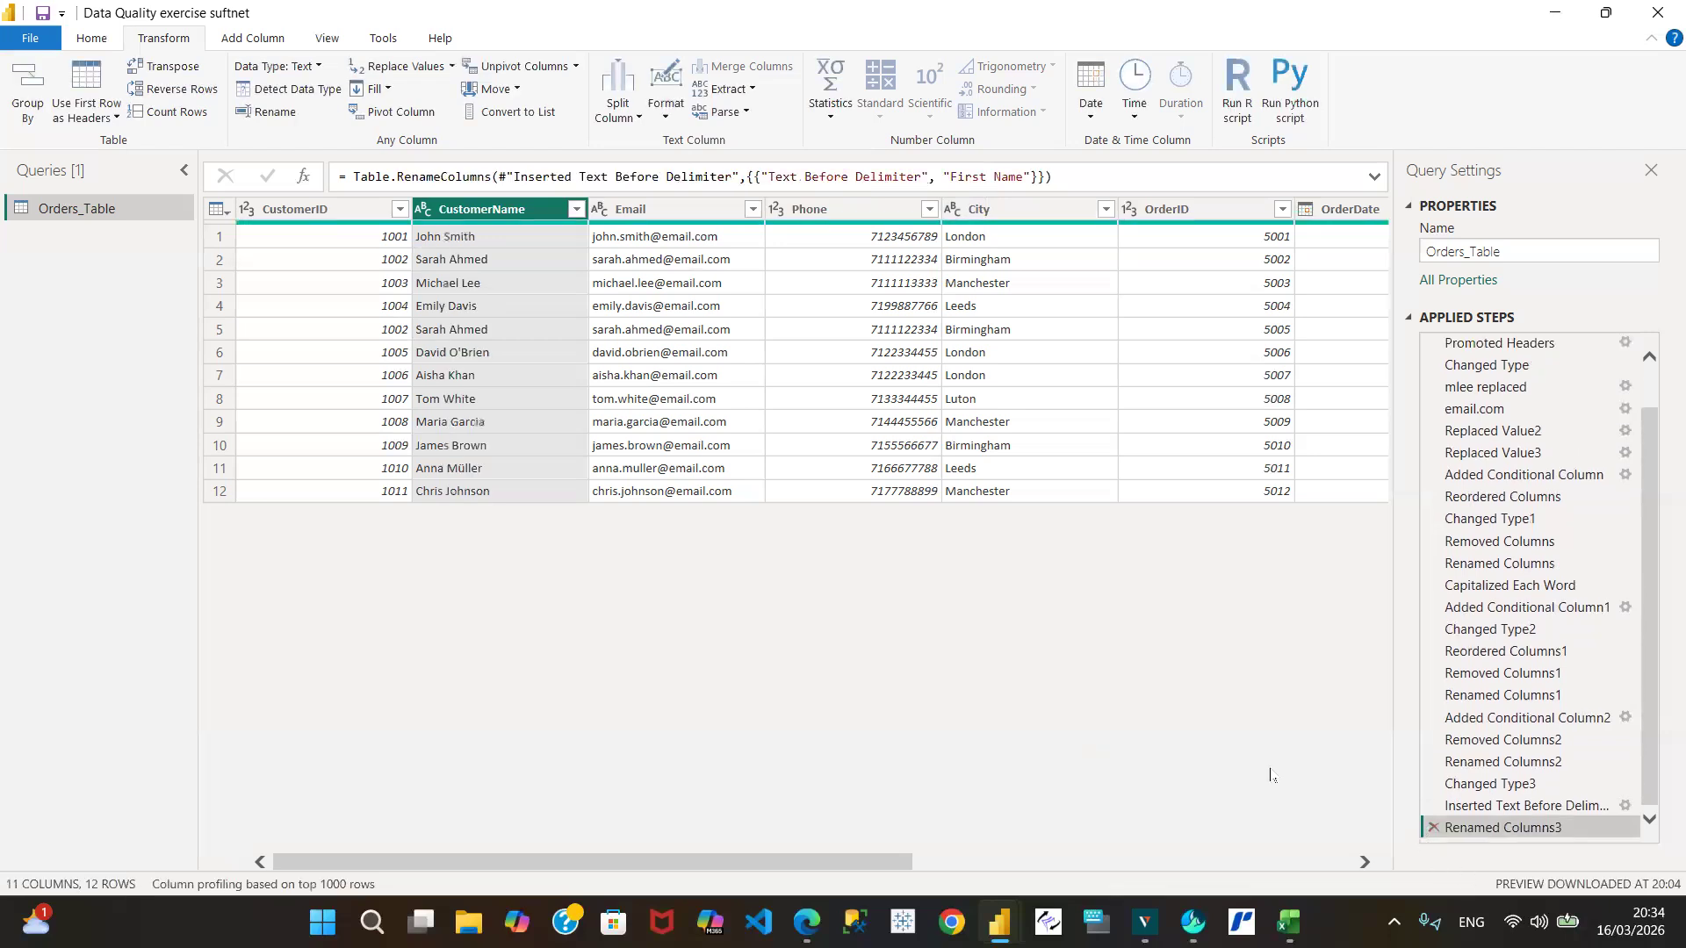
Try extracting the CustomerName text before a space delimiter, scanning from the start of the input, and remove that applied step.
left_click(752, 91)
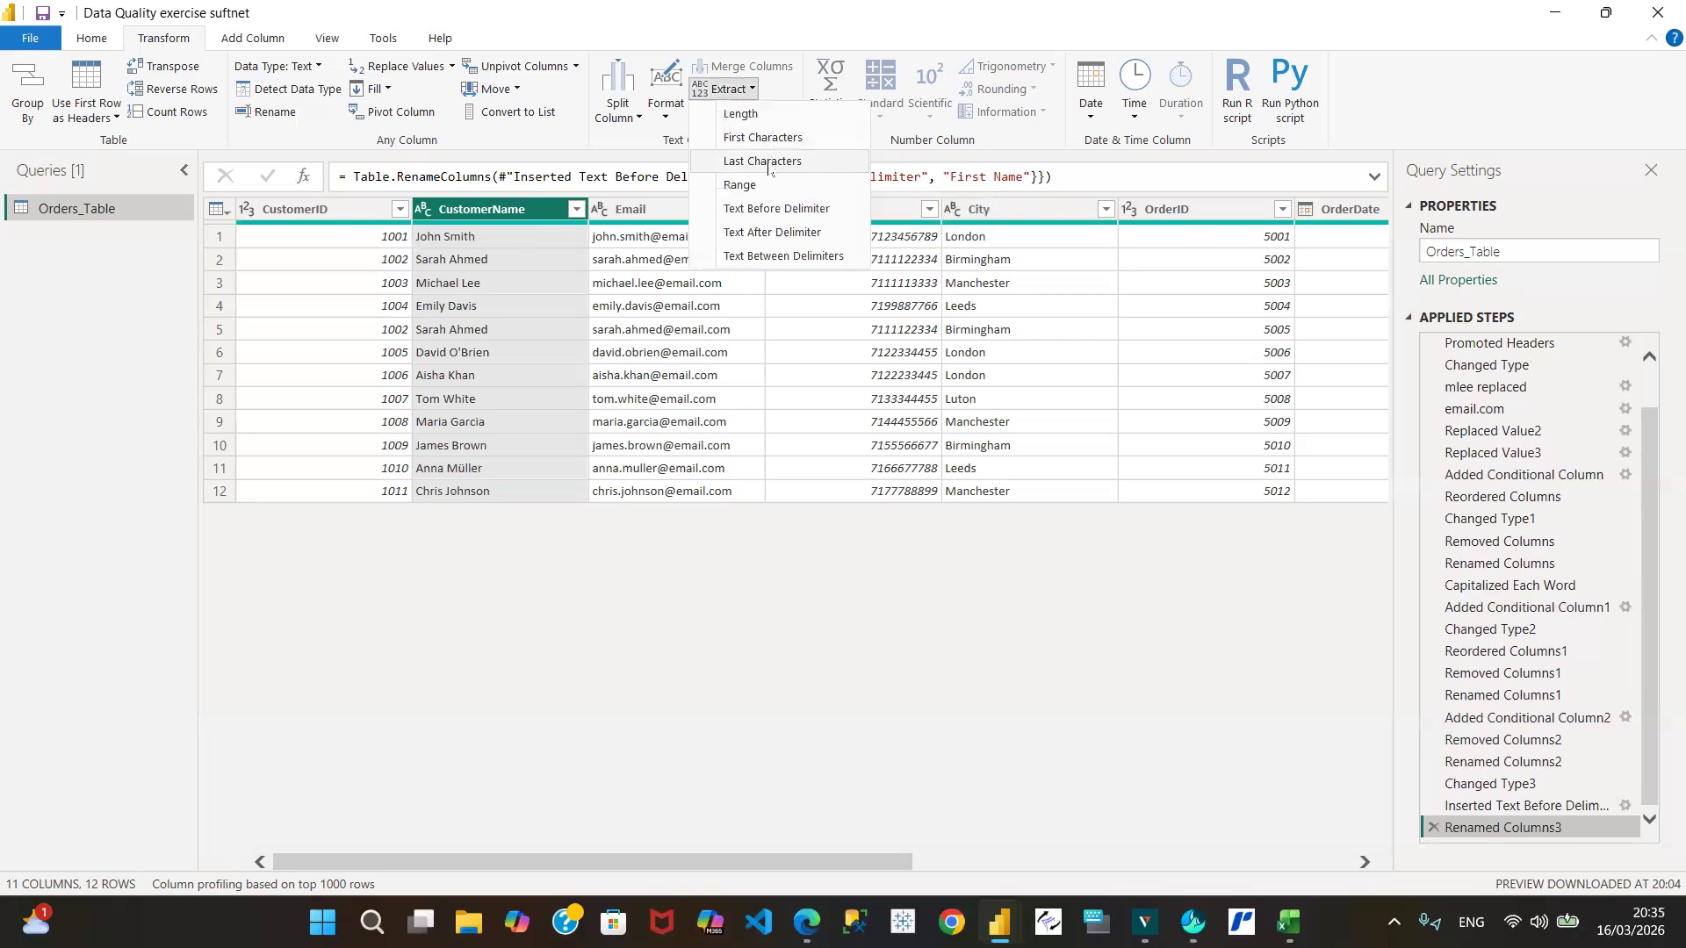
left_click(776, 213)
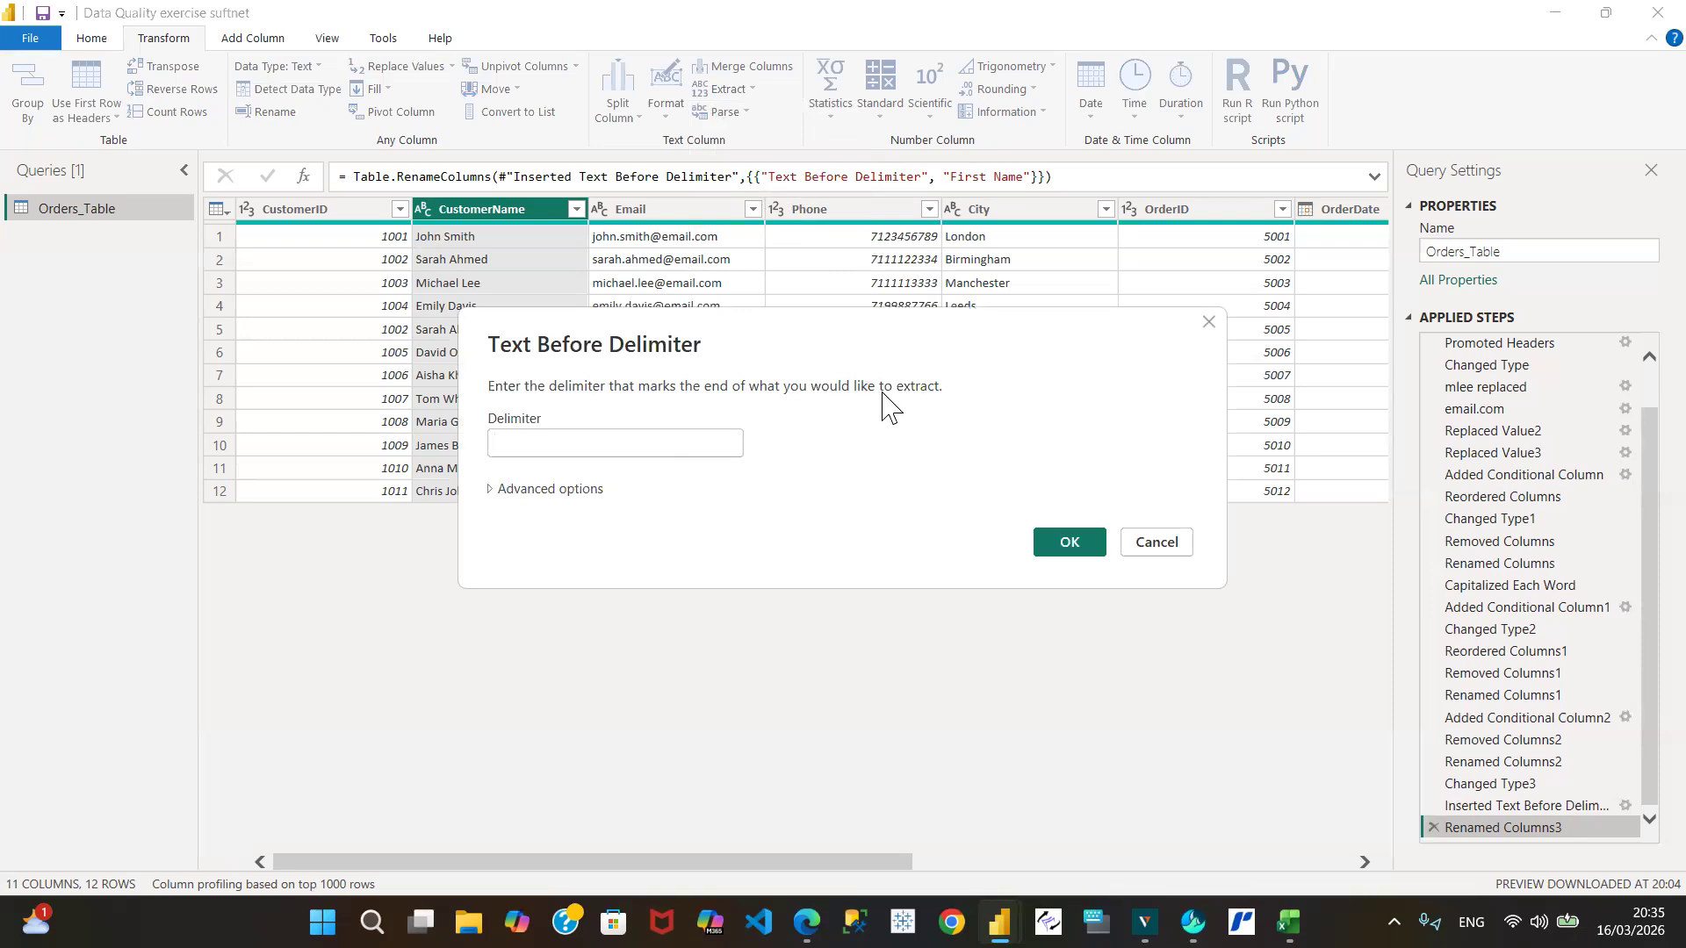
left_click(541, 449)
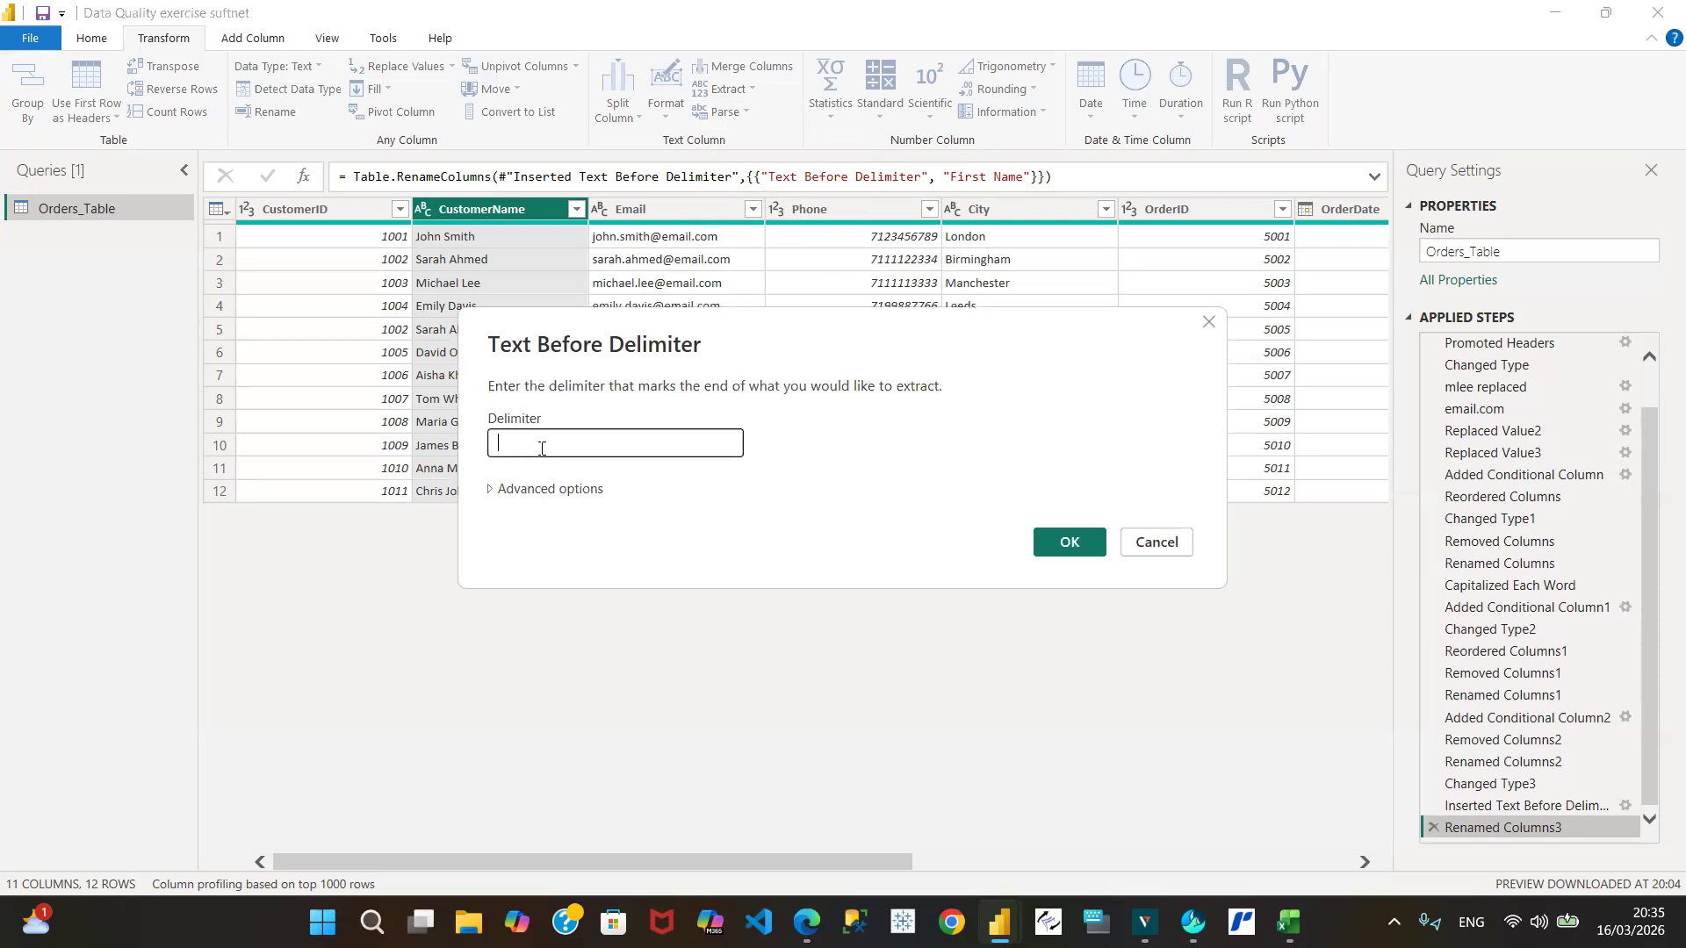
left_click(489, 496)
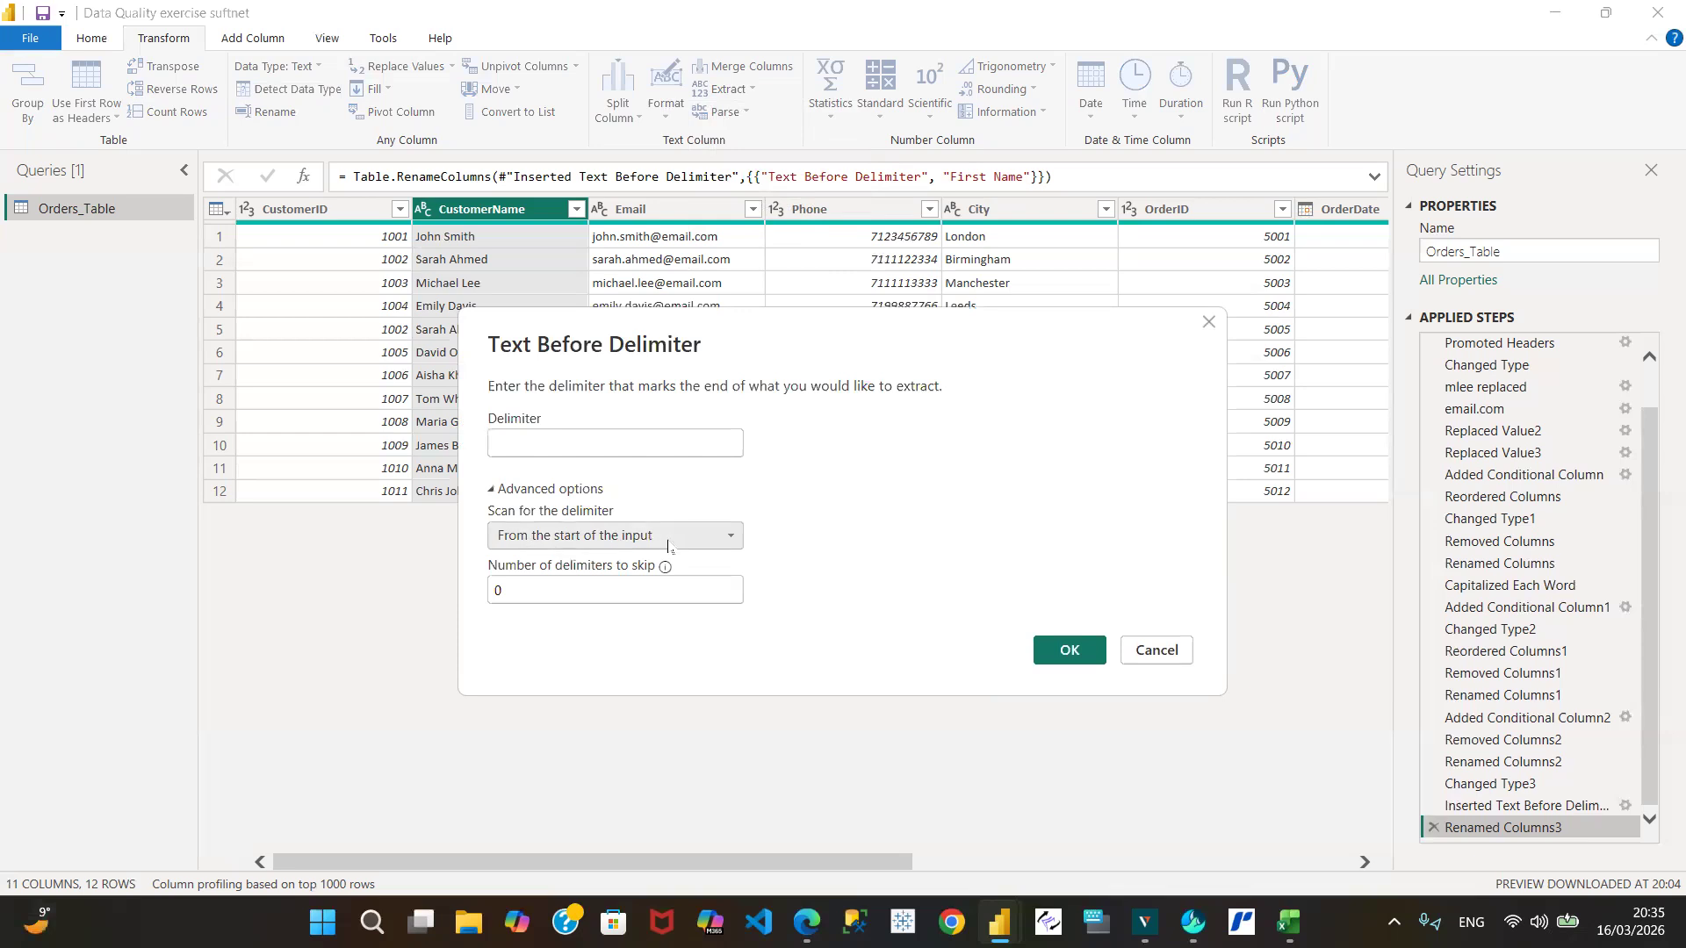
left_click(733, 541)
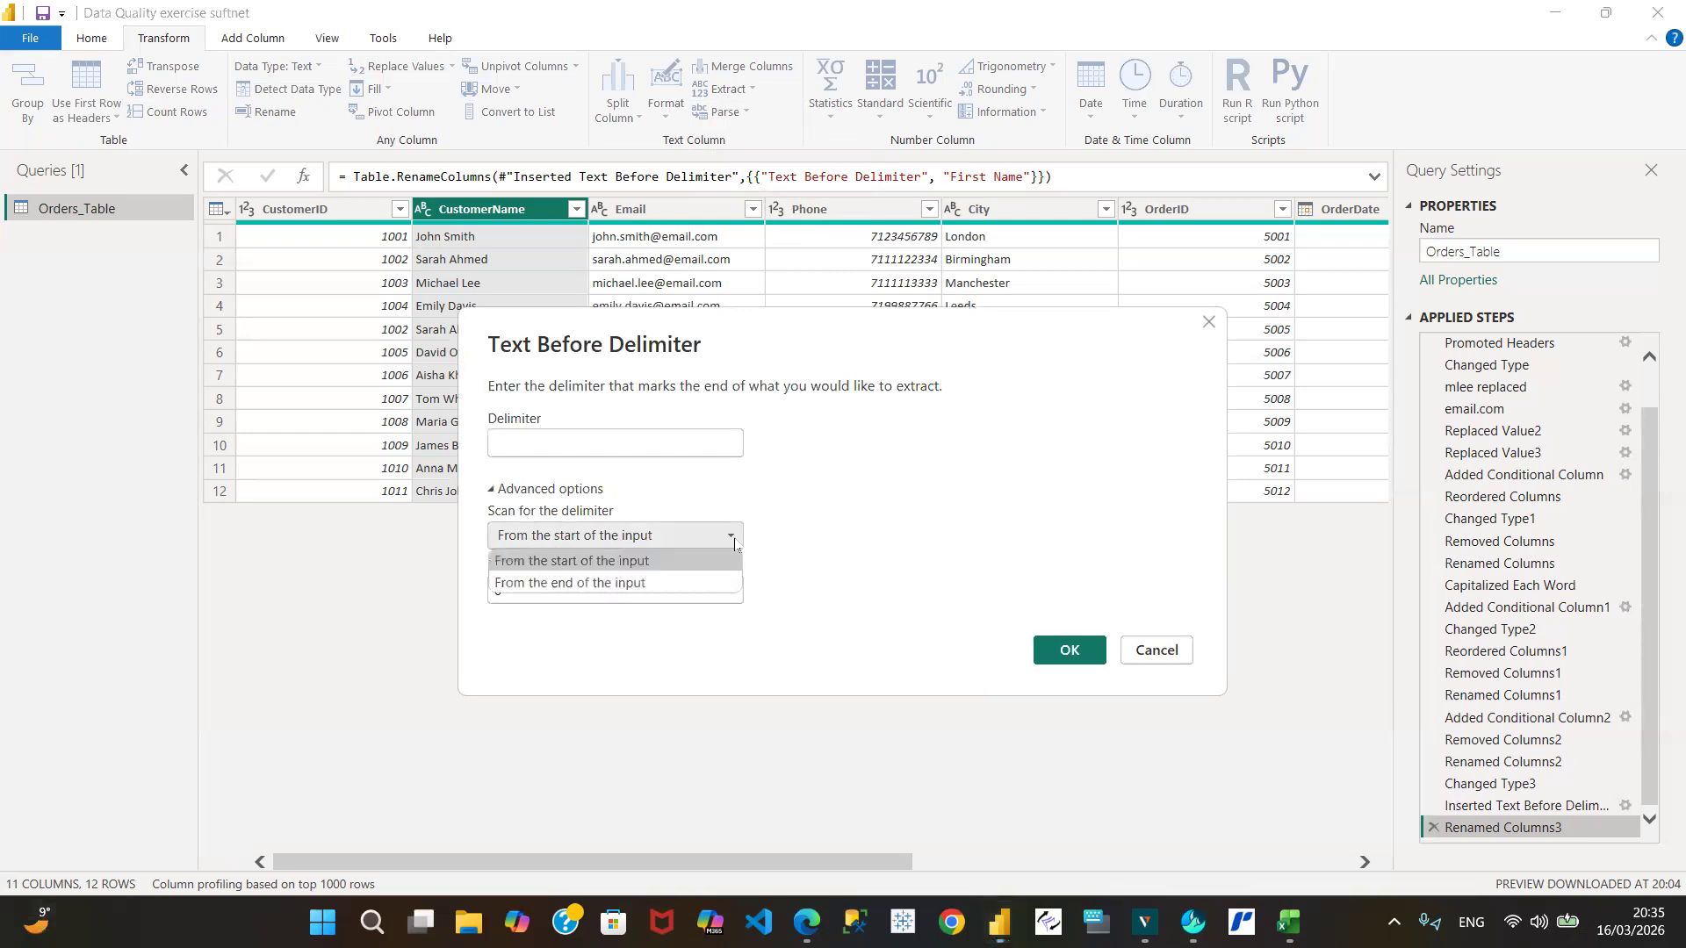
left_click(661, 562)
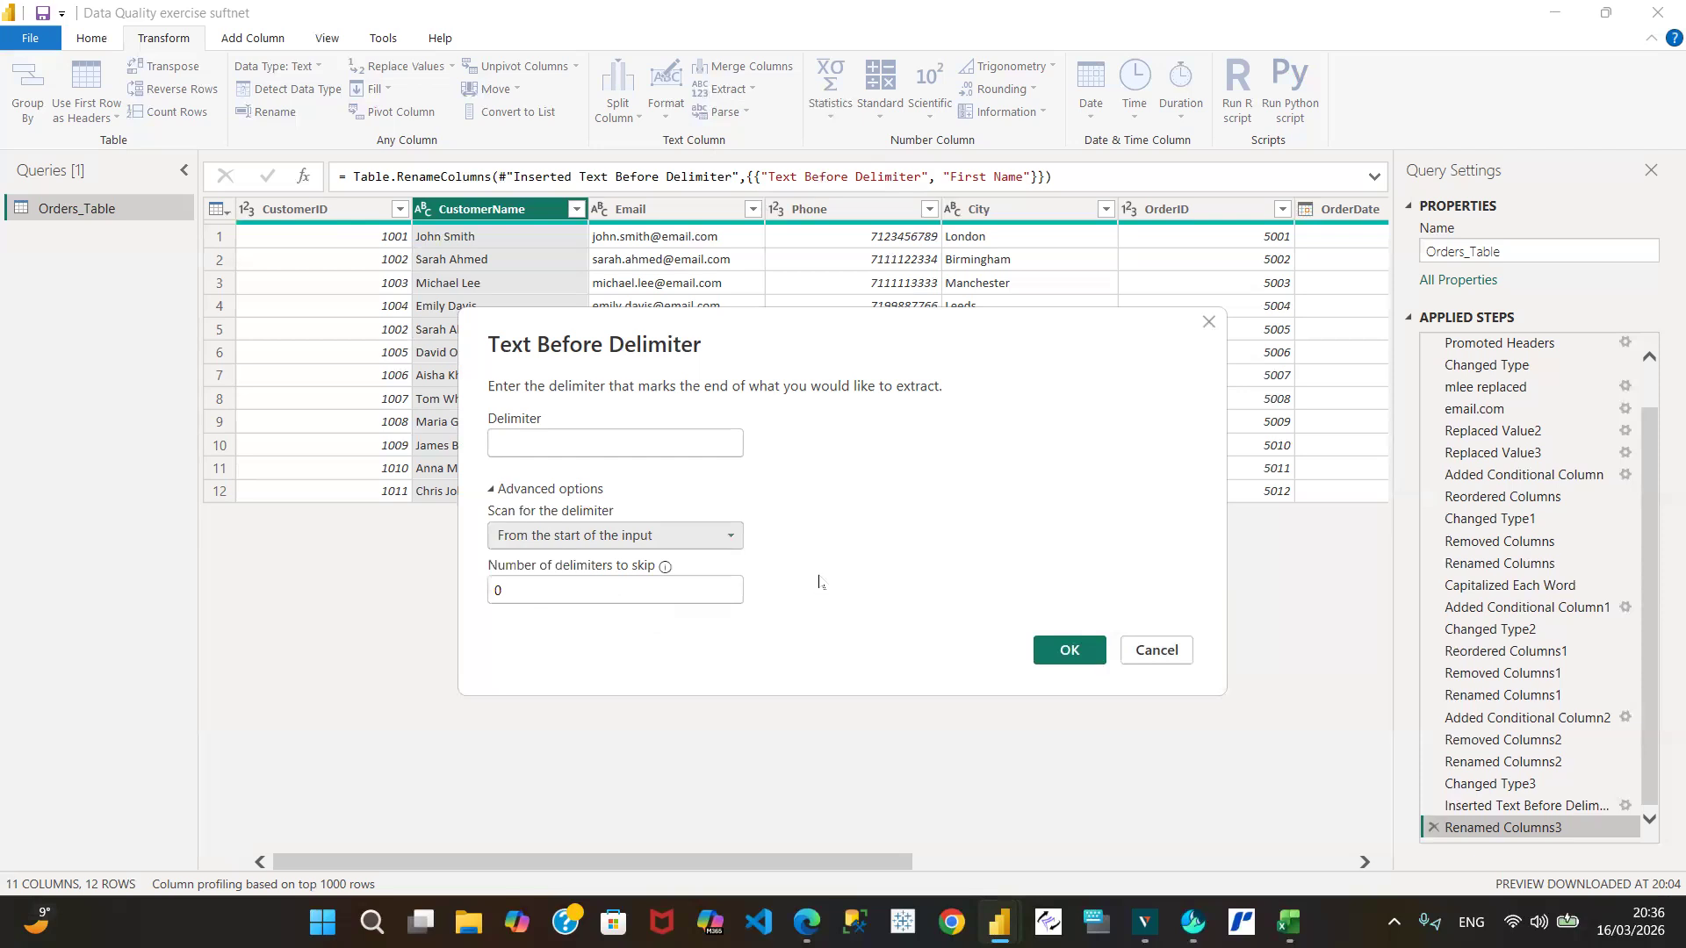
left_click(1065, 652)
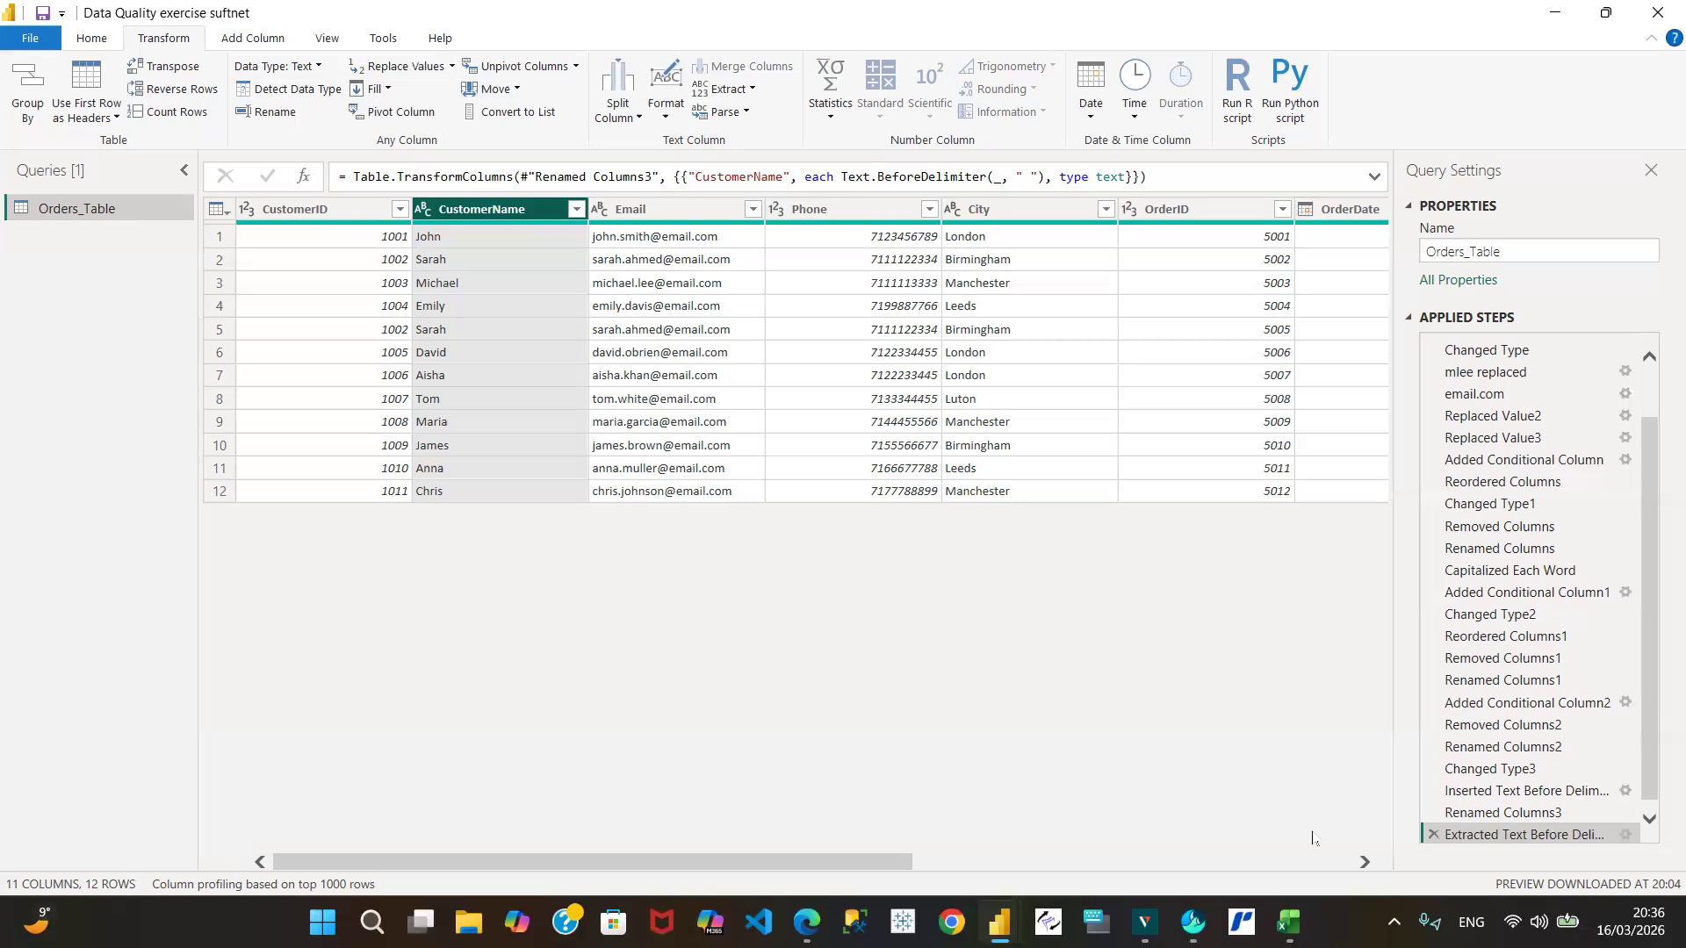
left_click(1433, 836)
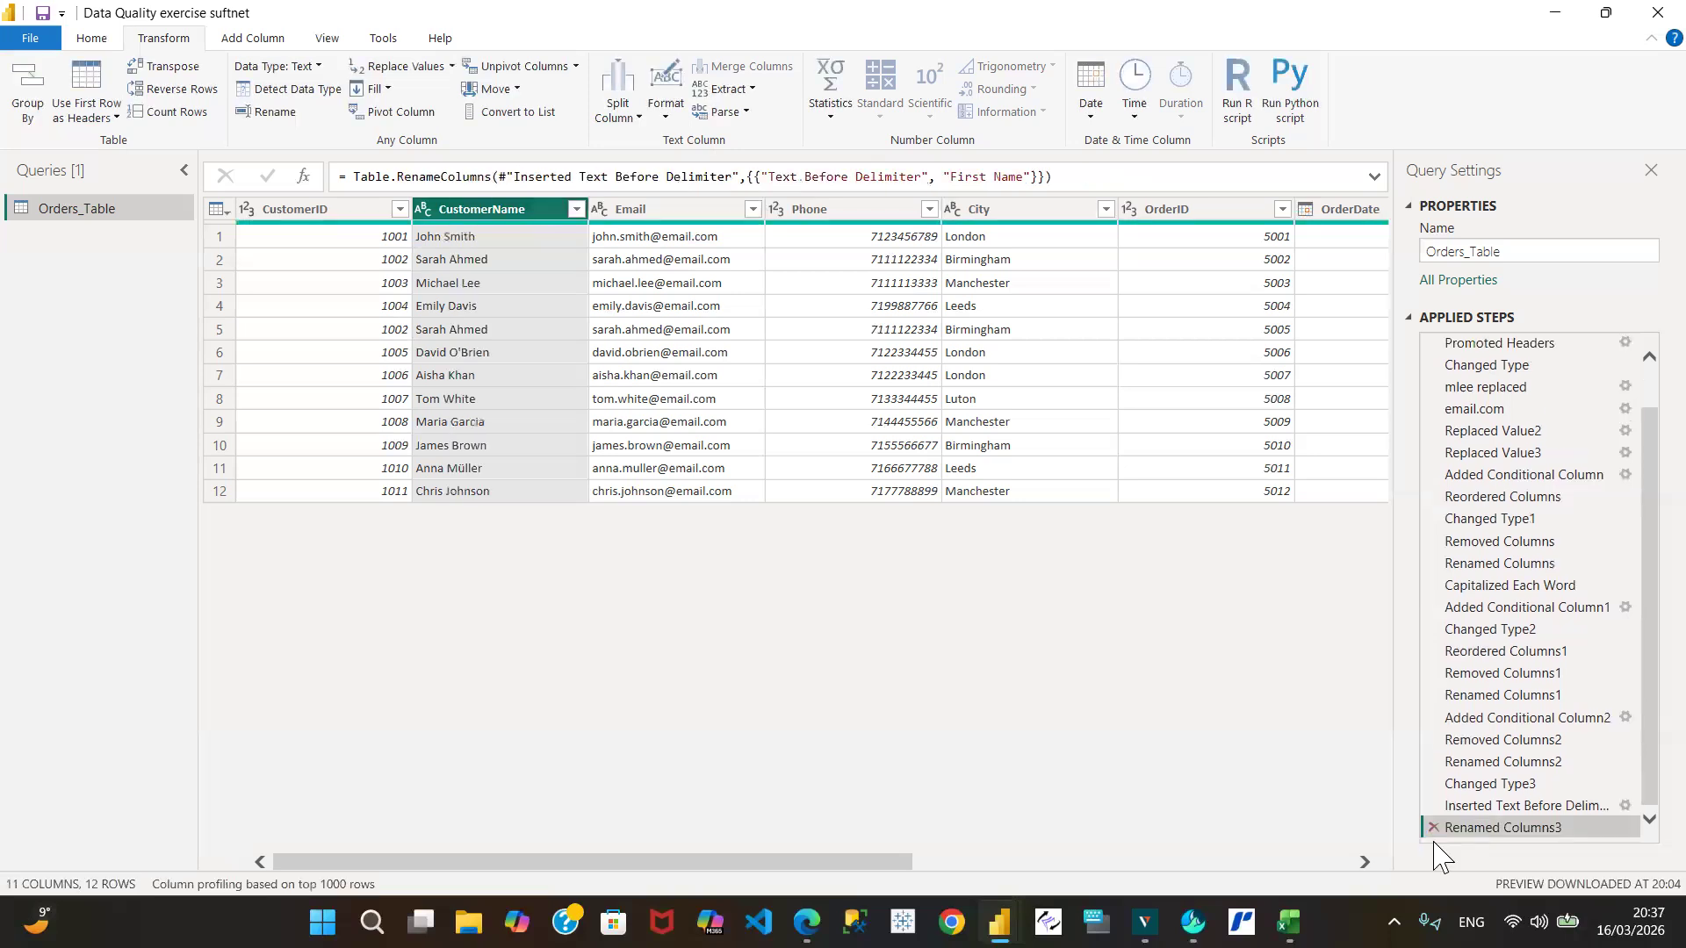
Review the cleaned Orders_Table columns from CustomerID through First Name, checking Product, Quantity and Price.
left_click(1335, 862)
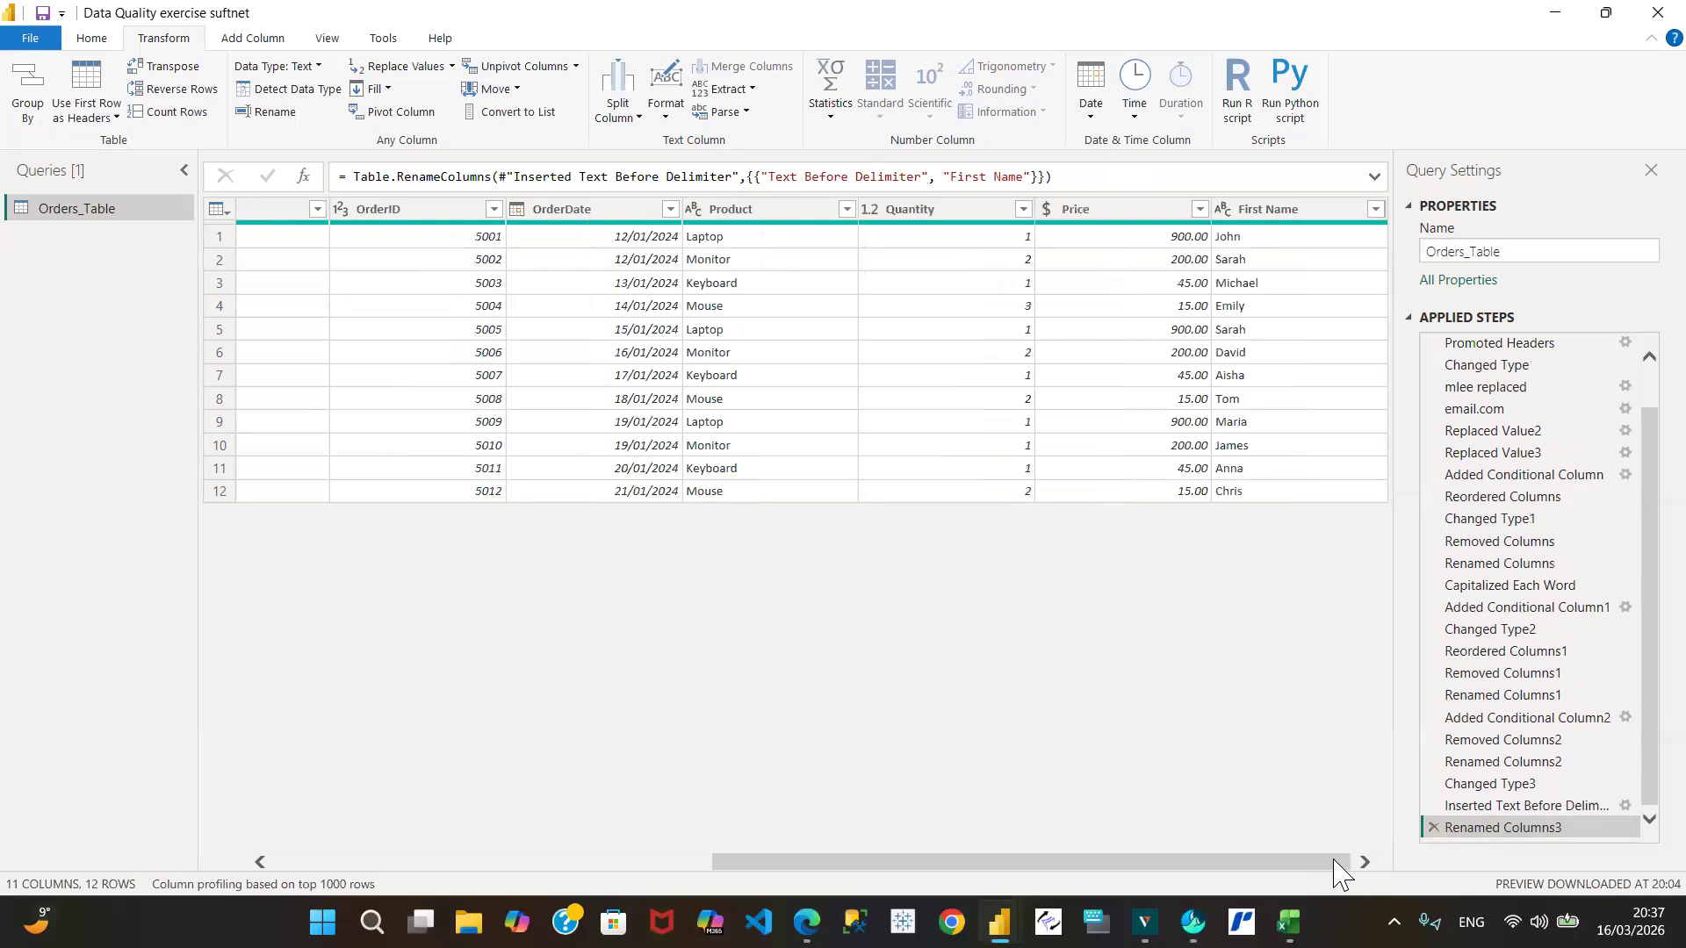
left_click(283, 861)
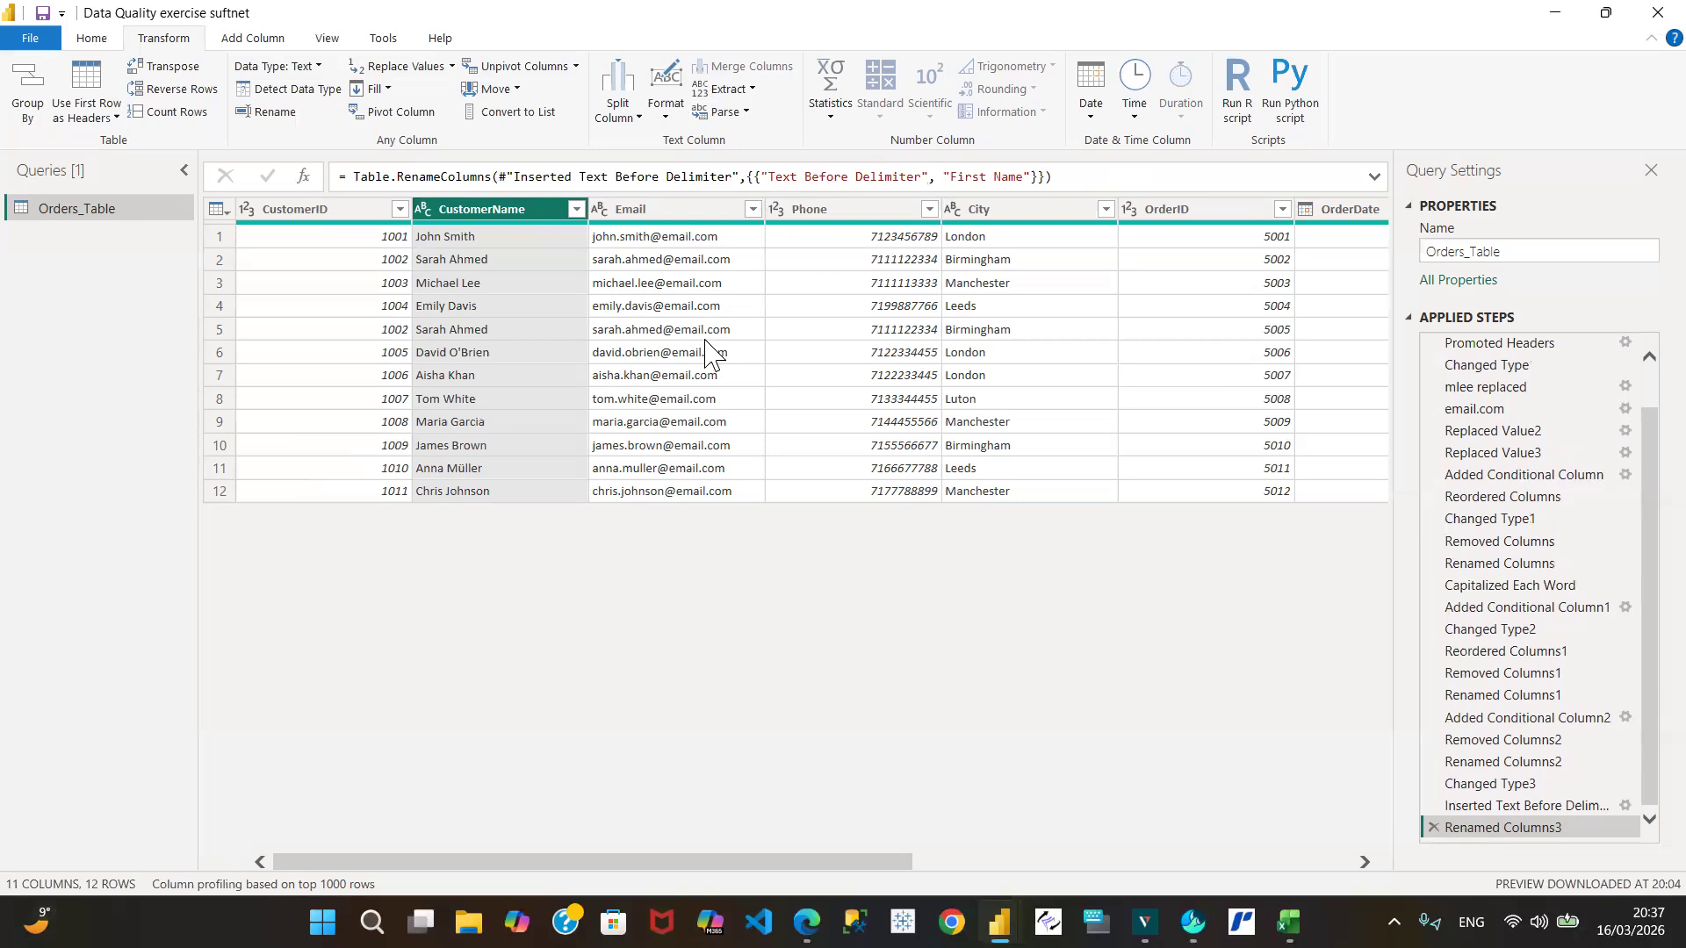
left_click(1352, 862)
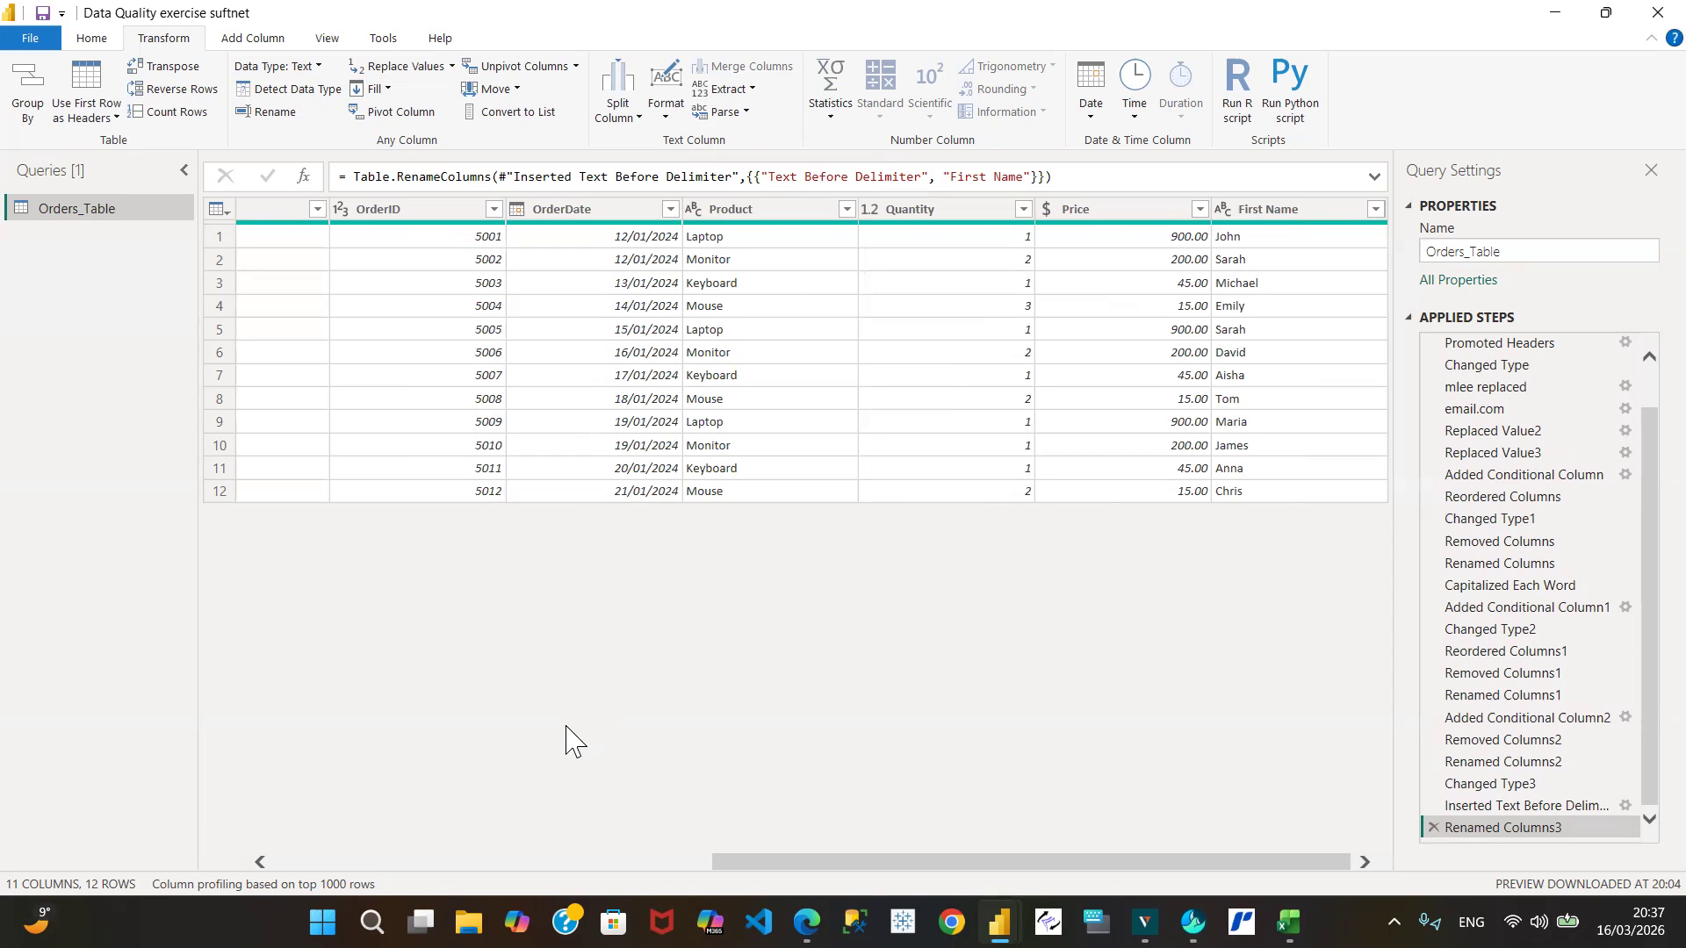
left_click(435, 869)
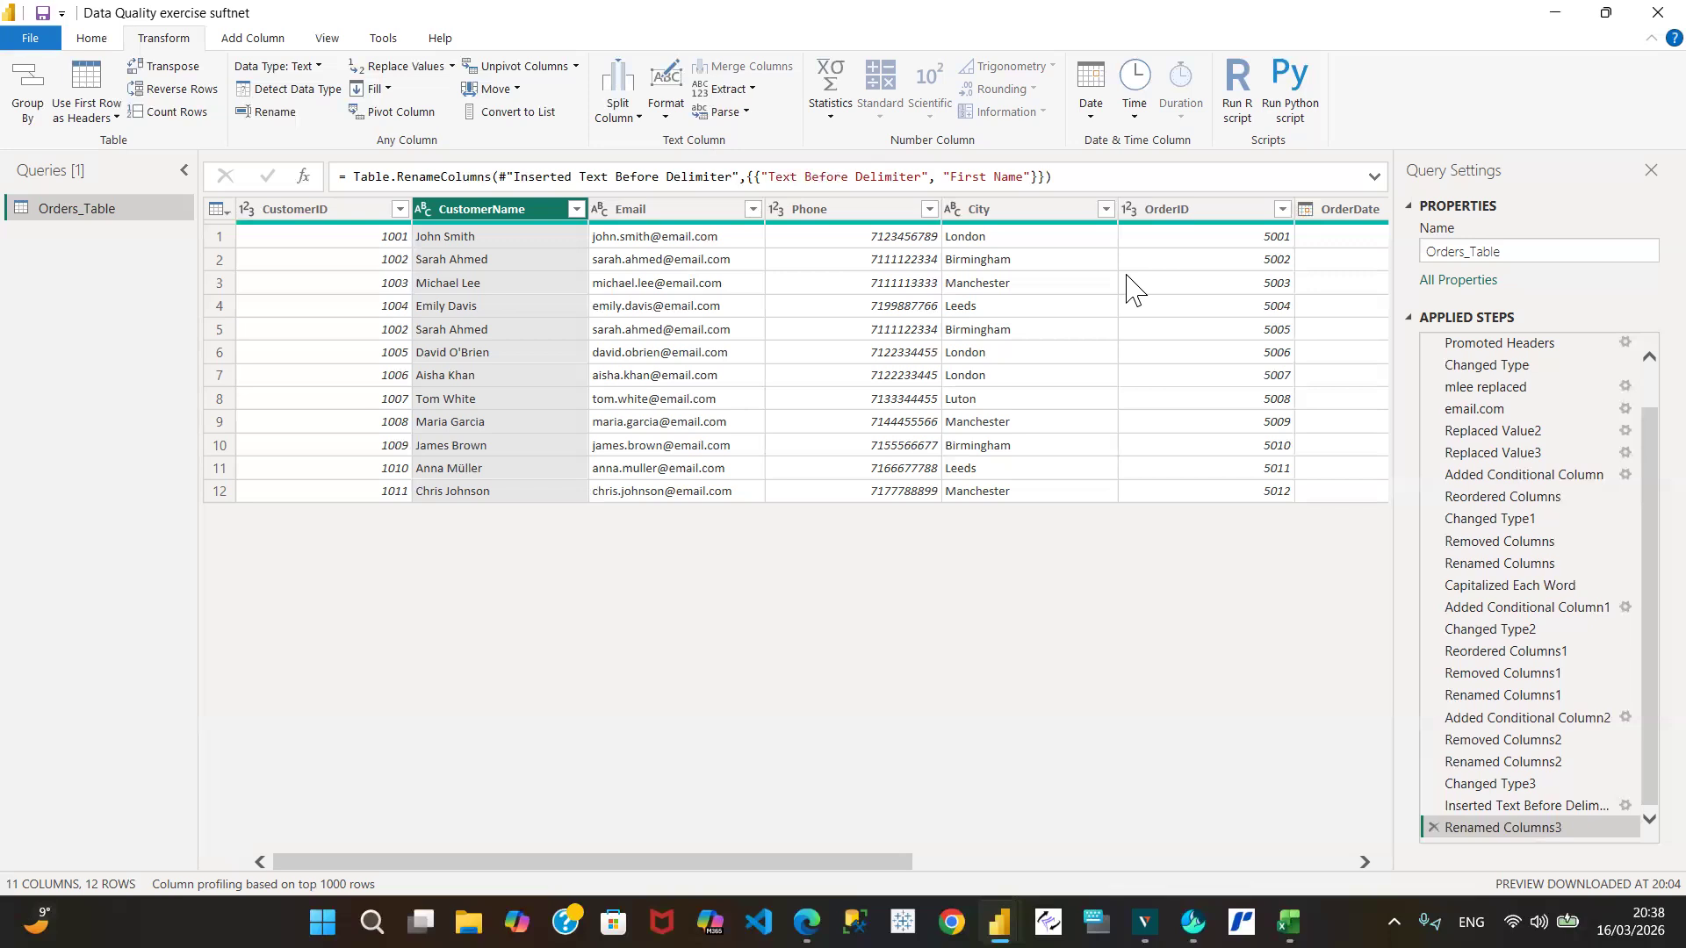
left_click(1364, 863)
left_click(1362, 866)
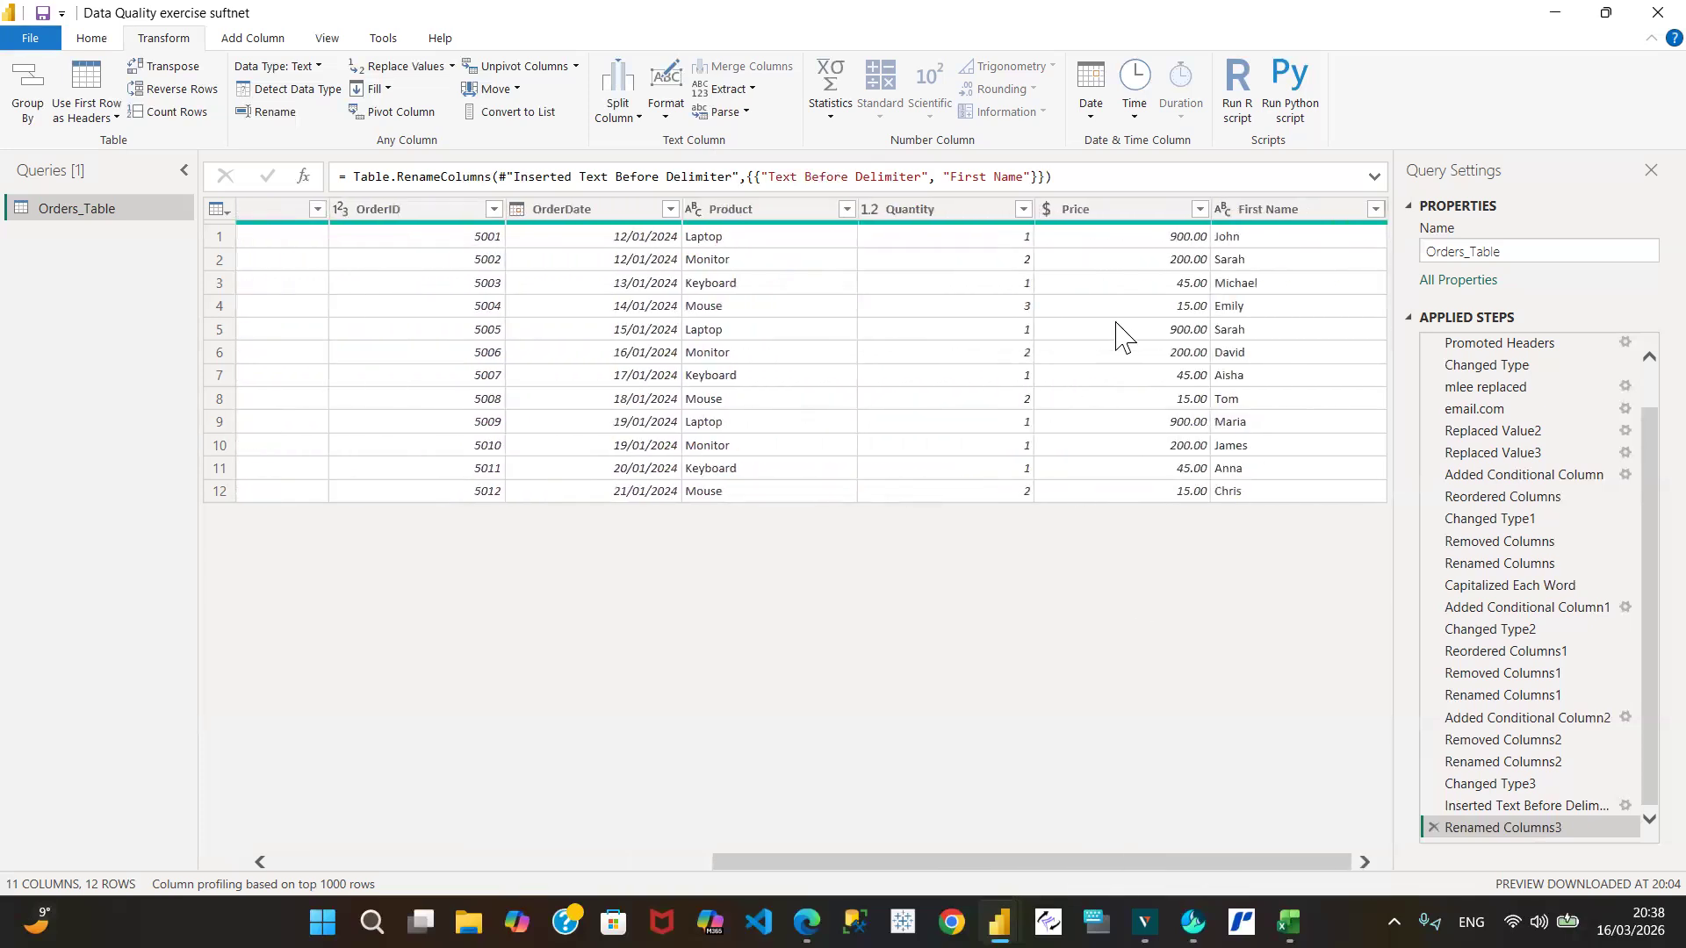
left_click(970, 216)
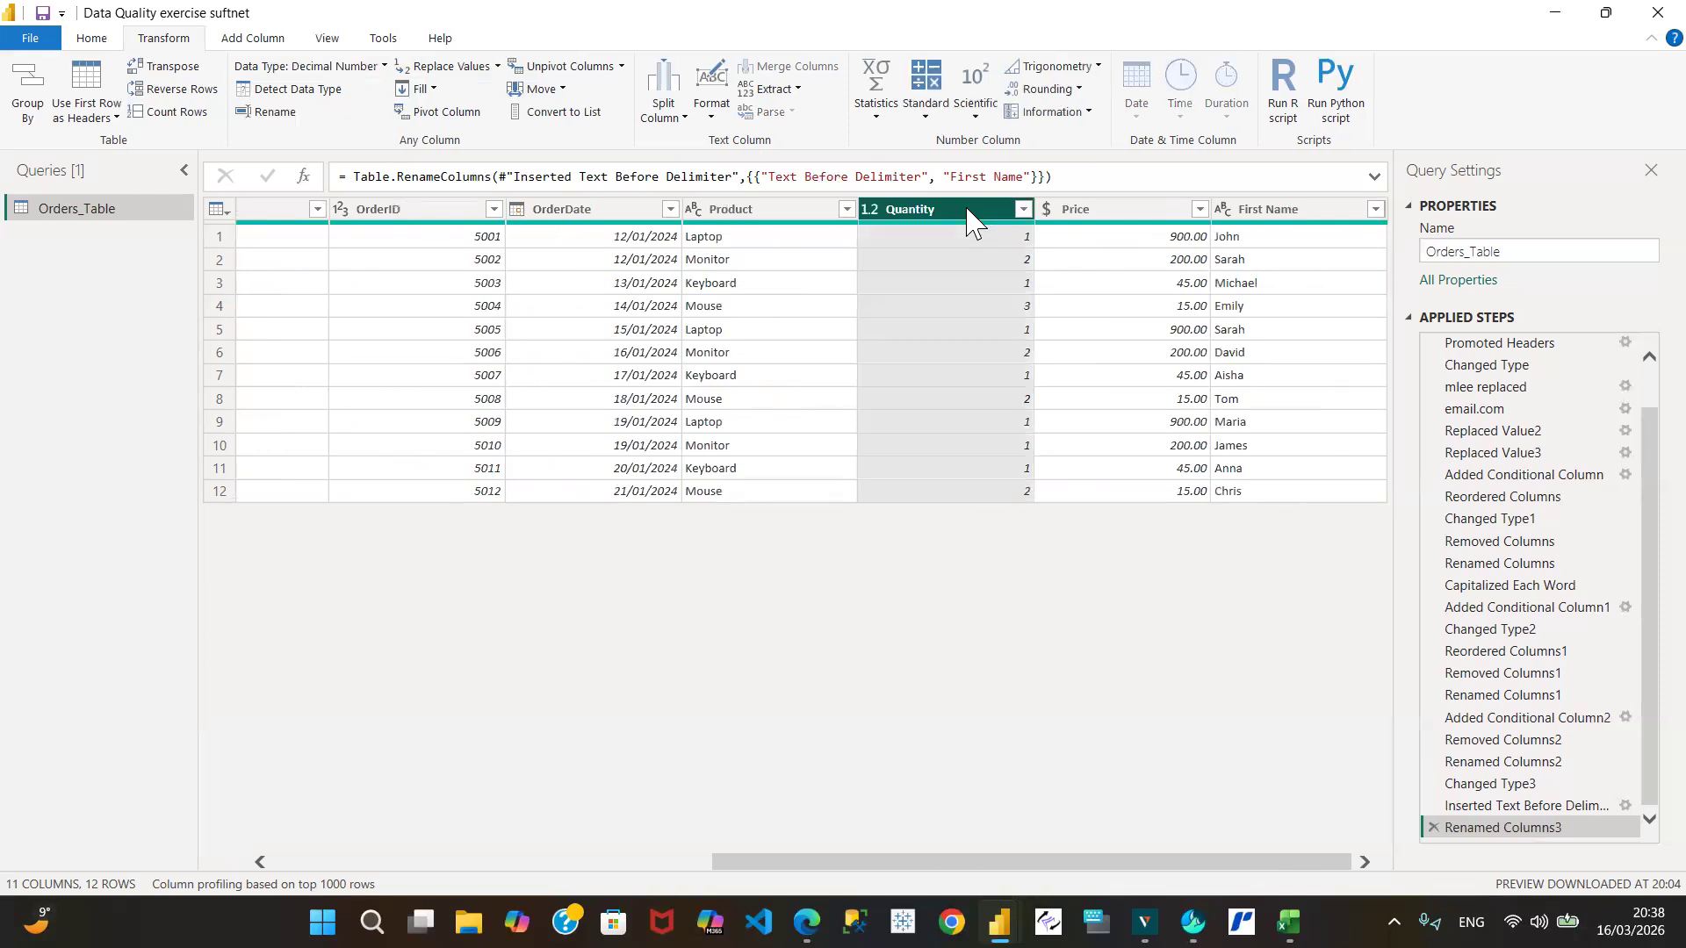
left_click(755, 217)
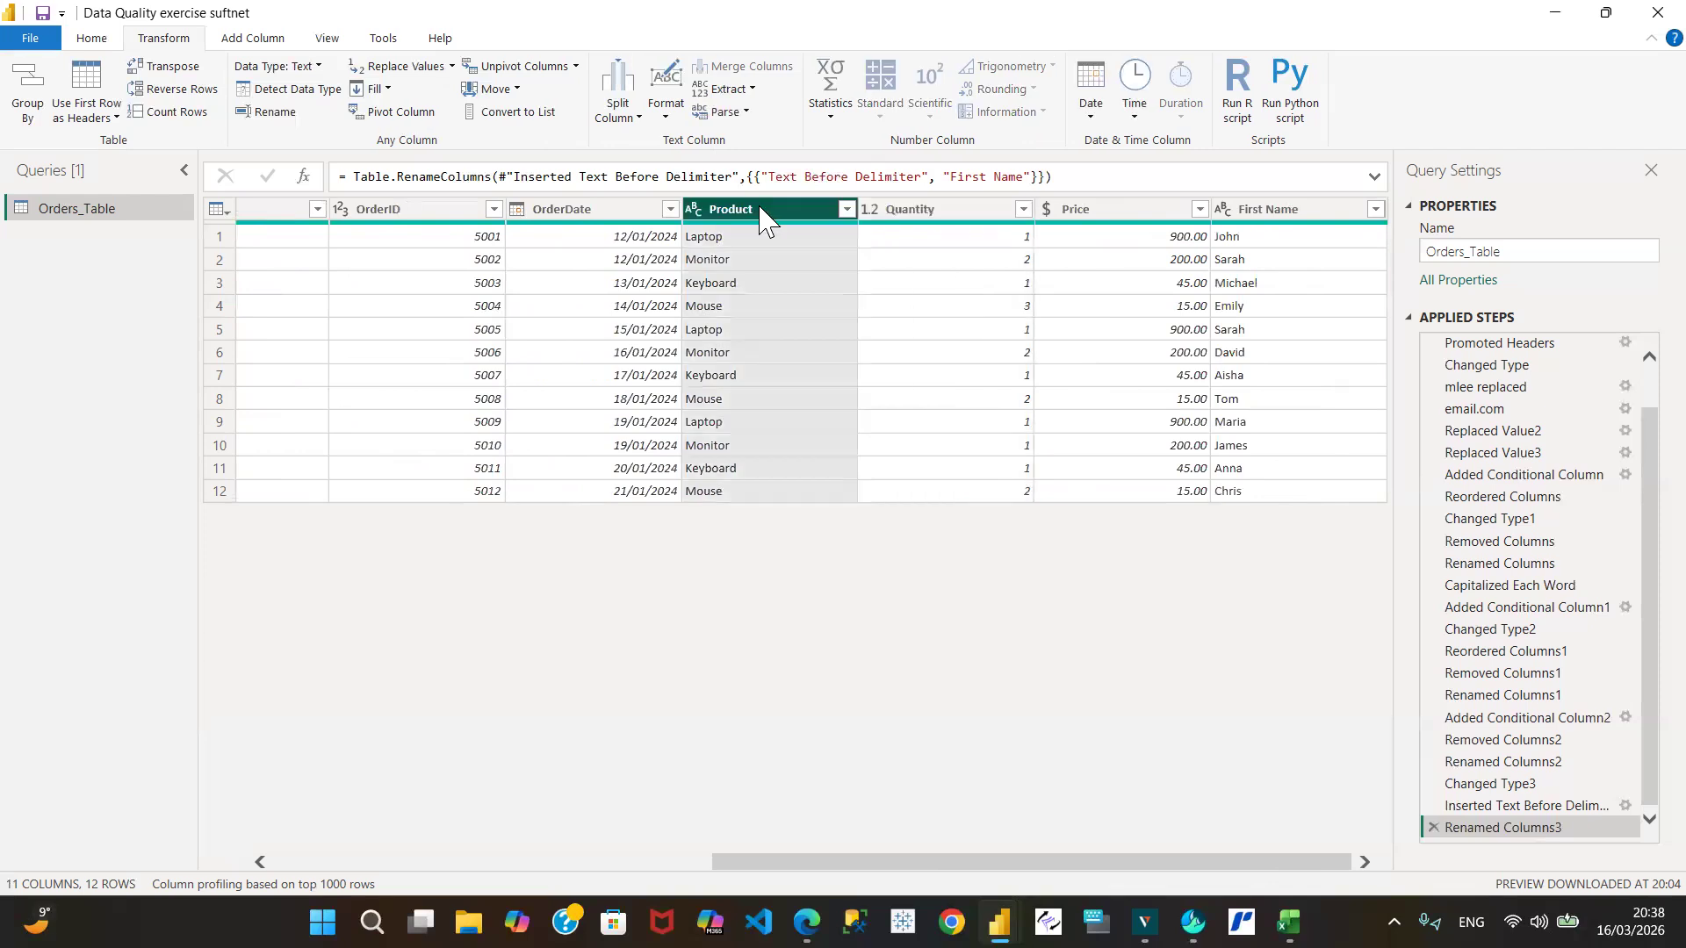
left_click(1154, 220)
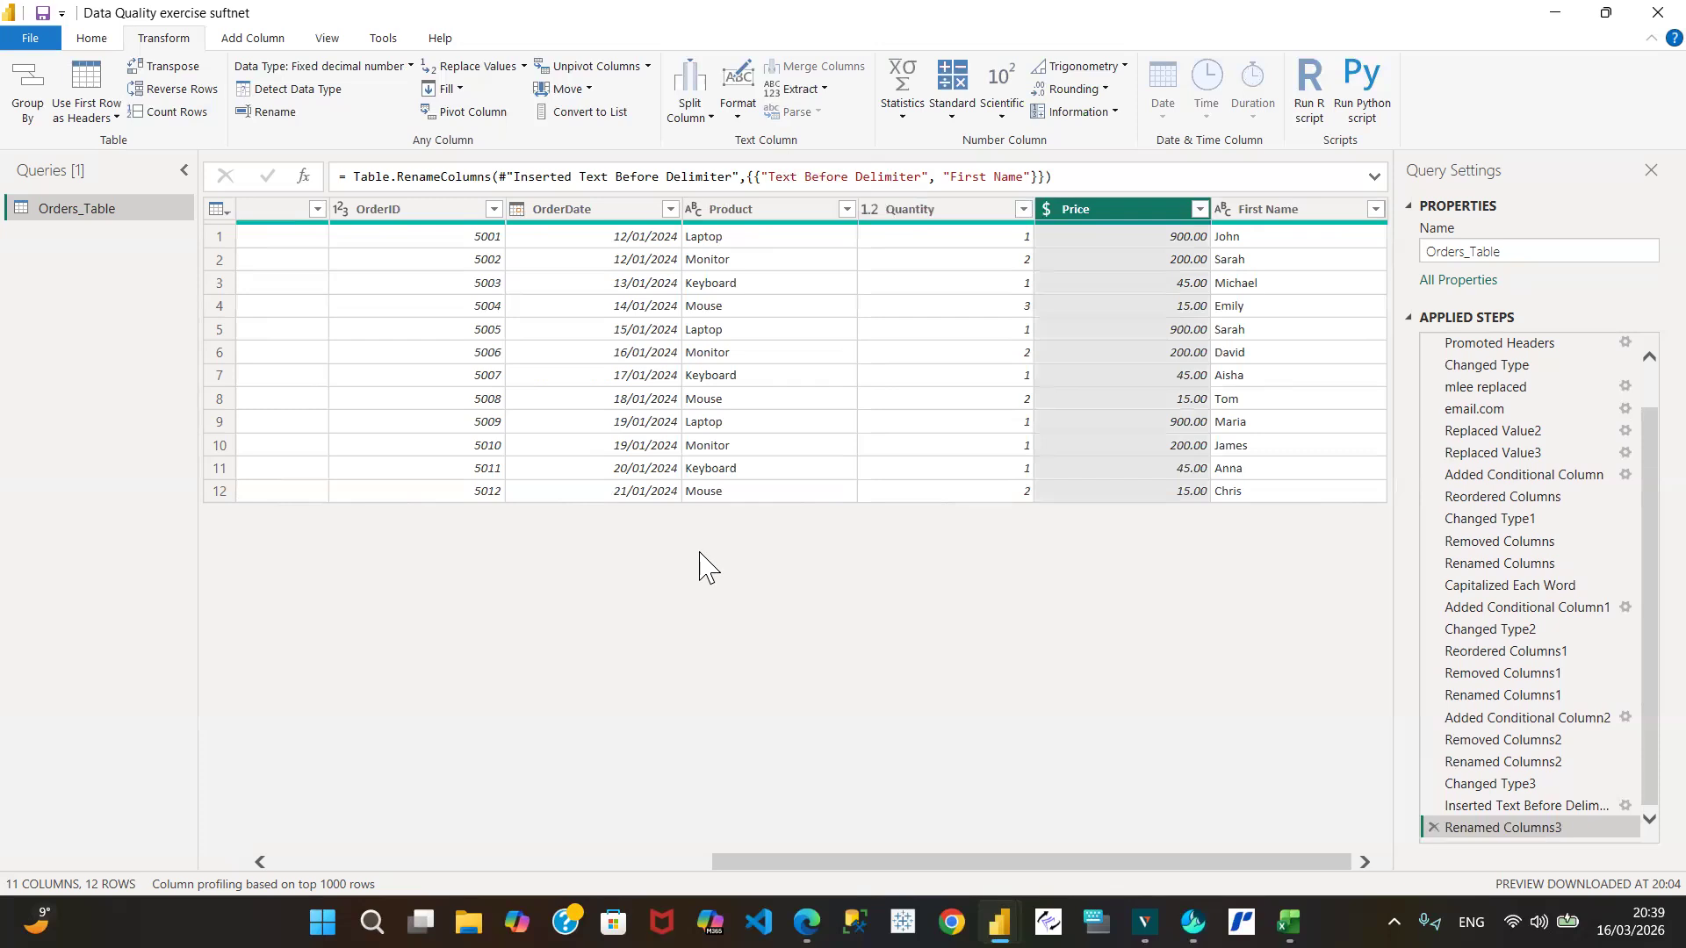
left_click(421, 862)
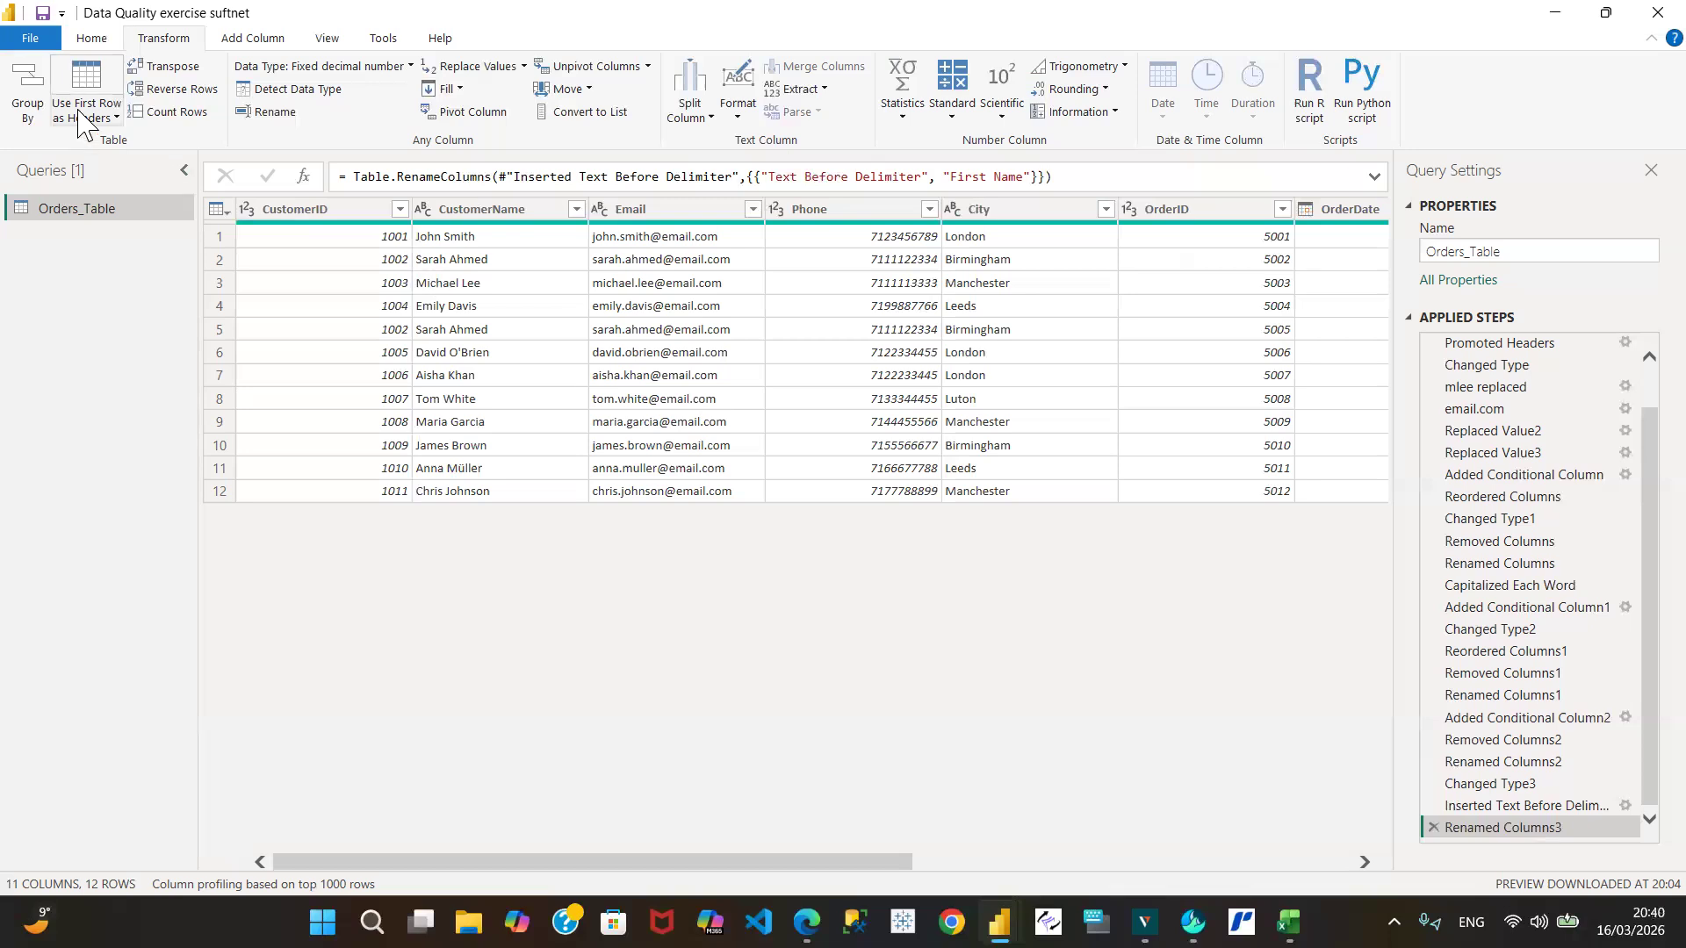
left_click(93, 39)
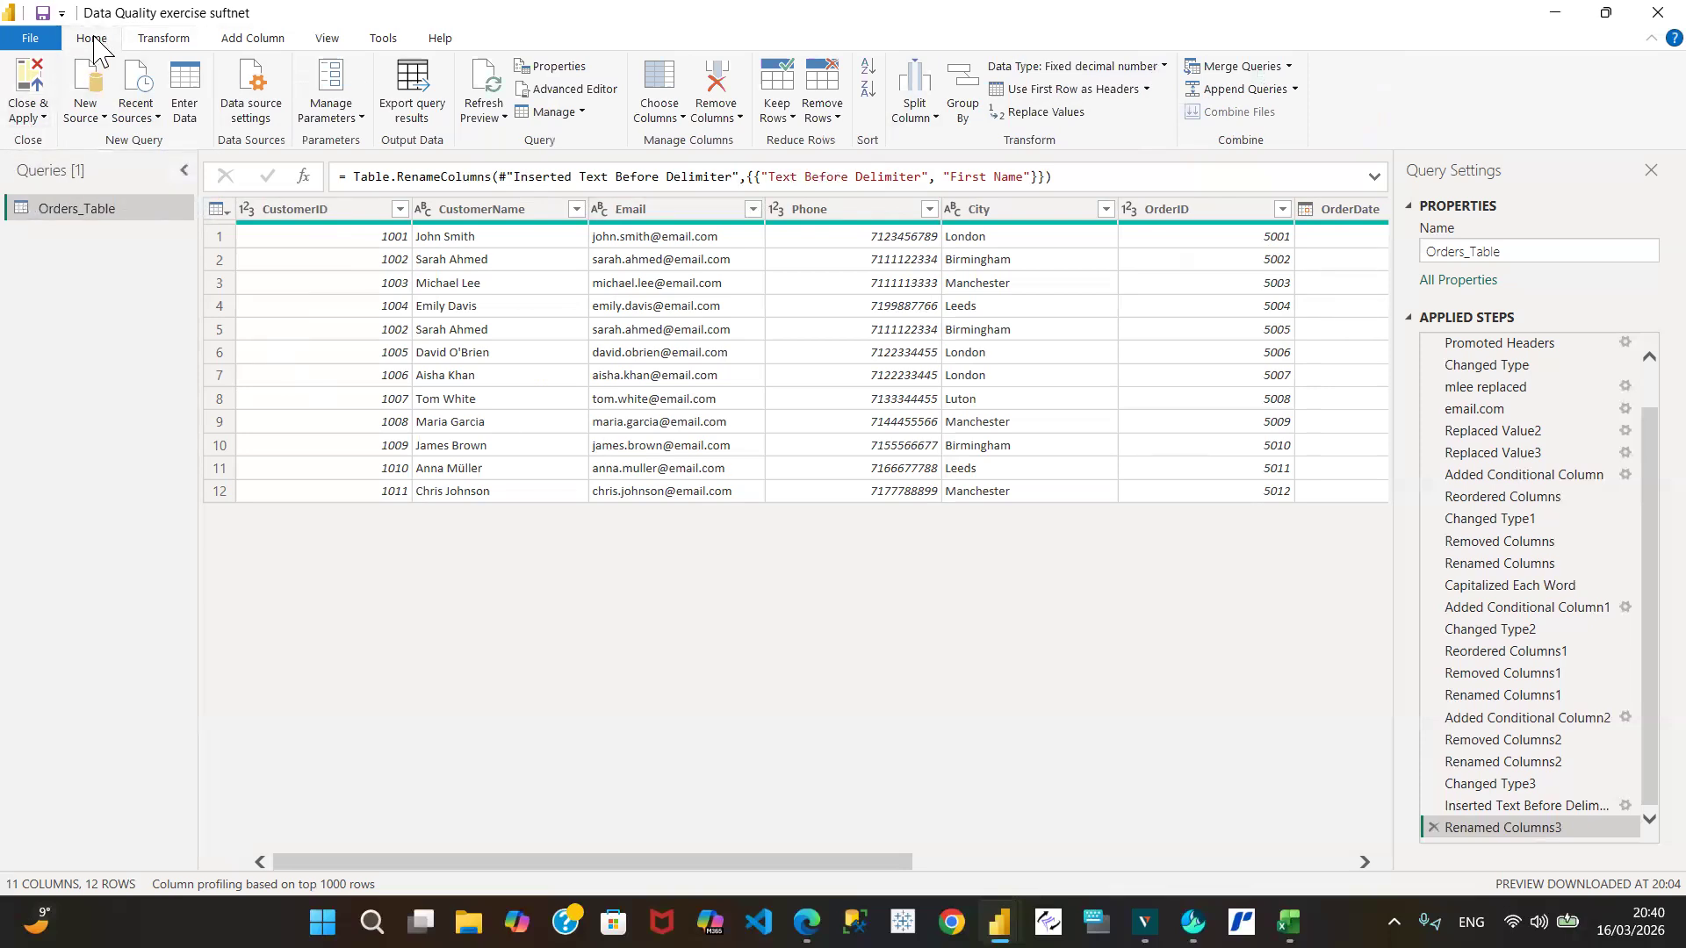
Compare the query editor with the report window to check for pending query changes, and return to the query editor.
left_click(43, 118)
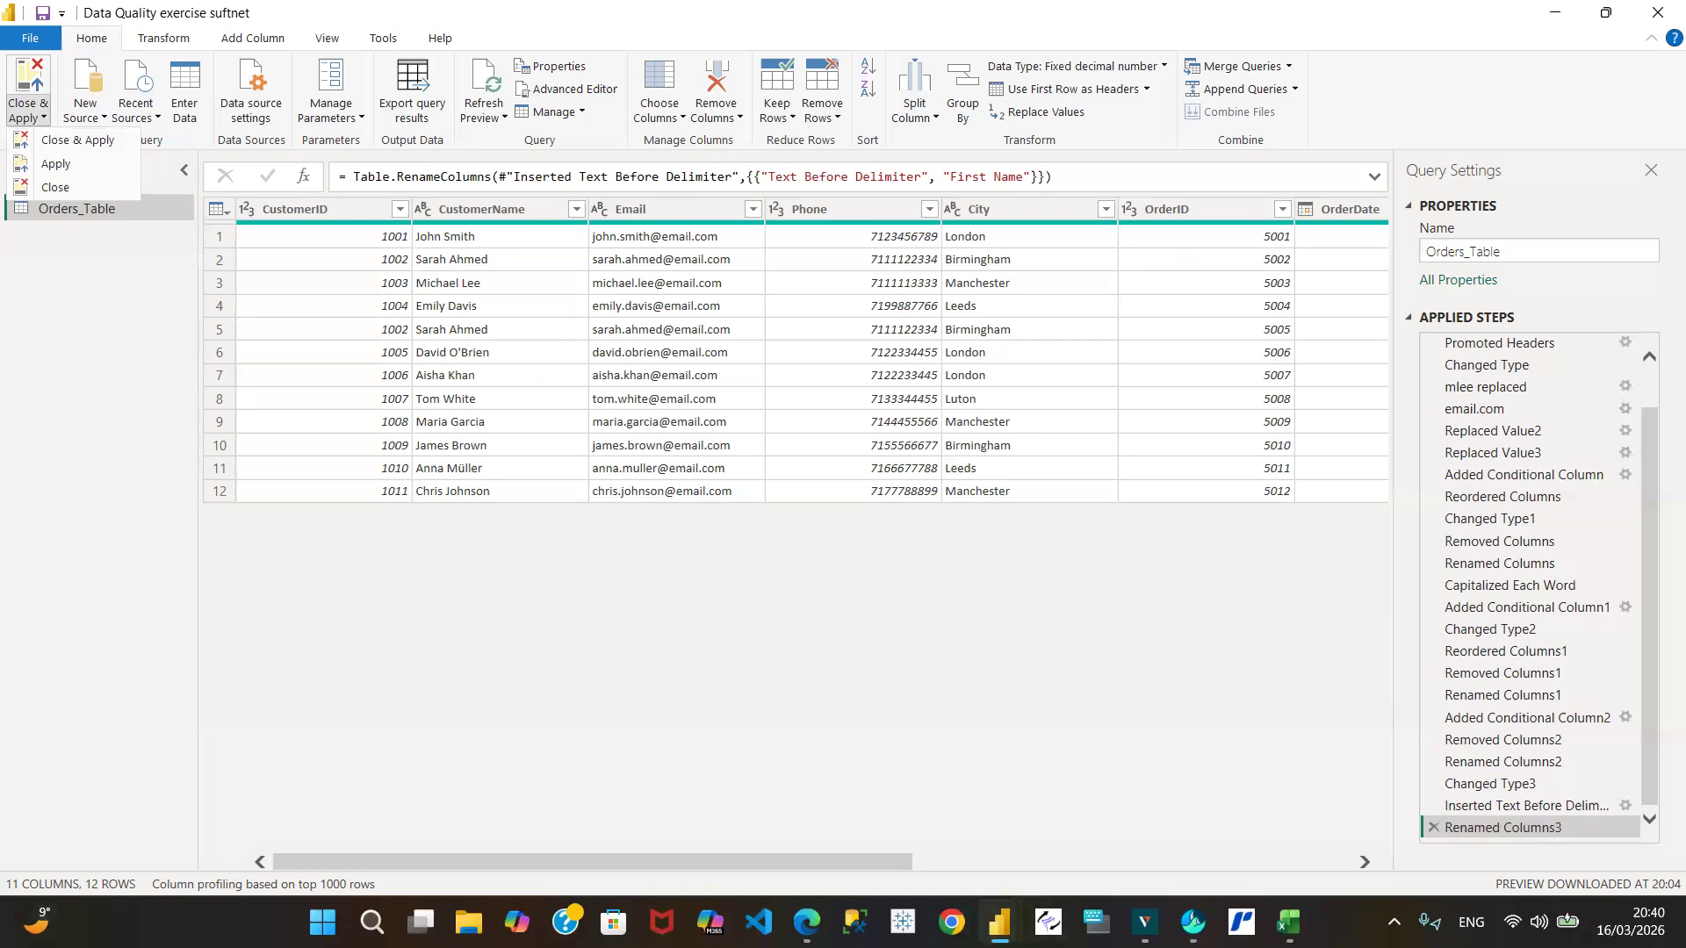
mouse_move(999, 922)
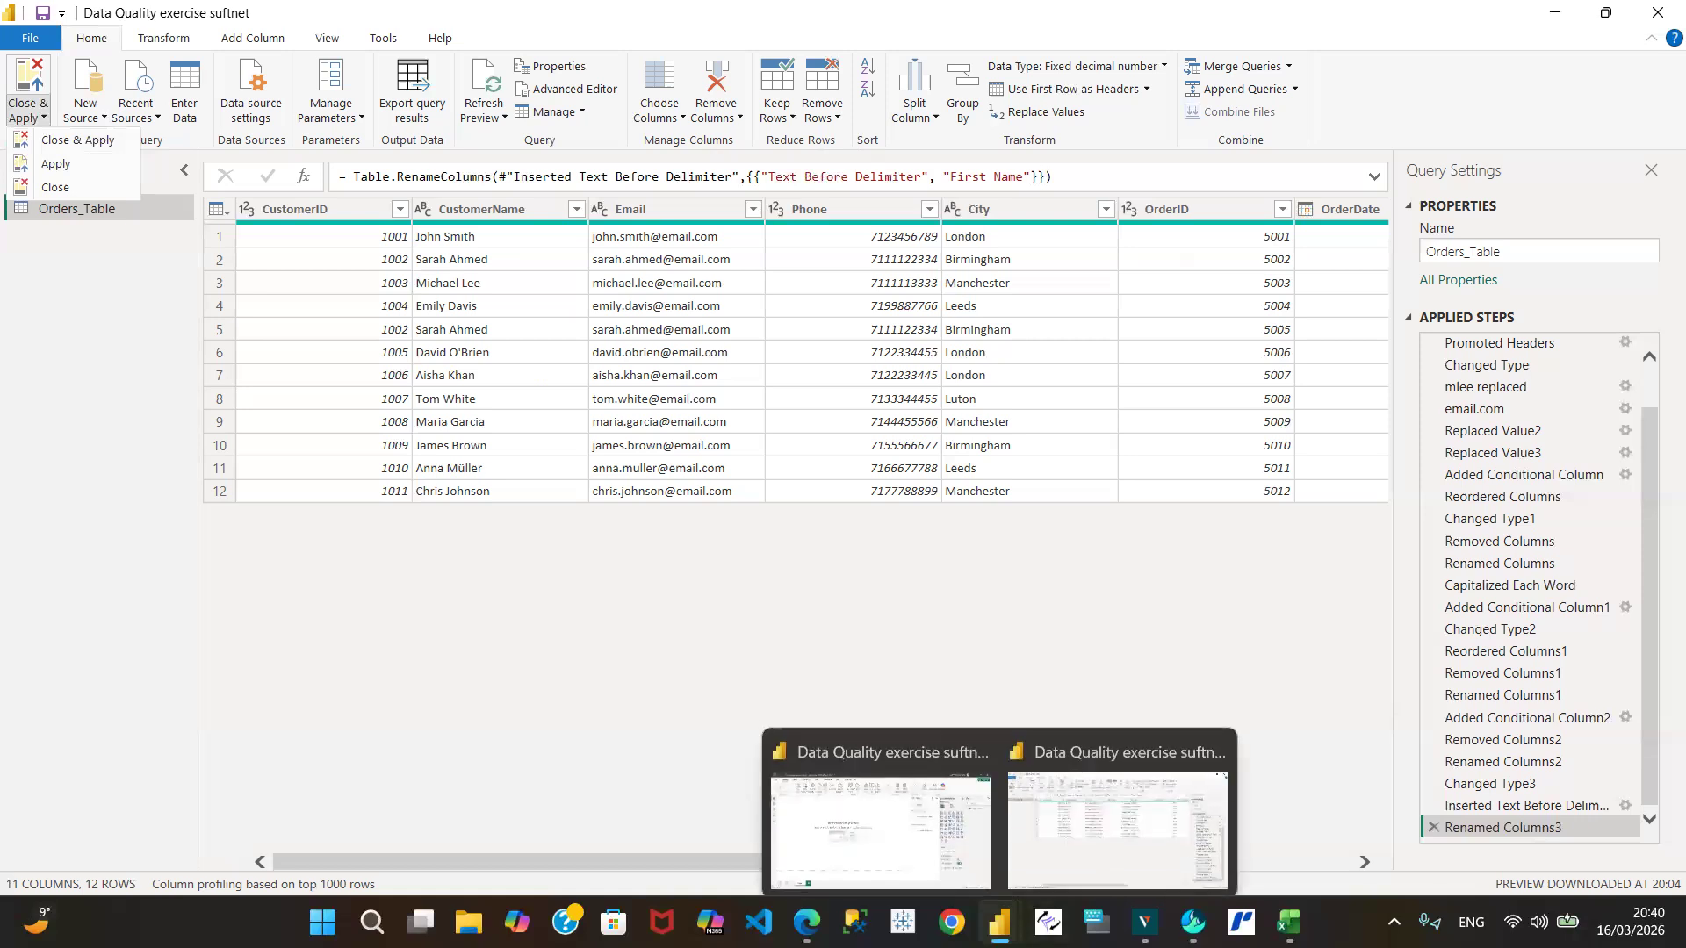
left_click(1080, 815)
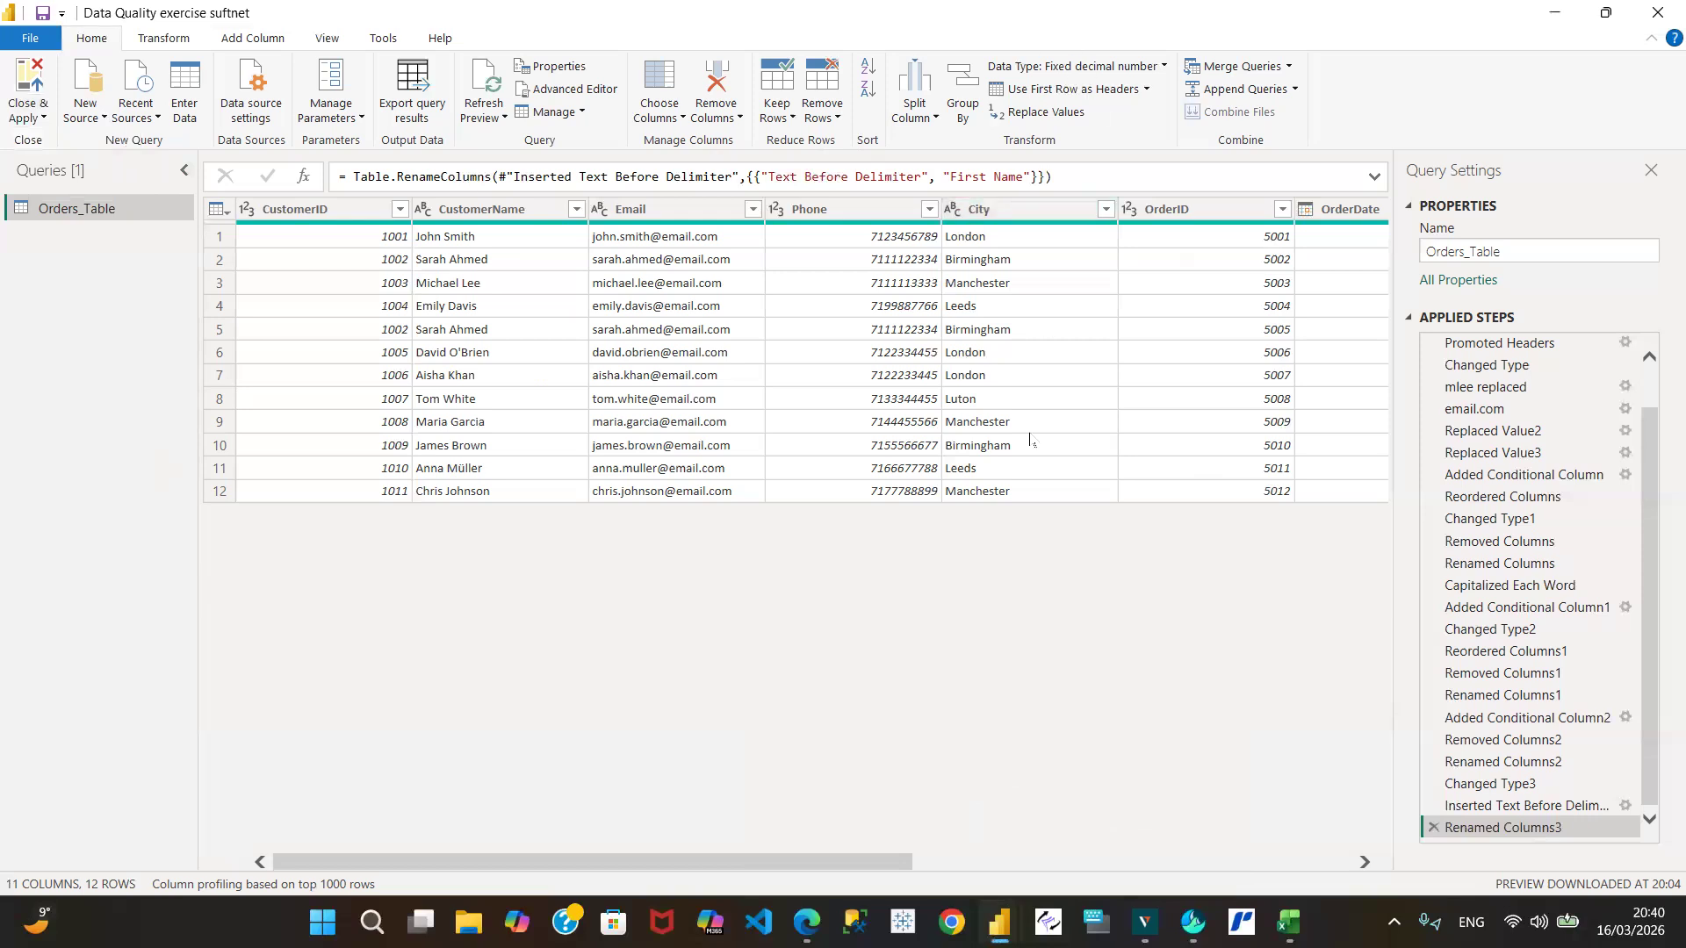
mouse_move(999, 922)
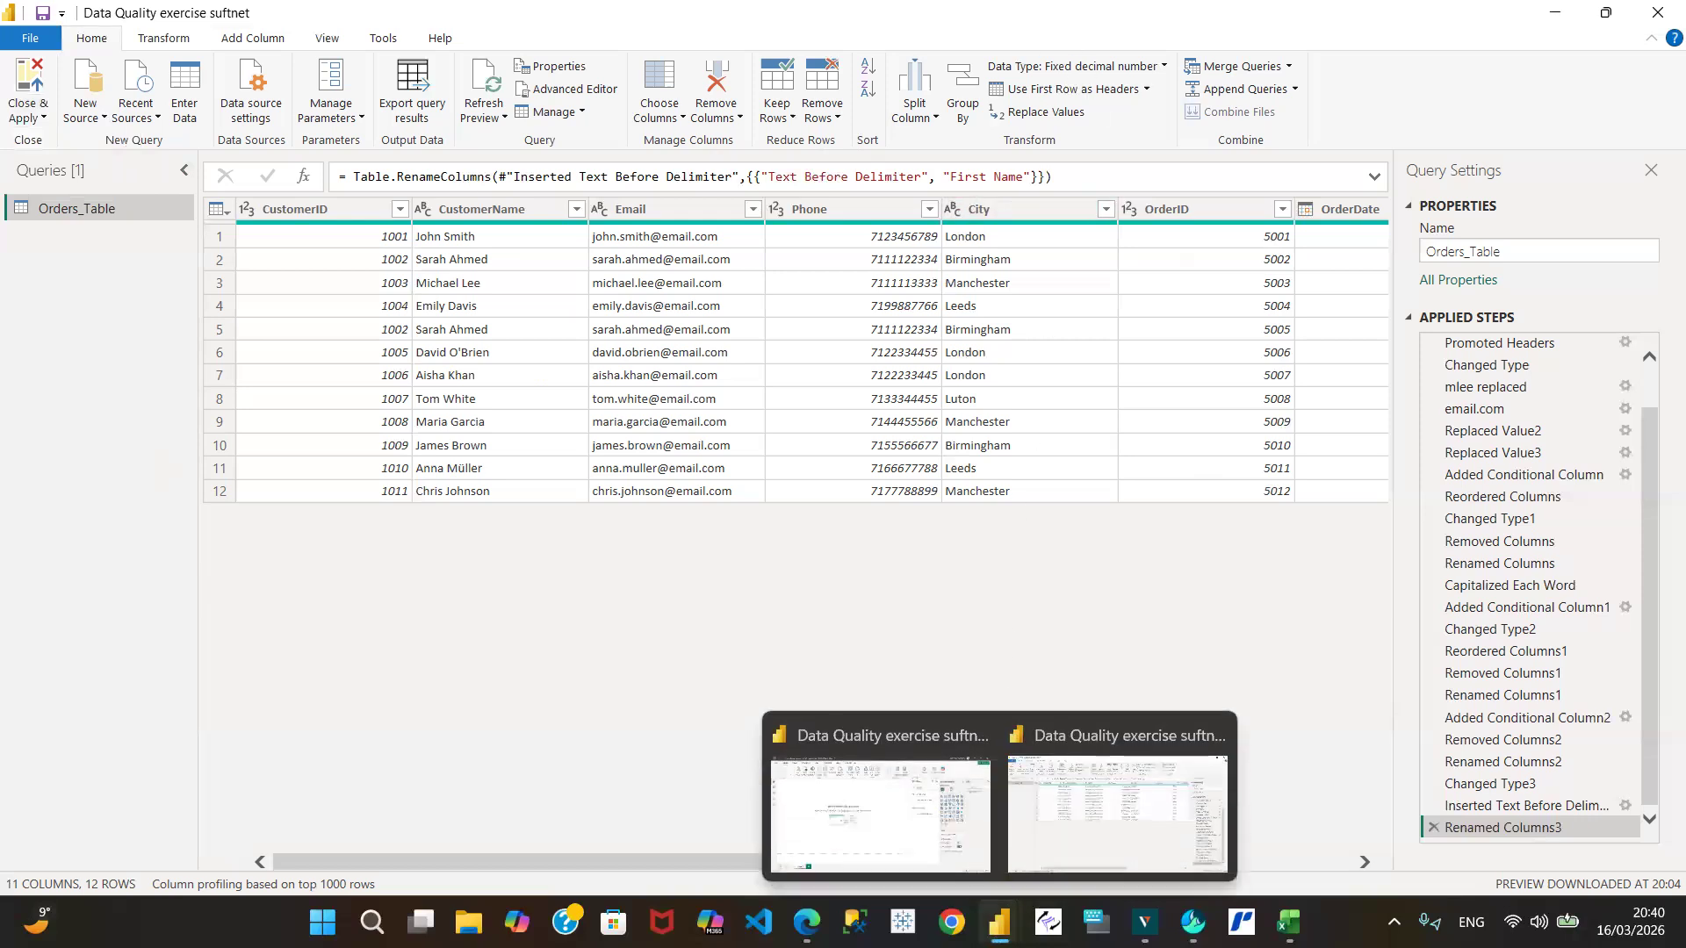
left_click(869, 808)
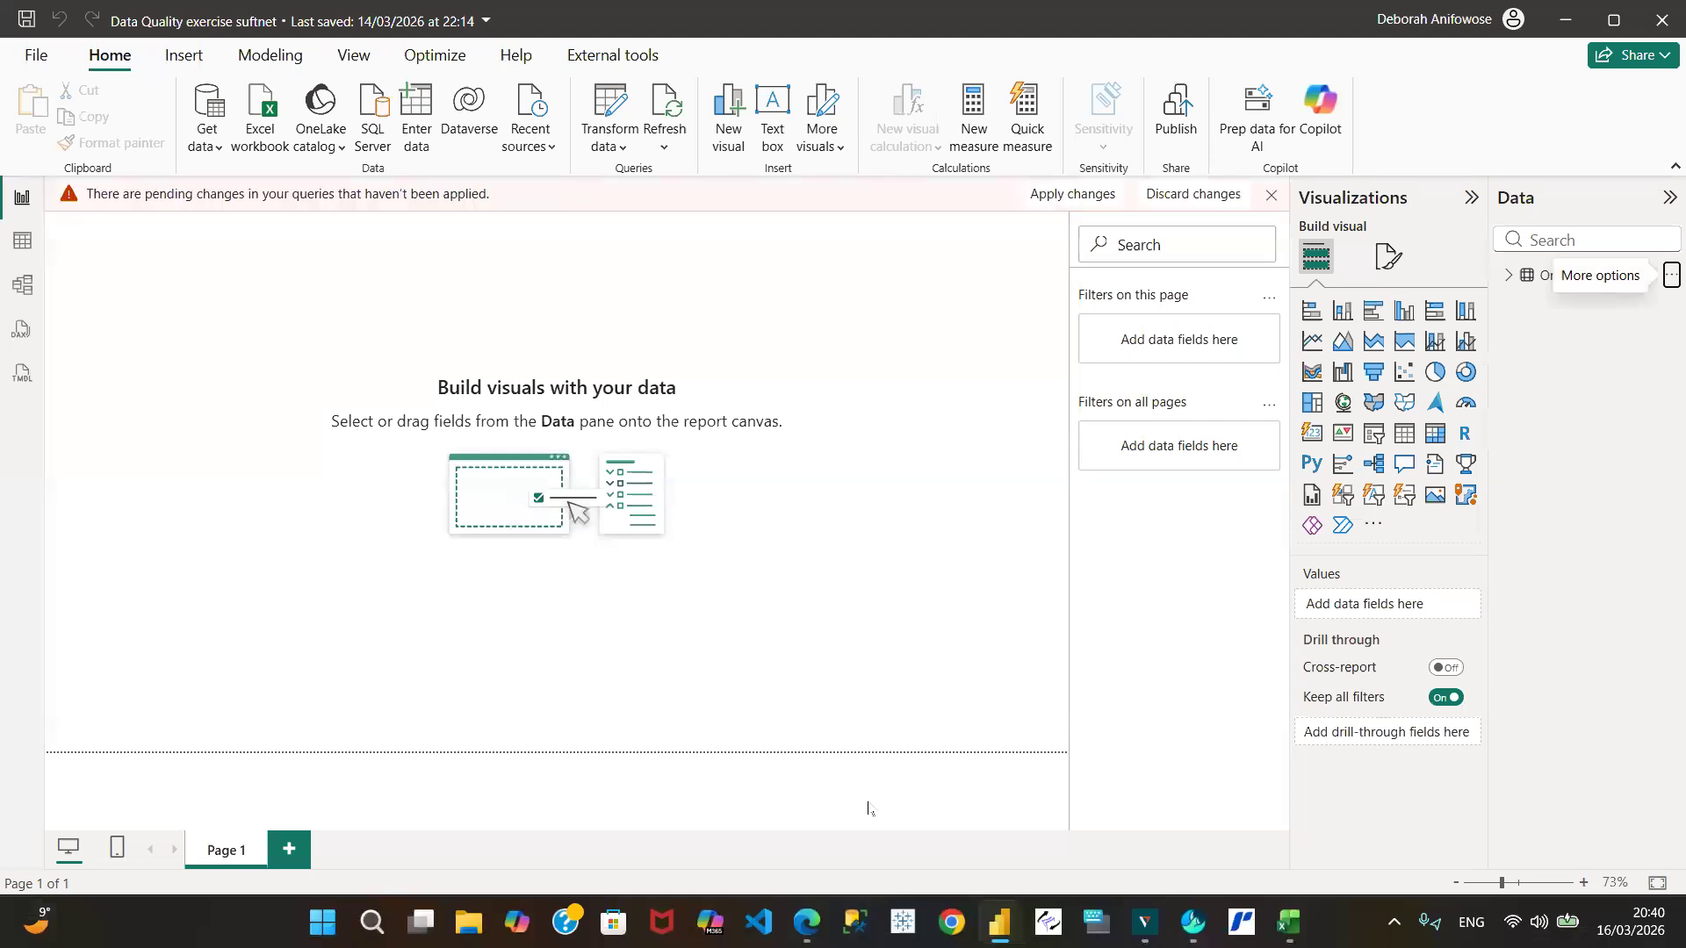
mouse_move(1001, 922)
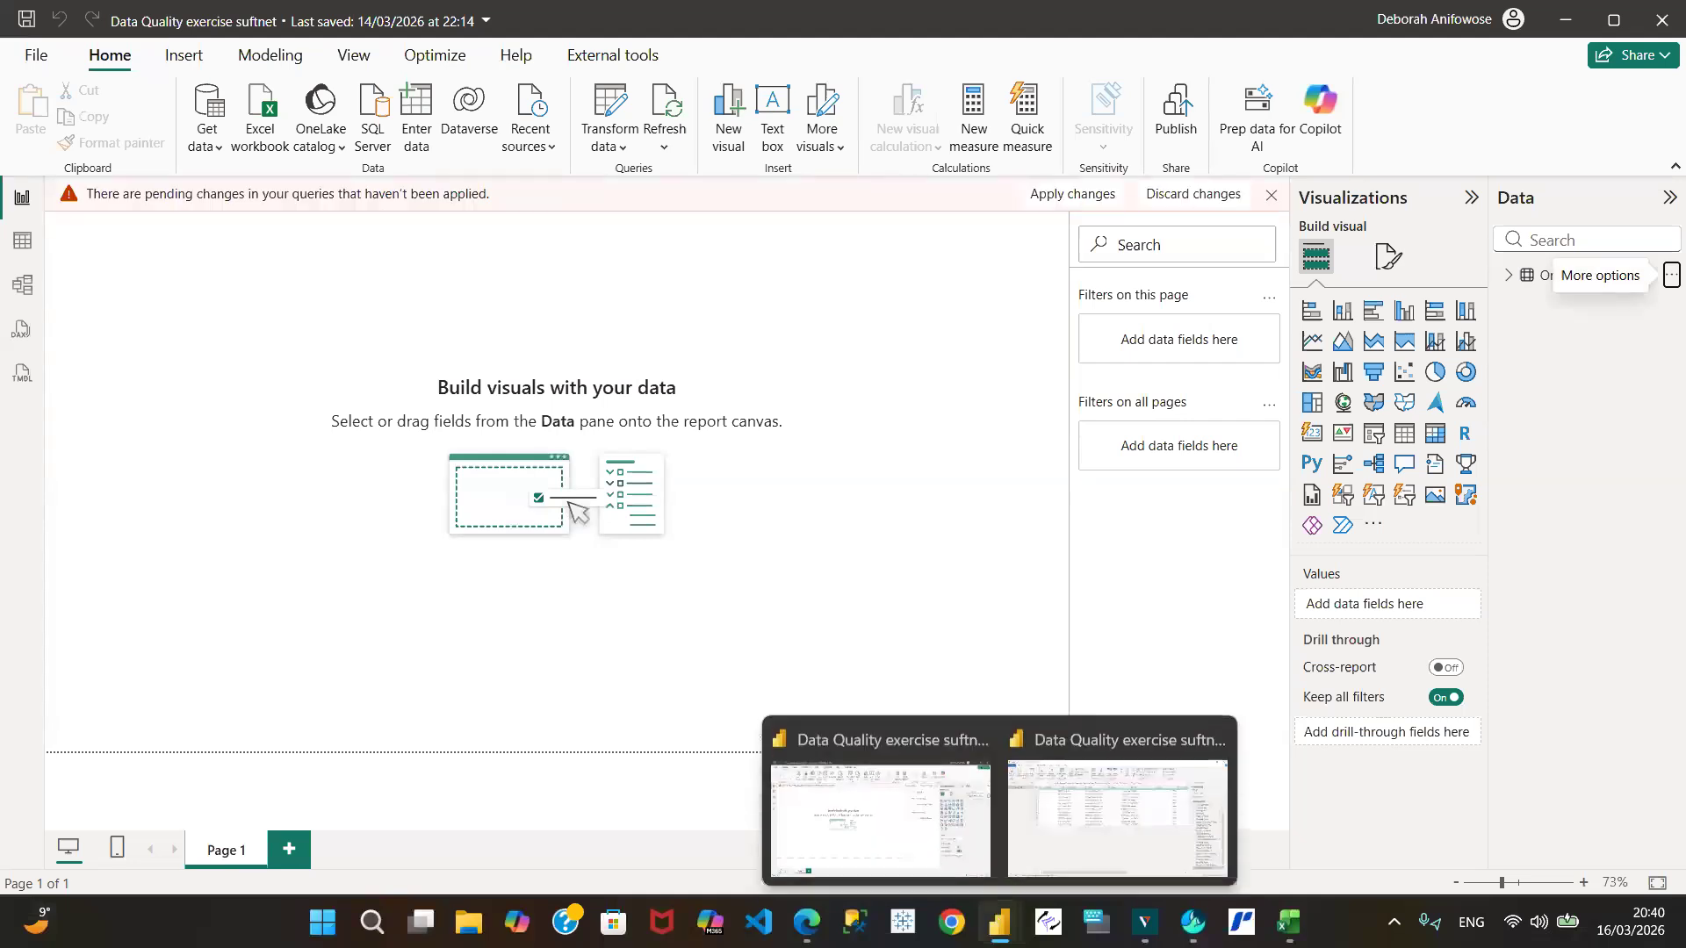
left_click(1057, 841)
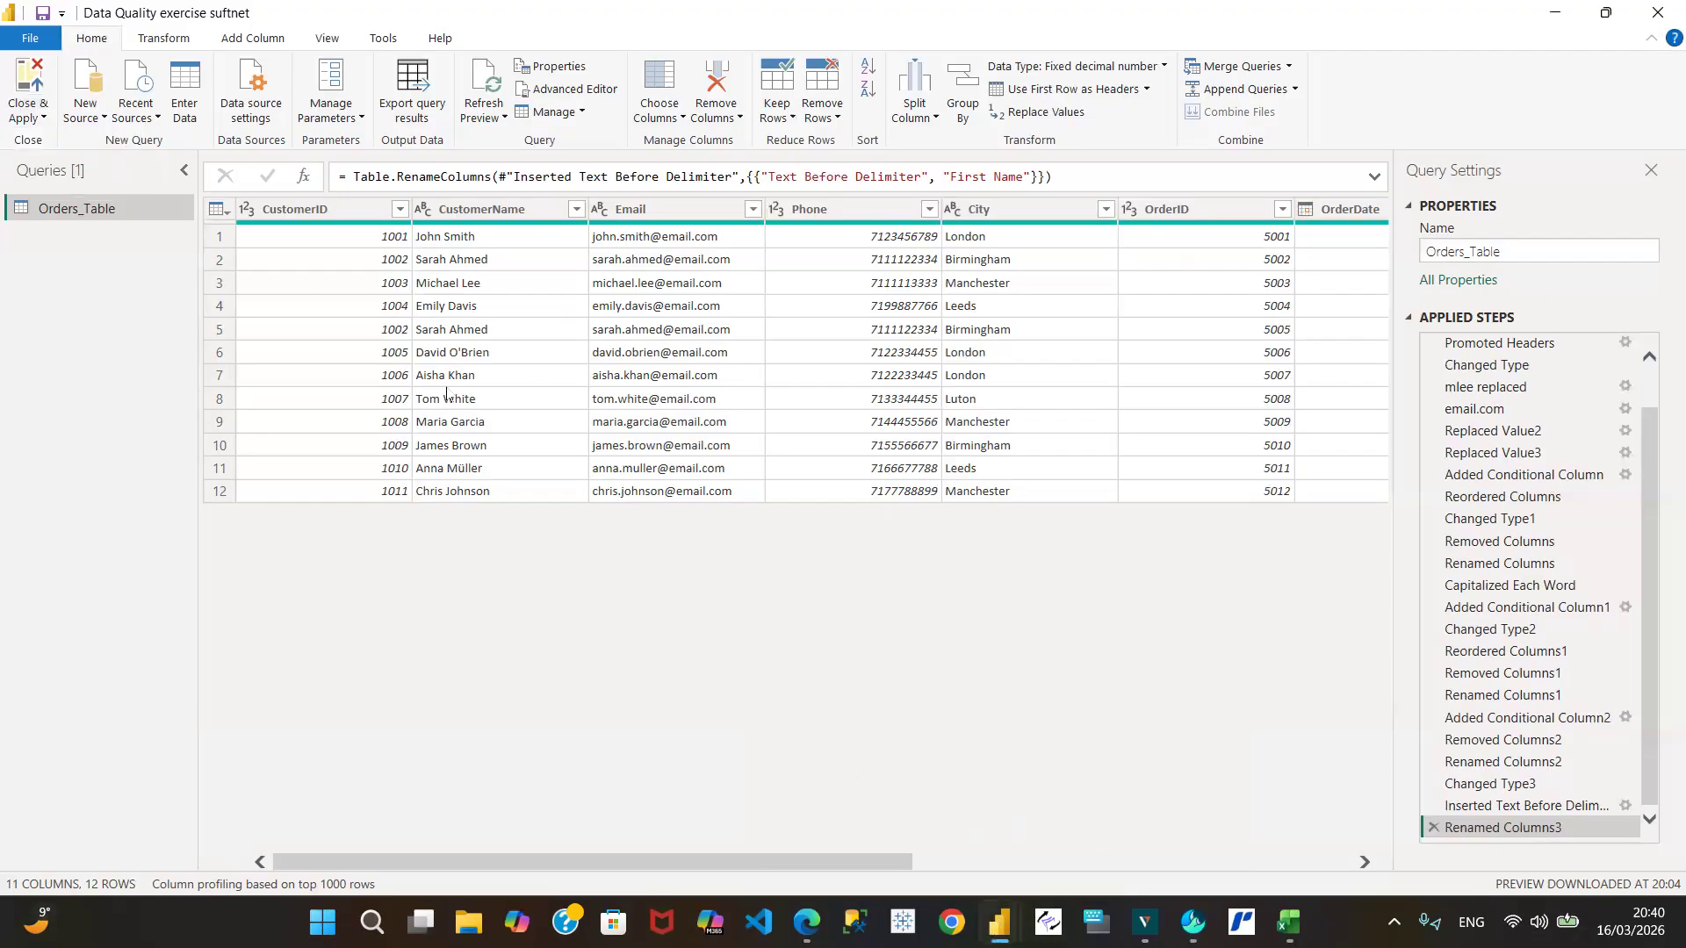
Close the query editor and apply the pending Orders_Table query changes to the report's data model.
left_click(43, 118)
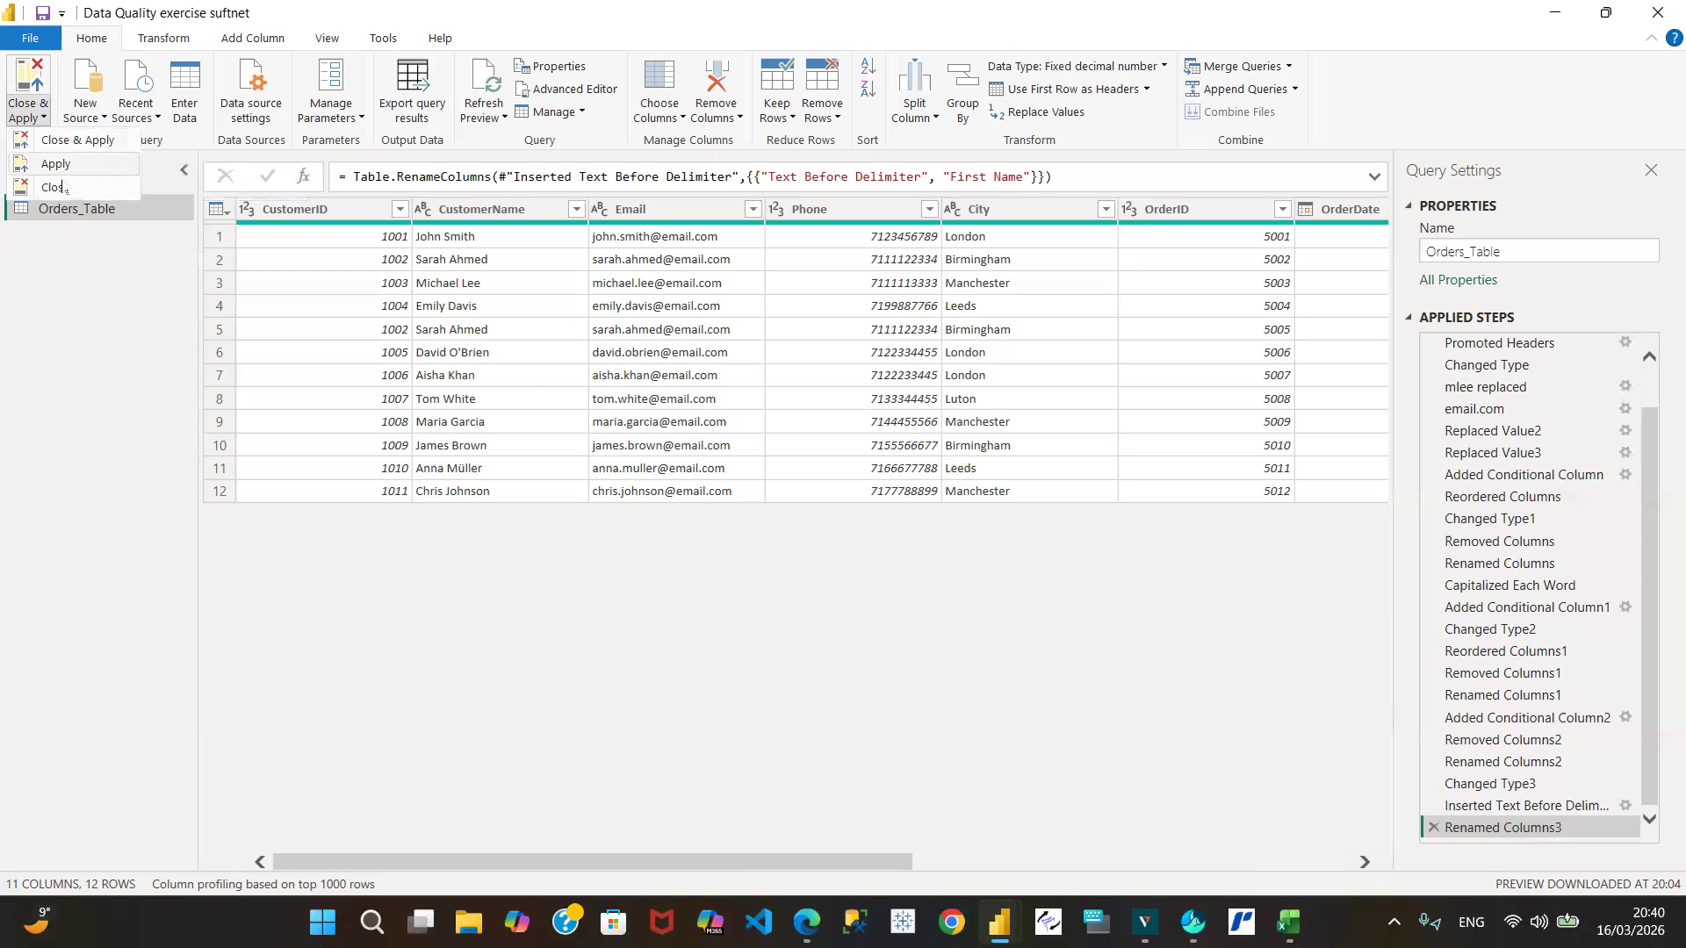
left_click(83, 143)
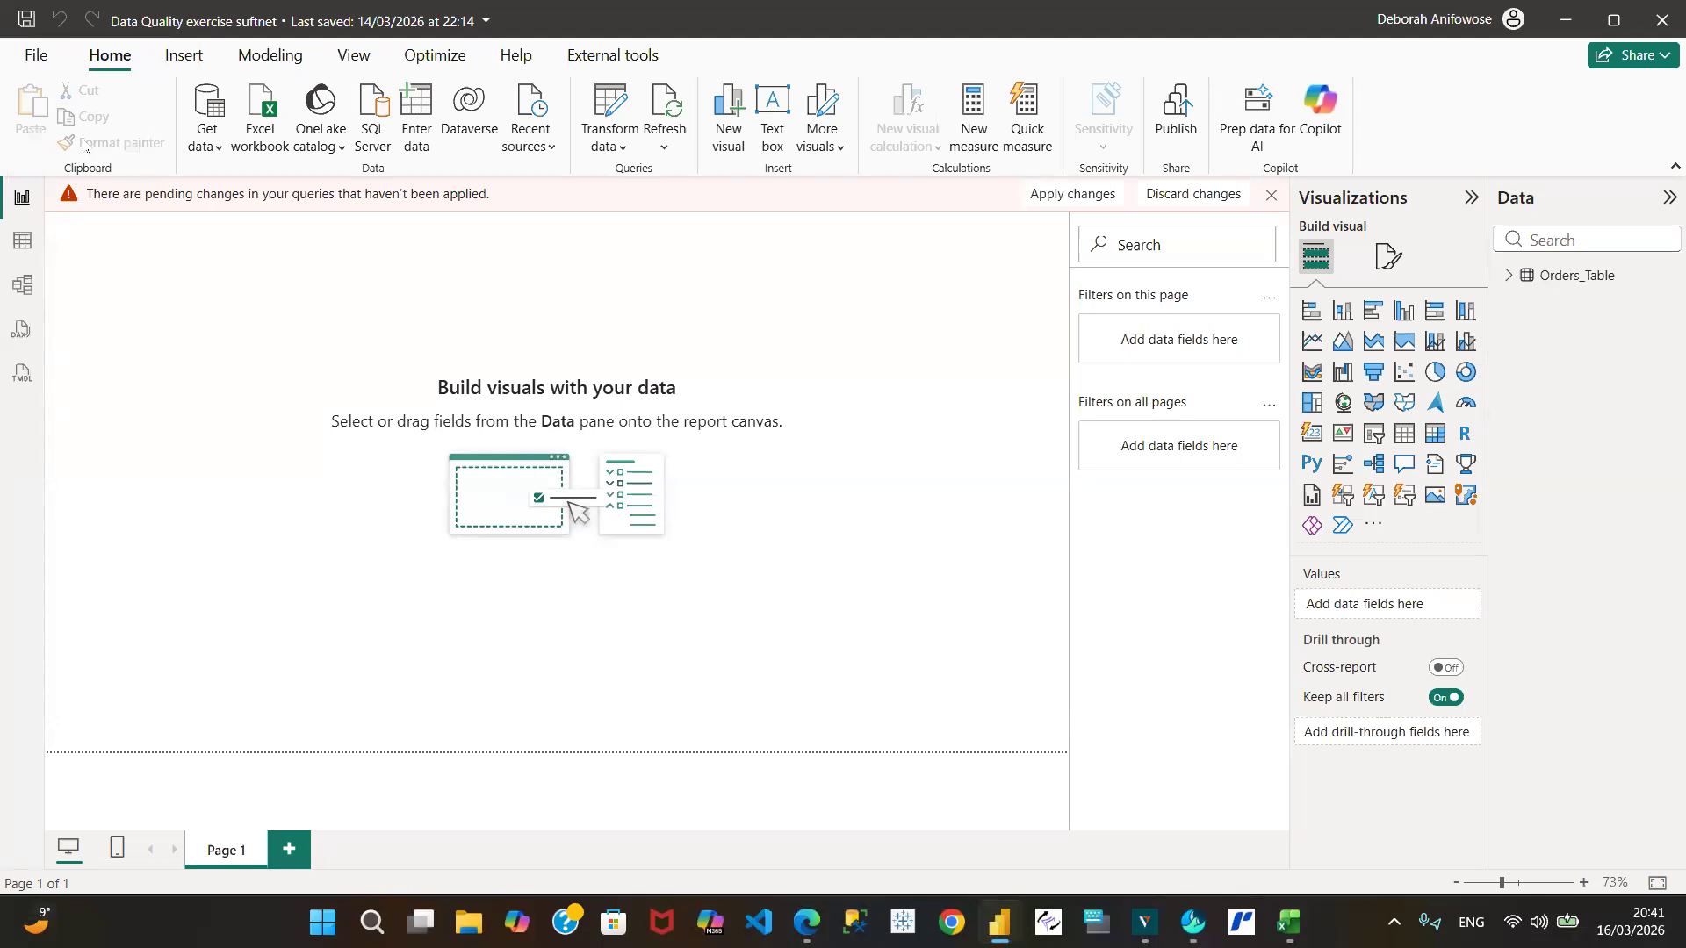
left_click(1073, 195)
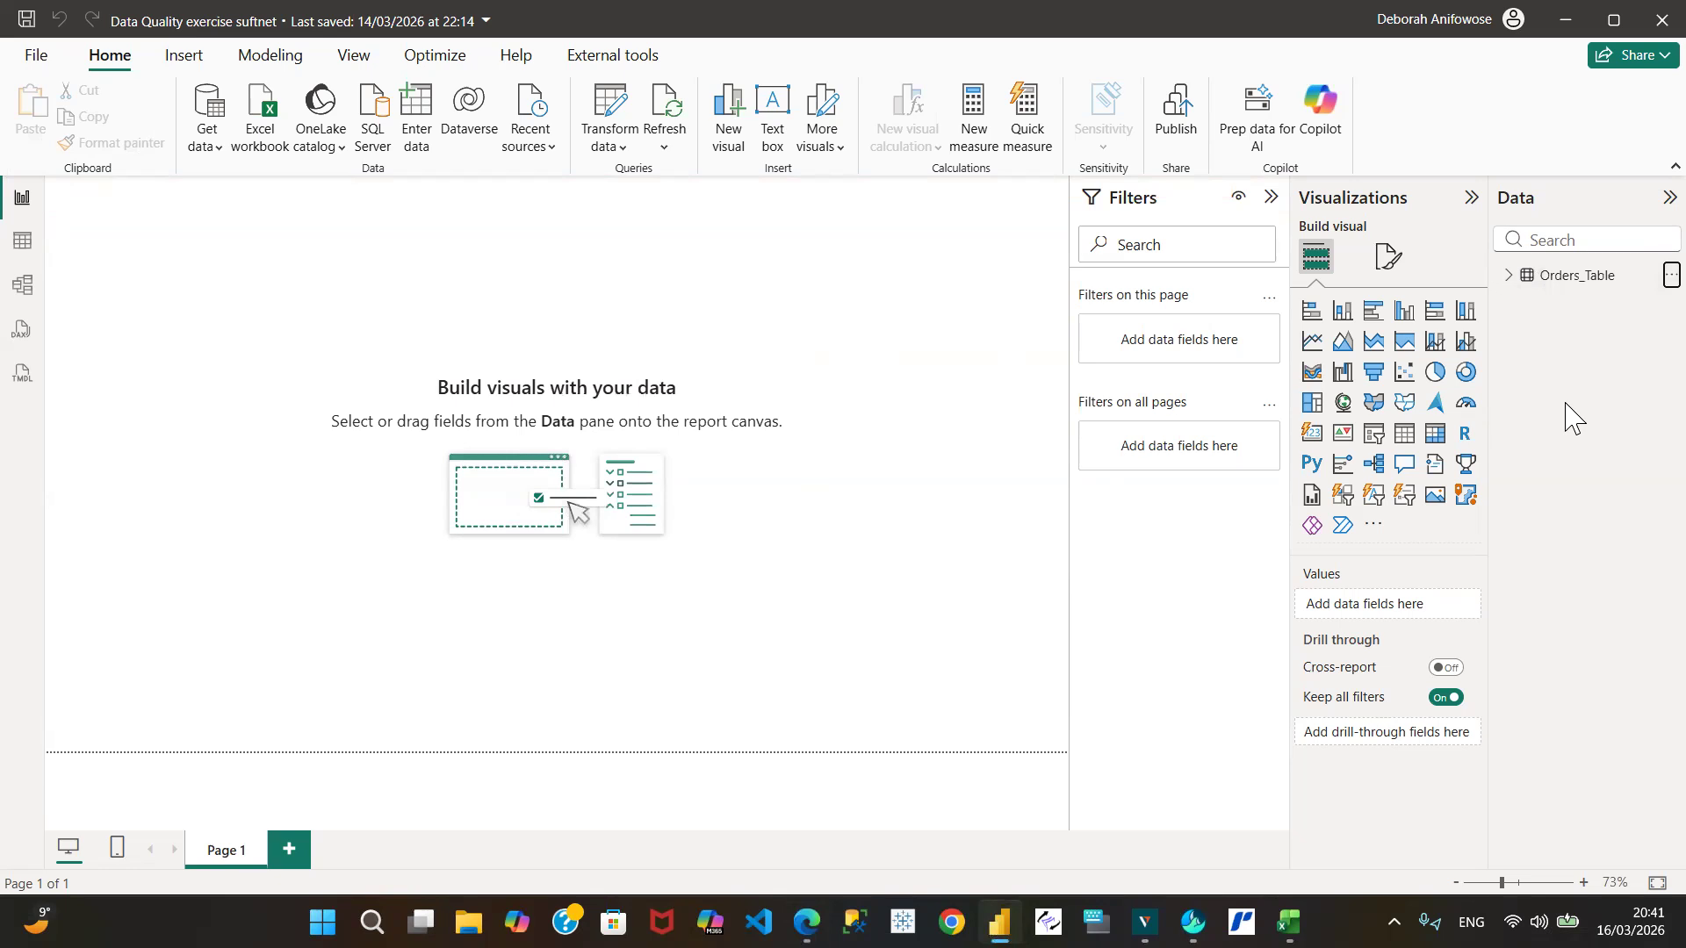
Review the loaded Orders_Table fields and rows in the report, table and model views, ending in the report view.
mouse_move(1581, 288)
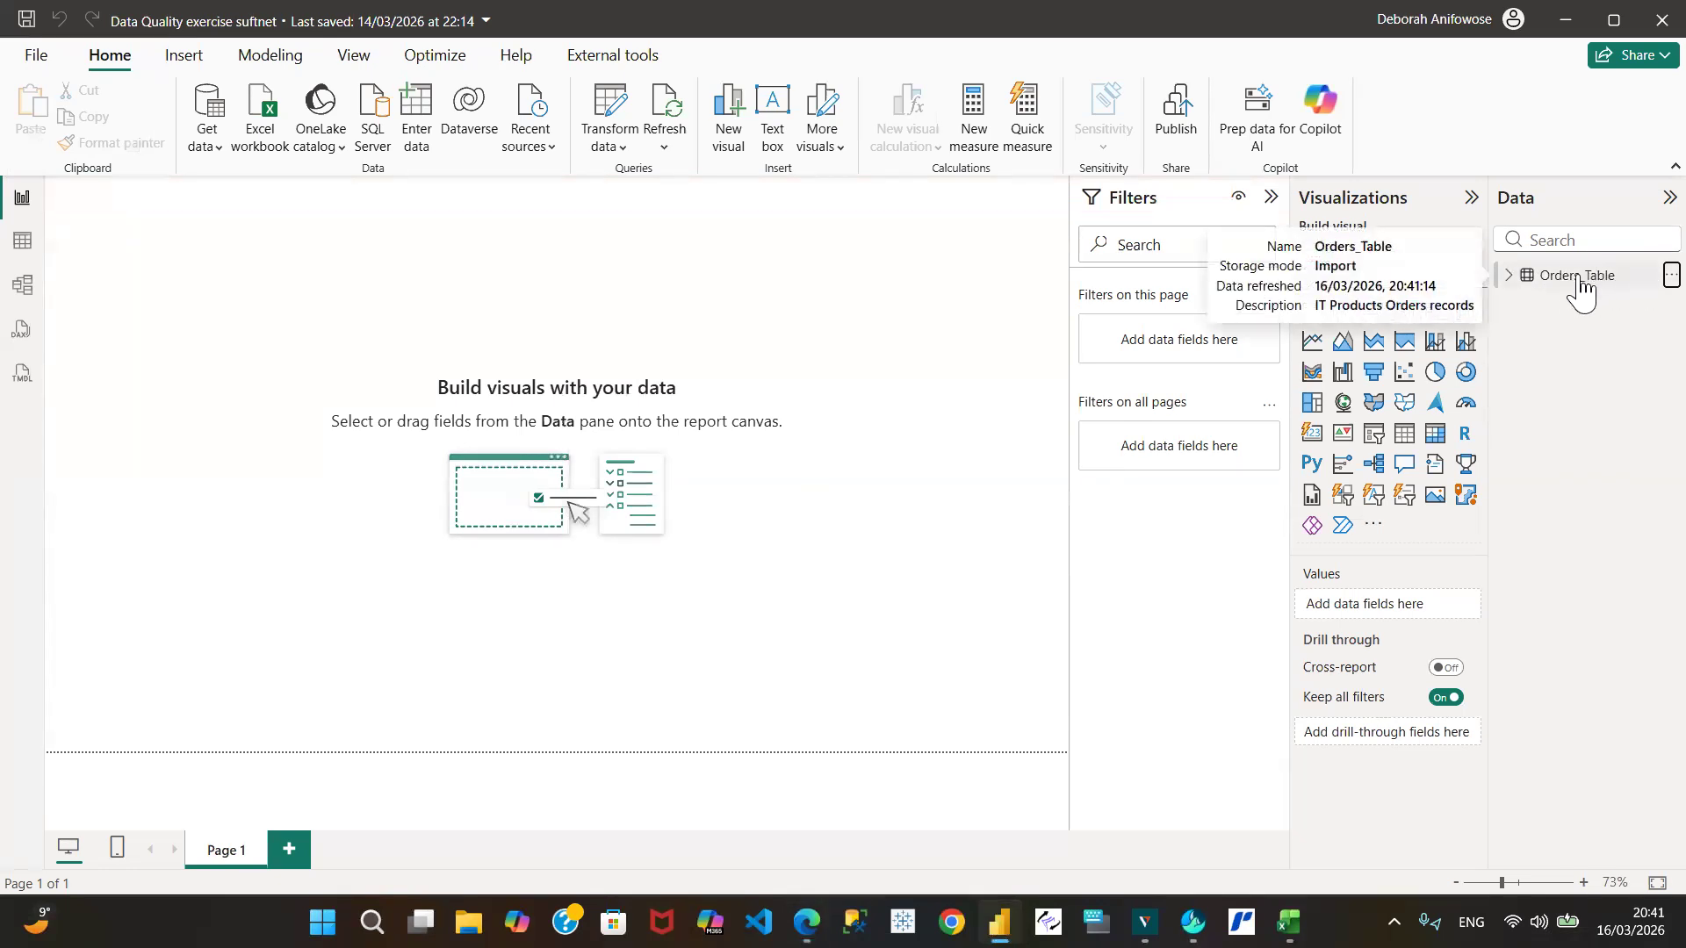
left_click(1508, 279)
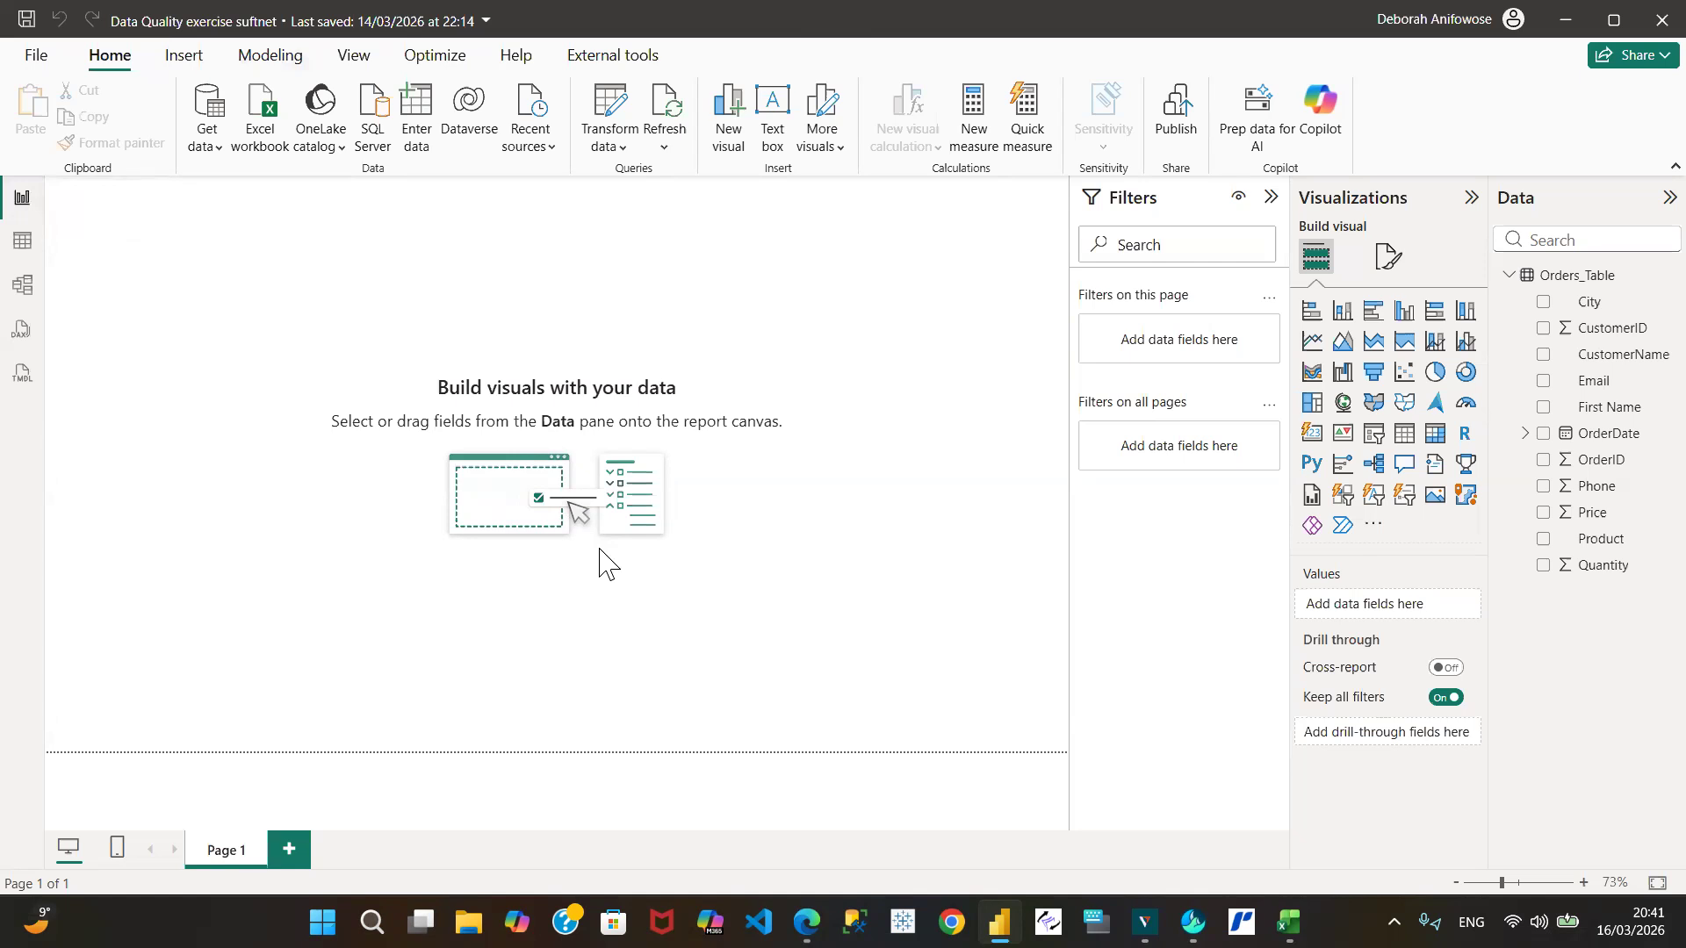
left_click(18, 245)
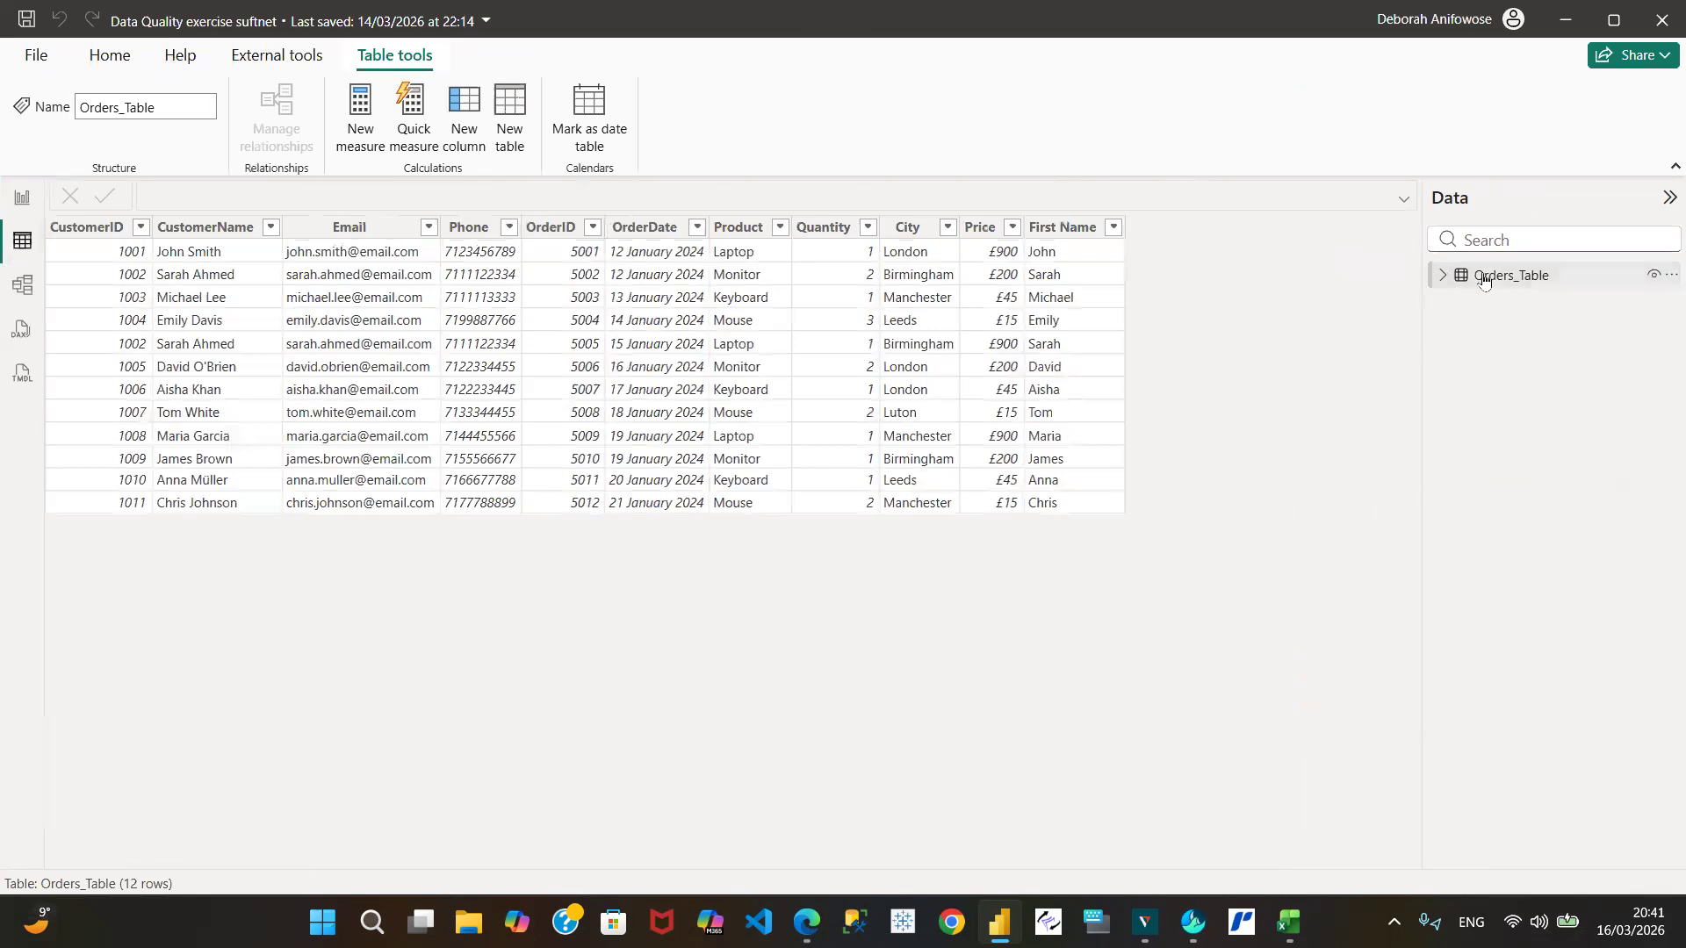
mouse_move(1484, 280)
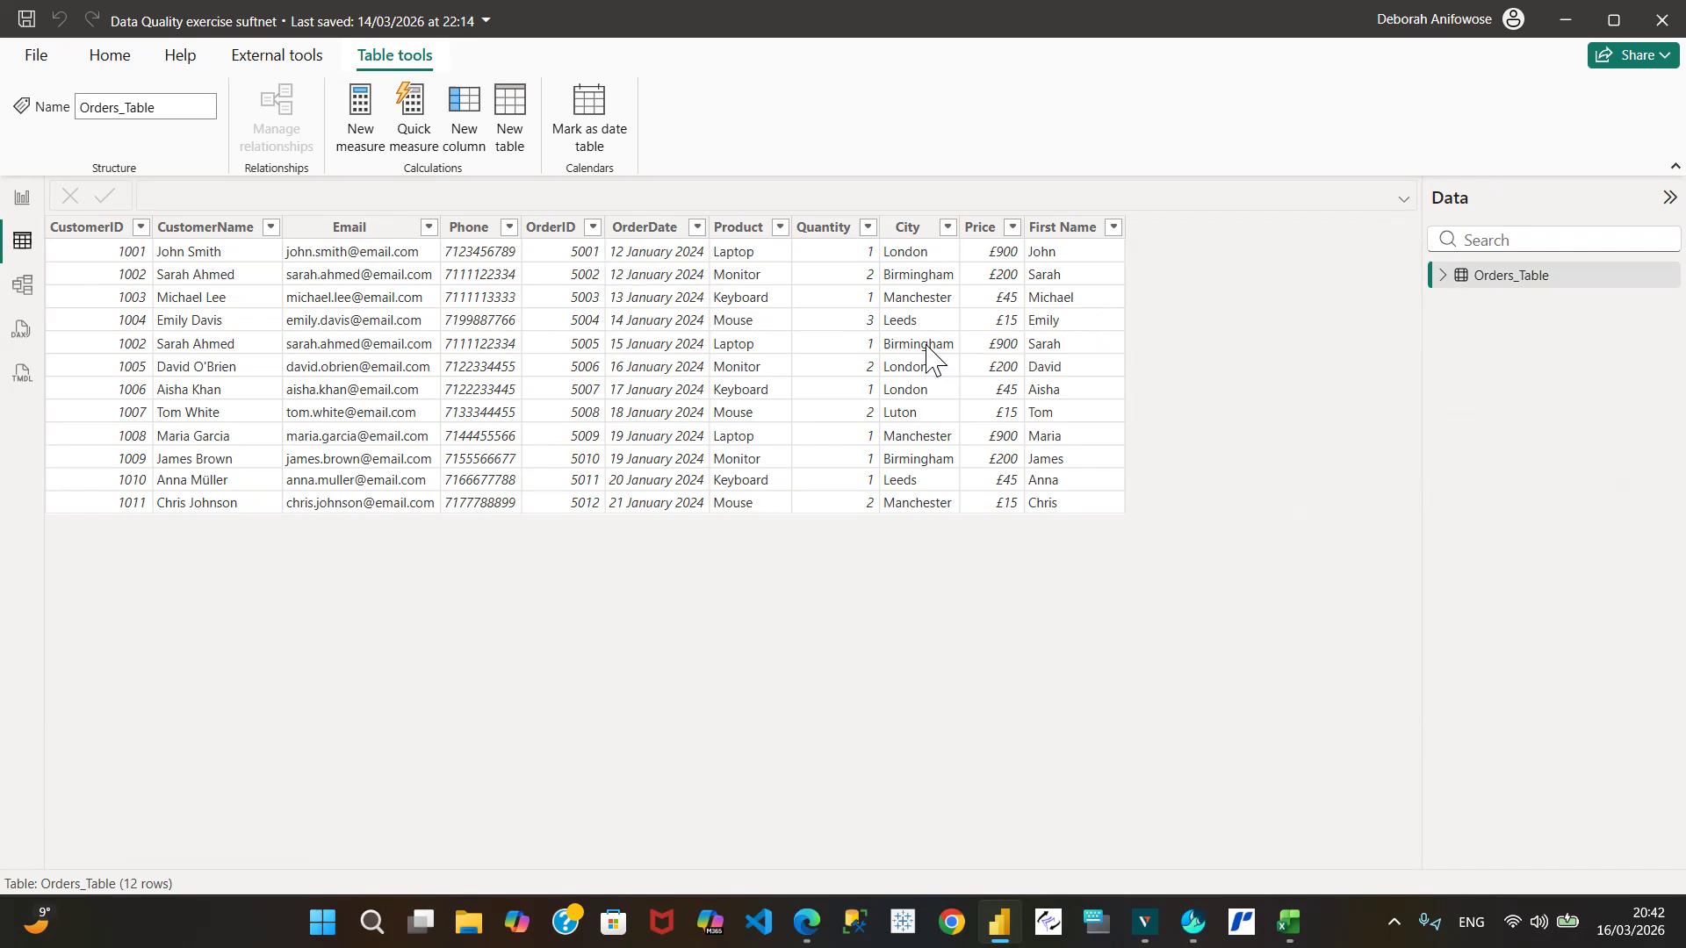
left_click(23, 286)
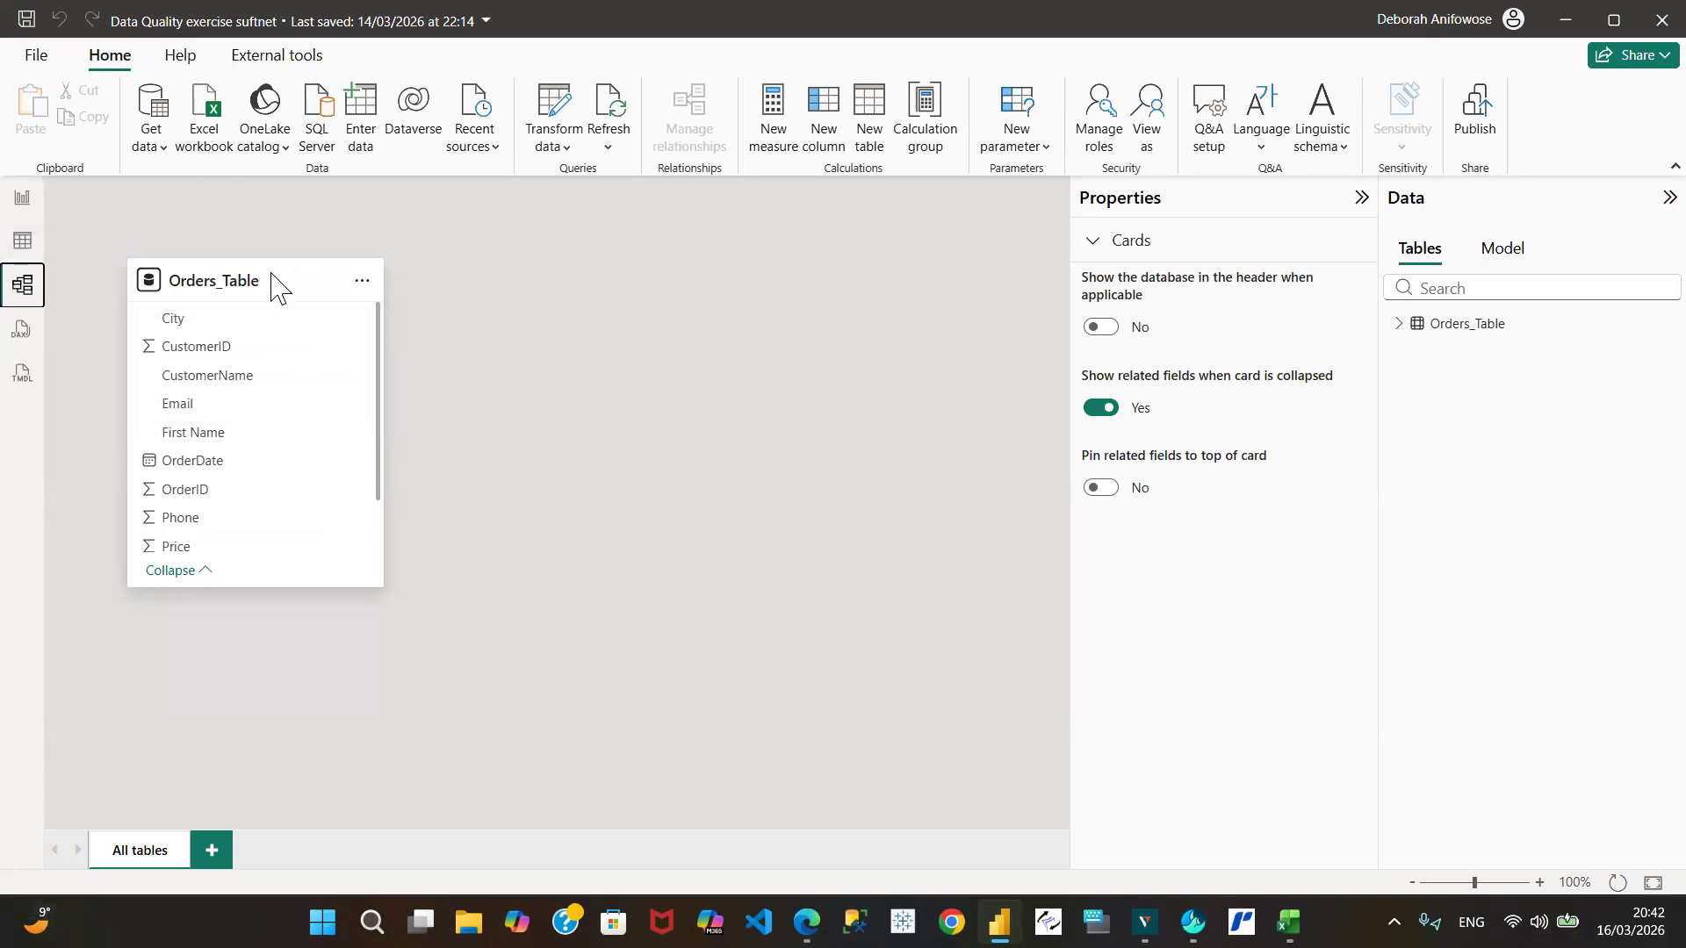
left_click(21, 200)
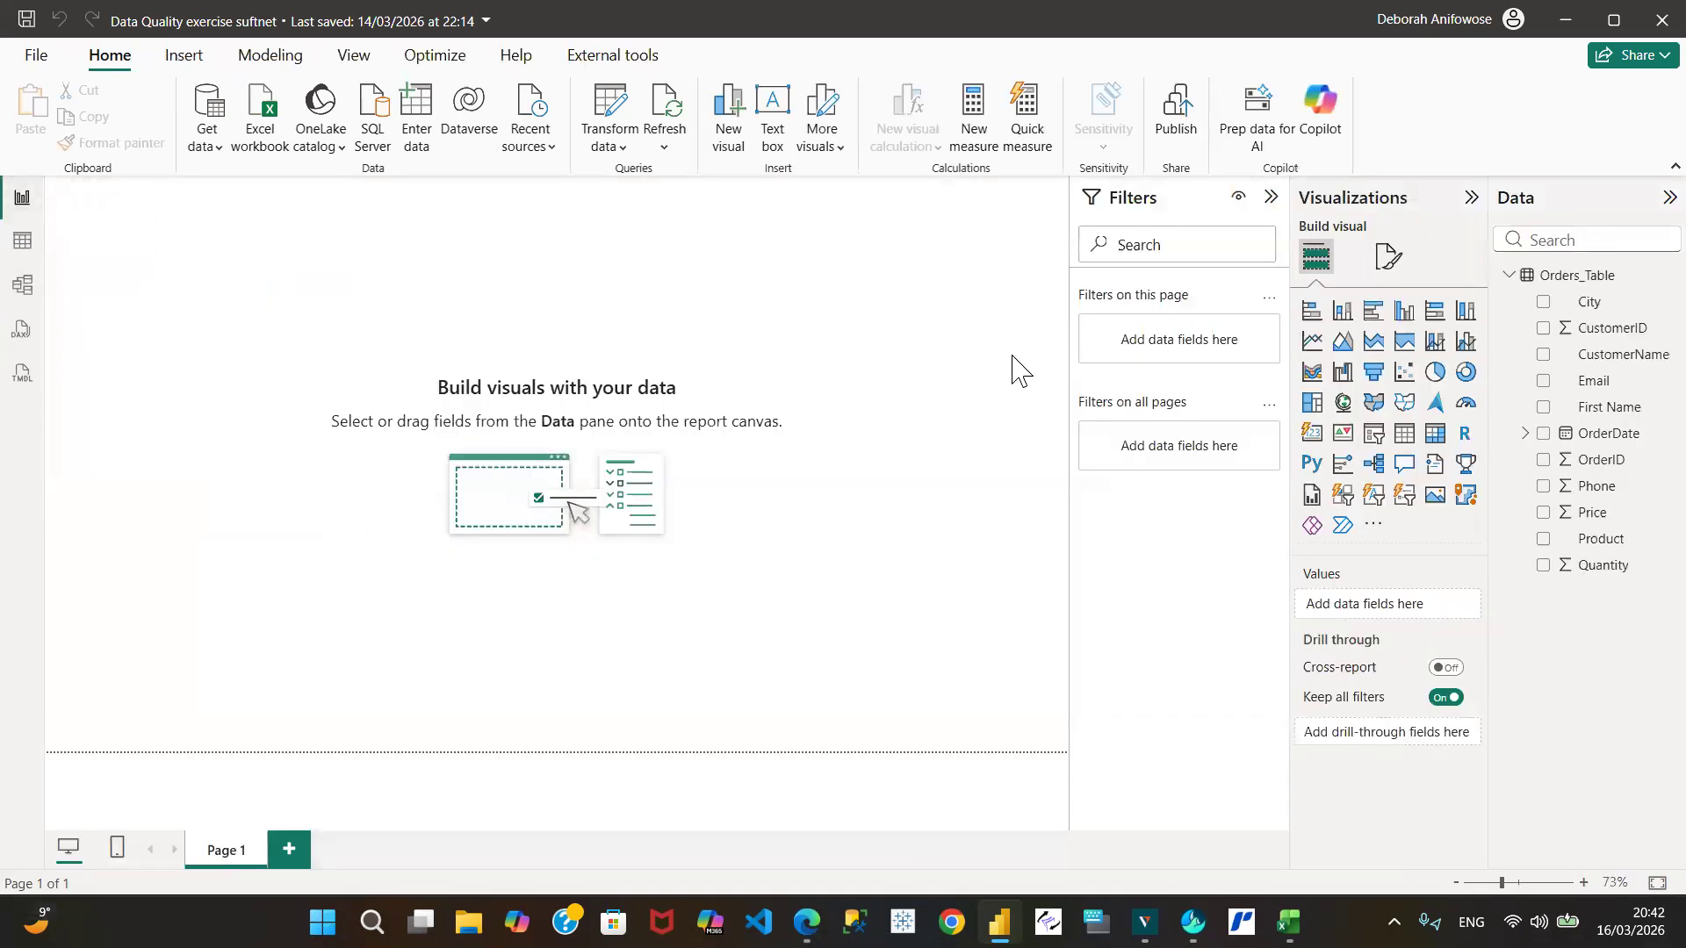
left_click(1510, 278)
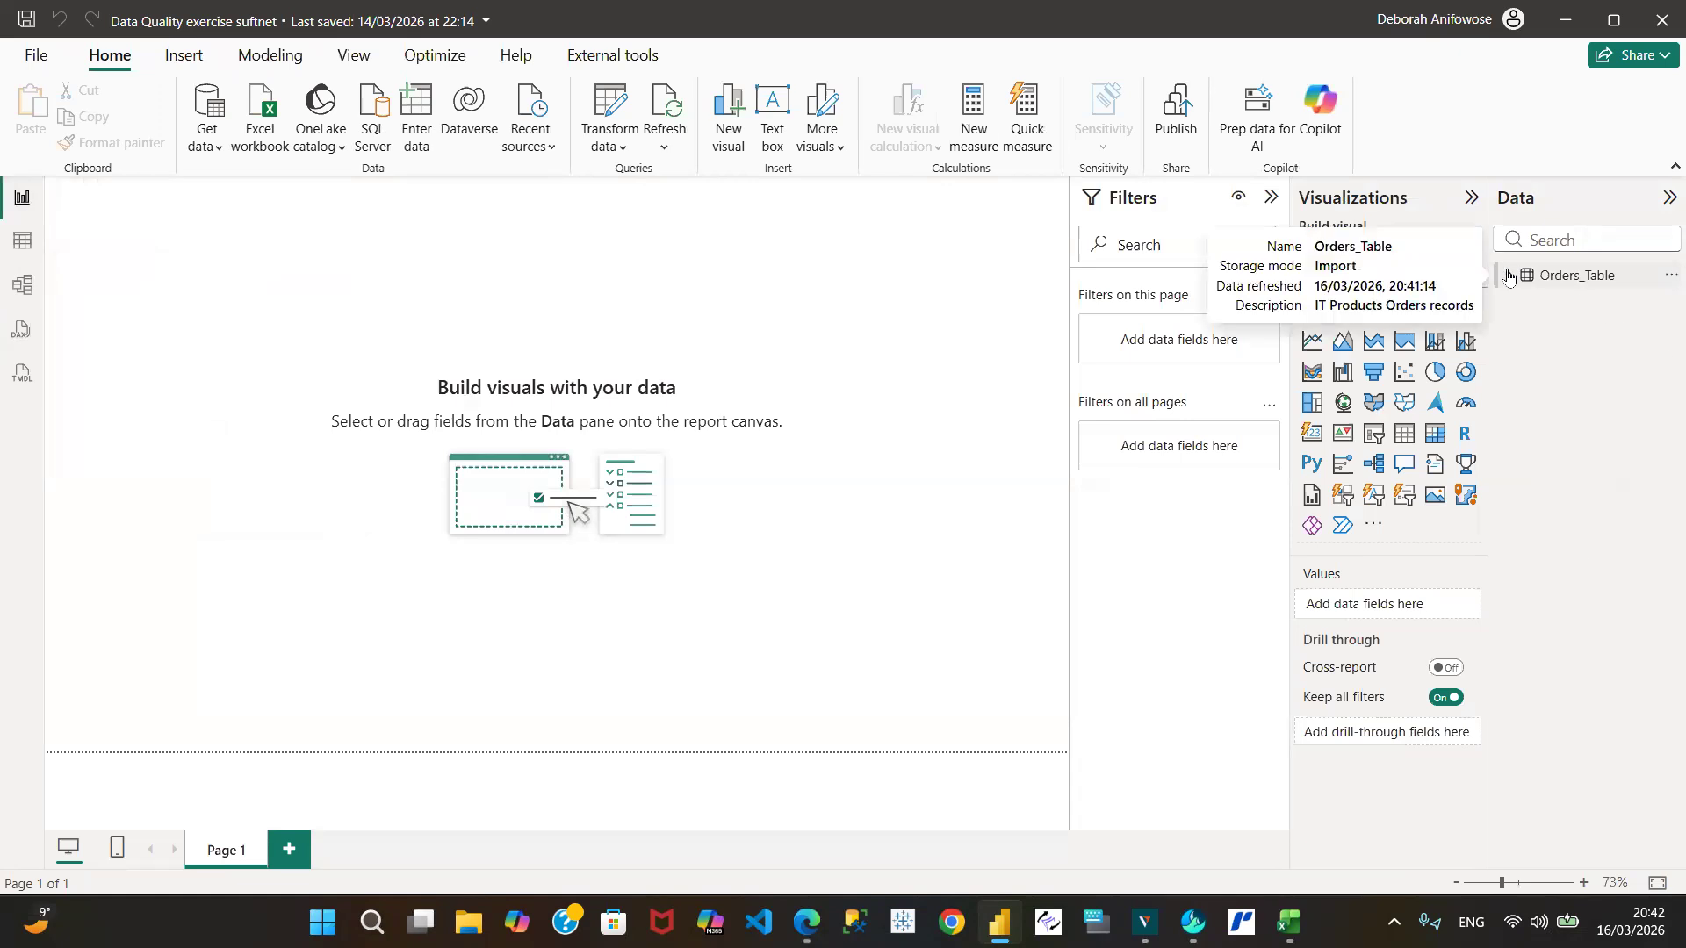
left_click(1509, 278)
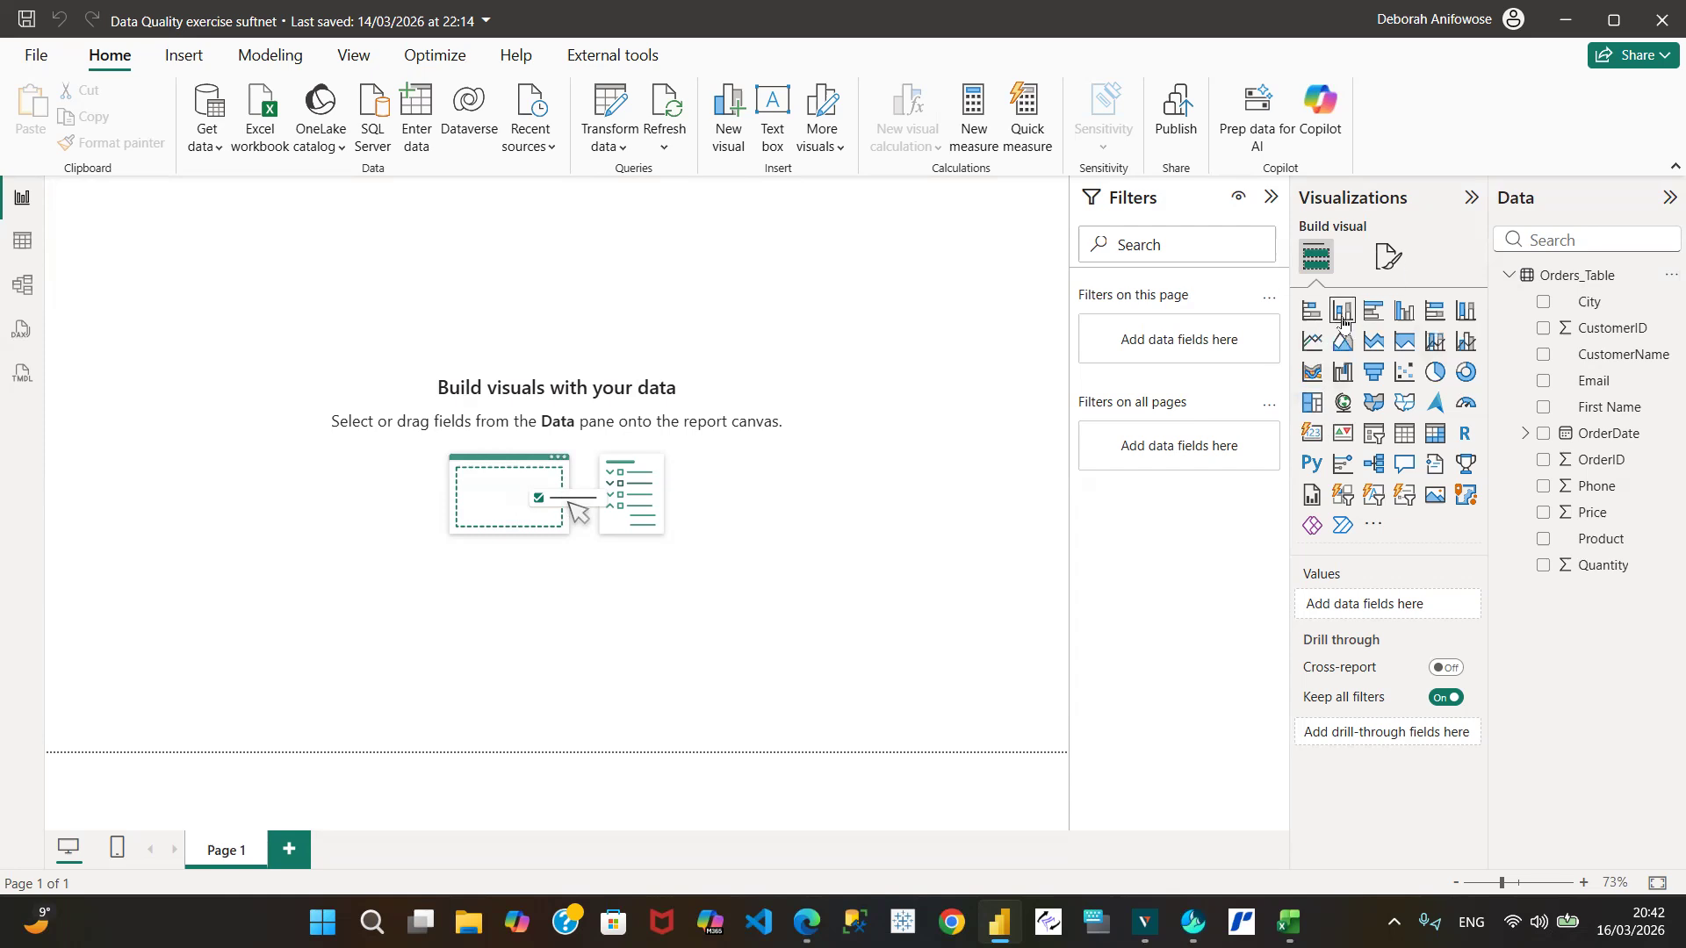
Add a stacked bar chart to Page 1 with Product on the Y-axis and Sum of Price on the X-axis.
left_click(1312, 311)
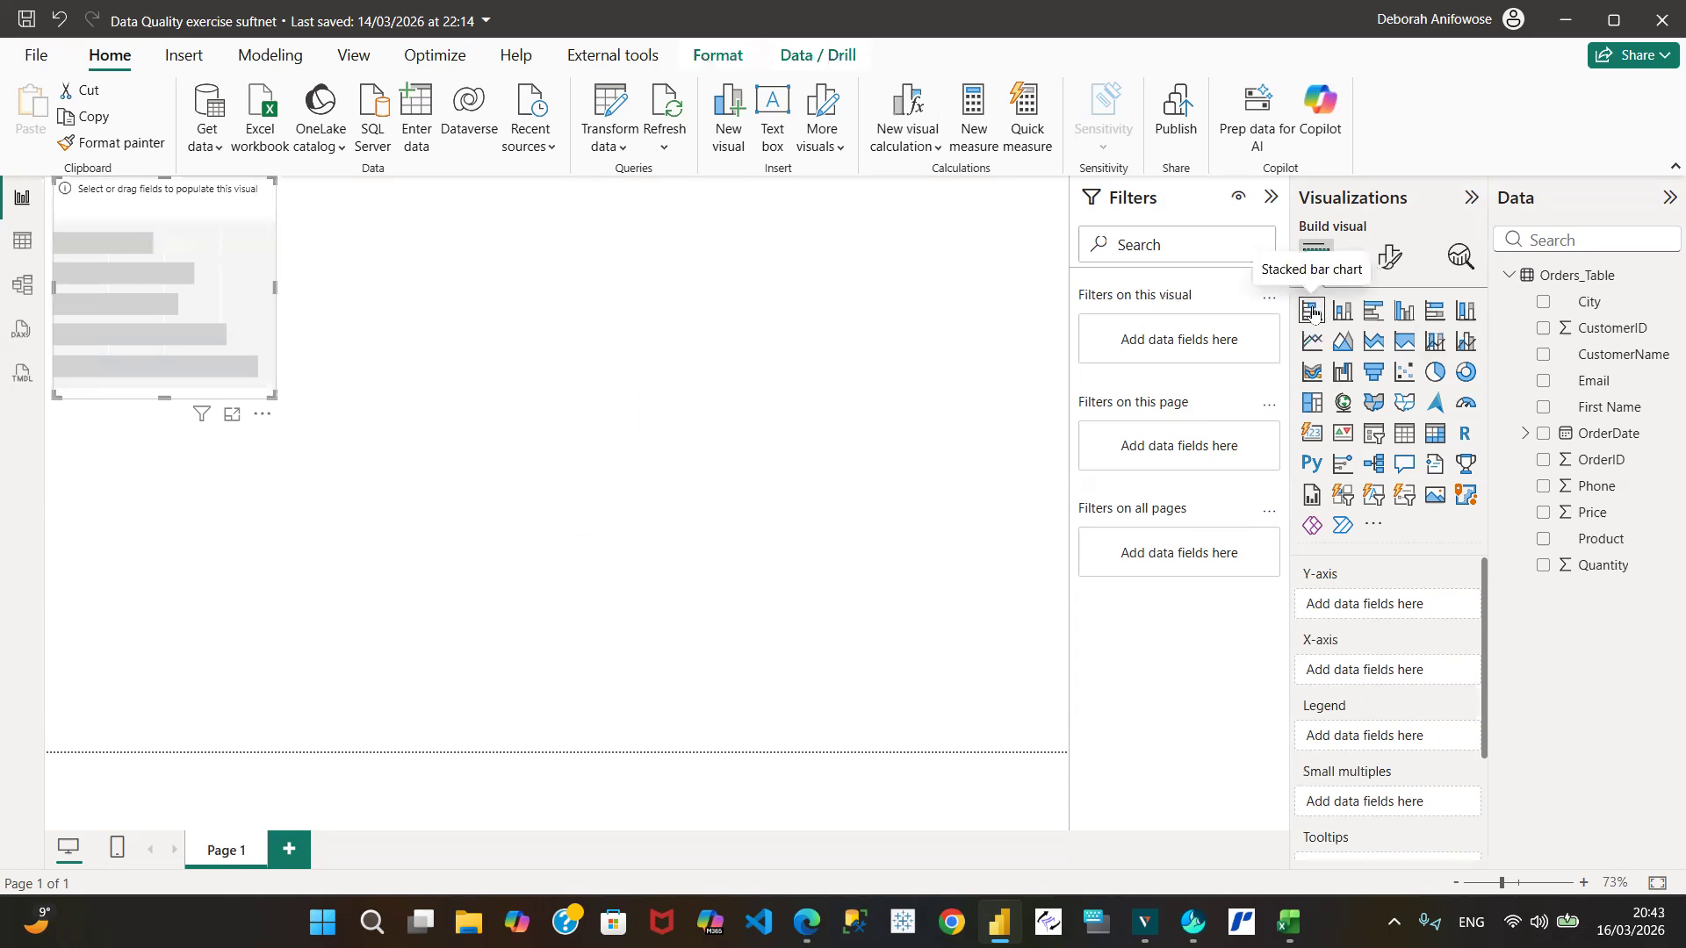
left_click(1543, 513)
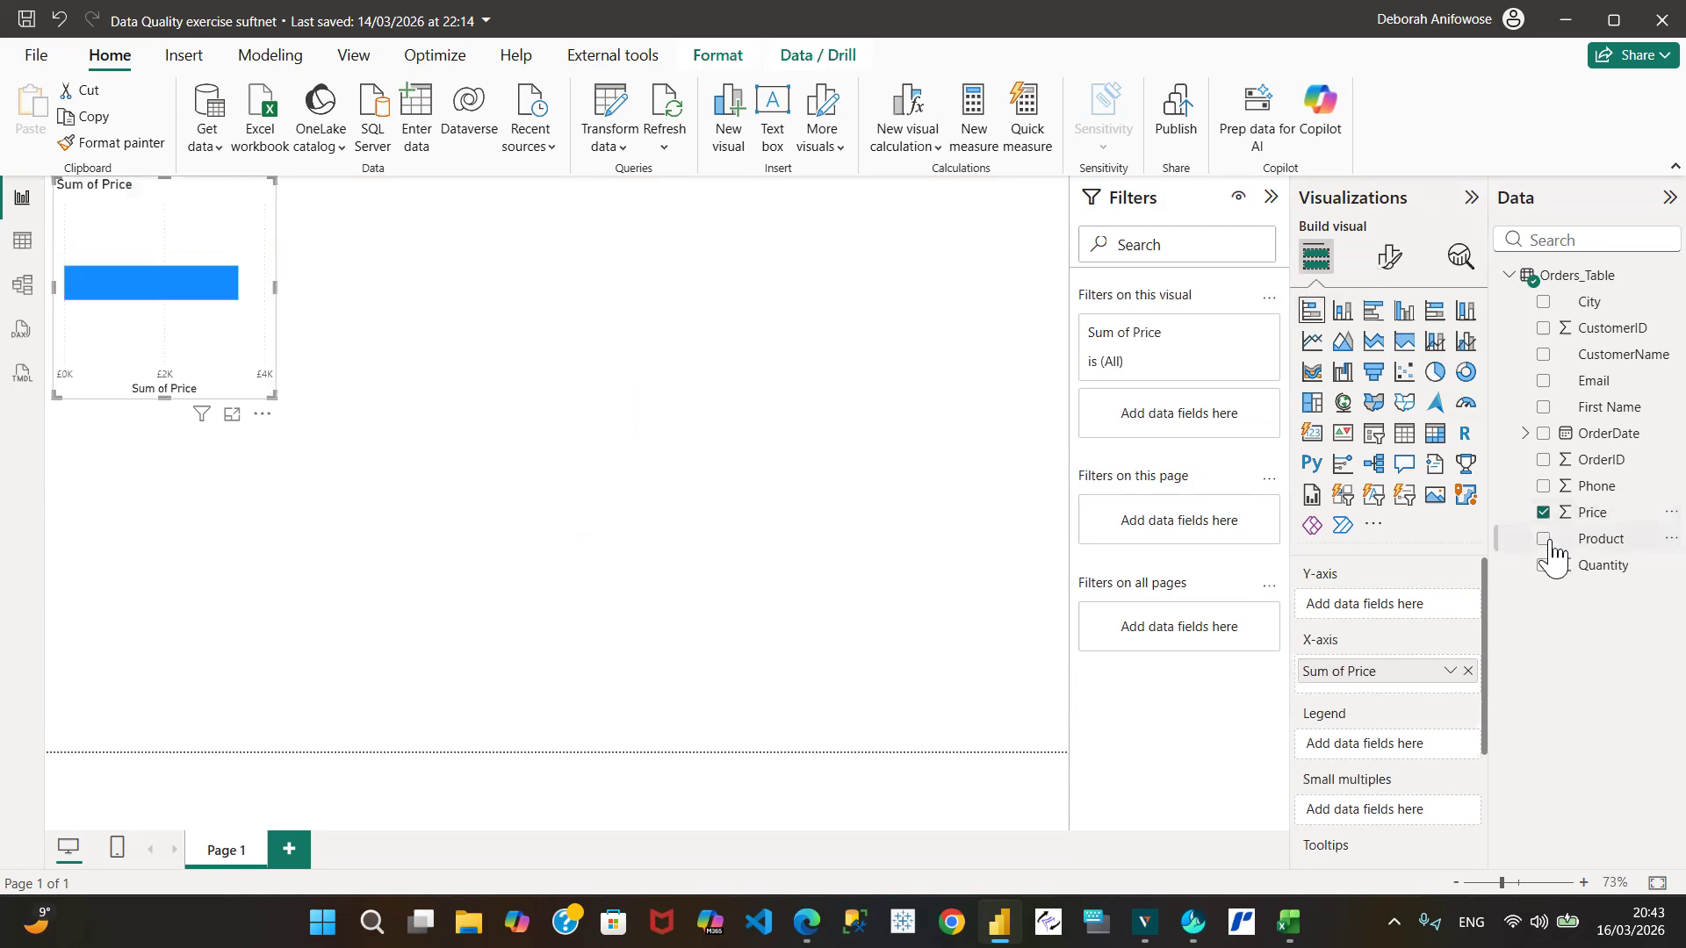
left_click(1544, 540)
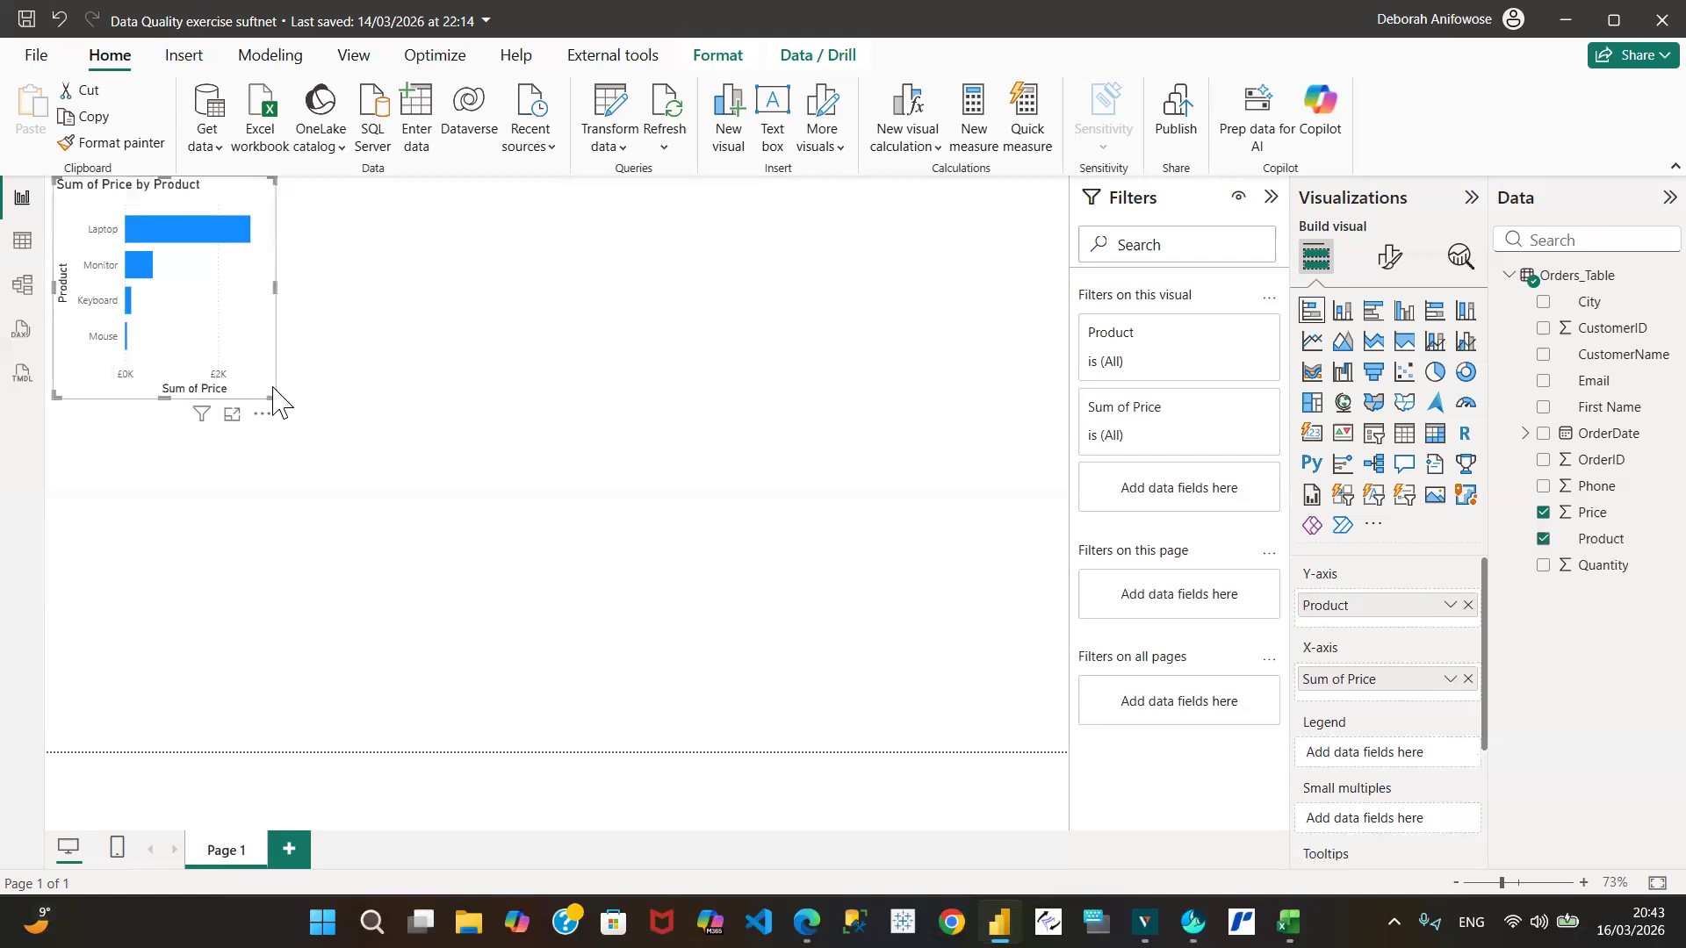
Enlarge the Sum of Price by Product chart to about half the page width, leaving a narrow gap above it.
left_click_drag(269, 395, 636, 726)
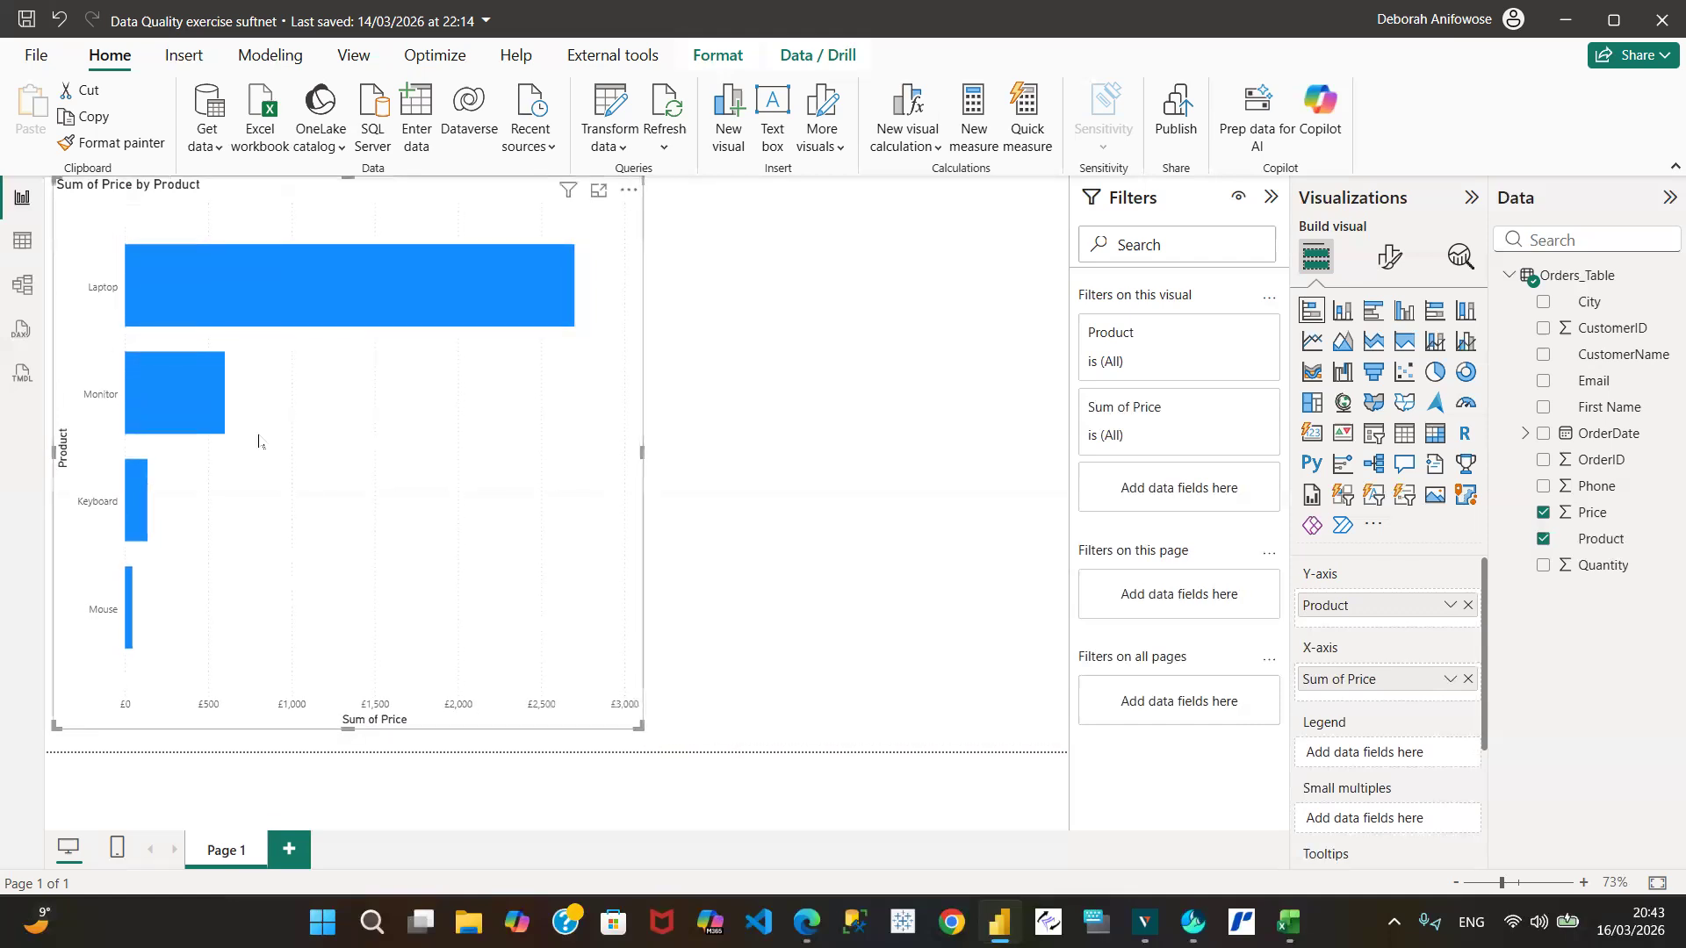
mouse_move(452, 251)
mouse_move(344, 330)
mouse_move(548, 274)
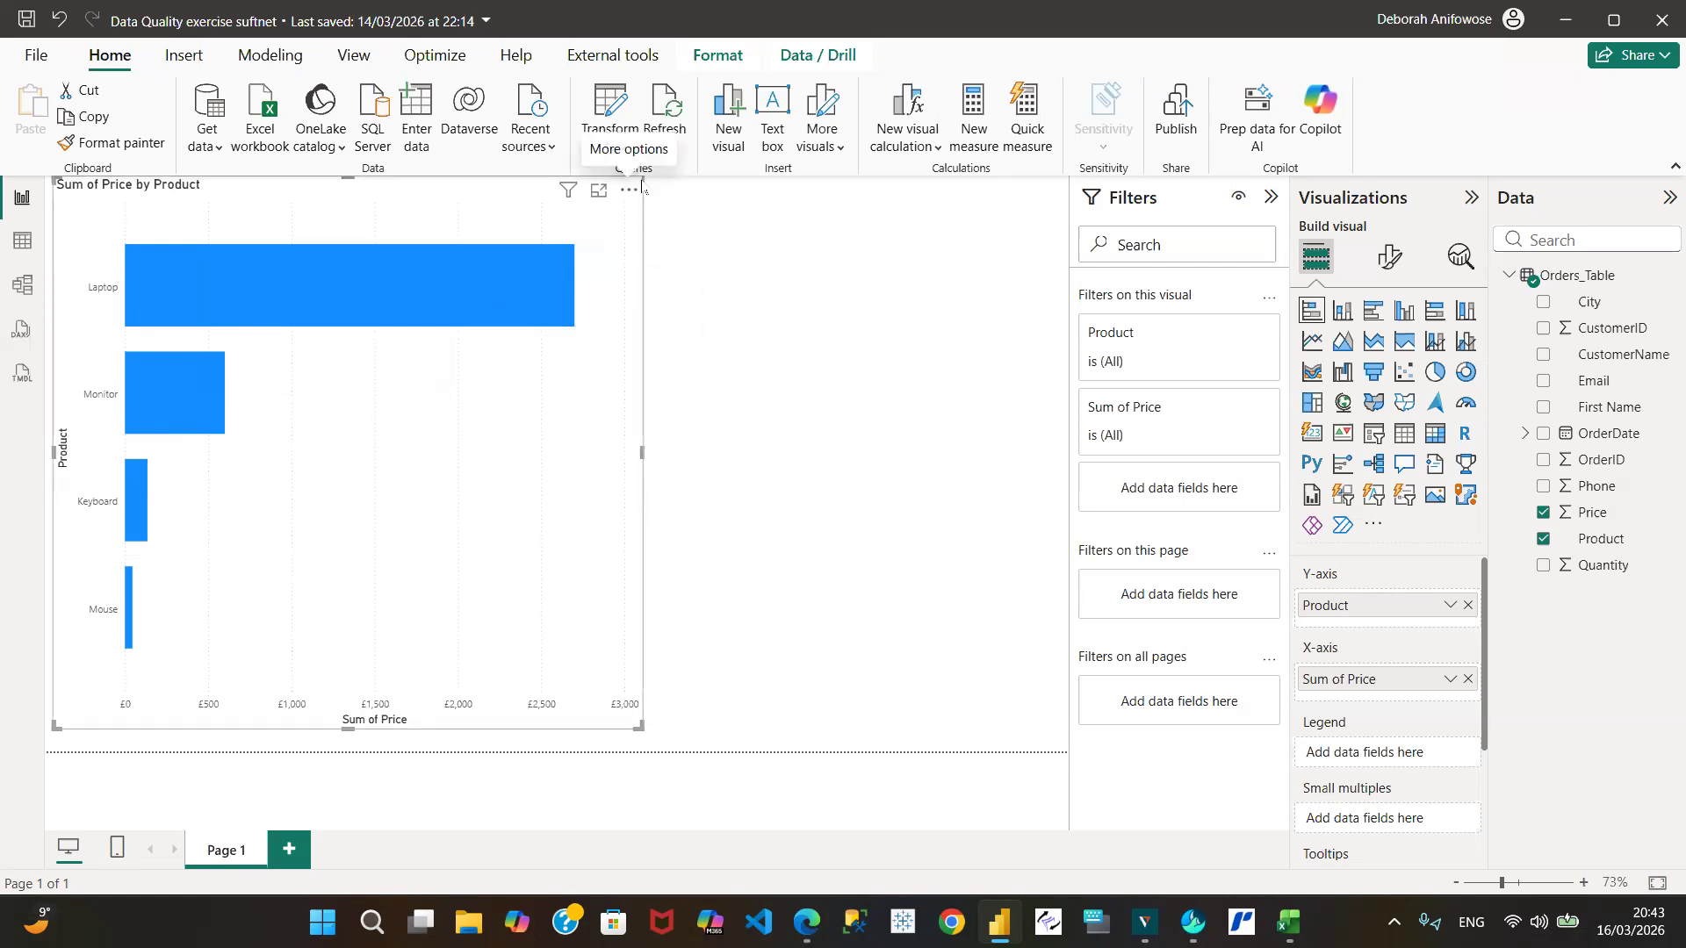
left_click_drag(641, 179, 584, 229)
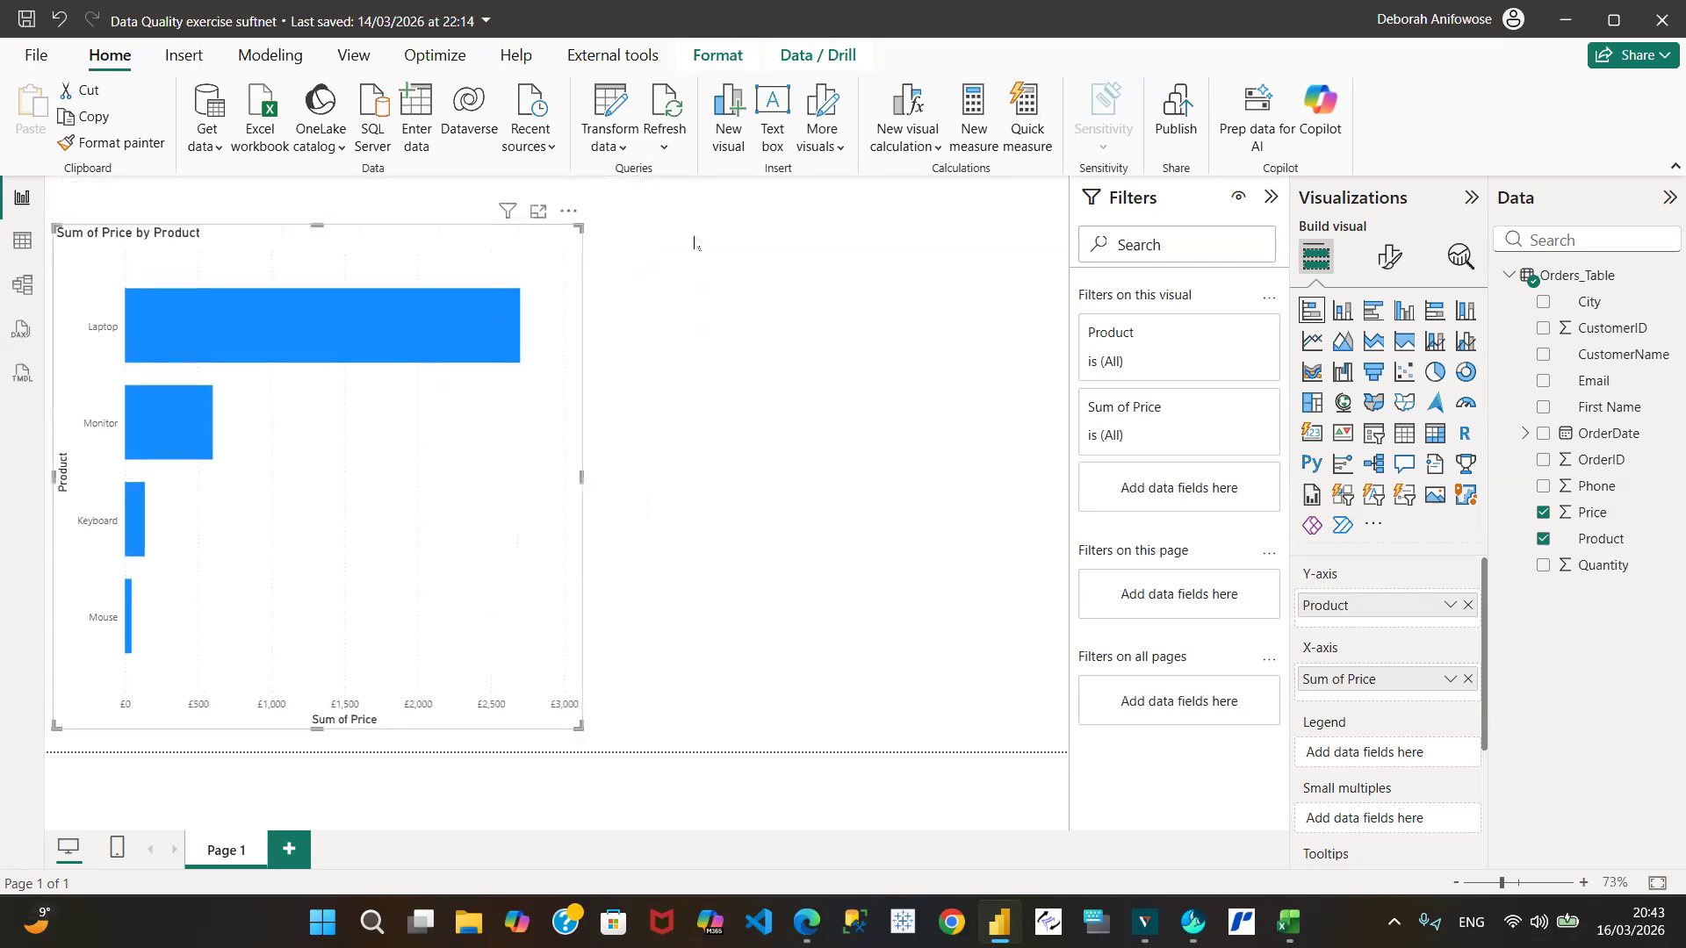
Add a second stacked bar chart beside the first showing Sum of Quantity by Product, and compare both charts' product bars.
left_click(782, 263)
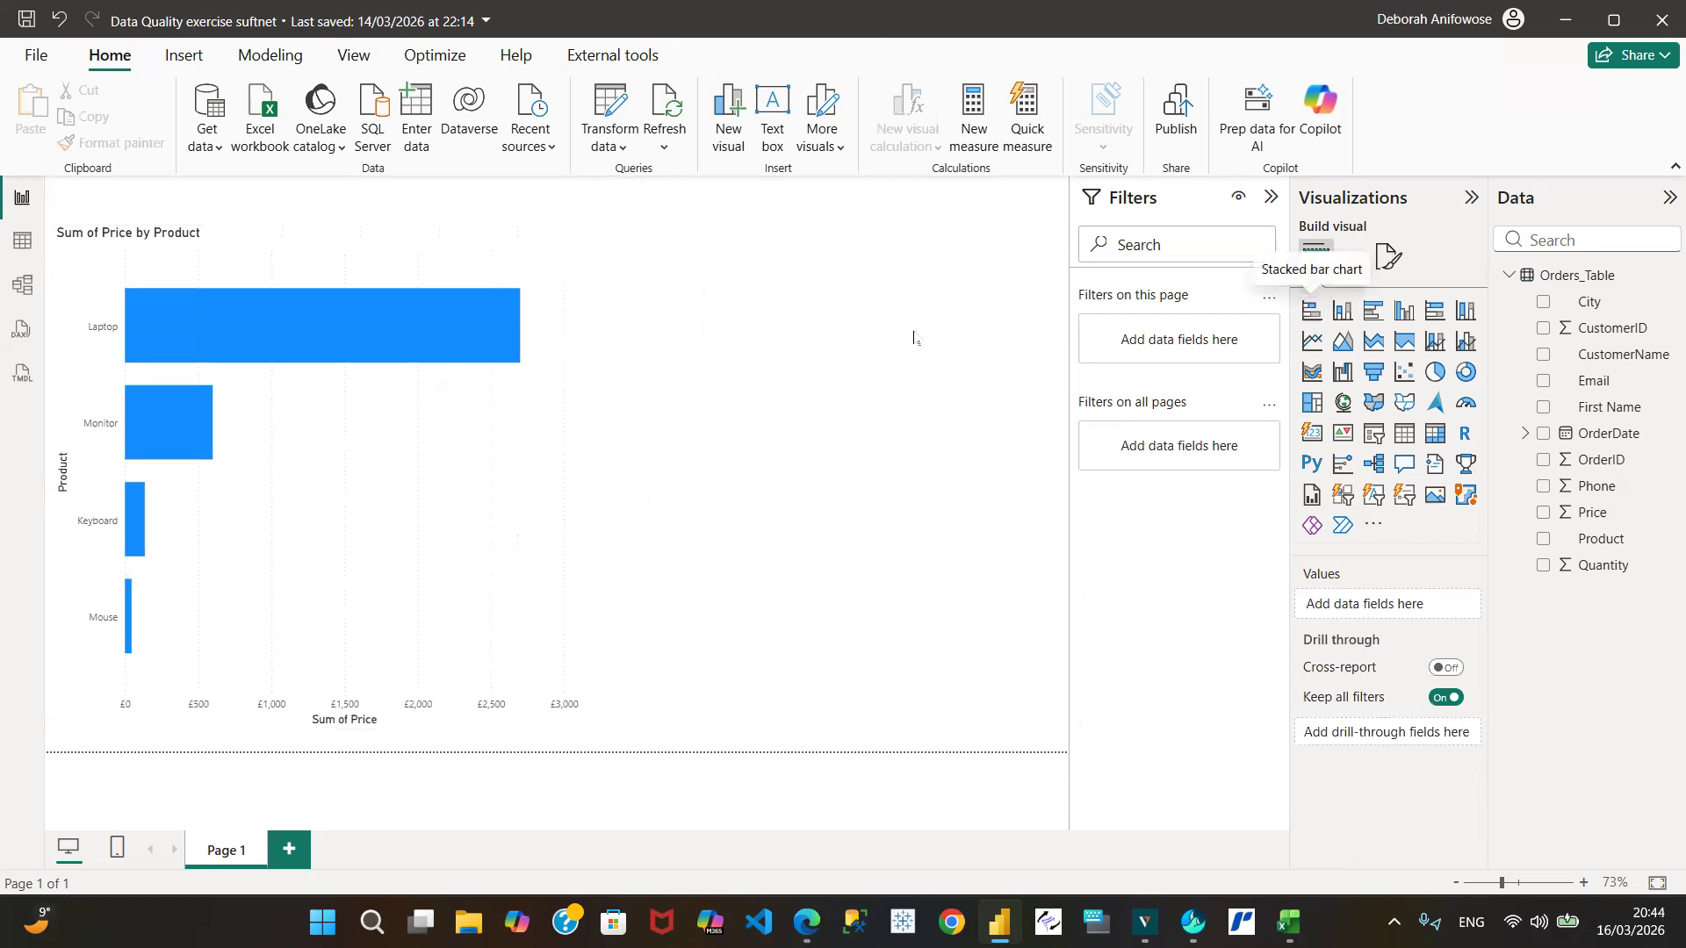
left_click(1312, 311)
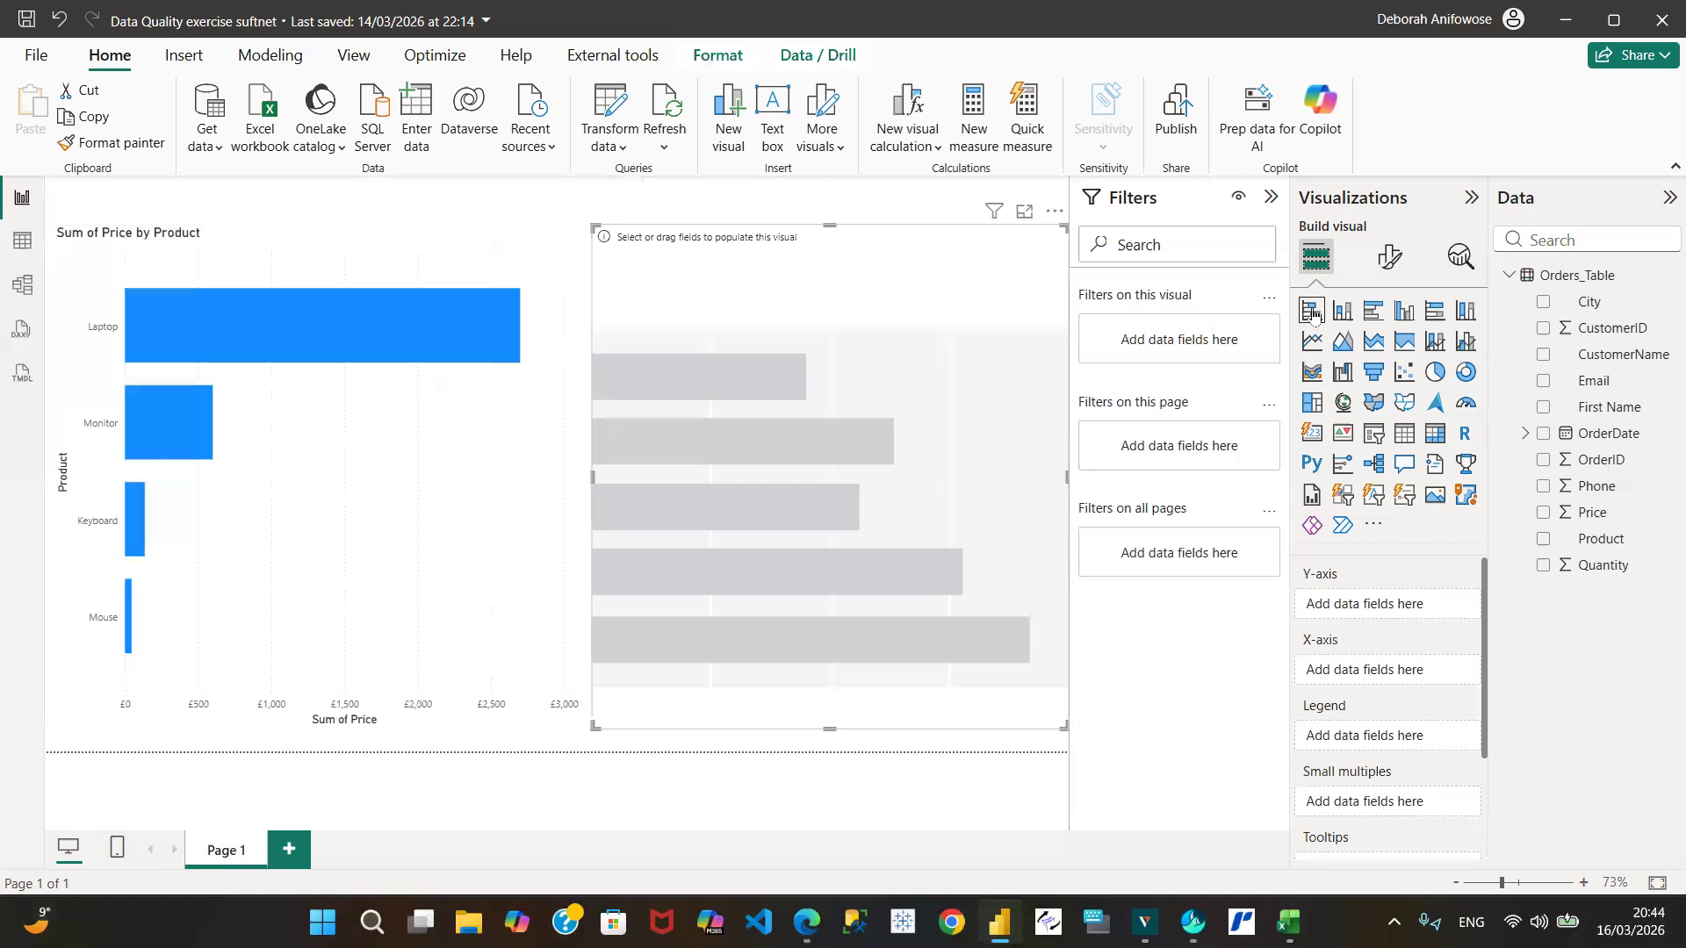
left_click(1544, 565)
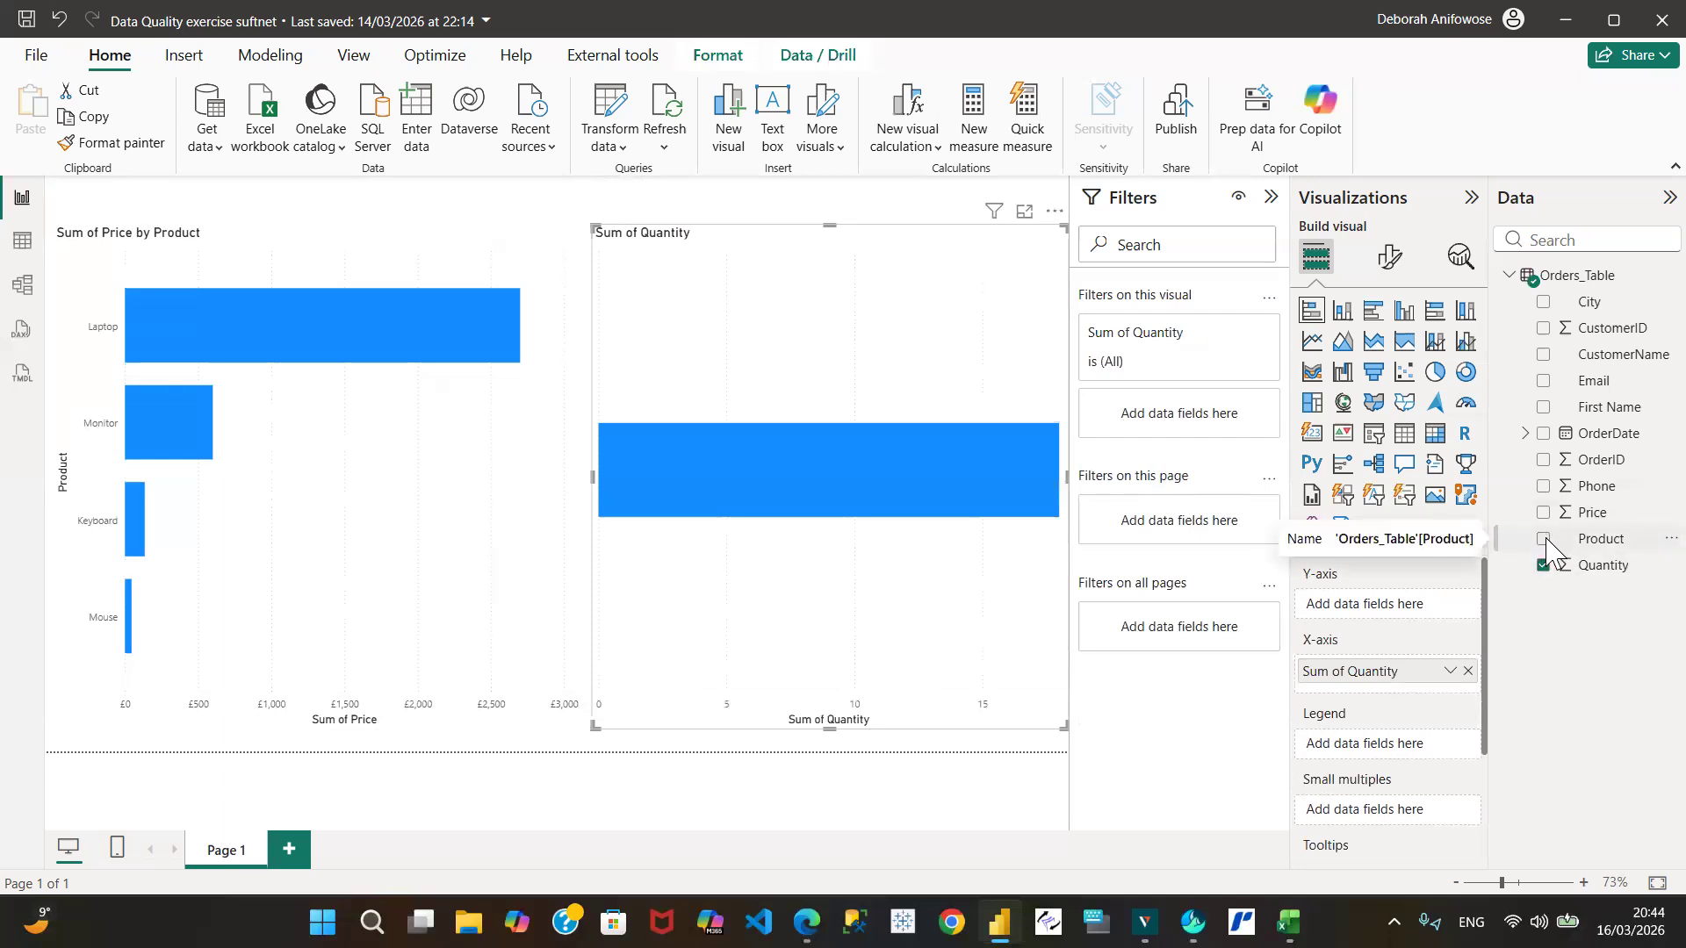
left_click(1545, 540)
mouse_move(821, 423)
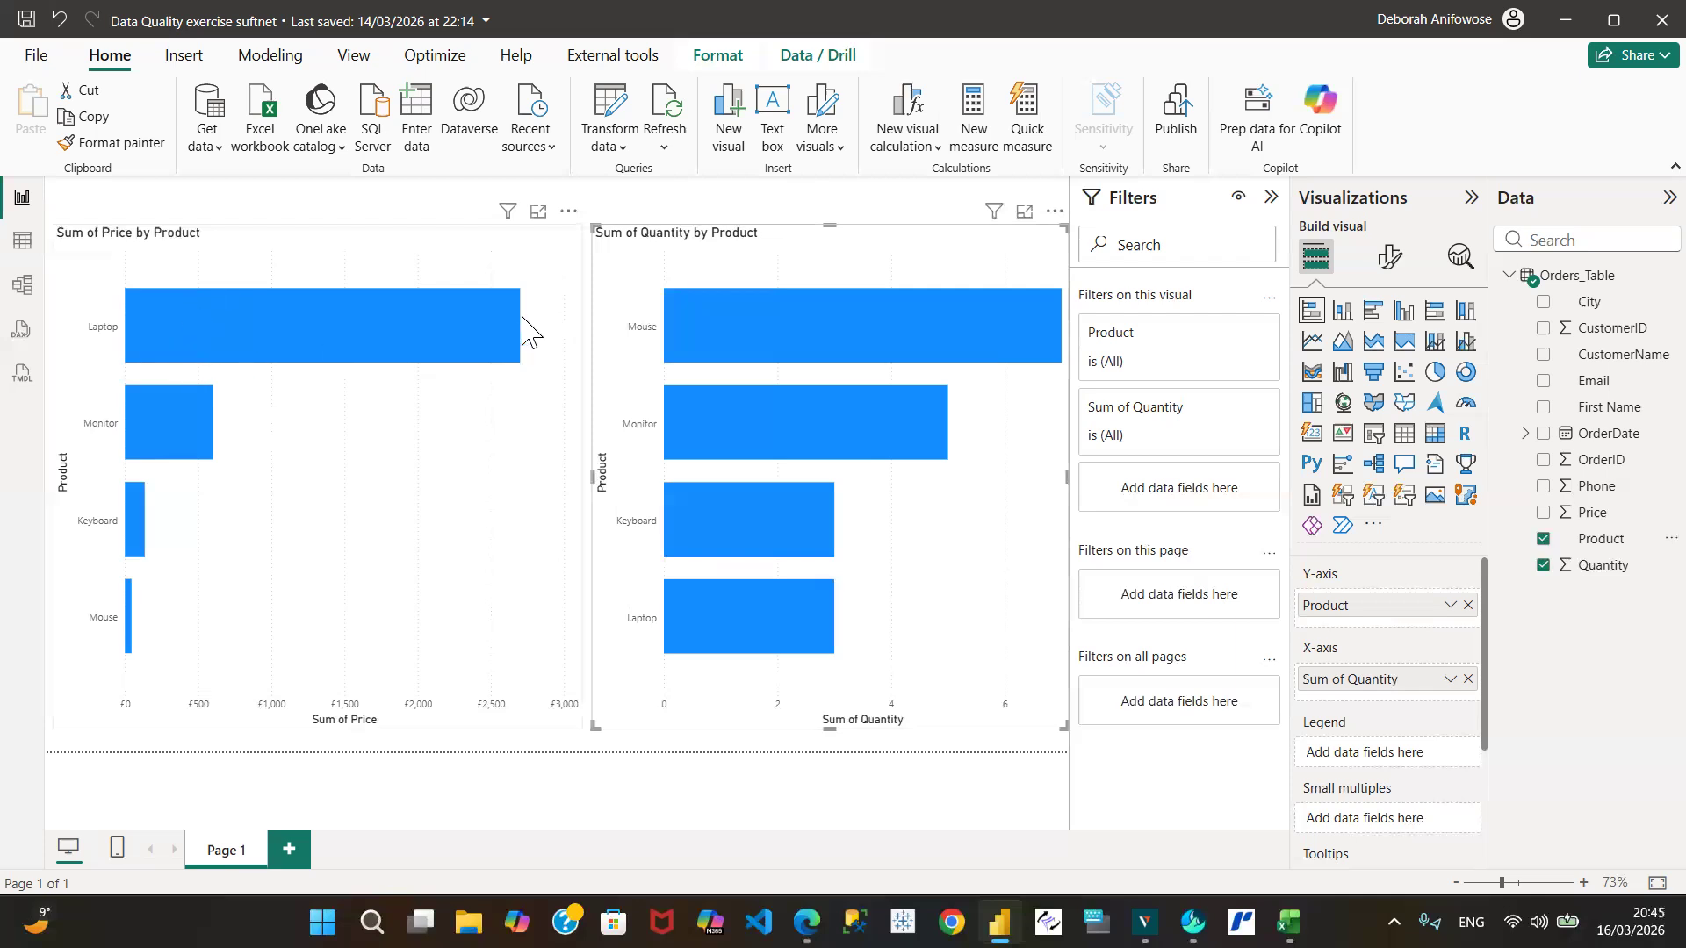
mouse_move(516, 321)
mouse_move(1053, 328)
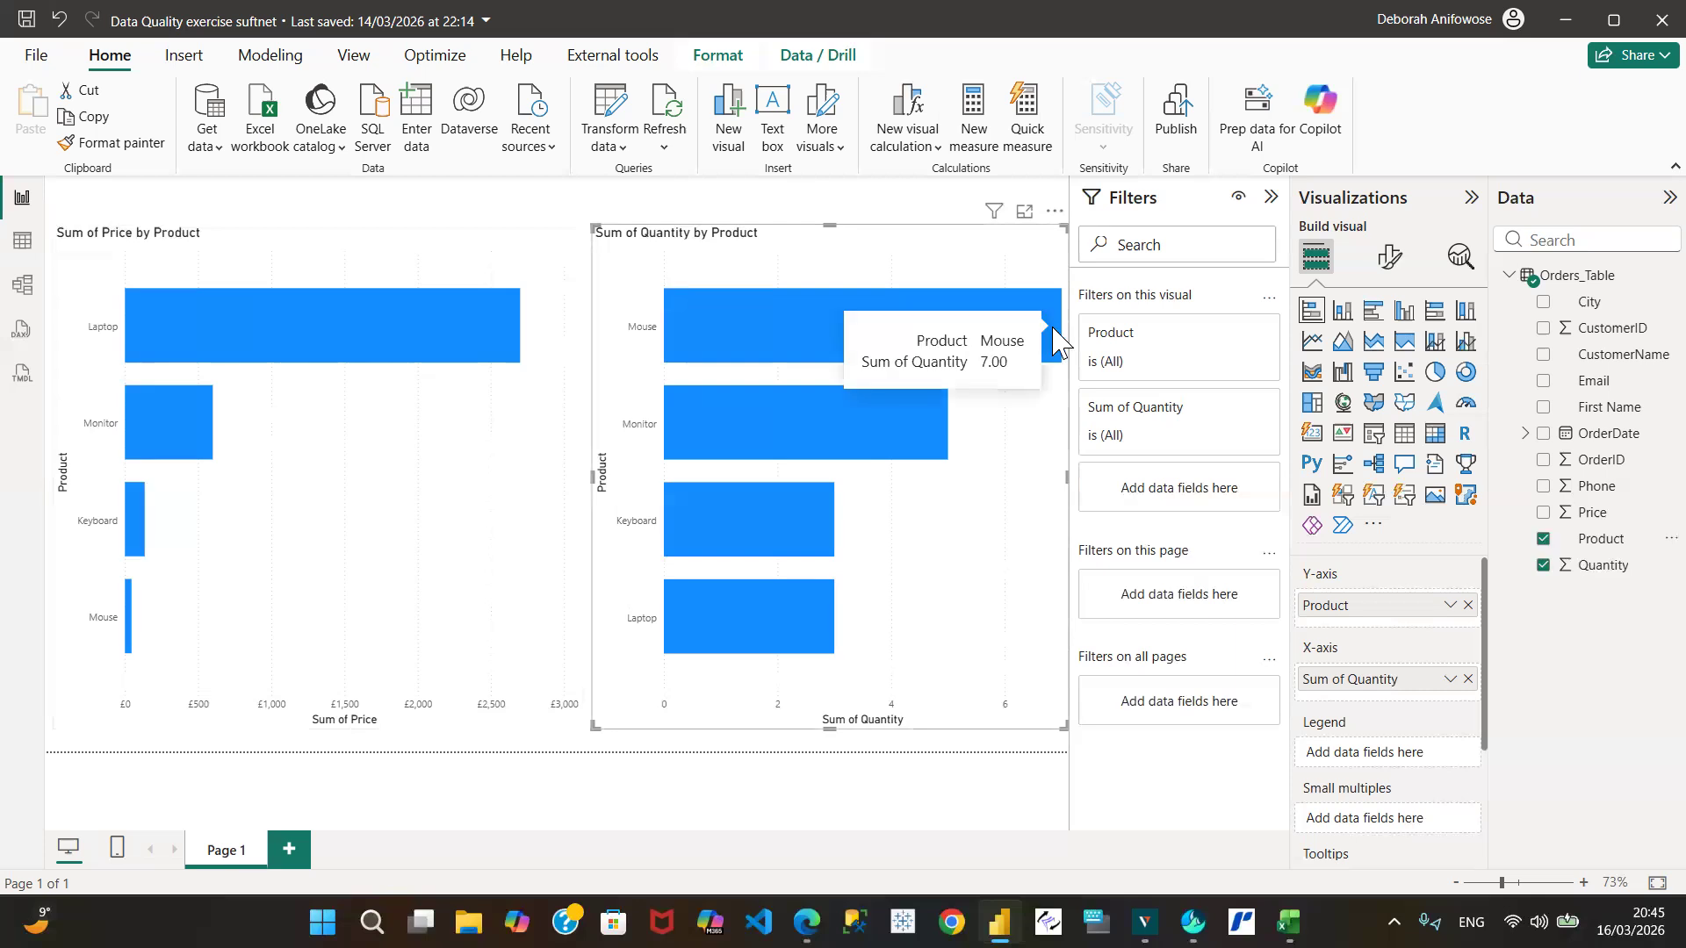